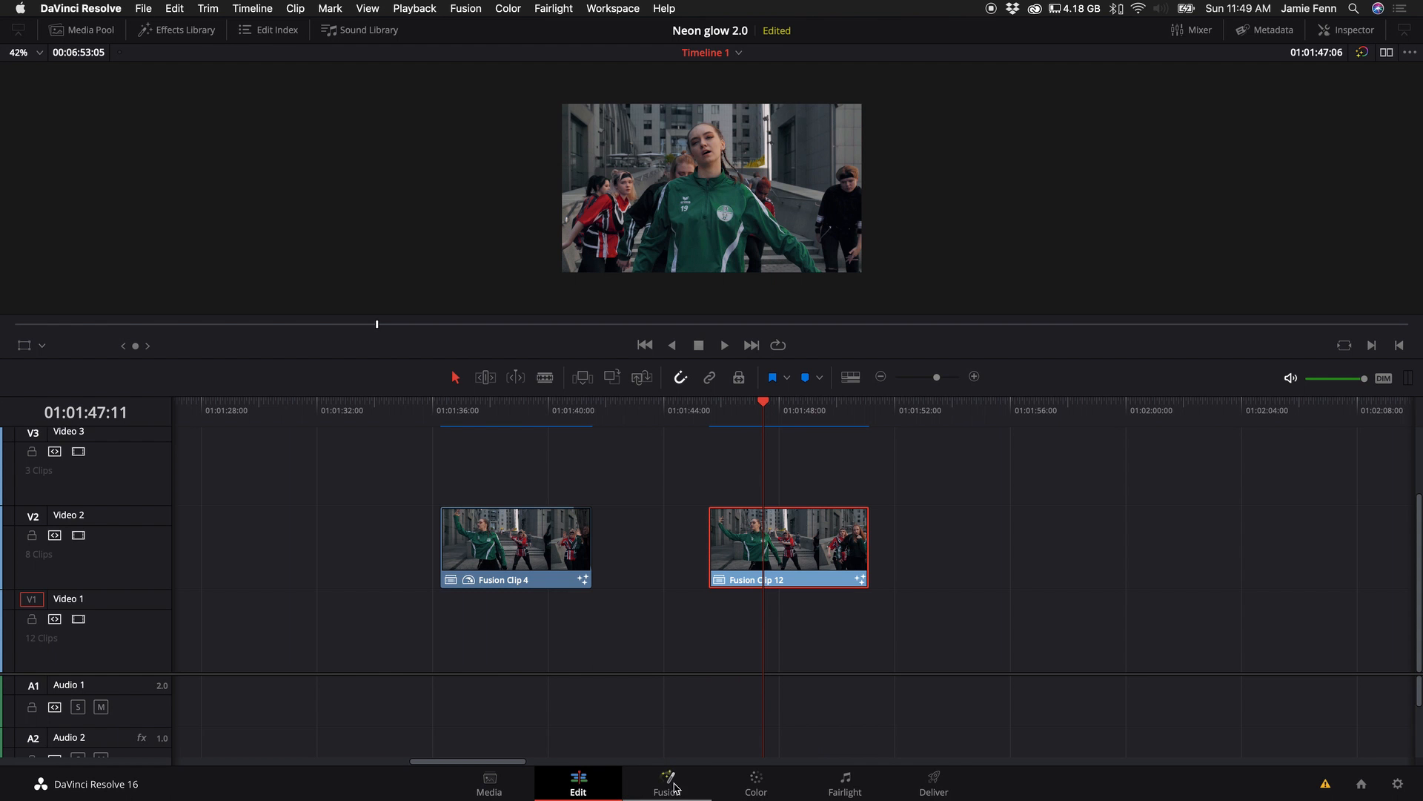
Open the clip on the Fusion page, go to frame 127 and insert a Planar Tracker node between MediaIn1 and MediaOut1.
left_click(667, 784)
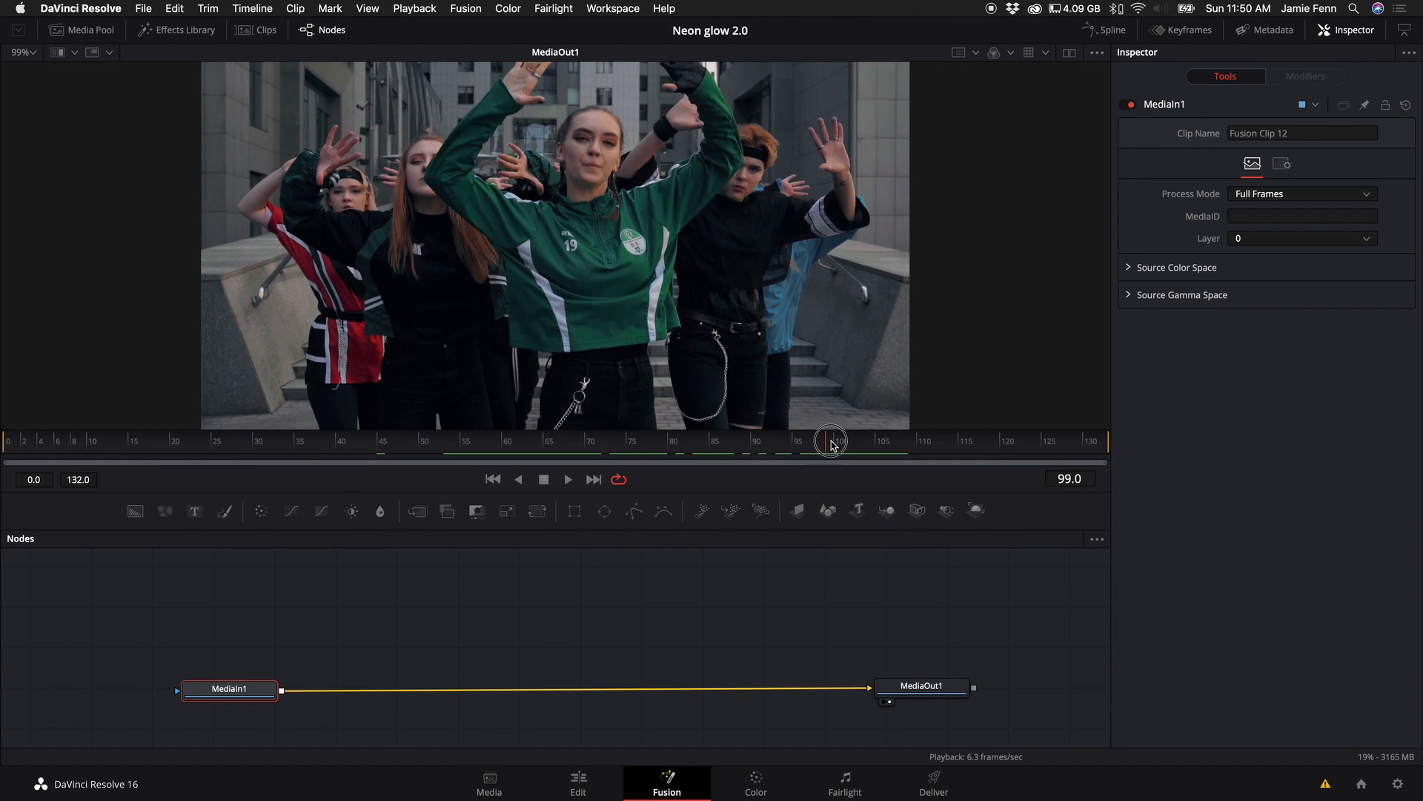
left_click_drag(833, 444, 1067, 449)
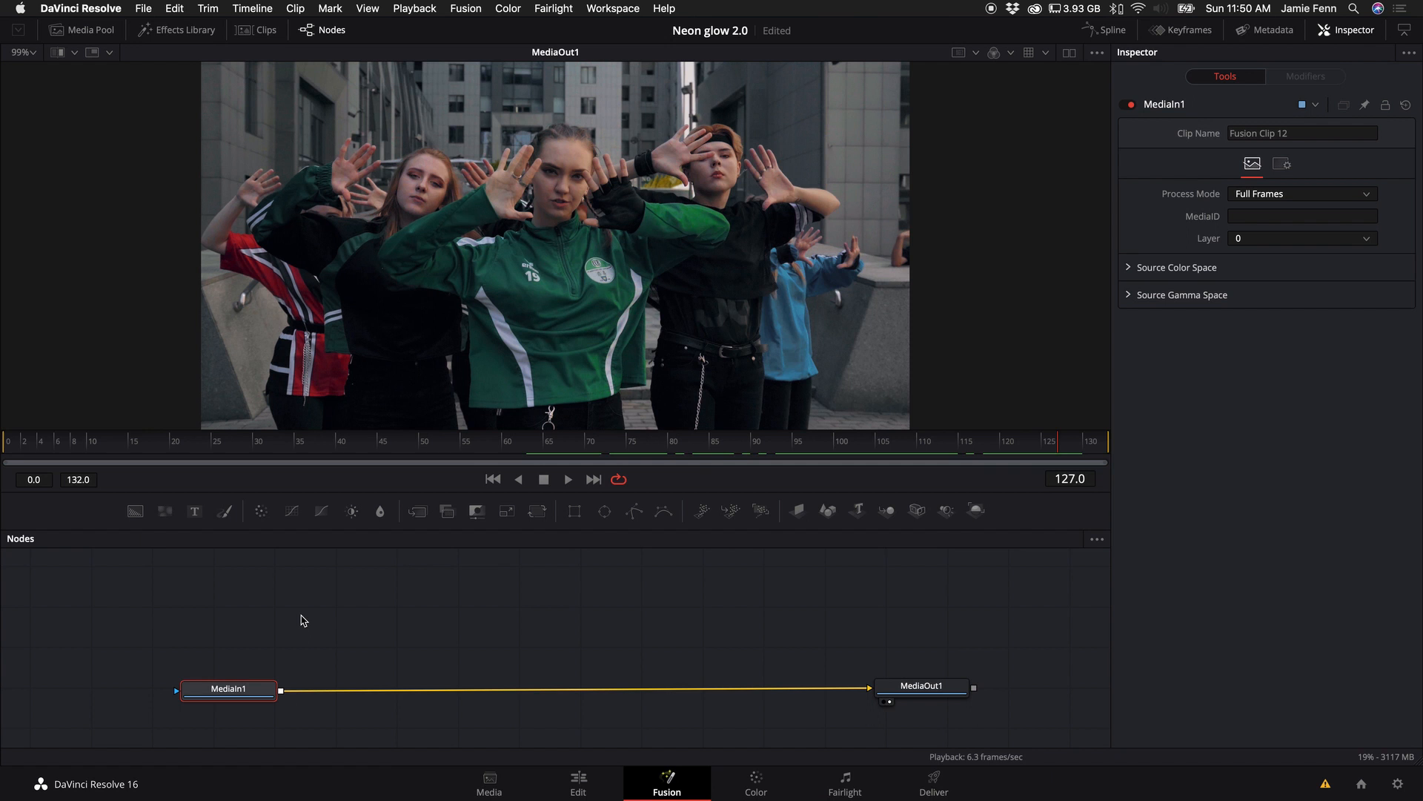
key("shift+space")
type("plan")
key("Return")
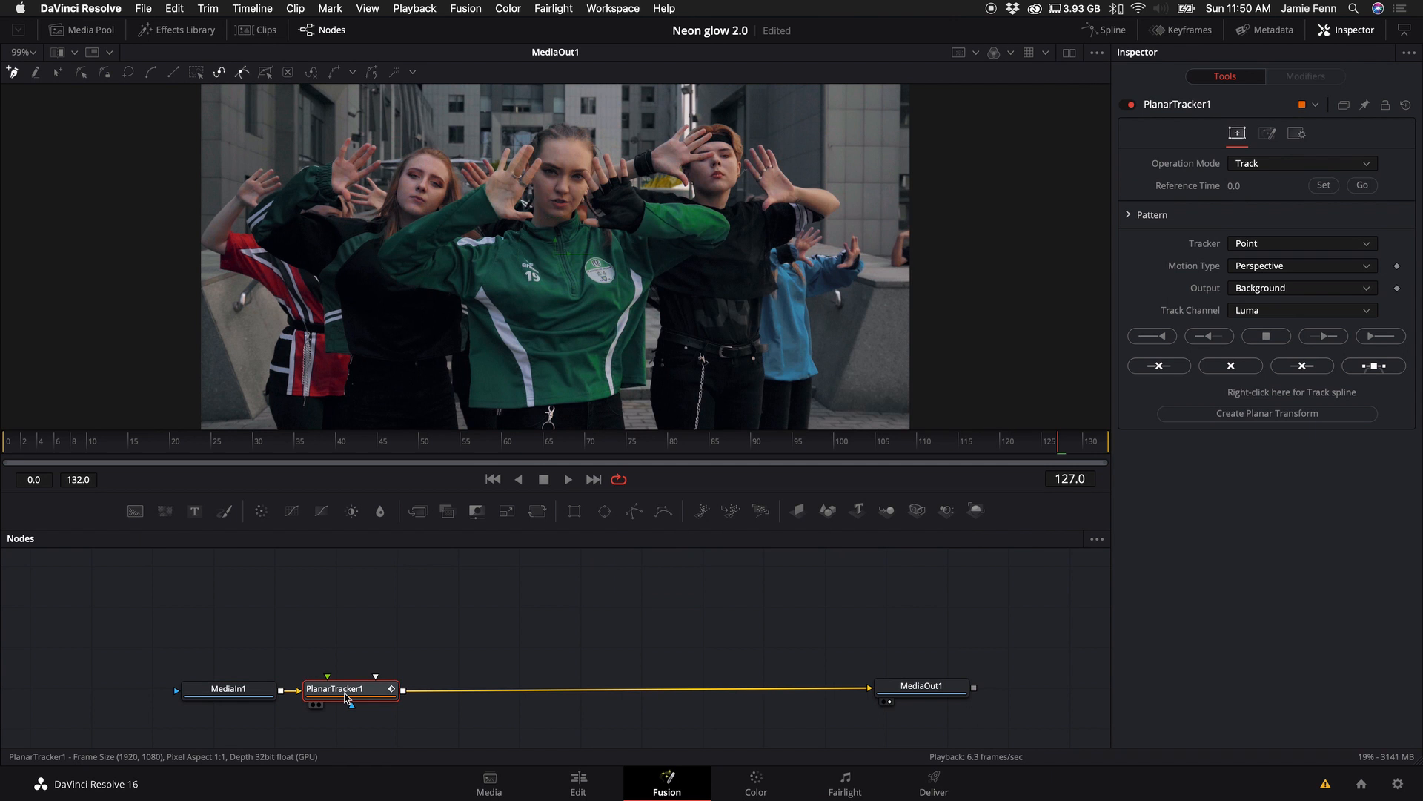
left_click_drag(344, 697, 530, 698)
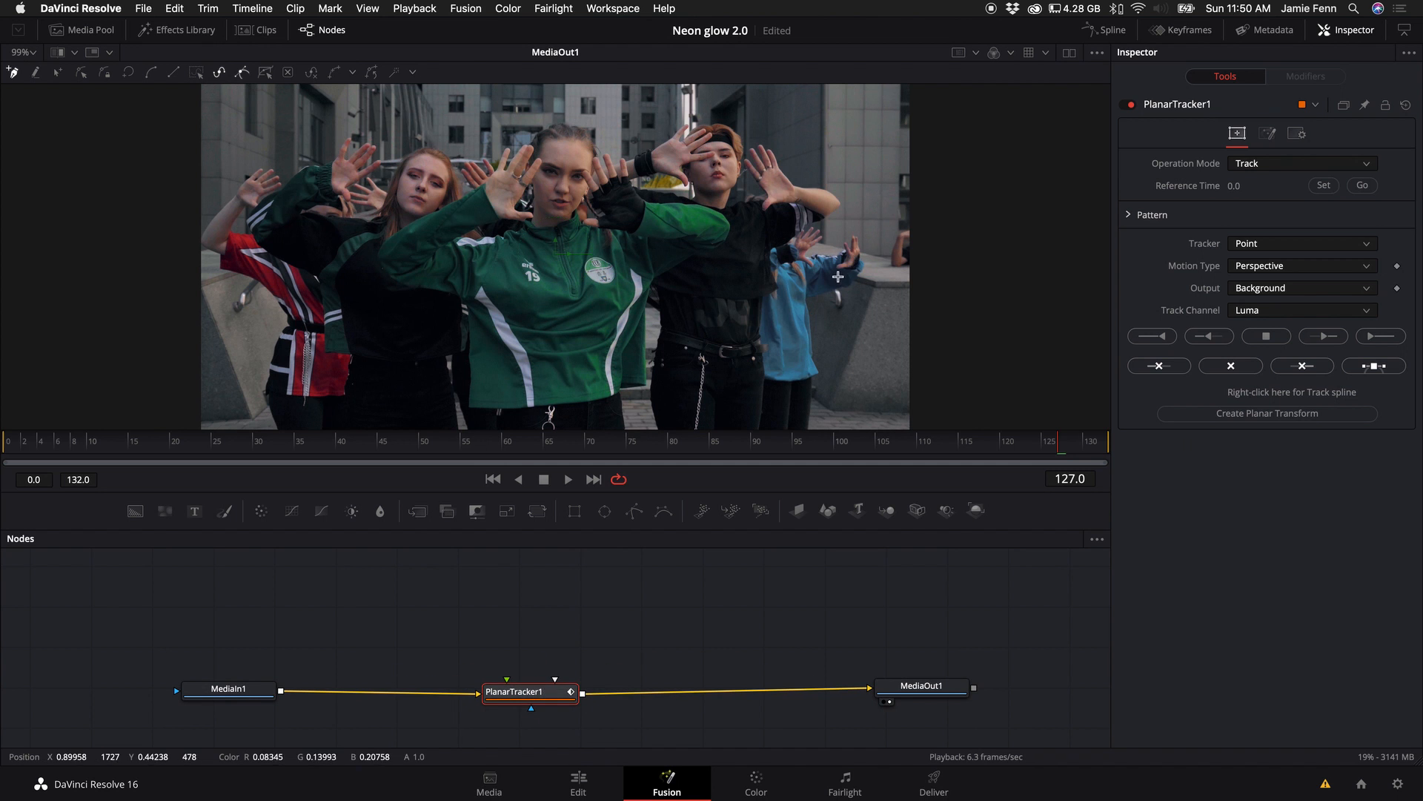
Outline a closed four-point tracking pattern on the face of the front dancer in the green jacket.
scroll(560, 184, "up", 2)
scroll(559, 184, "up", 1)
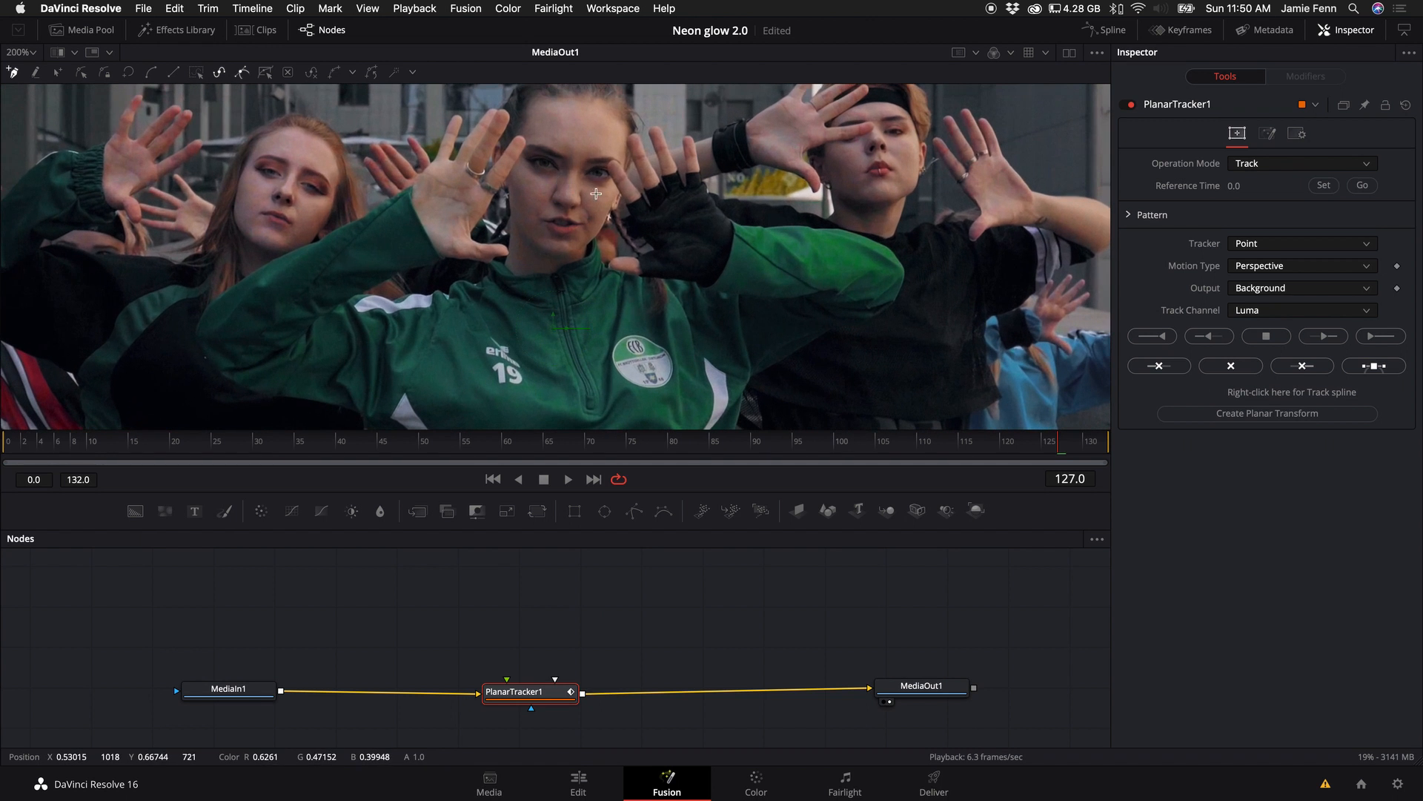
left_click(580, 228)
left_click(540, 228)
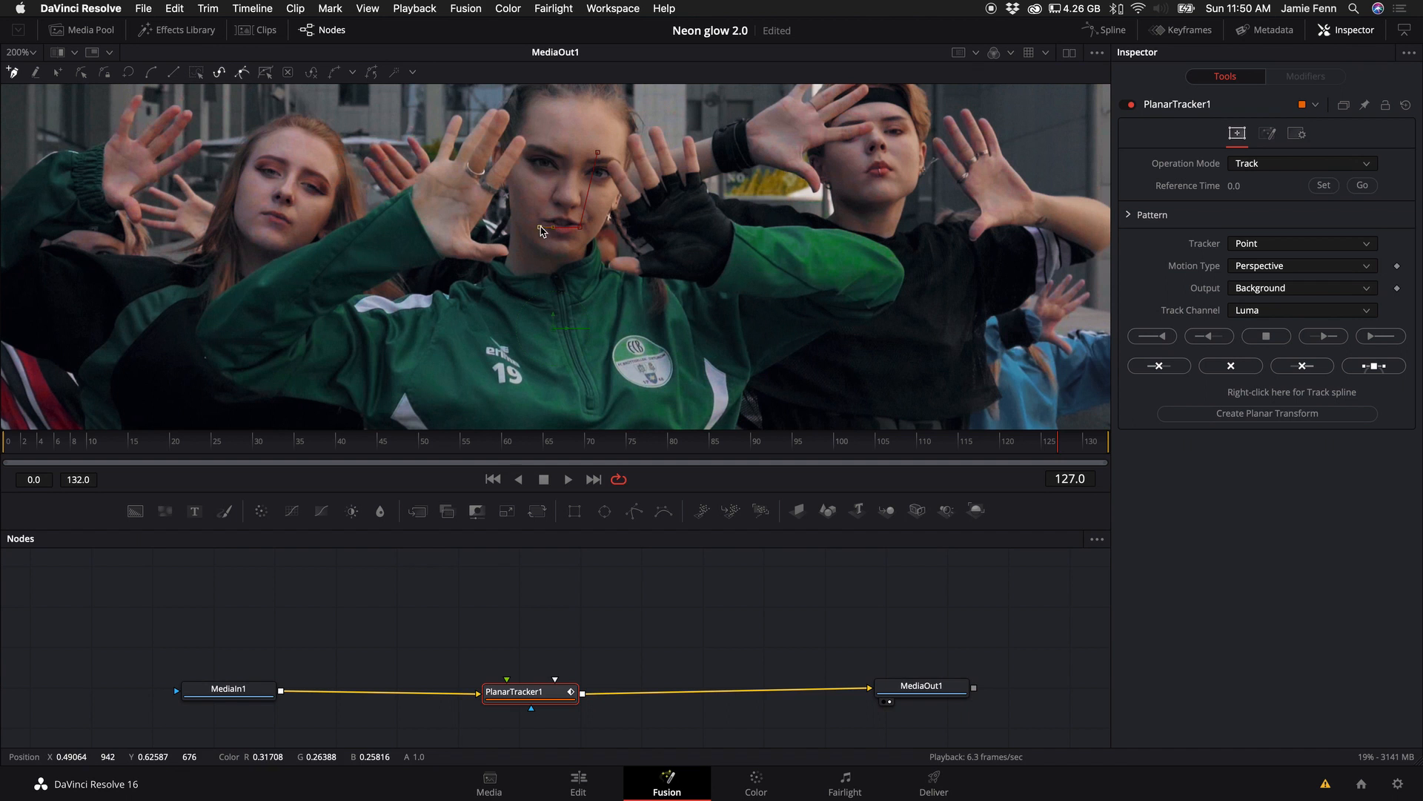
left_click(554, 145)
Set the tracker's reference time at frame 127, with the Hybrid Point/Area tracker and Affine (TRS + shear) motion type.
left_click(1324, 186)
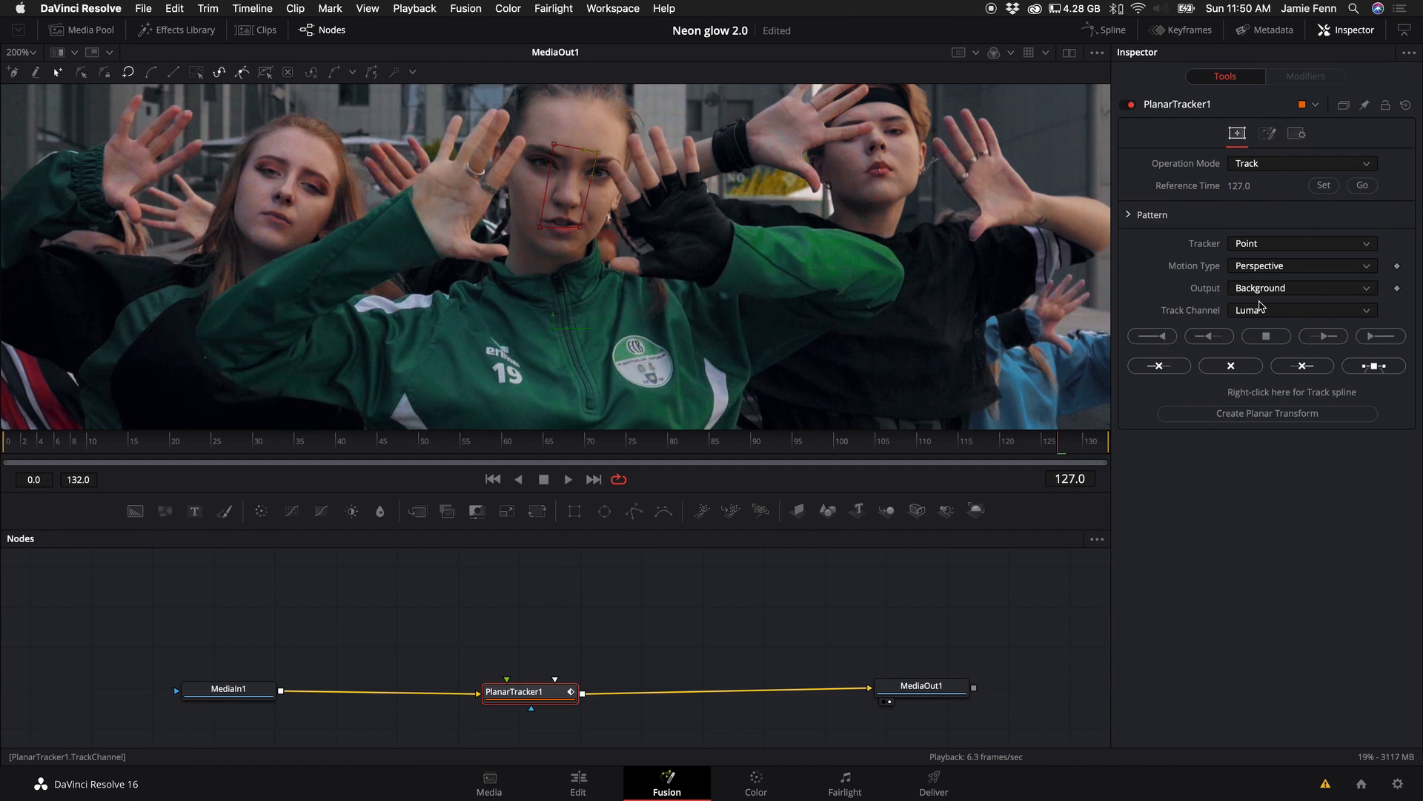
left_click(1264, 245)
left_click(1265, 282)
left_click(1265, 266)
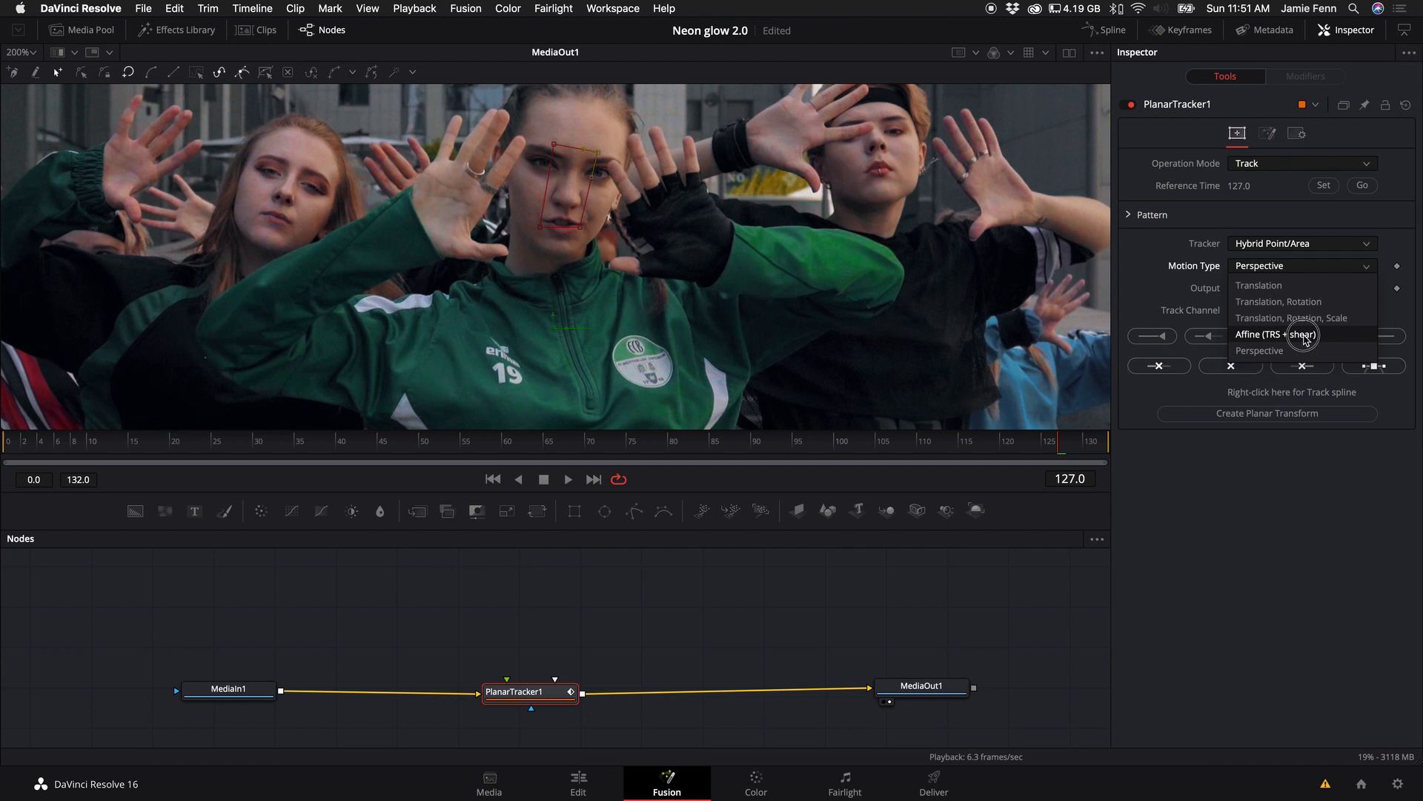
left_click(1276, 334)
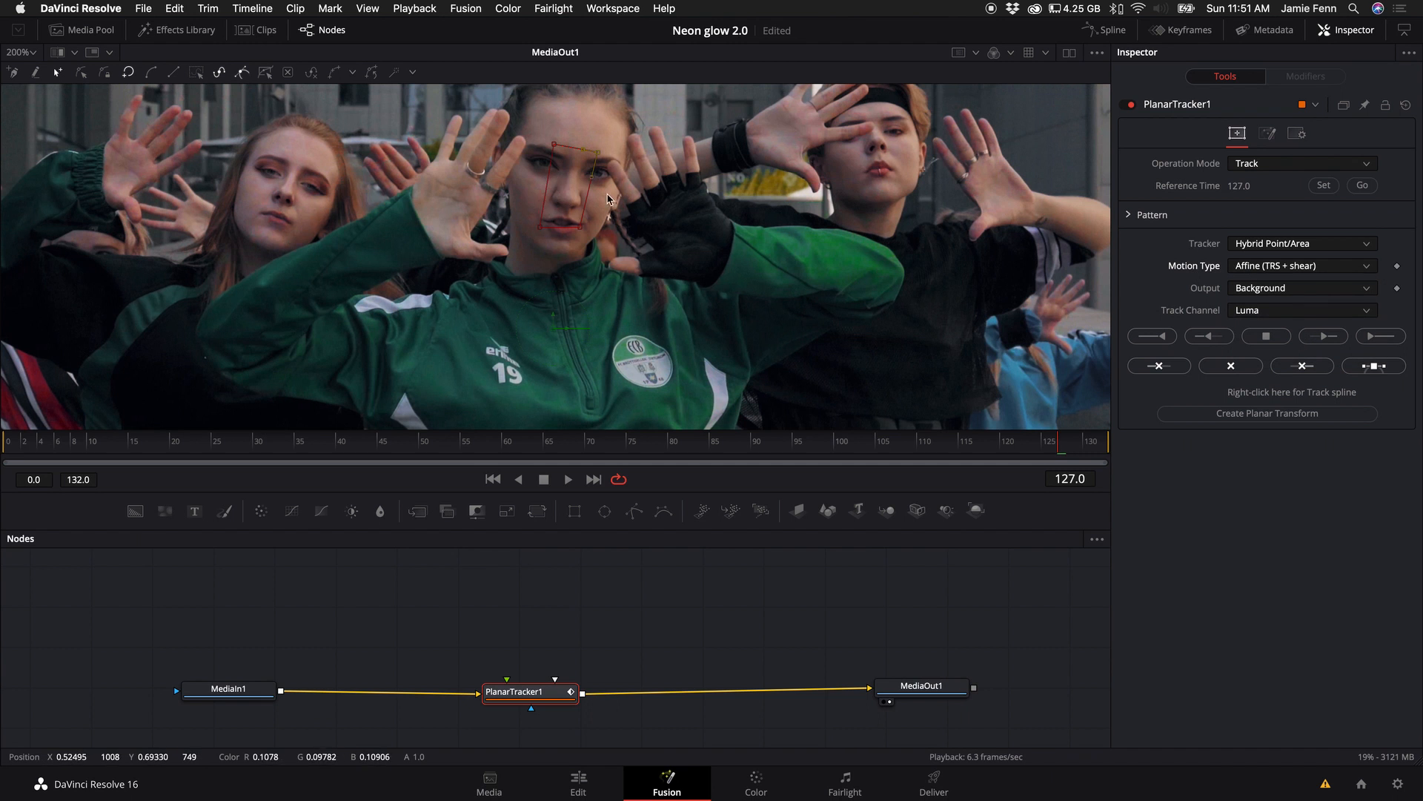
Track the face pattern backward one frame at a time to frame 90, and track the rest to the start of the clip.
scroll(786, 239, "down", 5)
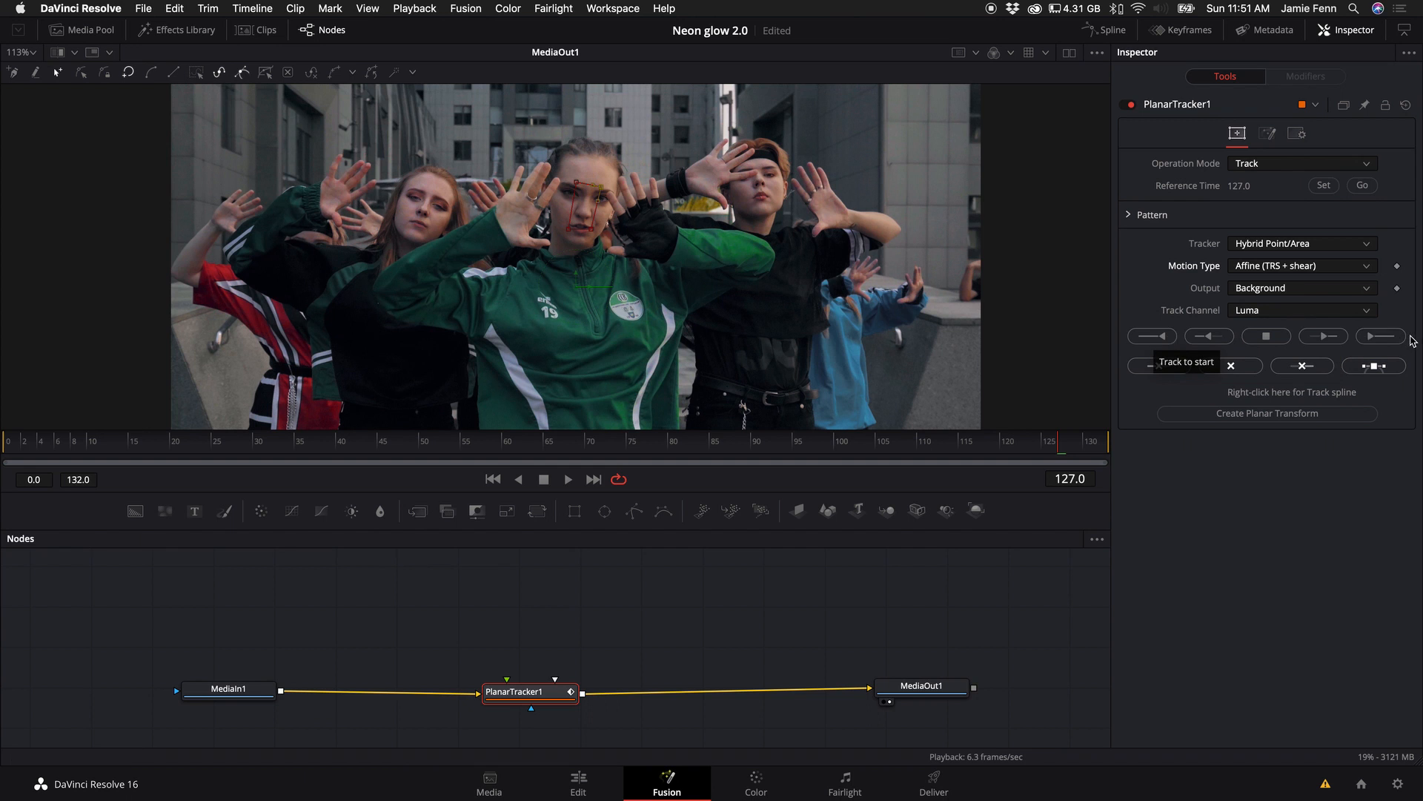
left_click(1205, 344)
left_click(1206, 343)
left_click(1207, 344)
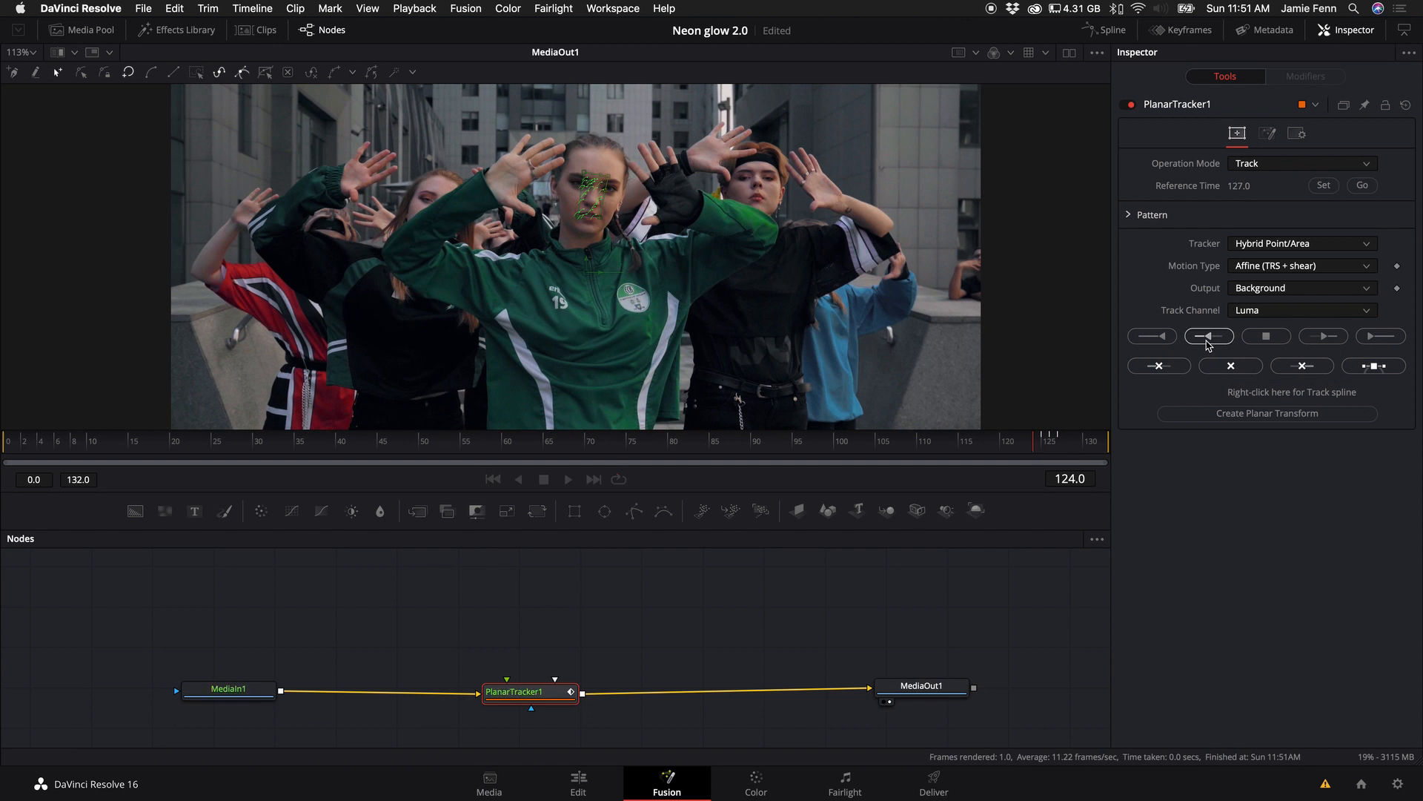
left_click(1207, 343)
left_click(1207, 343)
left_click(1207, 343)
left_click(1209, 344)
left_click(1209, 344)
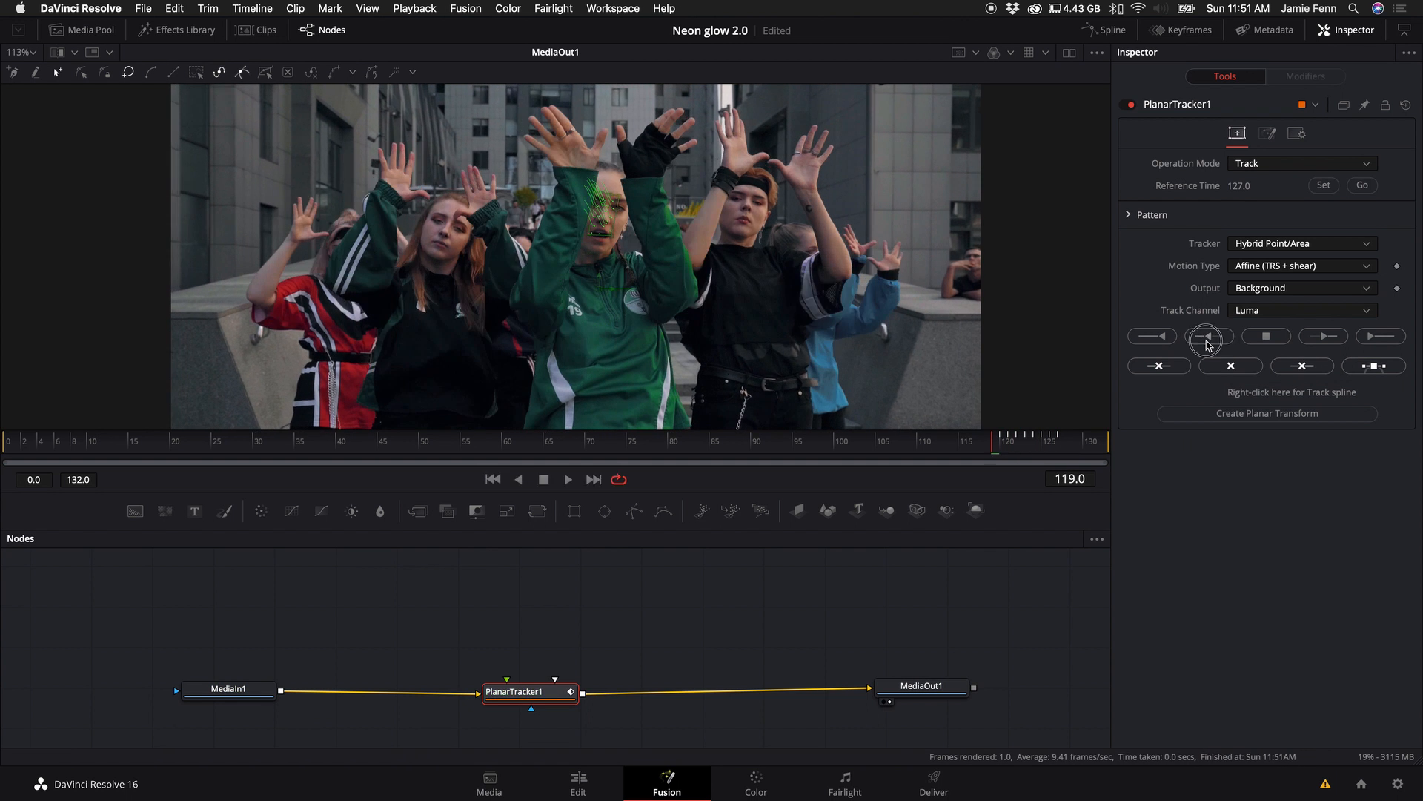
left_click(1208, 344)
left_click(1209, 343)
left_click(1209, 343)
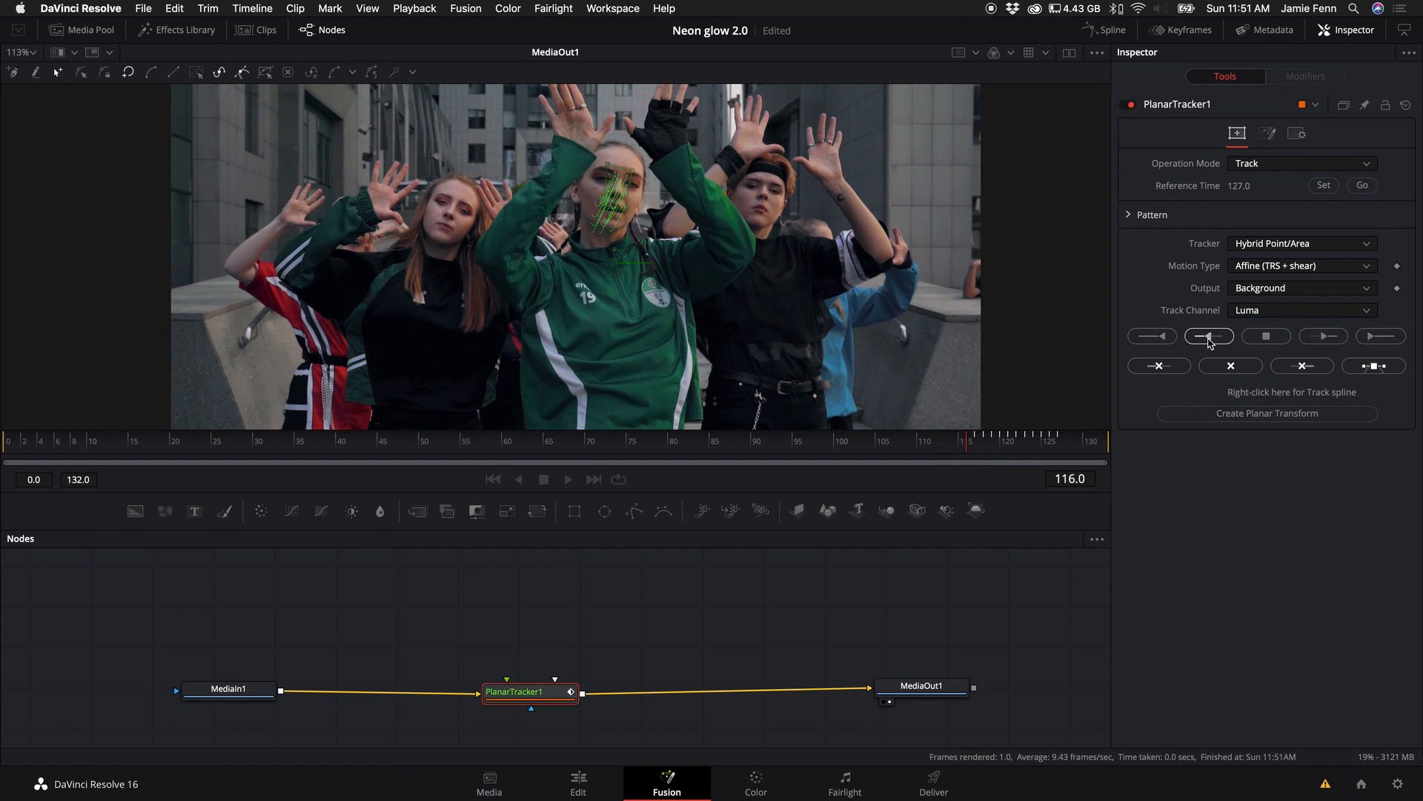
left_click(1209, 344)
left_click(1209, 343)
left_click(1209, 343)
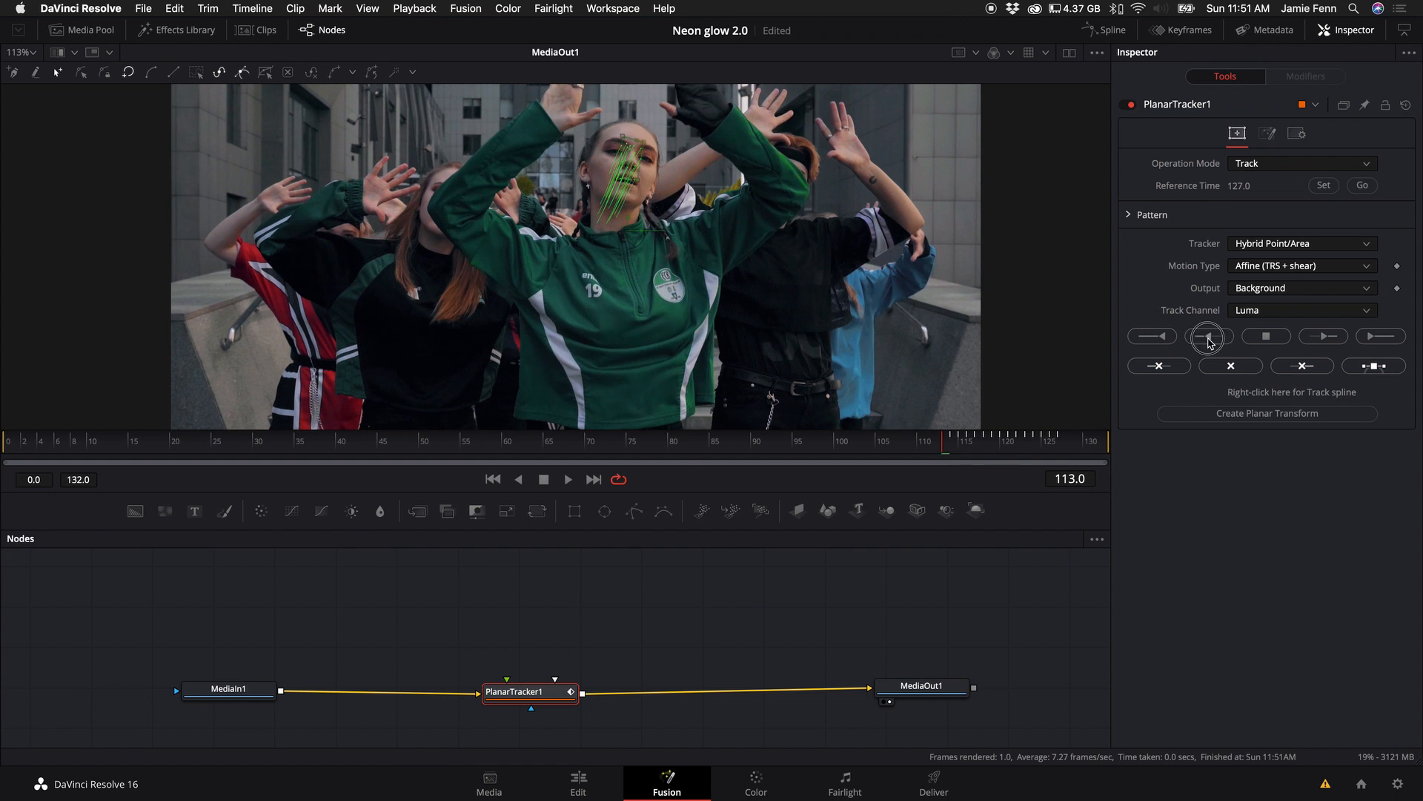
left_click(1209, 343)
left_click(1210, 343)
left_click(1209, 343)
left_click(1209, 344)
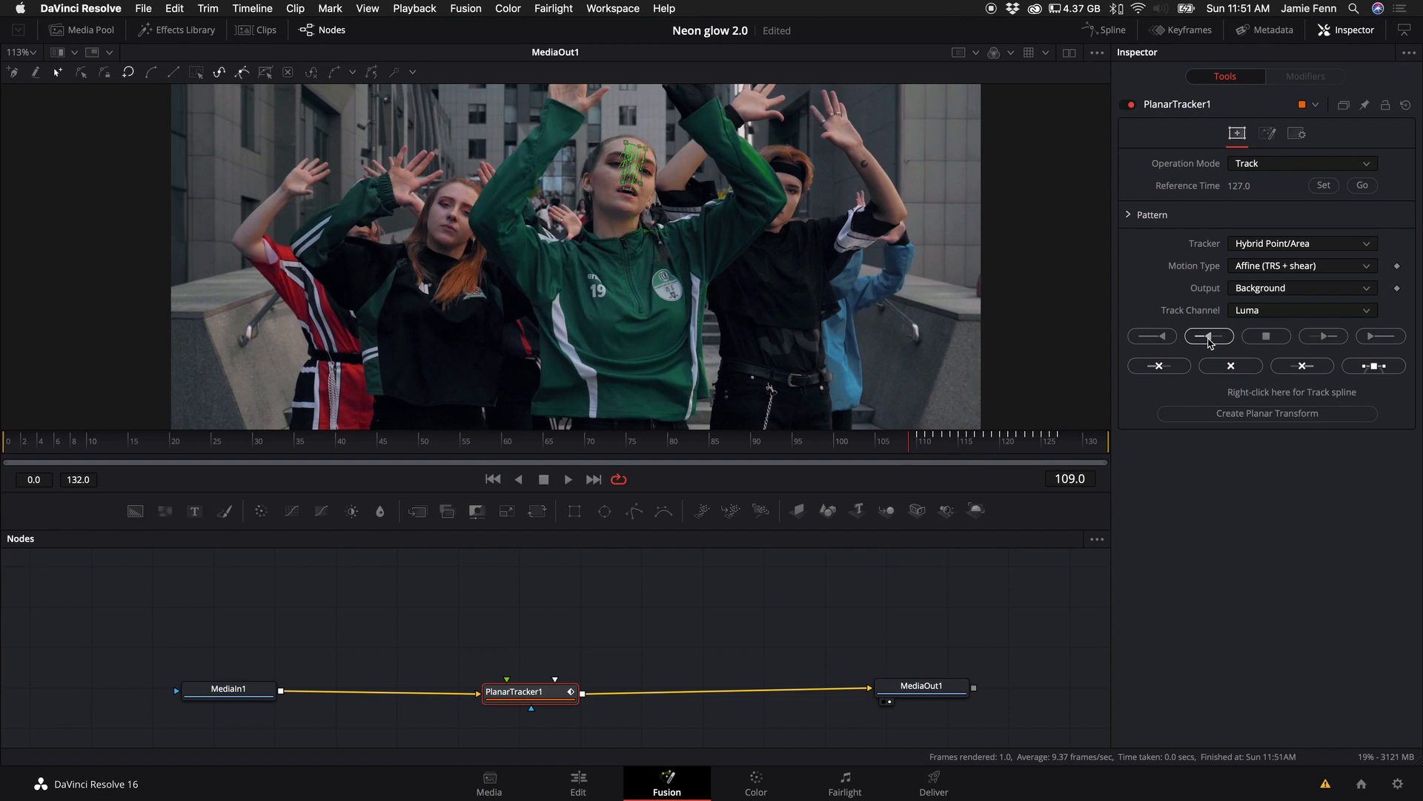
left_click(1209, 343)
left_click(1210, 344)
left_click(1209, 343)
left_click(1210, 343)
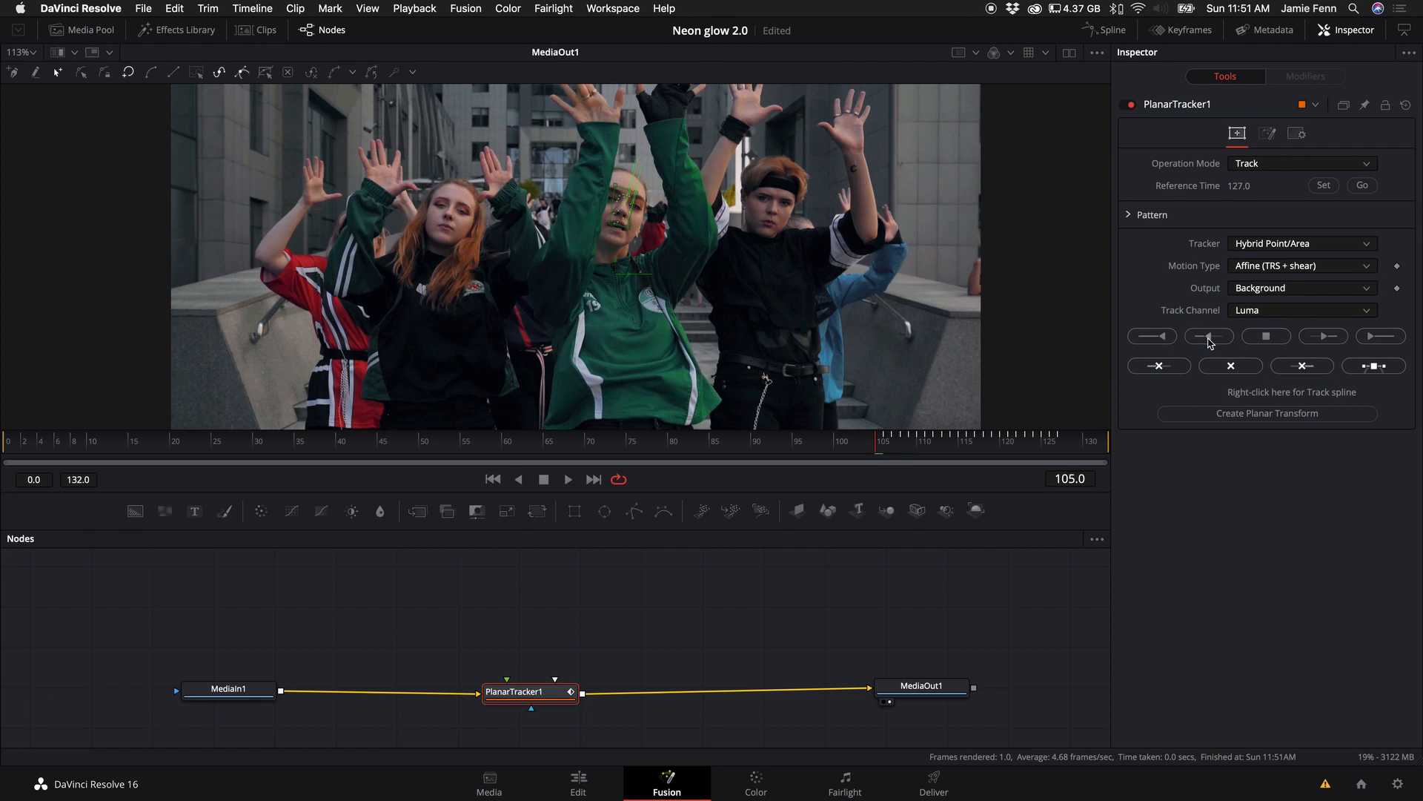
left_click(1209, 343)
left_click(1209, 343)
left_click(1209, 343)
left_click(1209, 343)
left_click(1209, 343)
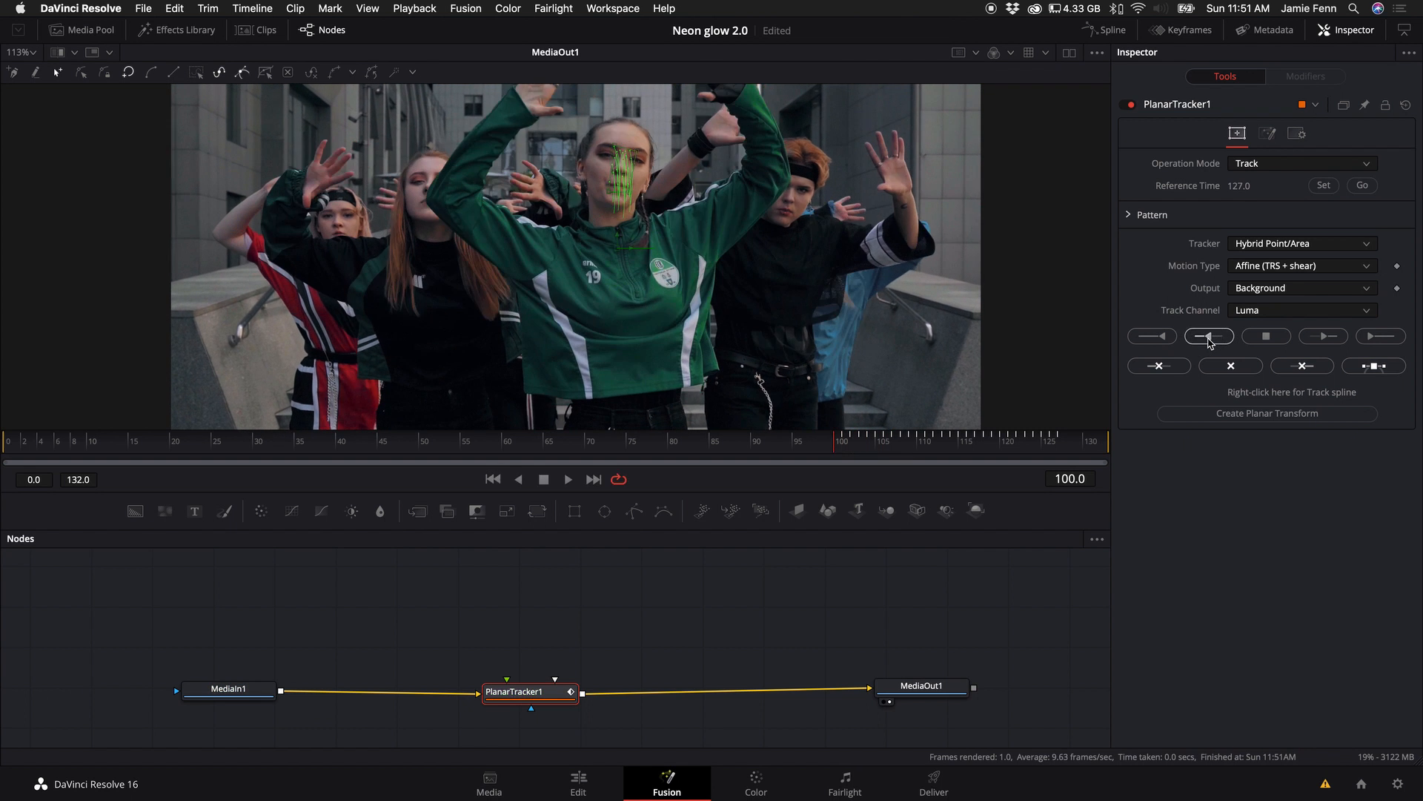
left_click(1209, 343)
left_click(1210, 343)
left_click(1210, 343)
left_click(1209, 344)
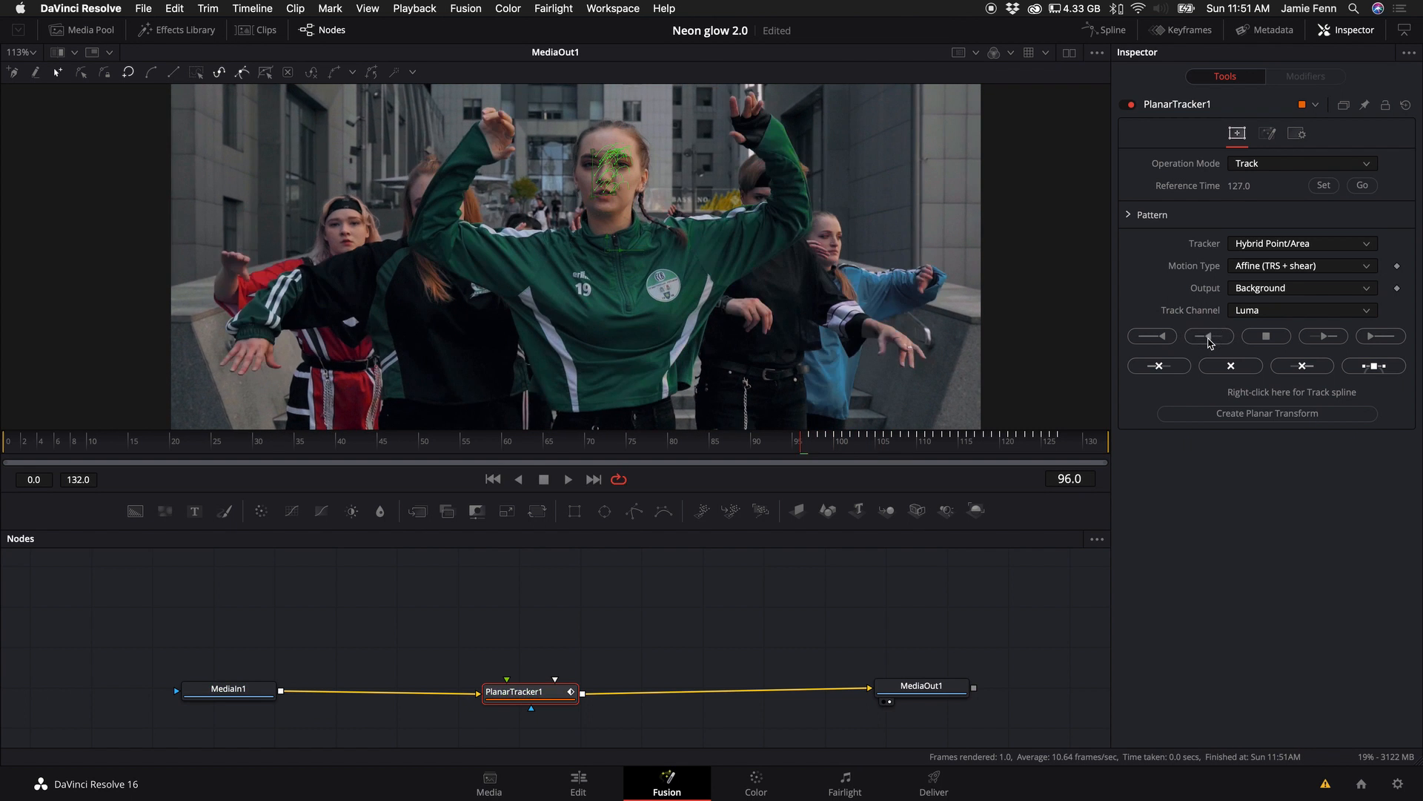
left_click(1209, 343)
left_click(1210, 343)
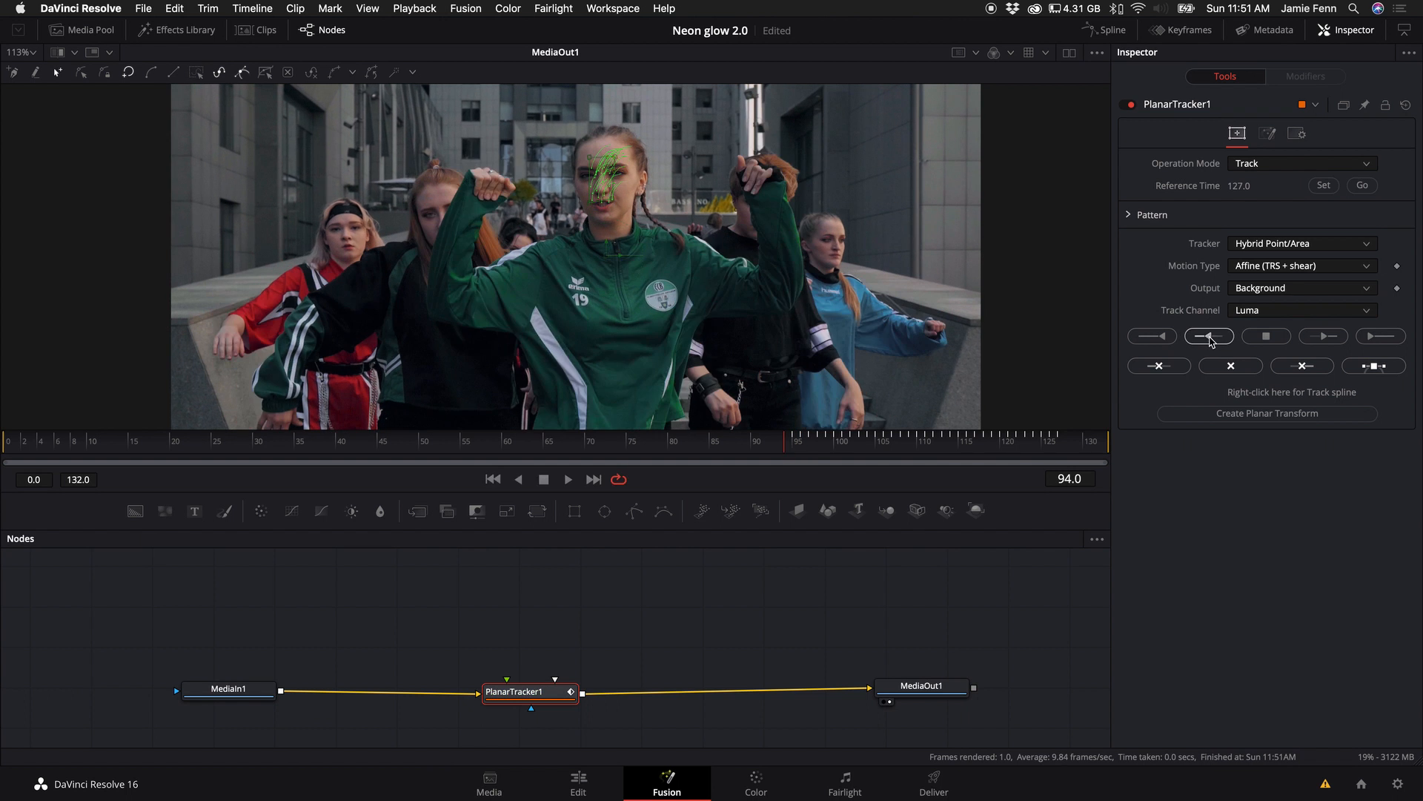
left_click(1210, 343)
left_click(1209, 343)
left_click(1209, 341)
left_click(1209, 341)
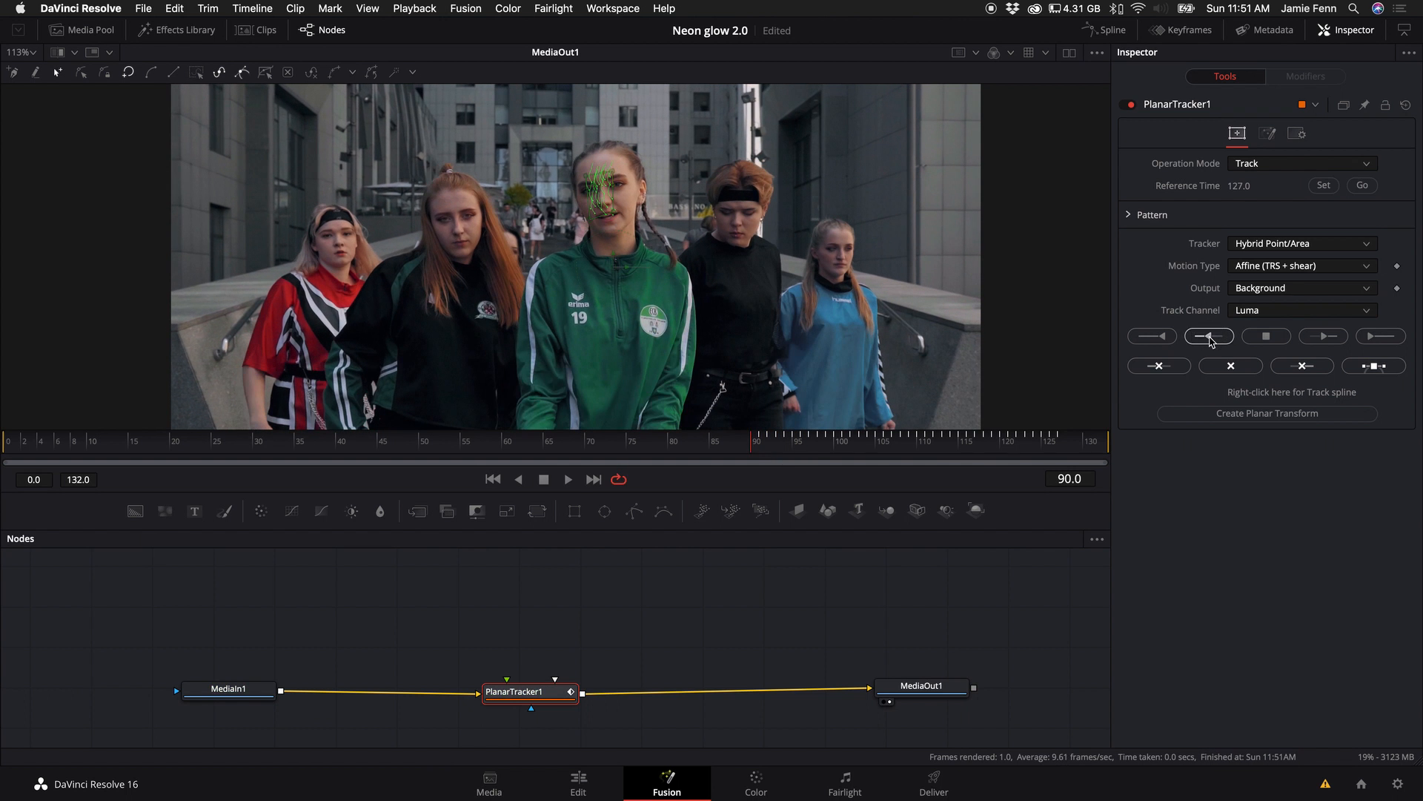
left_click(1147, 338)
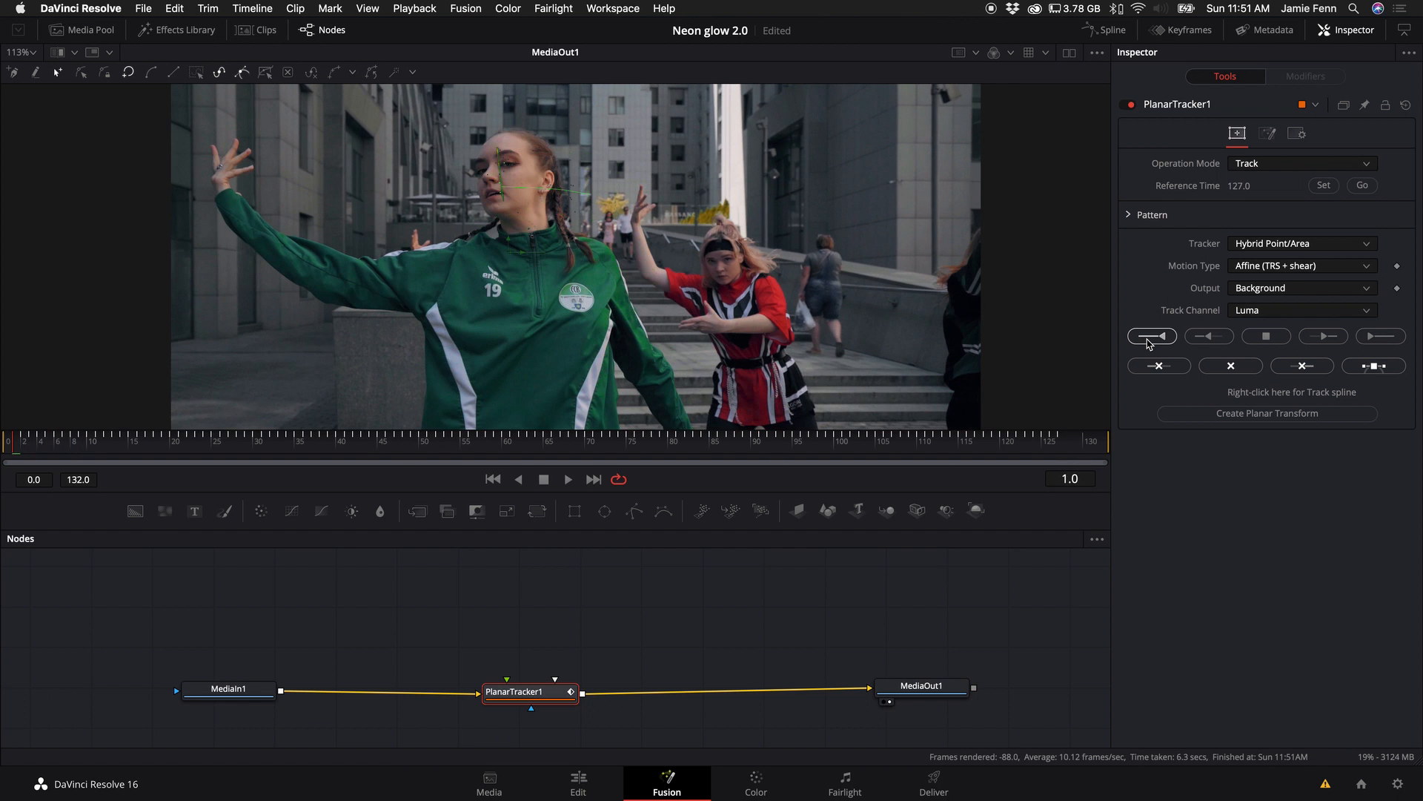
left_click_drag(22, 445, 31, 444)
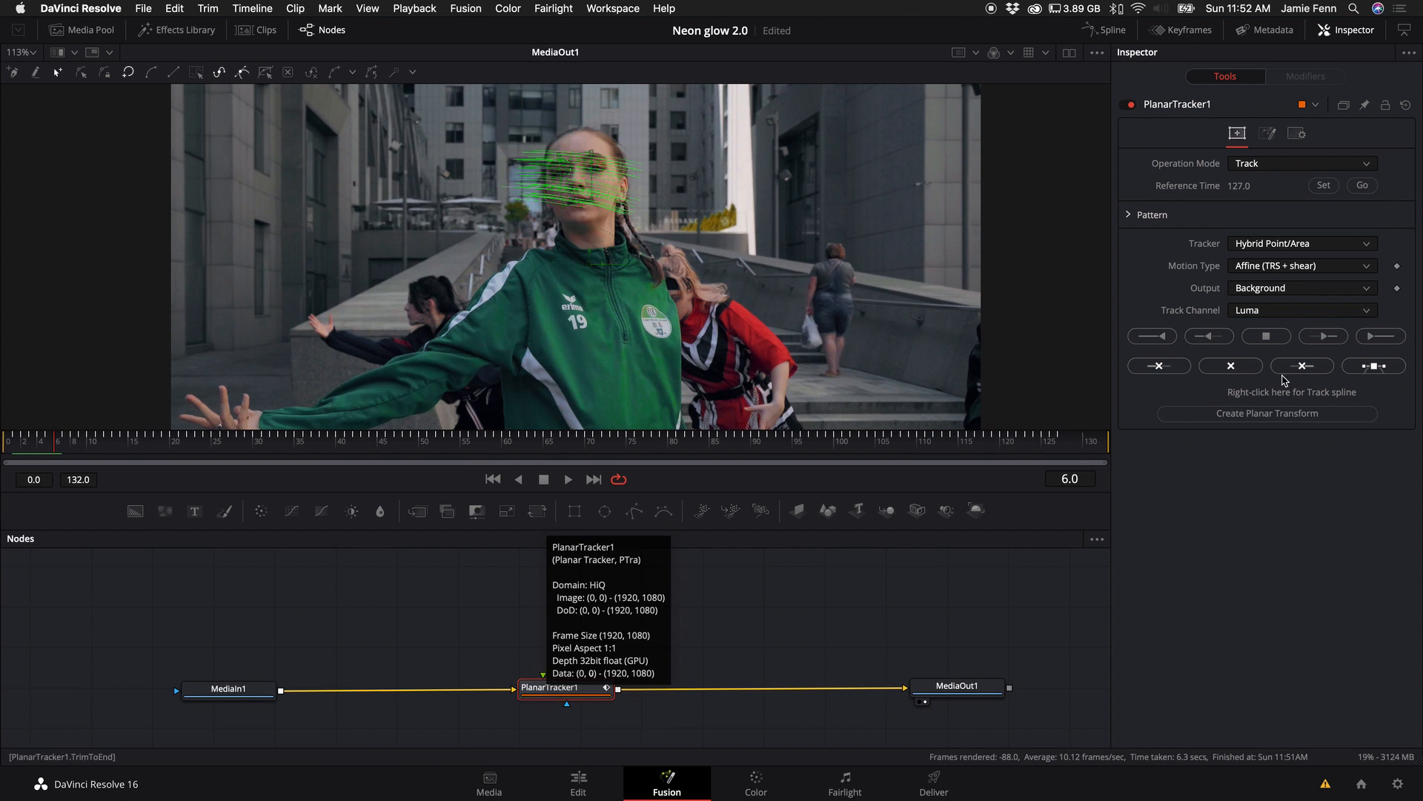
Create a Planar Transform node from the track, delete the Planar Tracker node and spread out the remaining nodes.
left_click(1277, 415)
left_click_drag(70, 644, 418, 607)
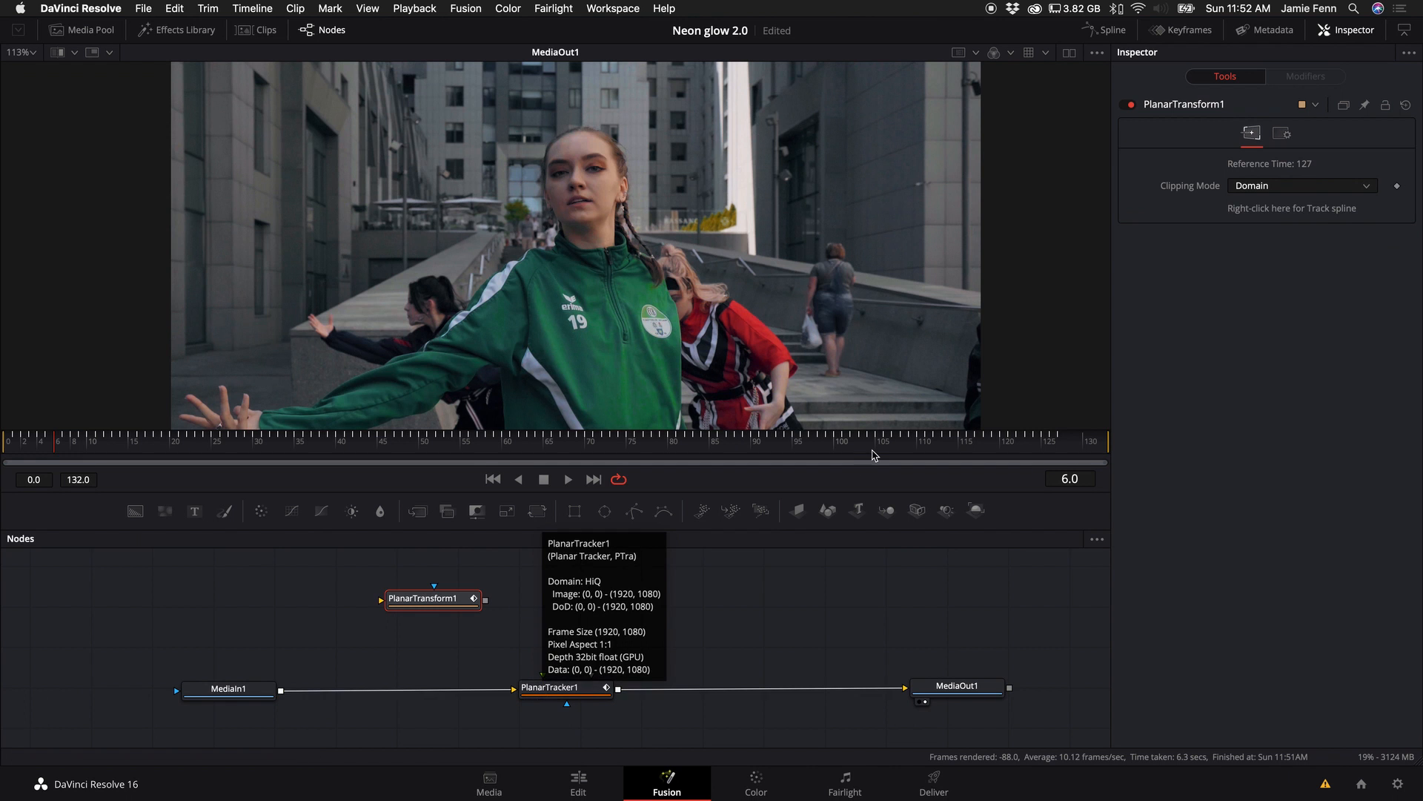
left_click_drag(552, 697, 612, 692)
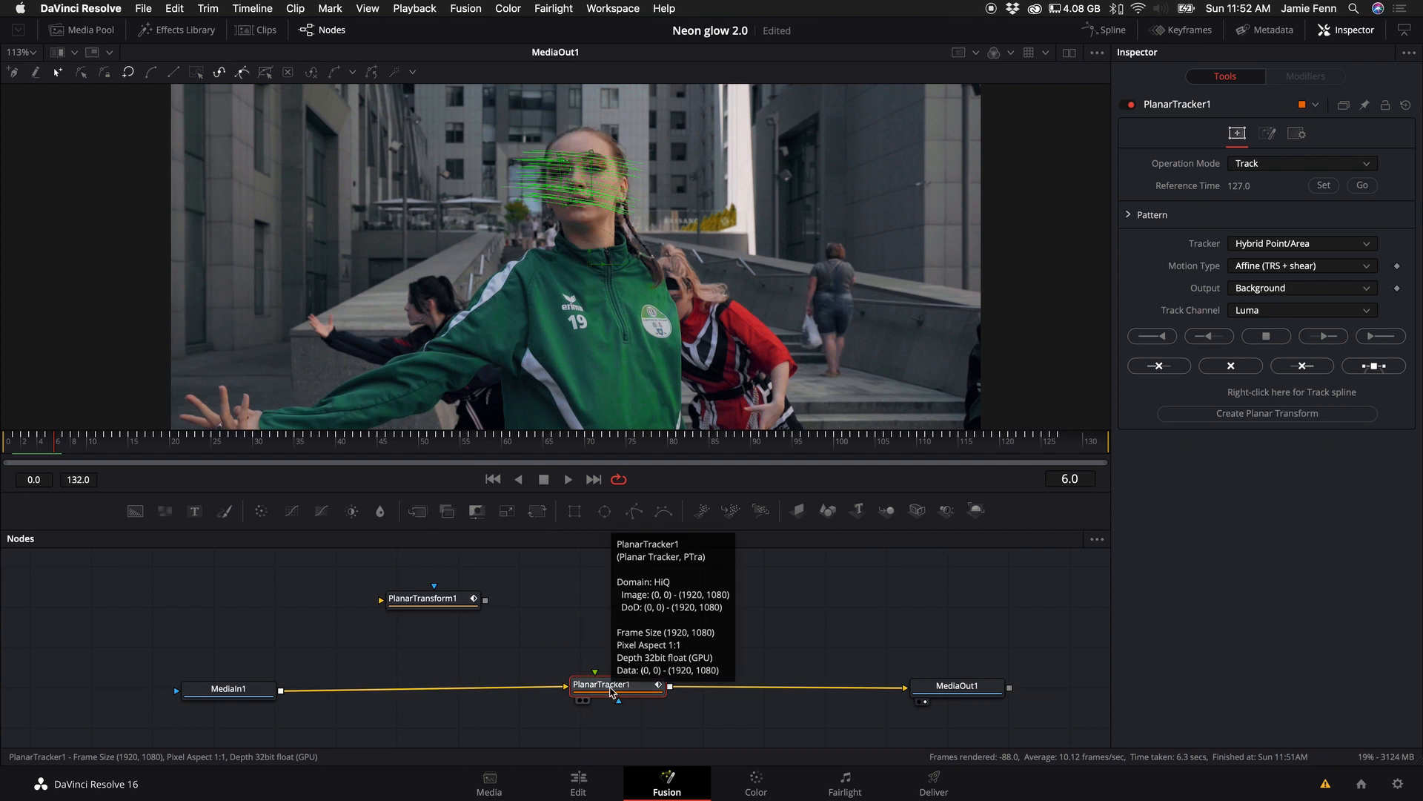
key("Delete")
left_click_drag(423, 604, 836, 614)
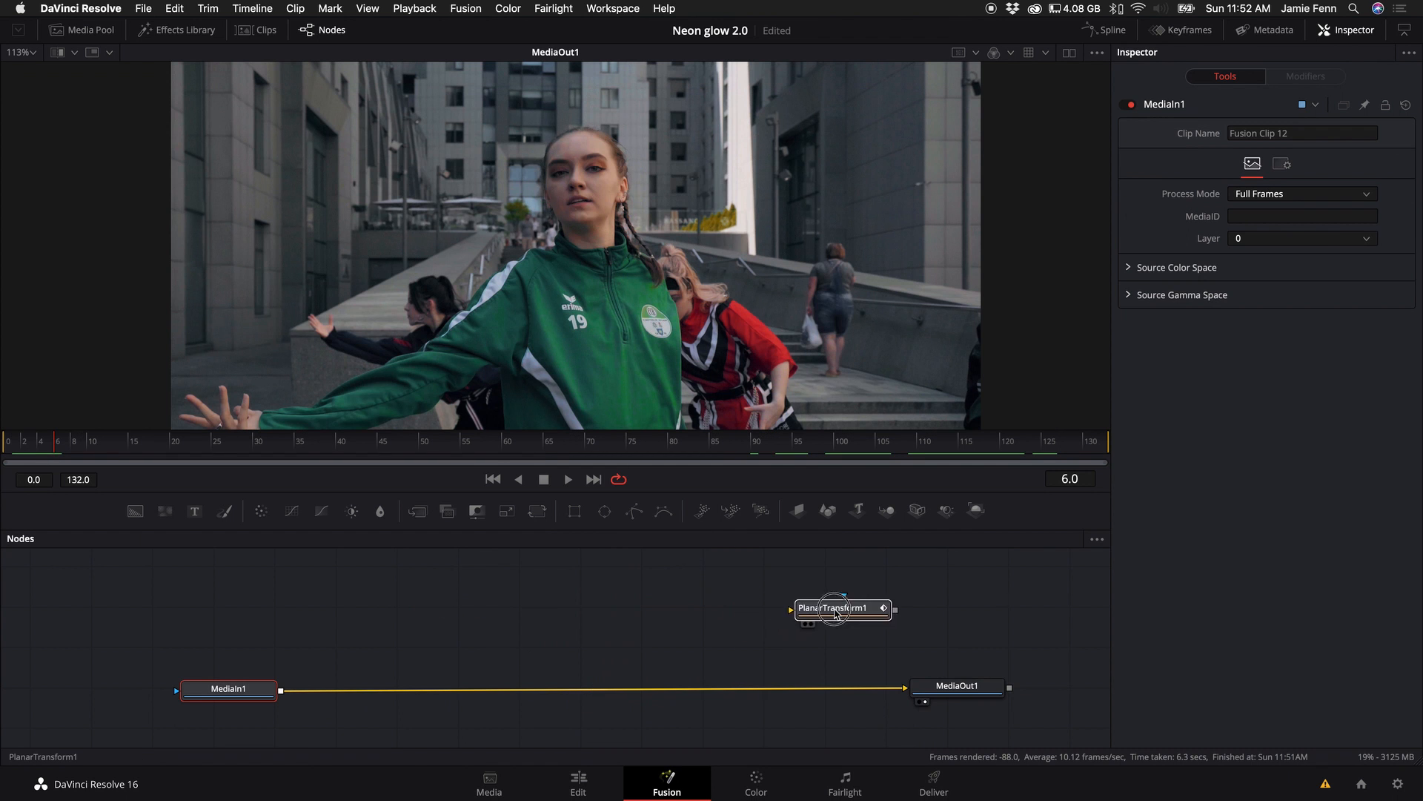
left_click_drag(247, 696, 213, 691)
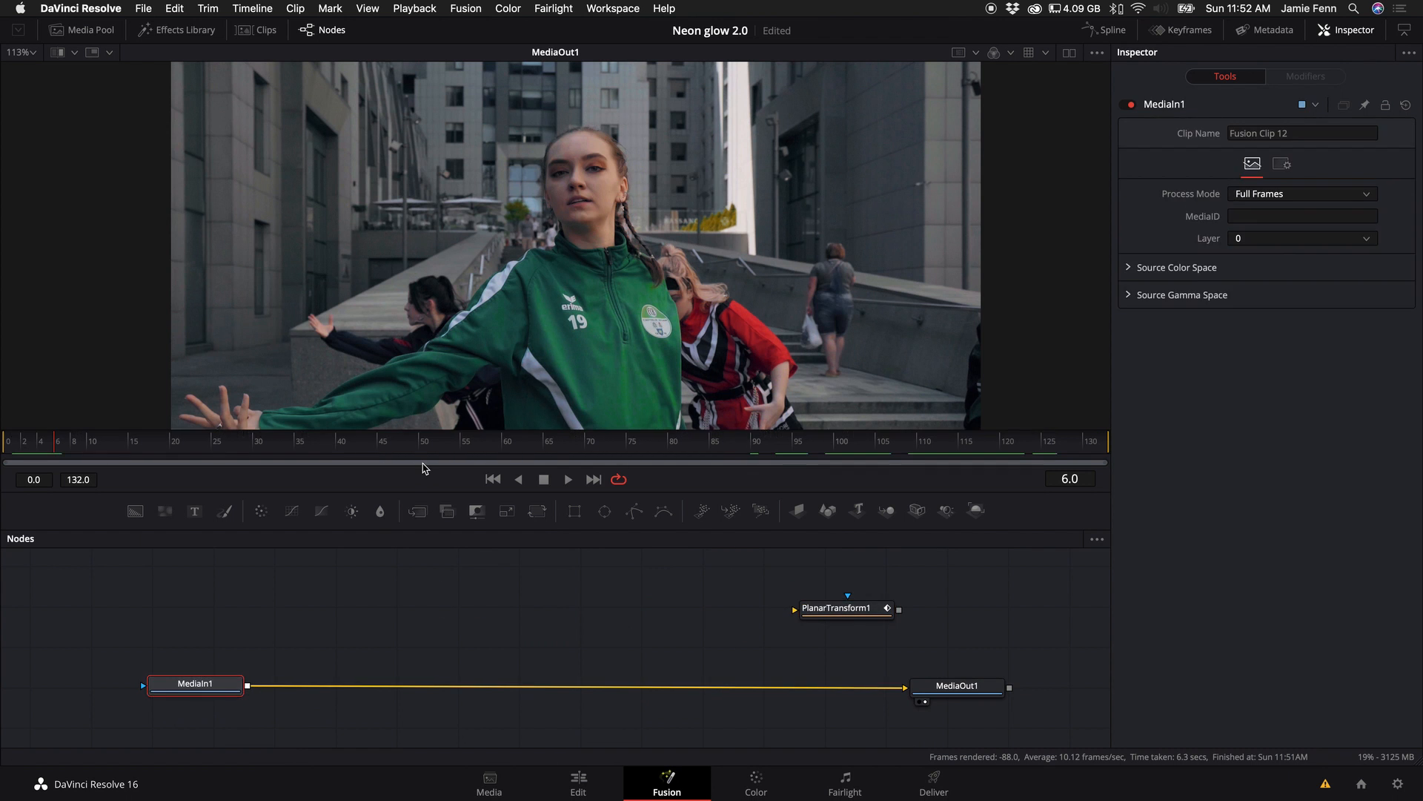
At frame 61, add a Background node merged over MediaIn1.
left_click_drag(338, 445, 516, 446)
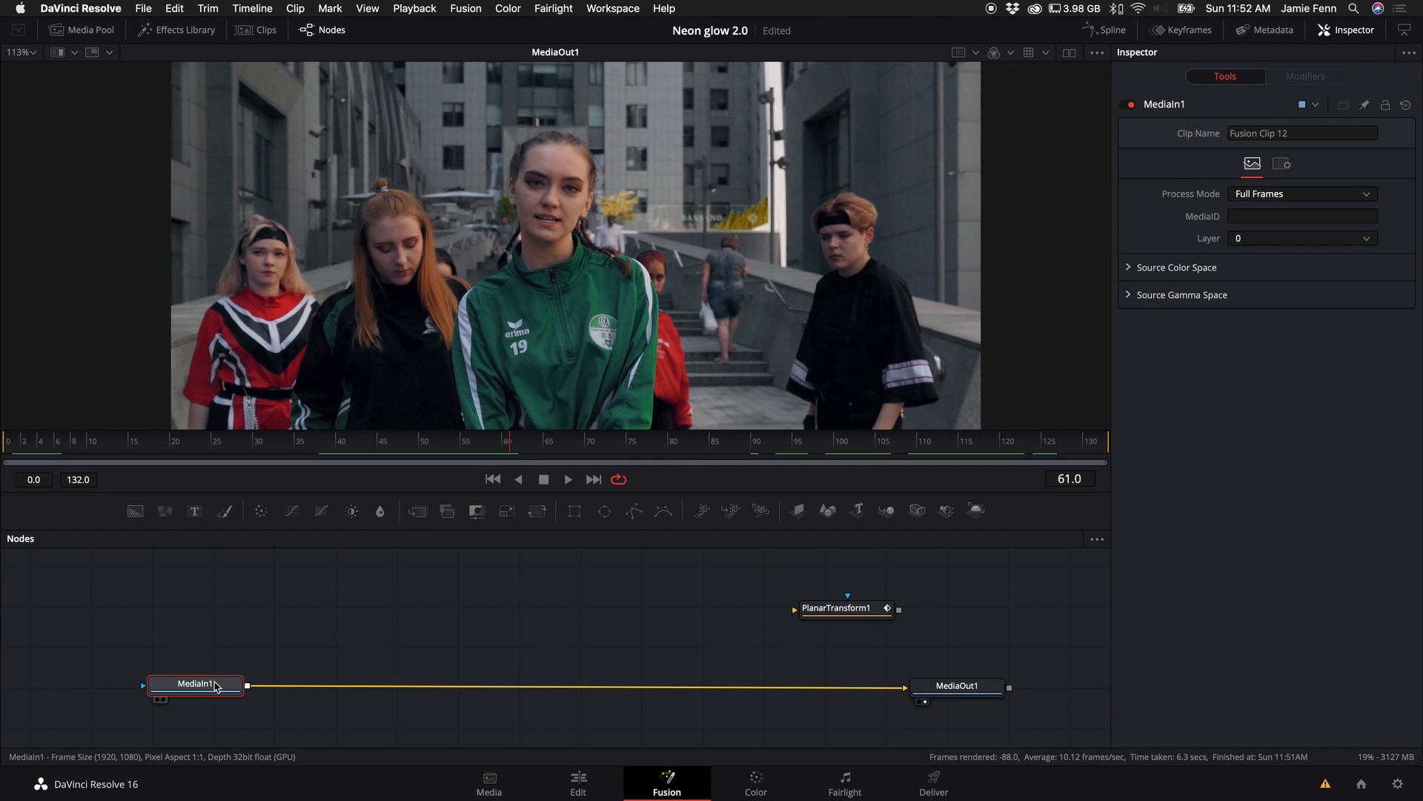
mouse_move(216, 686)
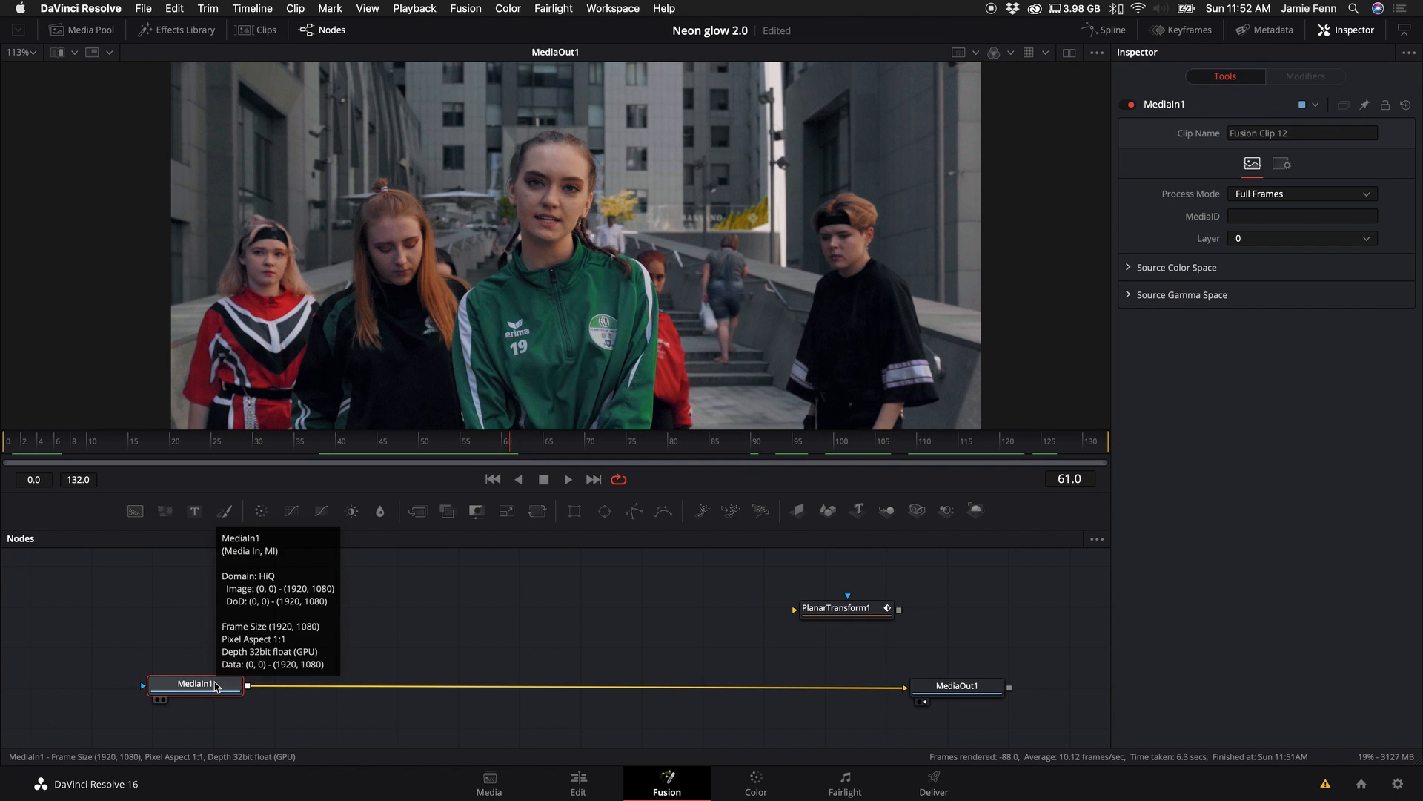
key("shift+space")
type("back")
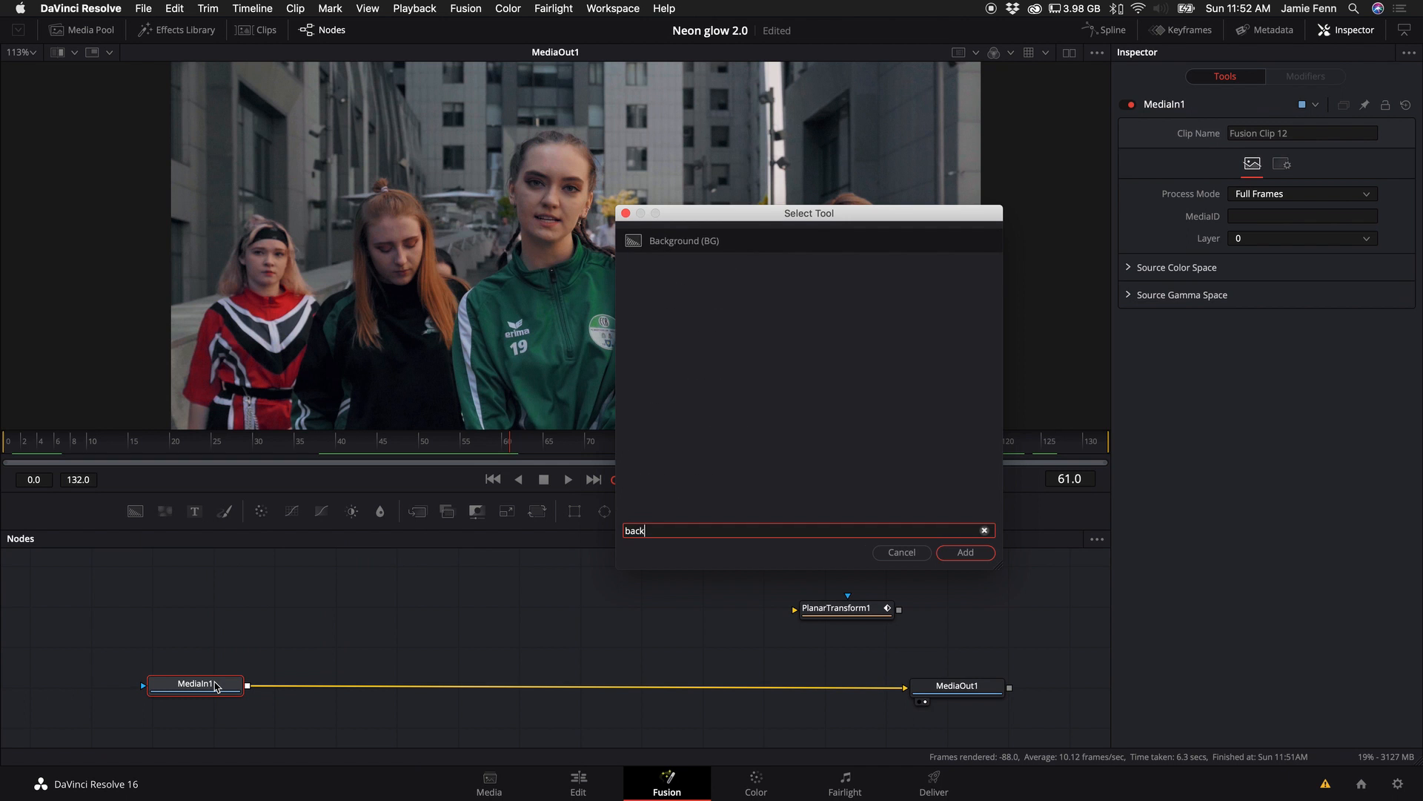
key("Return")
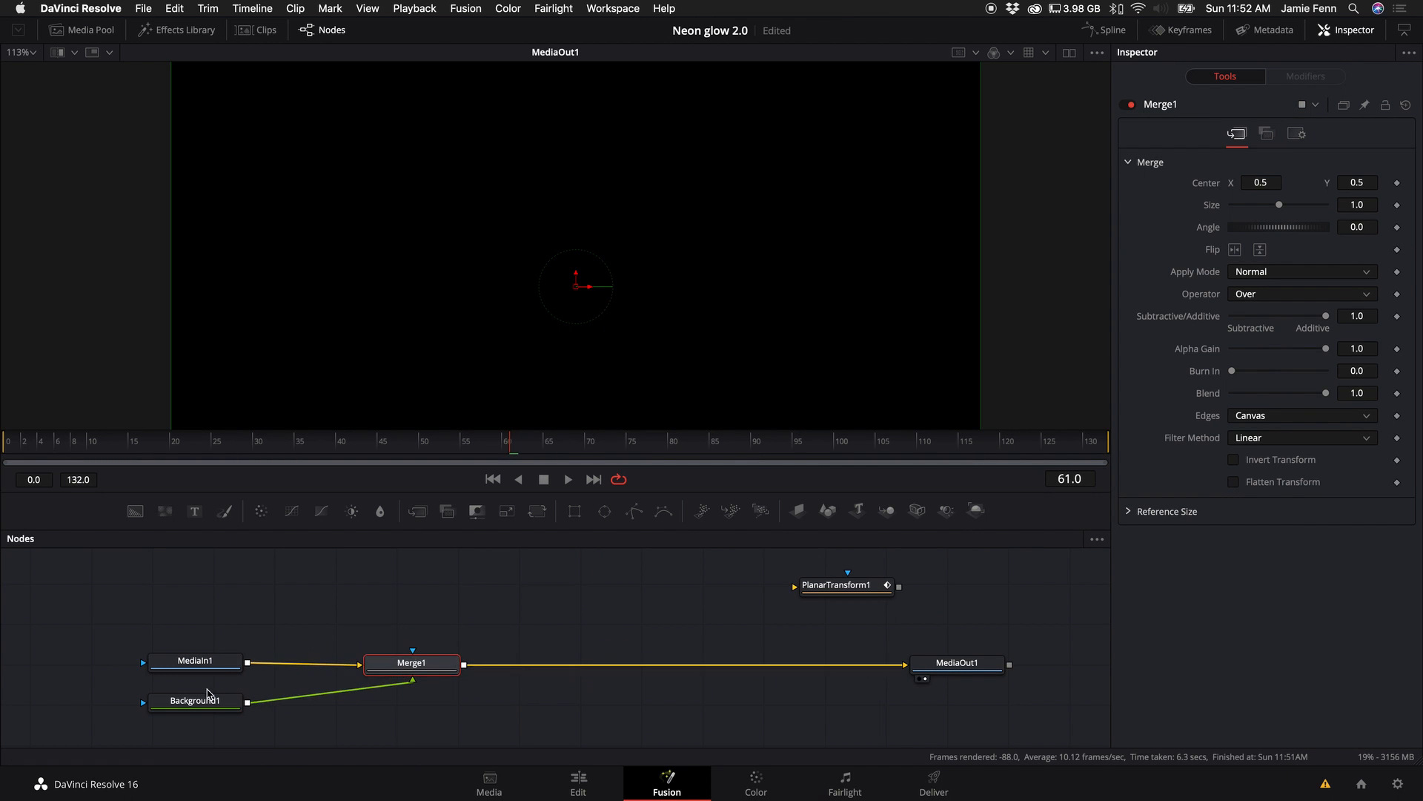
Place the Background node well above Merge1 in the node graph and set its alpha to 0.
left_click_drag(208, 698, 425, 562)
scroll(393, 593, "up", 3)
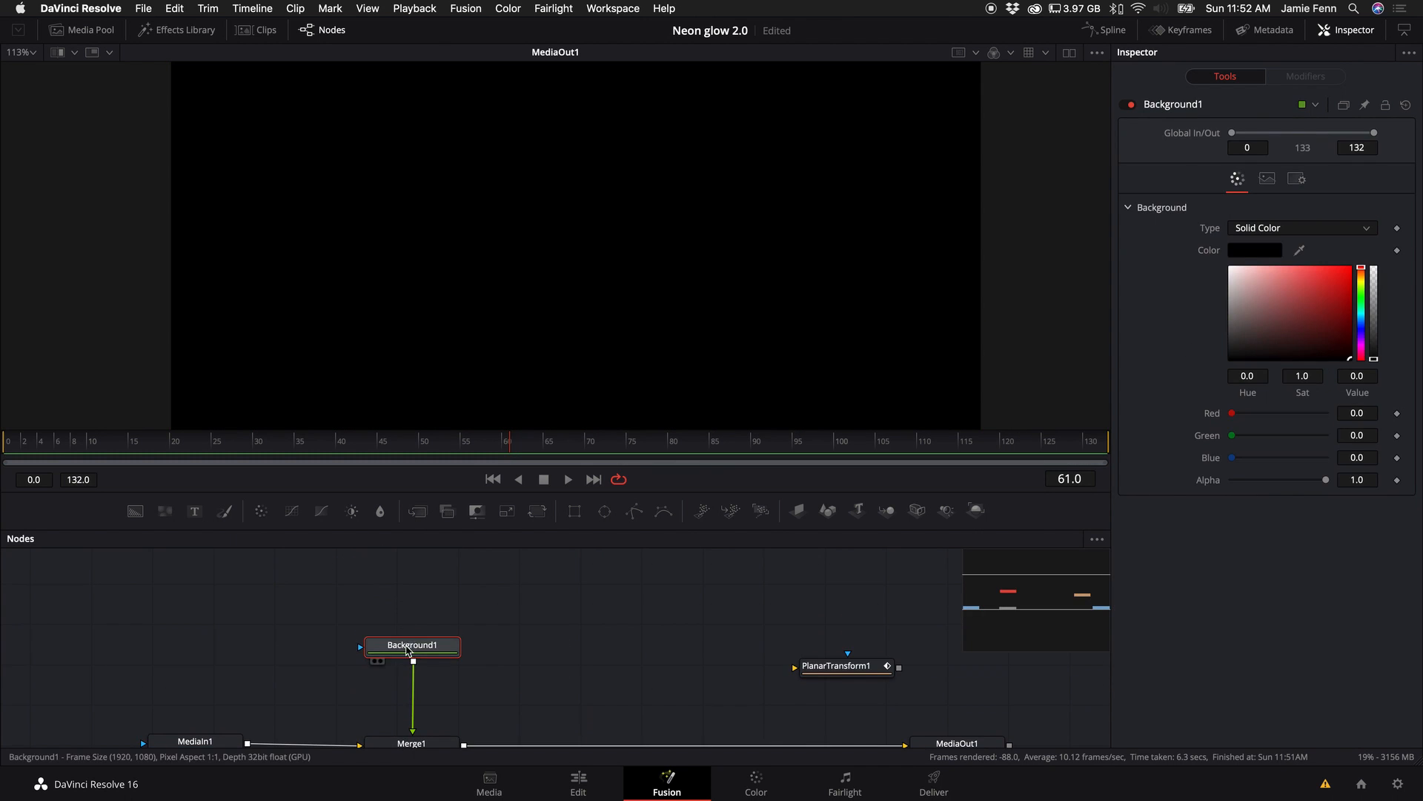
left_click_drag(407, 651, 406, 588)
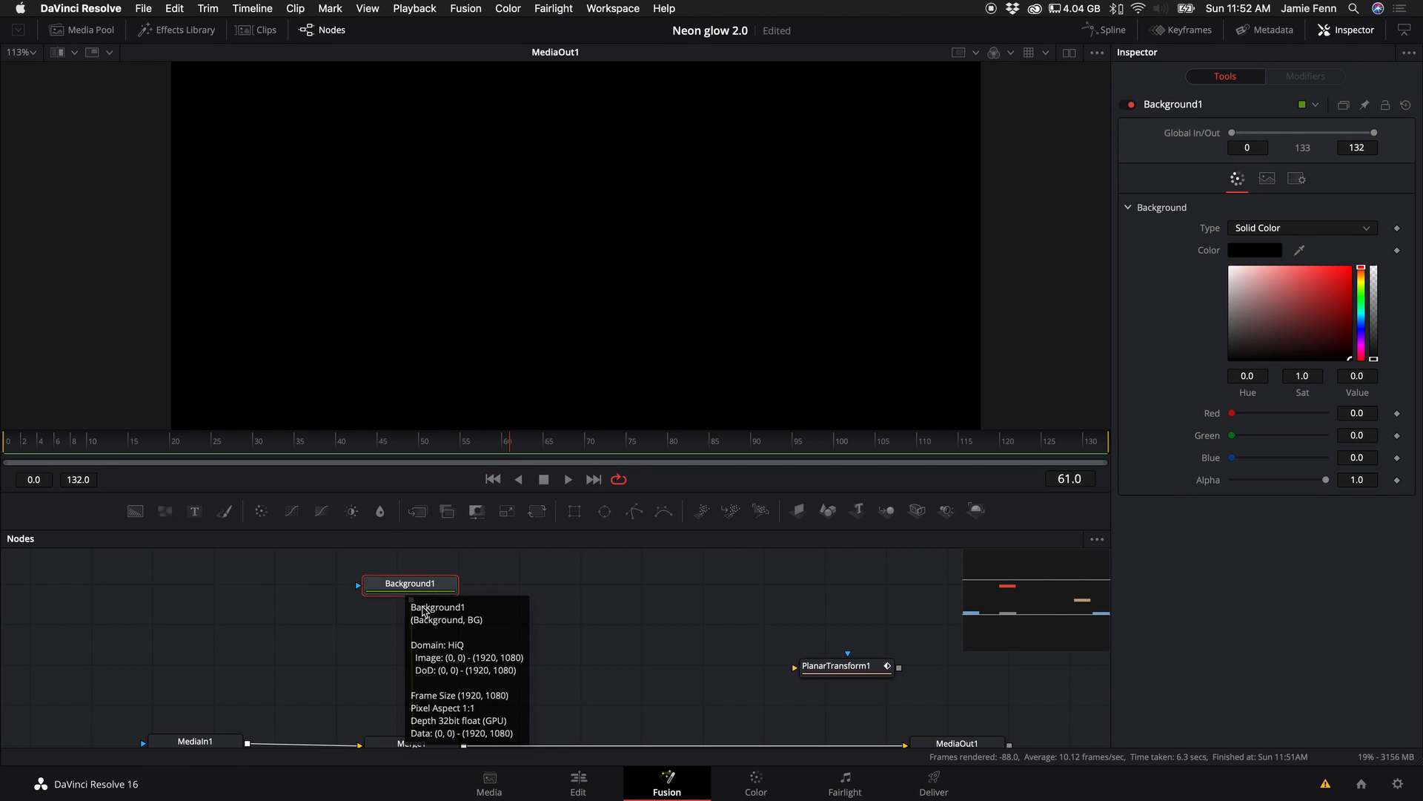
left_click_drag(422, 587, 435, 576)
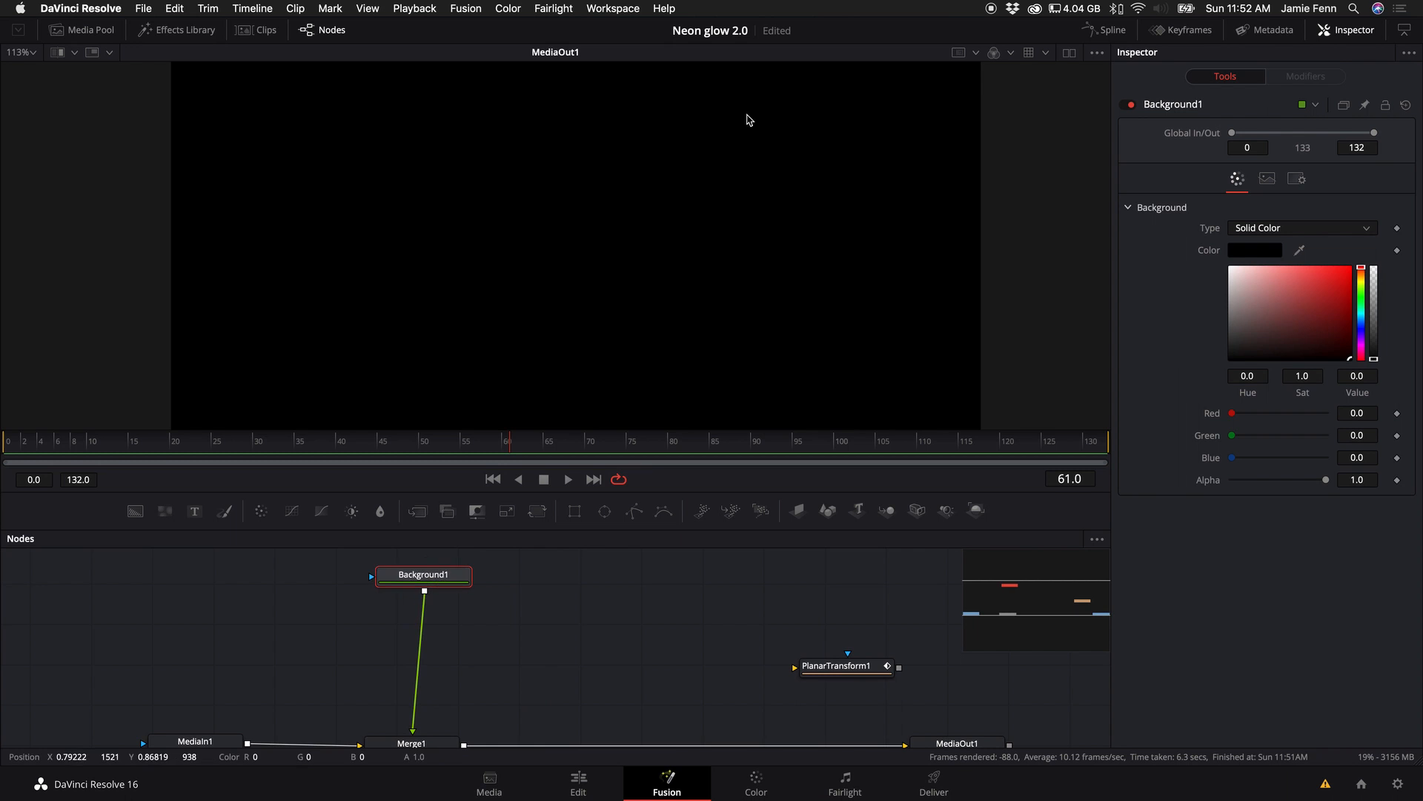
key("super+z")
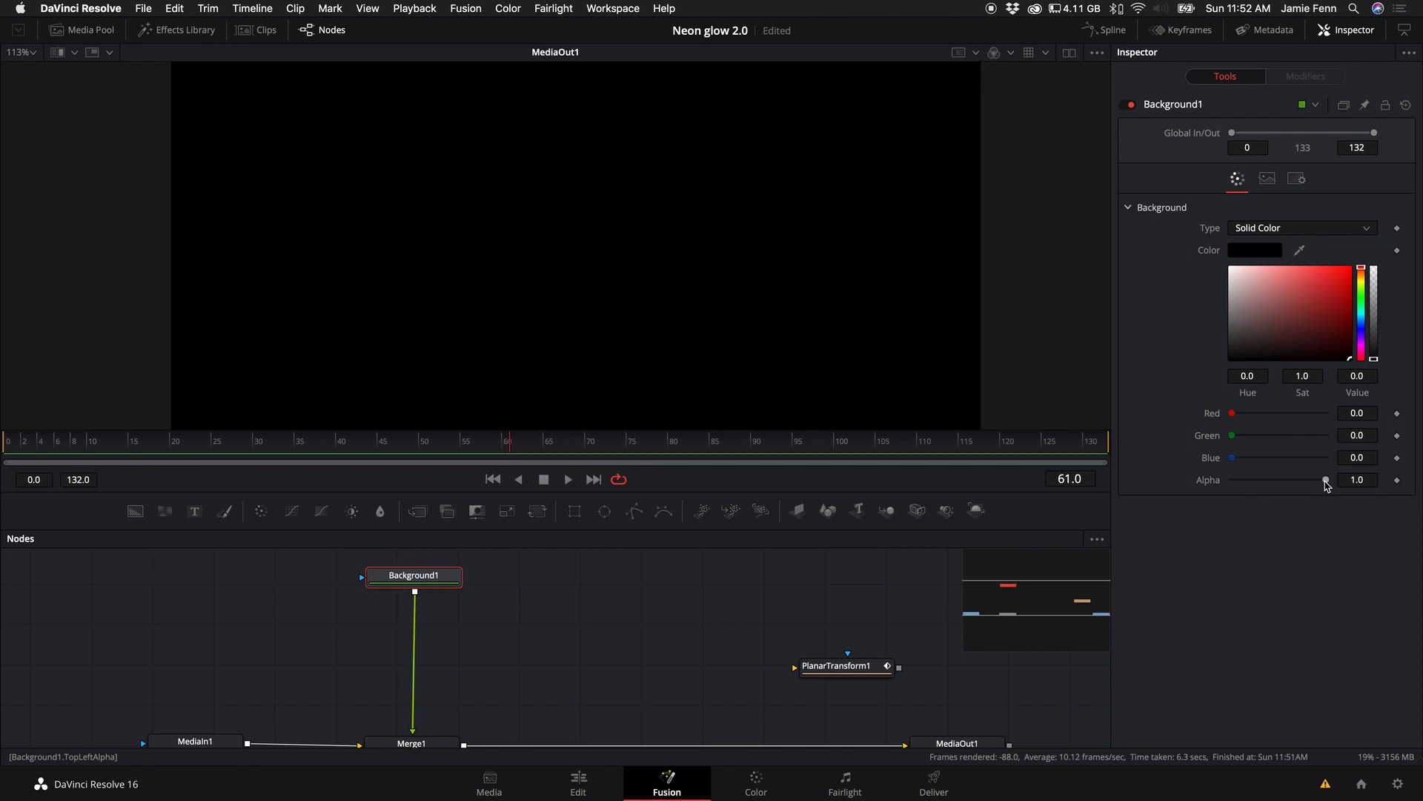
left_click_drag(1327, 480, 1193, 489)
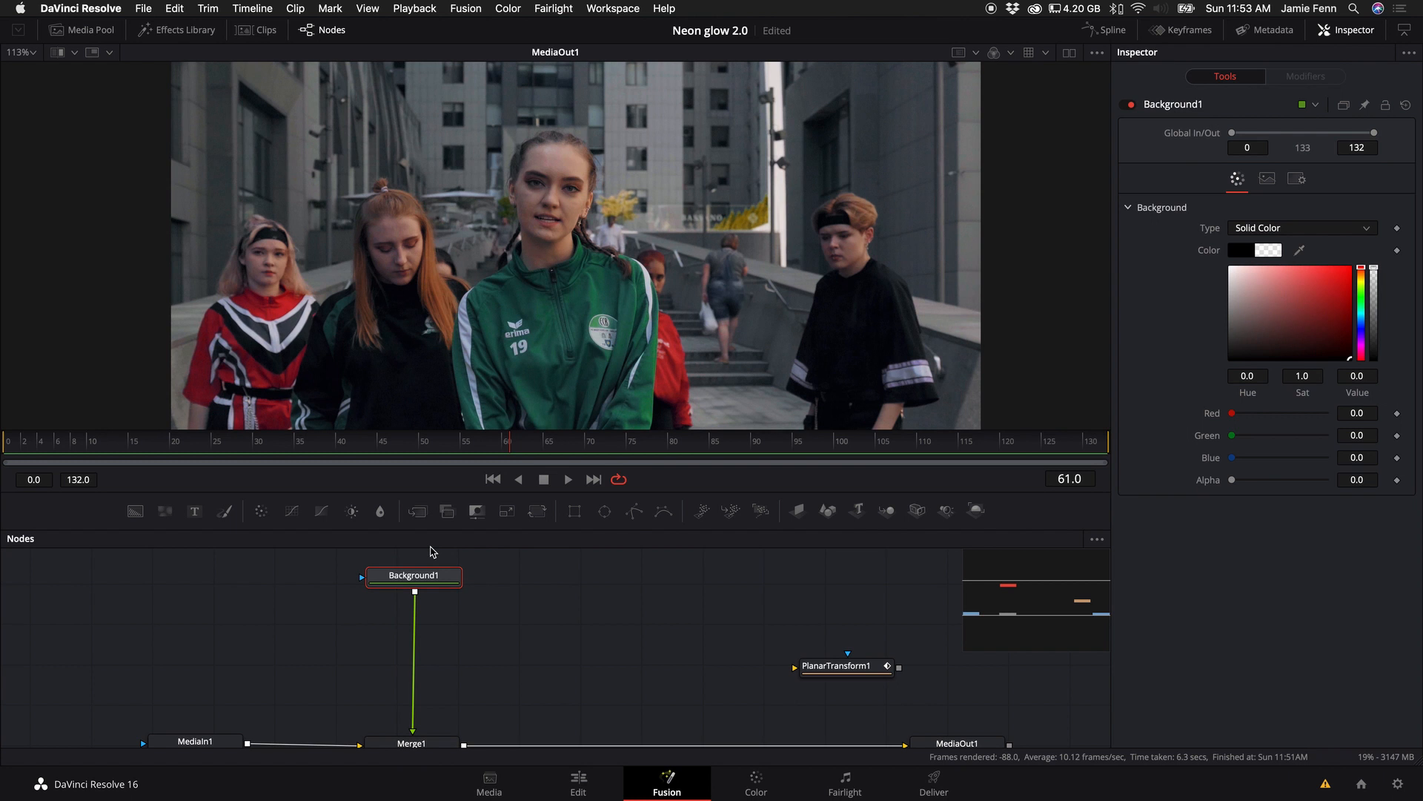
Insert a Paint node after the Background node, followed by a Soft Glow node, ahead of Merge1.
key("shift+space")
type("paint")
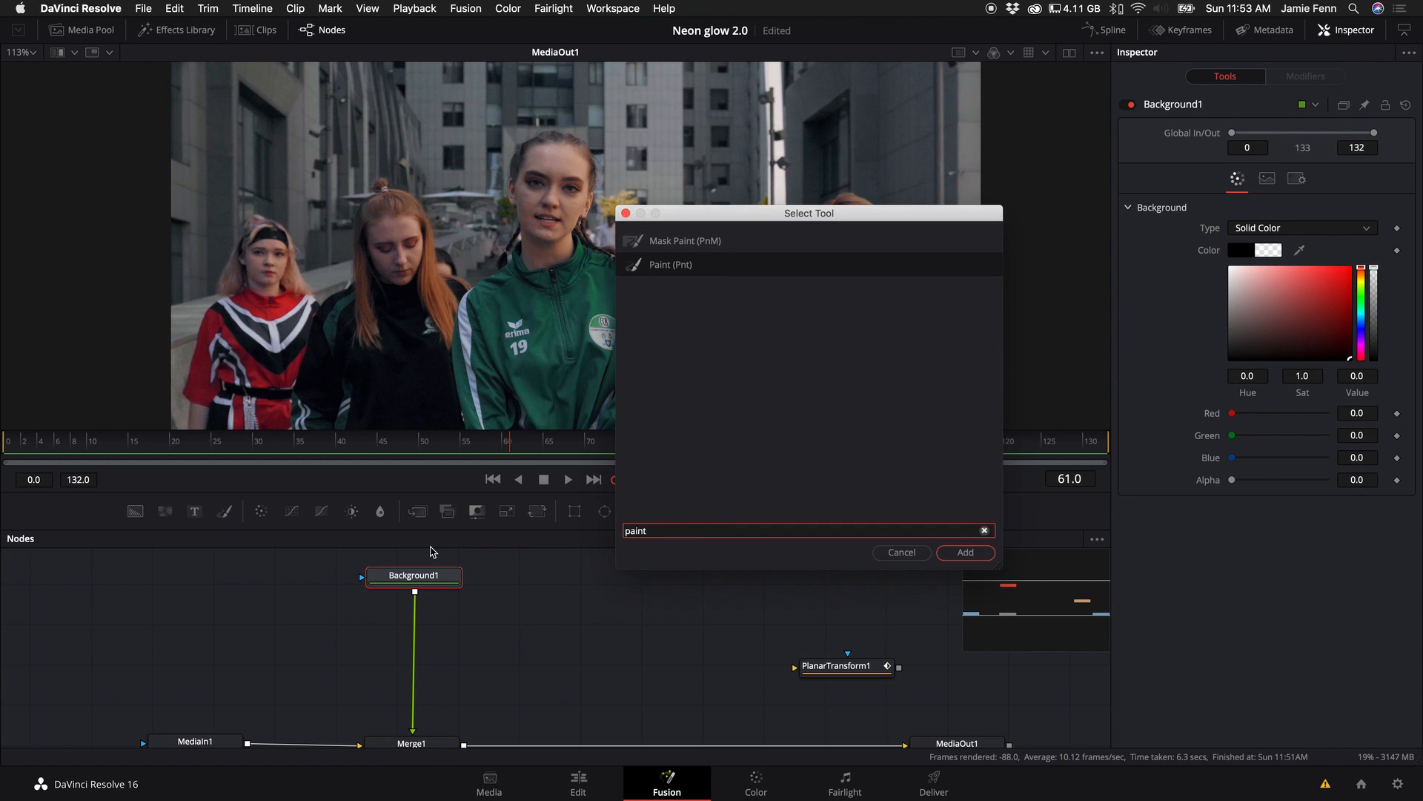
key("Return")
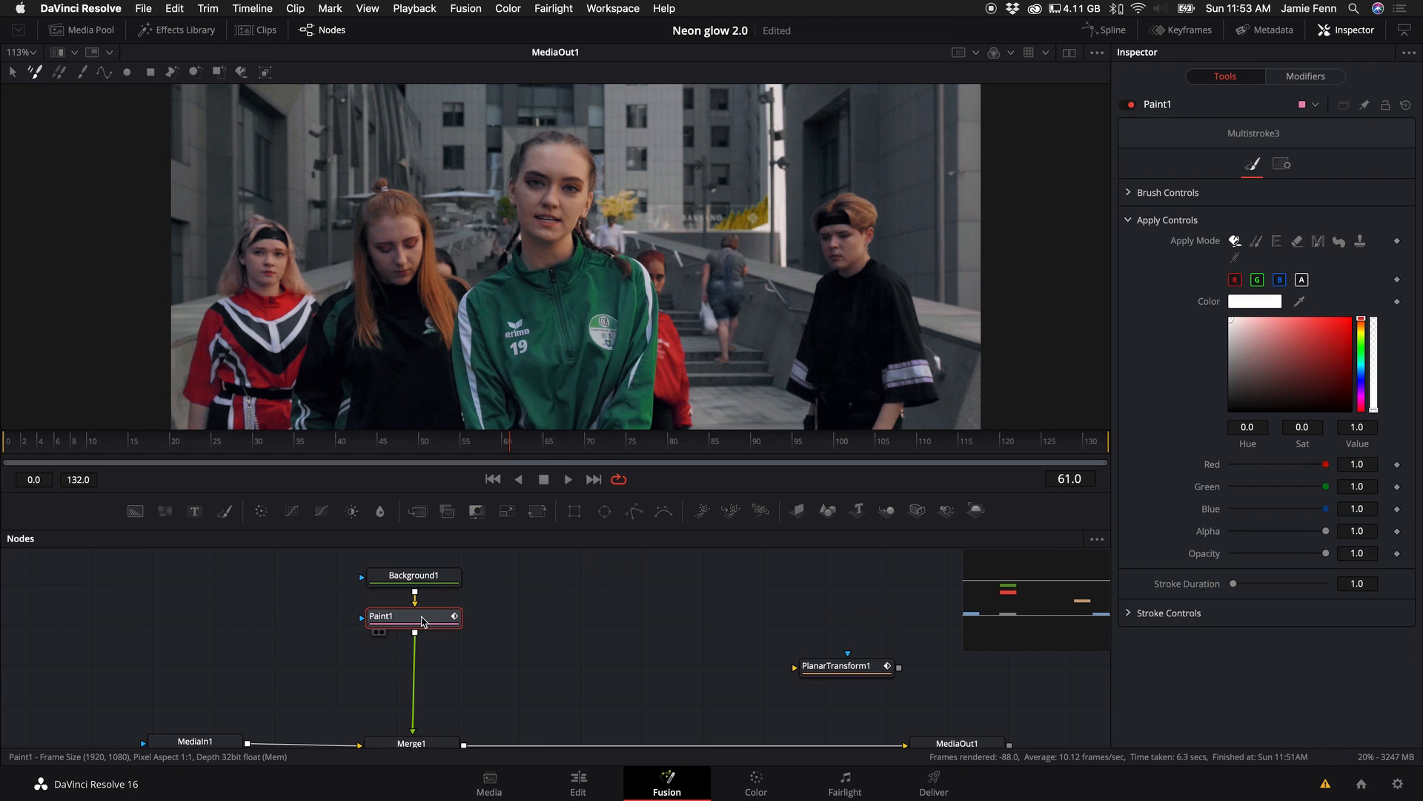
mouse_move(423, 621)
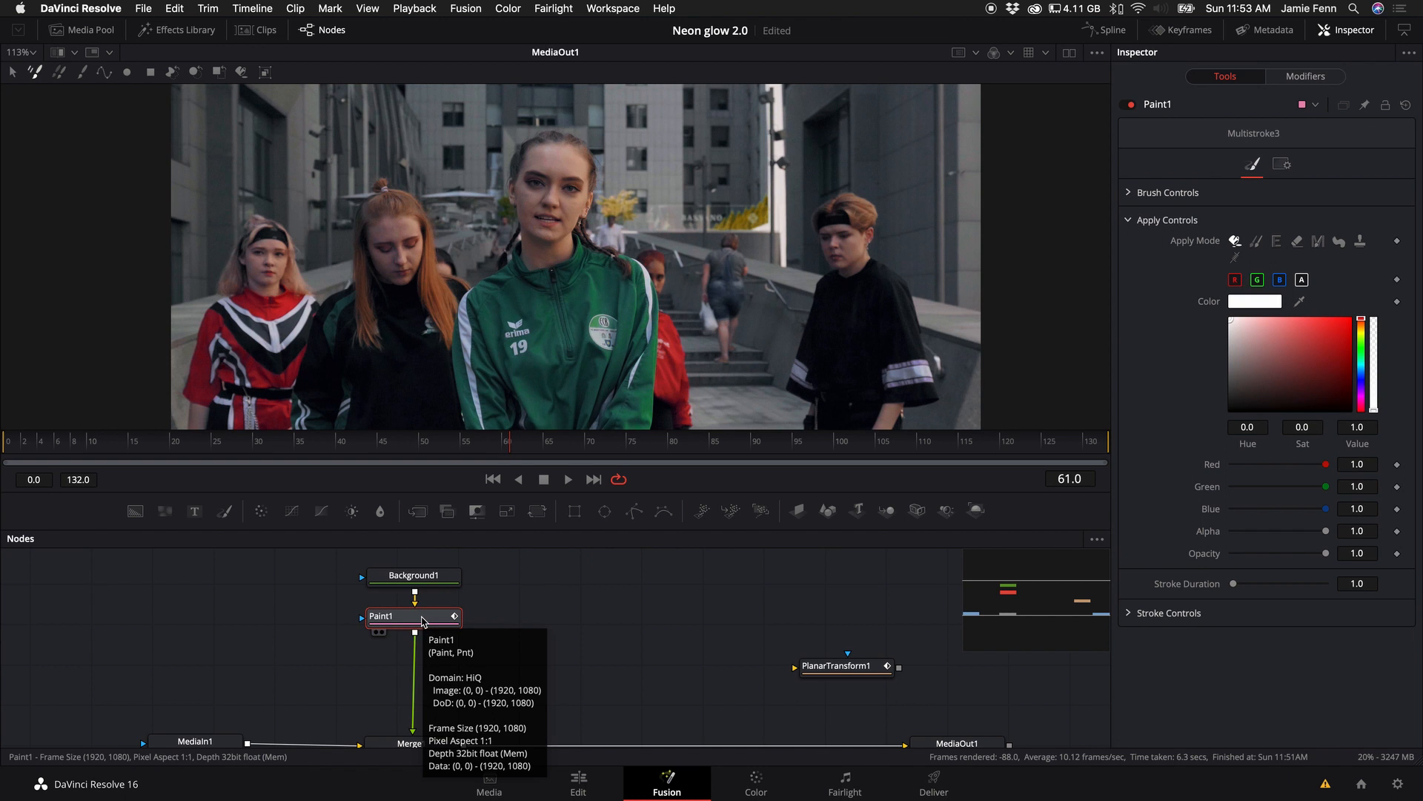
key("shift+space")
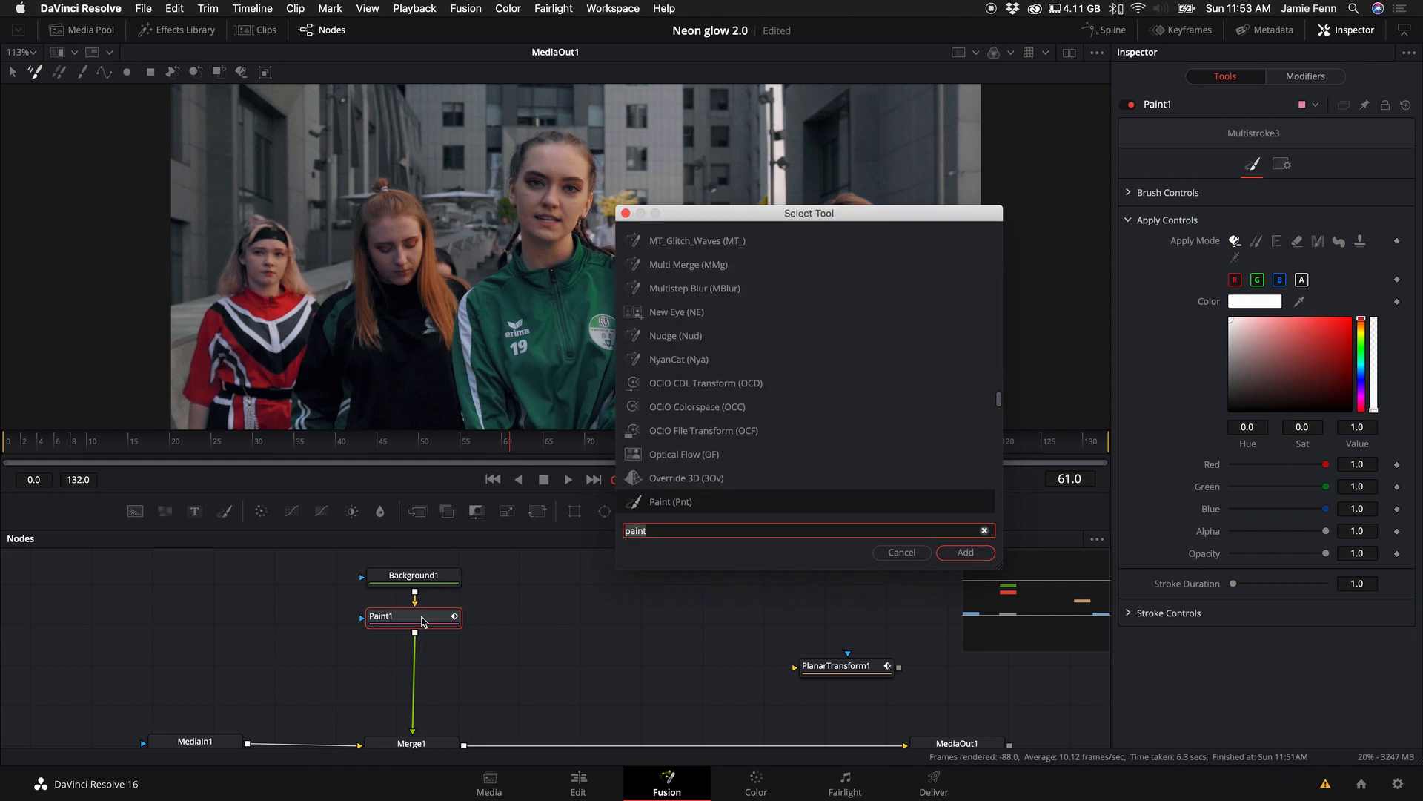
type("soft")
key("Return")
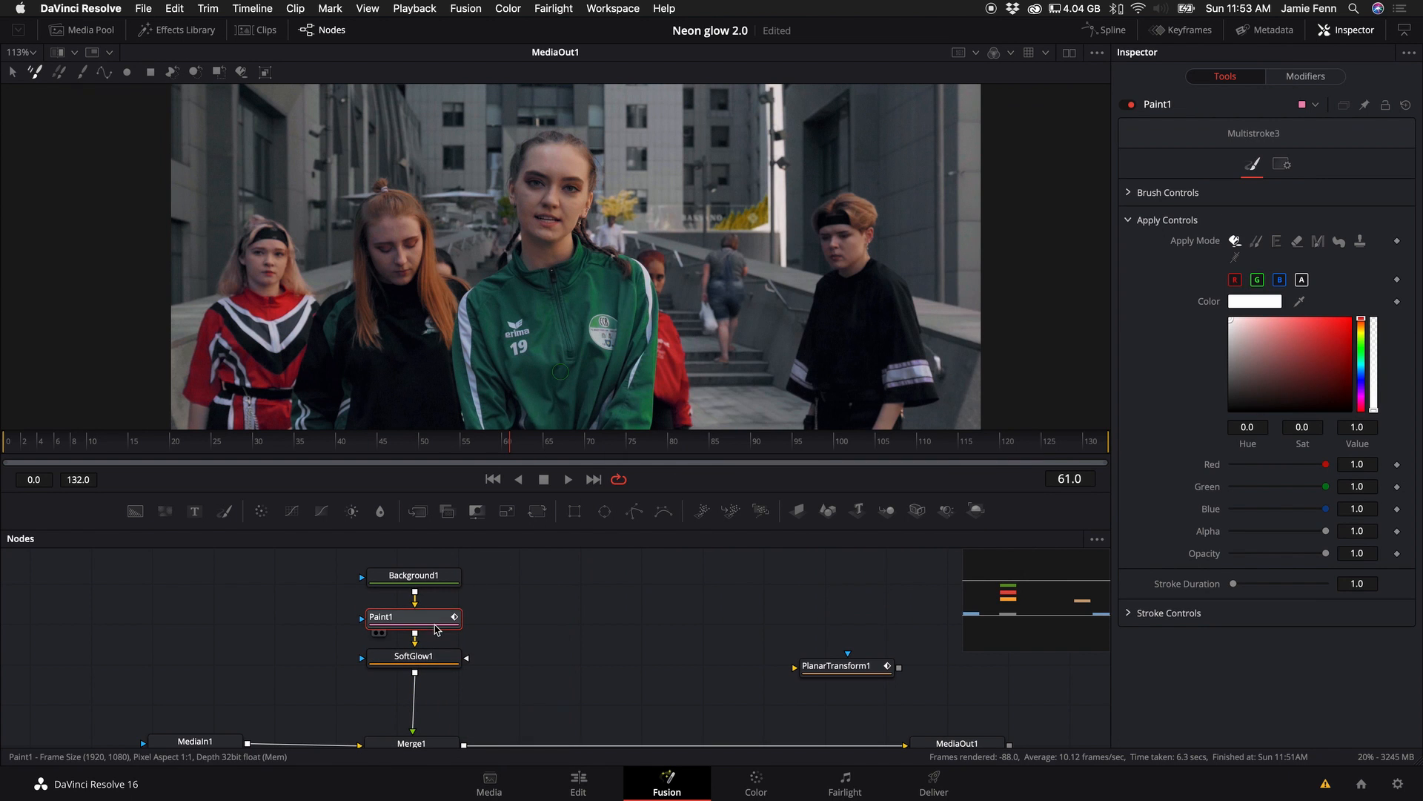
Try a Multistroke across the lead dancer, undo it, and move the Soft Glow node down to space out the chain.
left_click_drag(436, 622, 441, 627)
mouse_move(567, 216)
left_mouse_down()
mouse_move(531, 249)
mouse_move(615, 318)
mouse_move(703, 360)
left_mouse_up()
key("super+z")
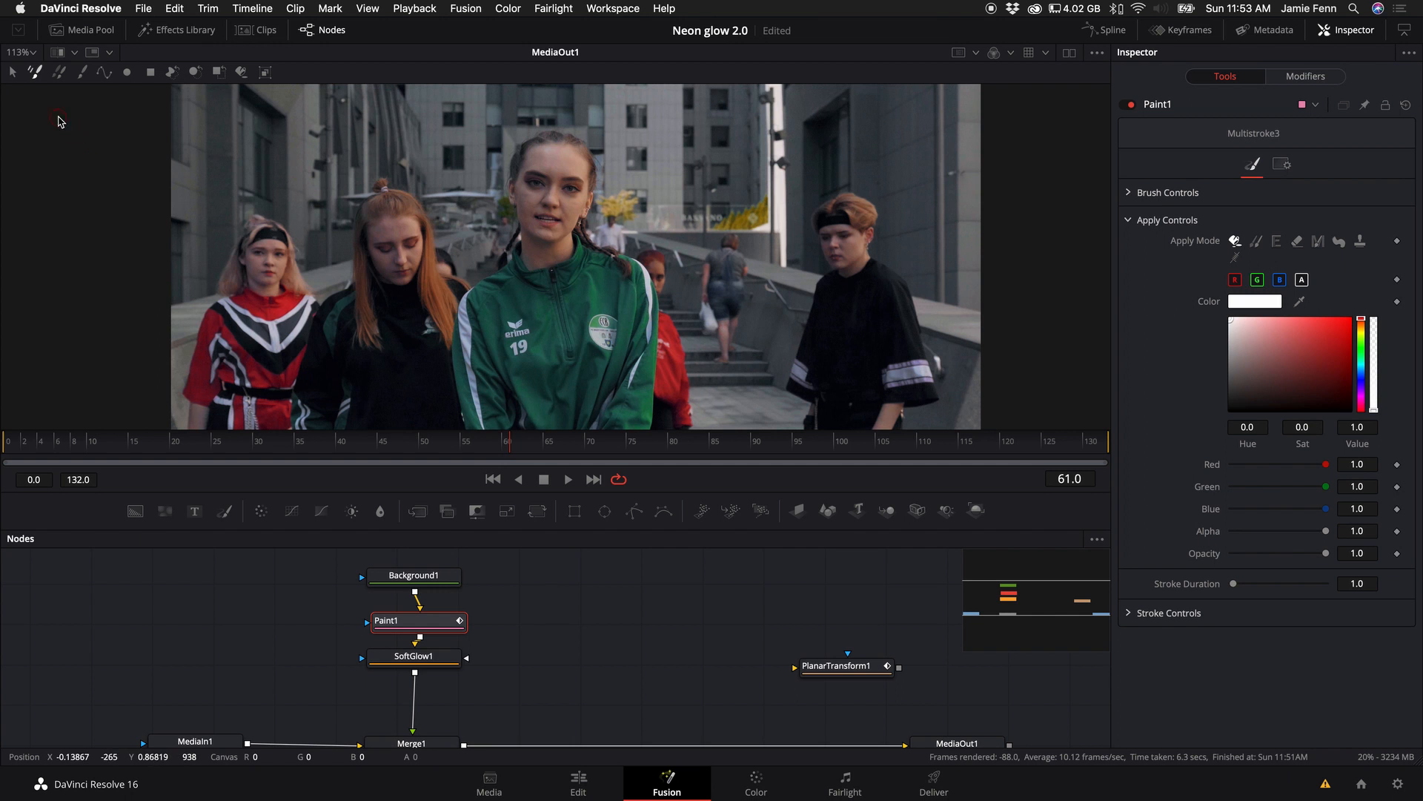
left_click(421, 656)
left_click_drag(422, 656, 422, 668)
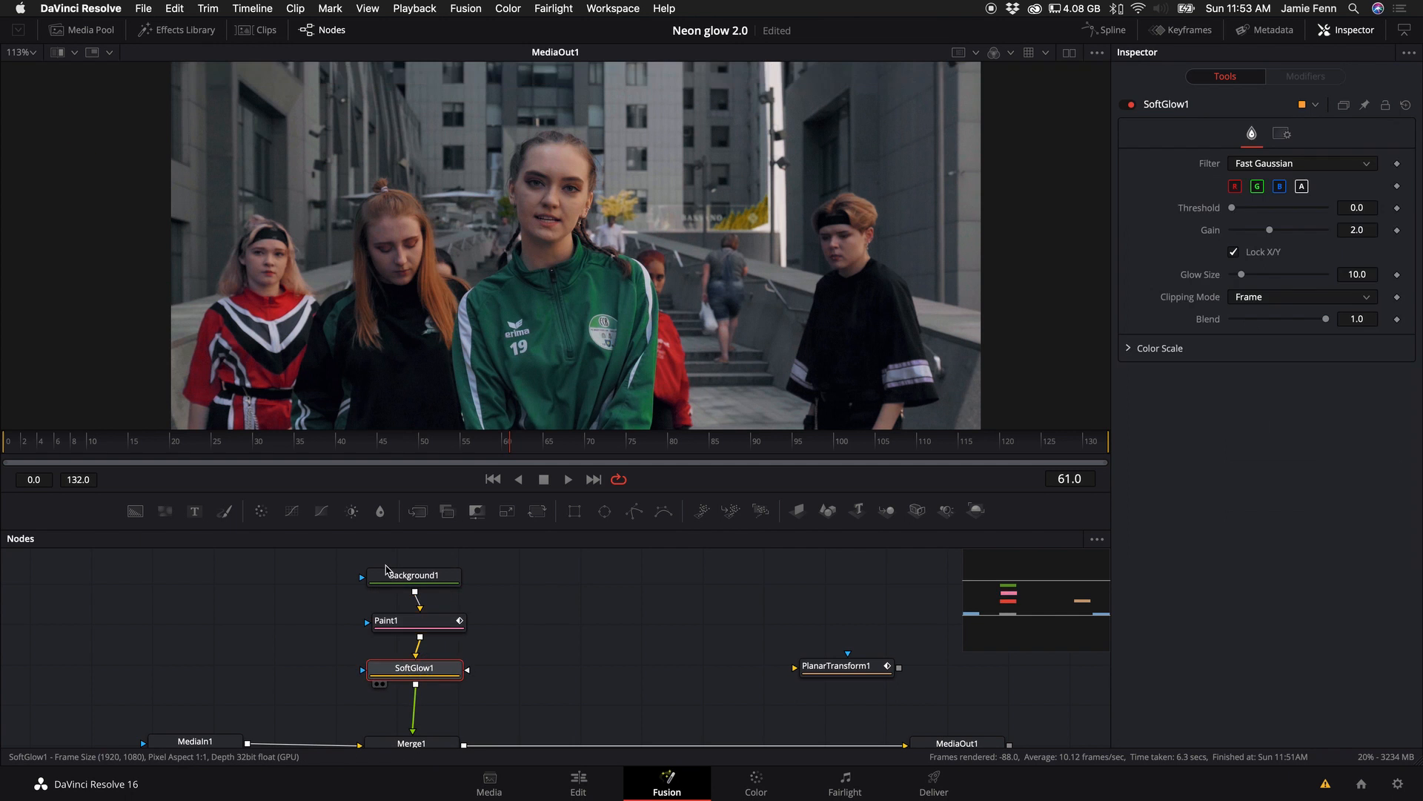
Switch the Paint node to the Stroke brush and draw a test stroke across the lead dancer's shoulders at frame 61.
left_click(415, 621)
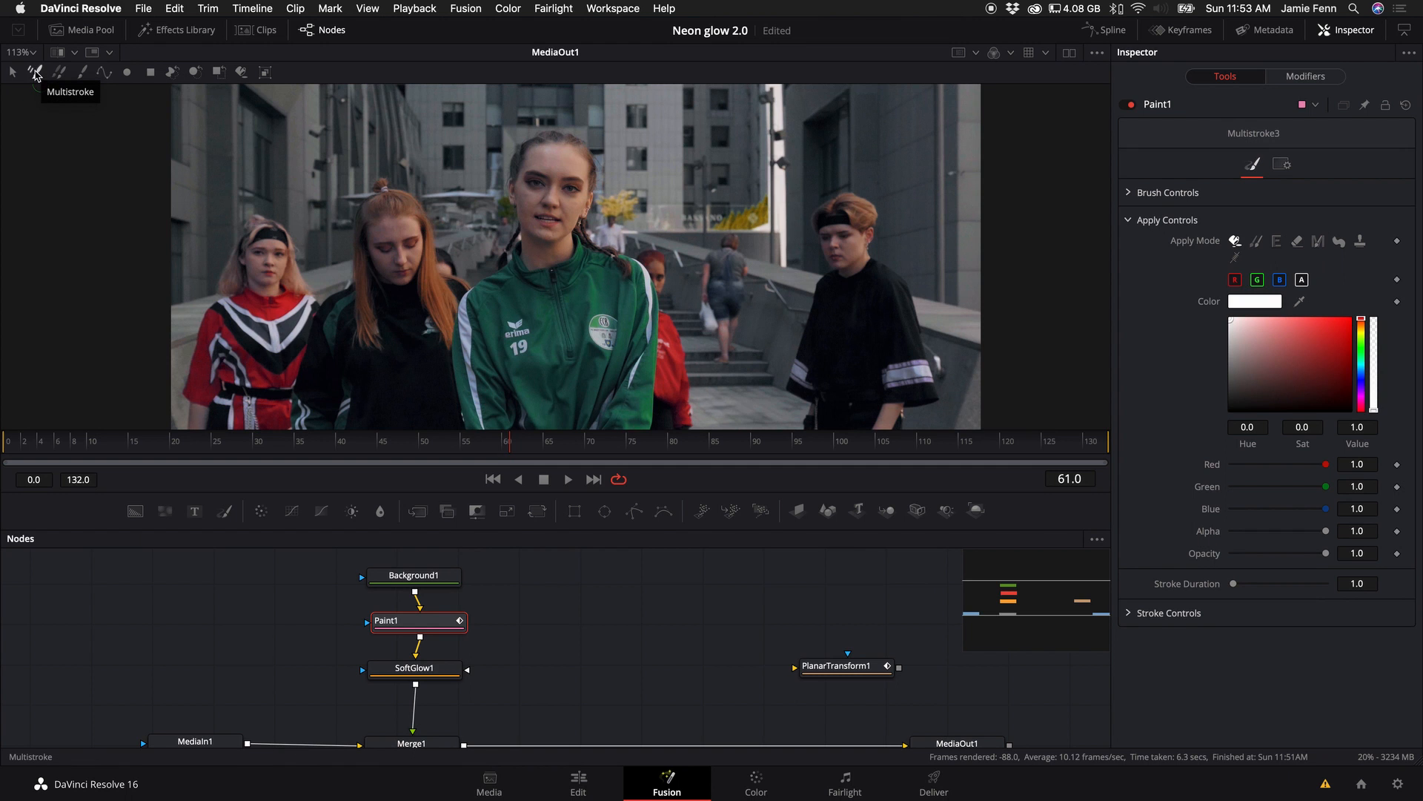
left_click(83, 72)
left_click_drag(450, 228, 683, 343)
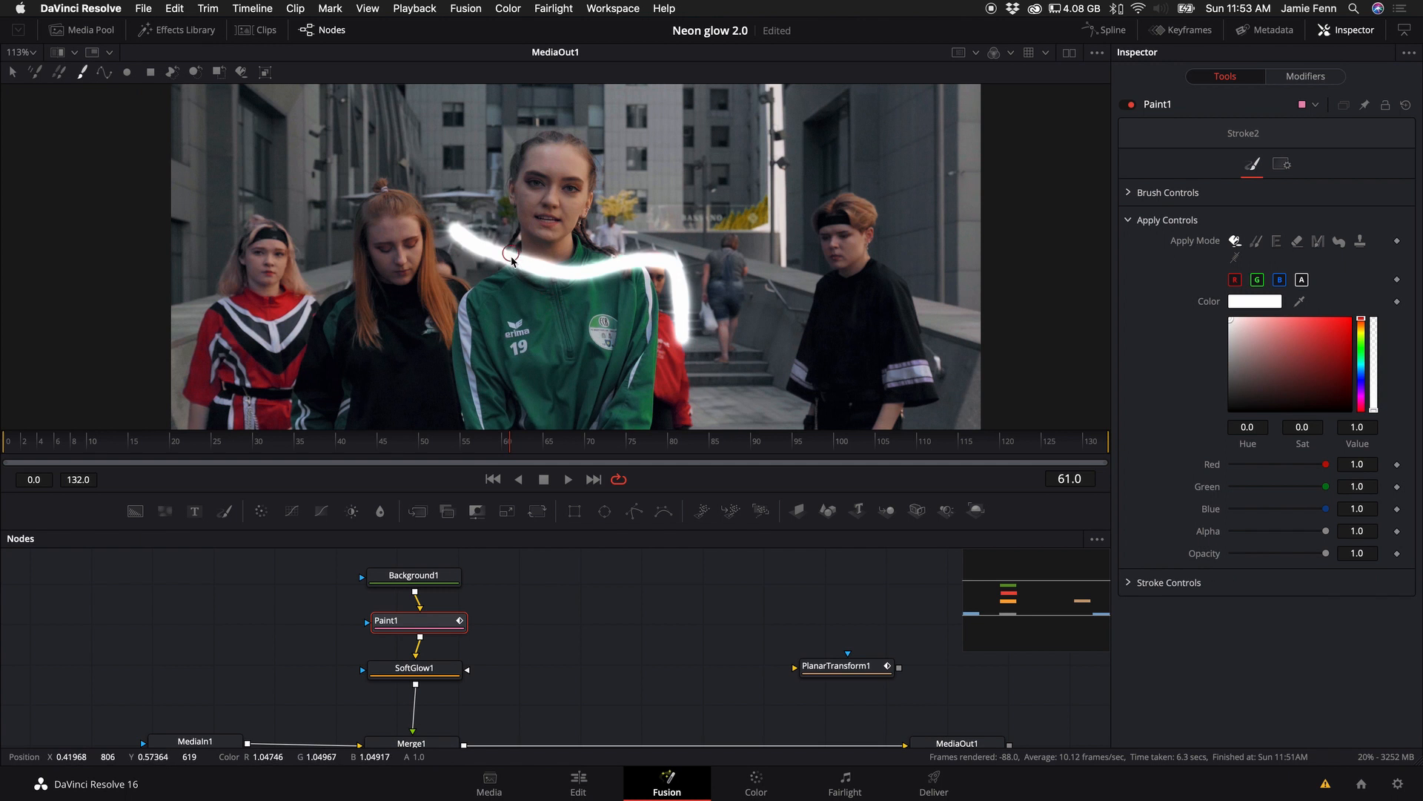
Step about ten frames forward and back to frame 60 to check how long the test stroke lasts.
key("Right")
key("Right")
key("Right")
key("Right")
key("Right")
key("Right")
key("Right")
key("Right")
key("Right")
key("Right")
key("Left")
key("Left")
key("Left")
key("Left")
key("Left")
key("Left")
key("Left")
key("Left")
key("Left")
key("Left")
key("Left")
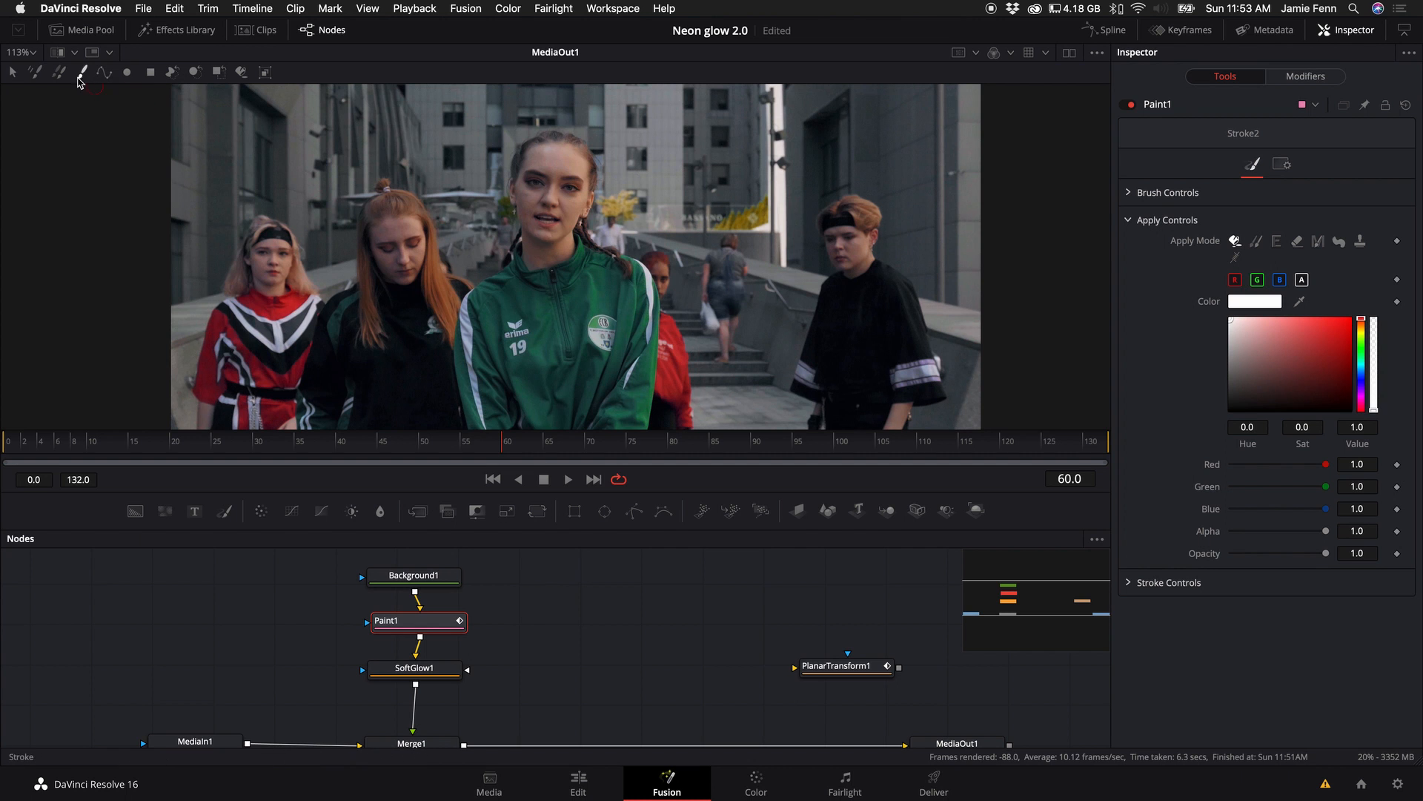
Expand the Soft Glow node's color scale and set the Green Scale to 0.
left_click(415, 670)
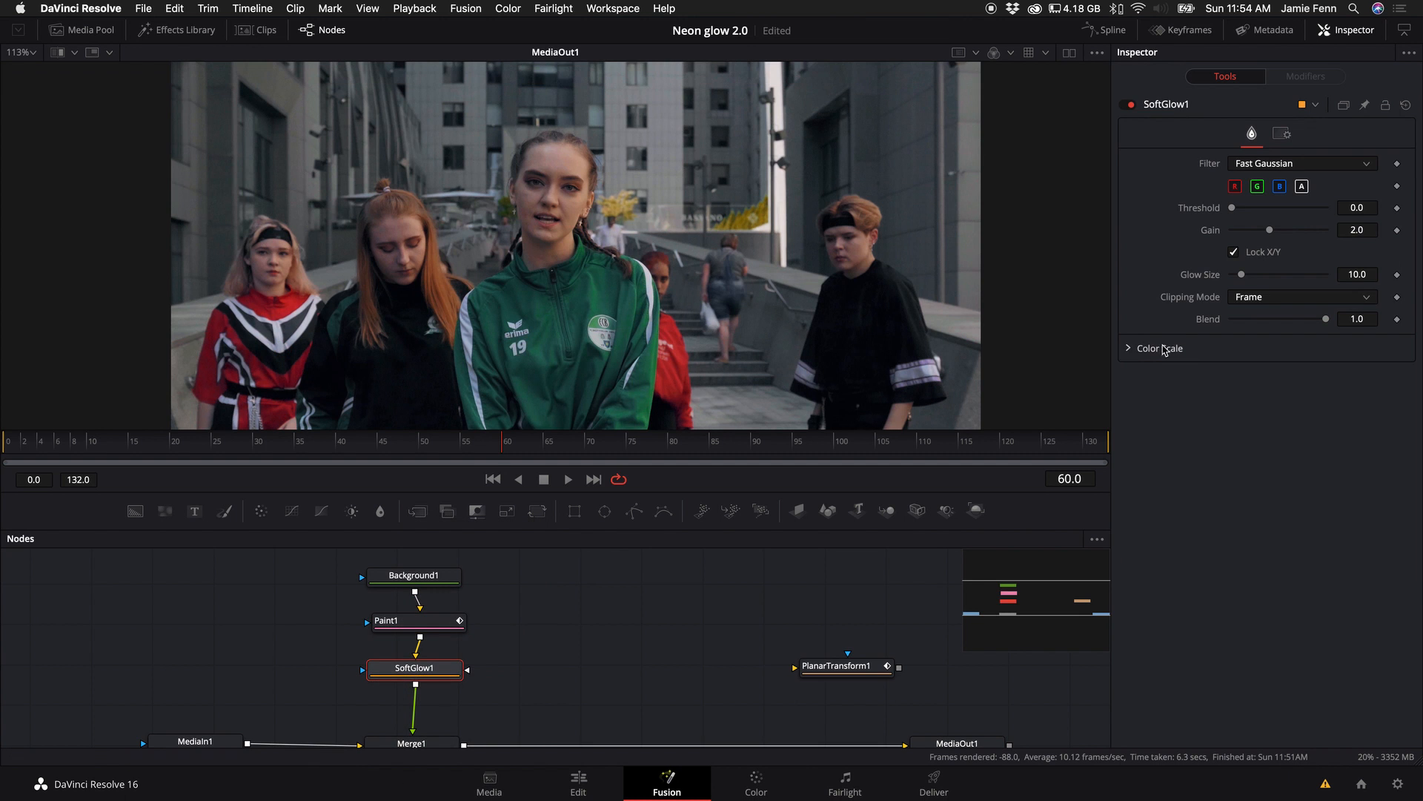
left_click(1130, 349)
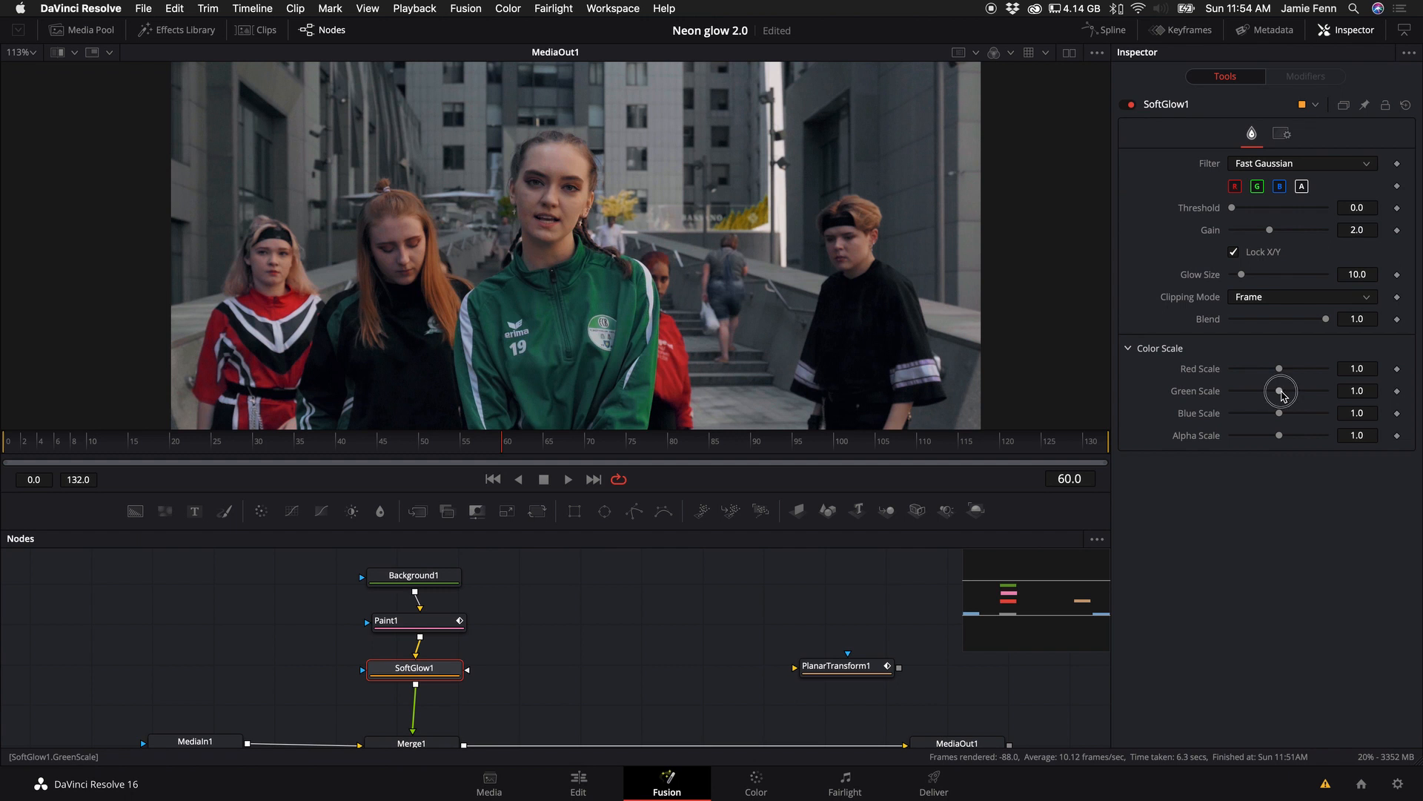
left_click_drag(1281, 394, 640, 399)
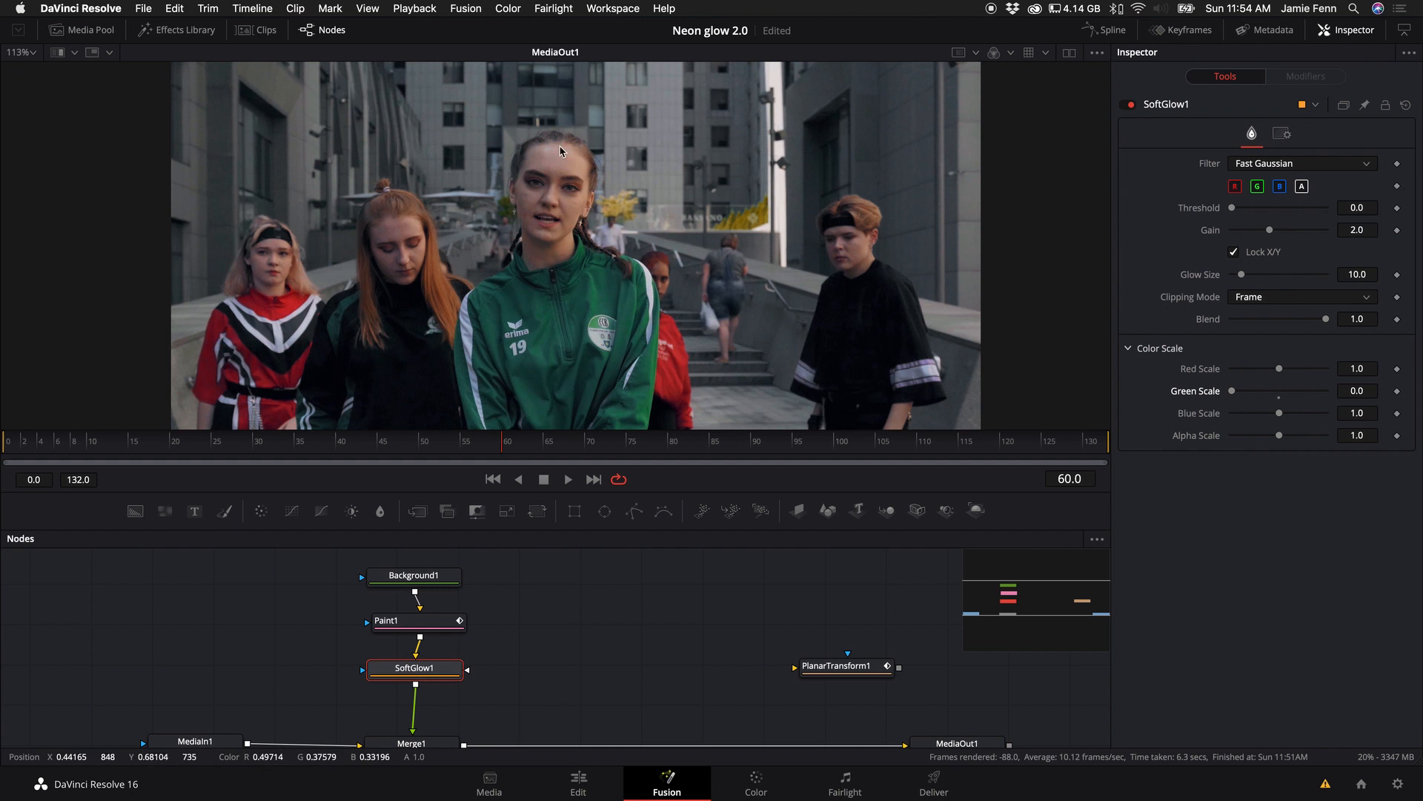
Line up the Paint node above Soft Glow and set its brush size to 0.0063.
left_click(418, 628)
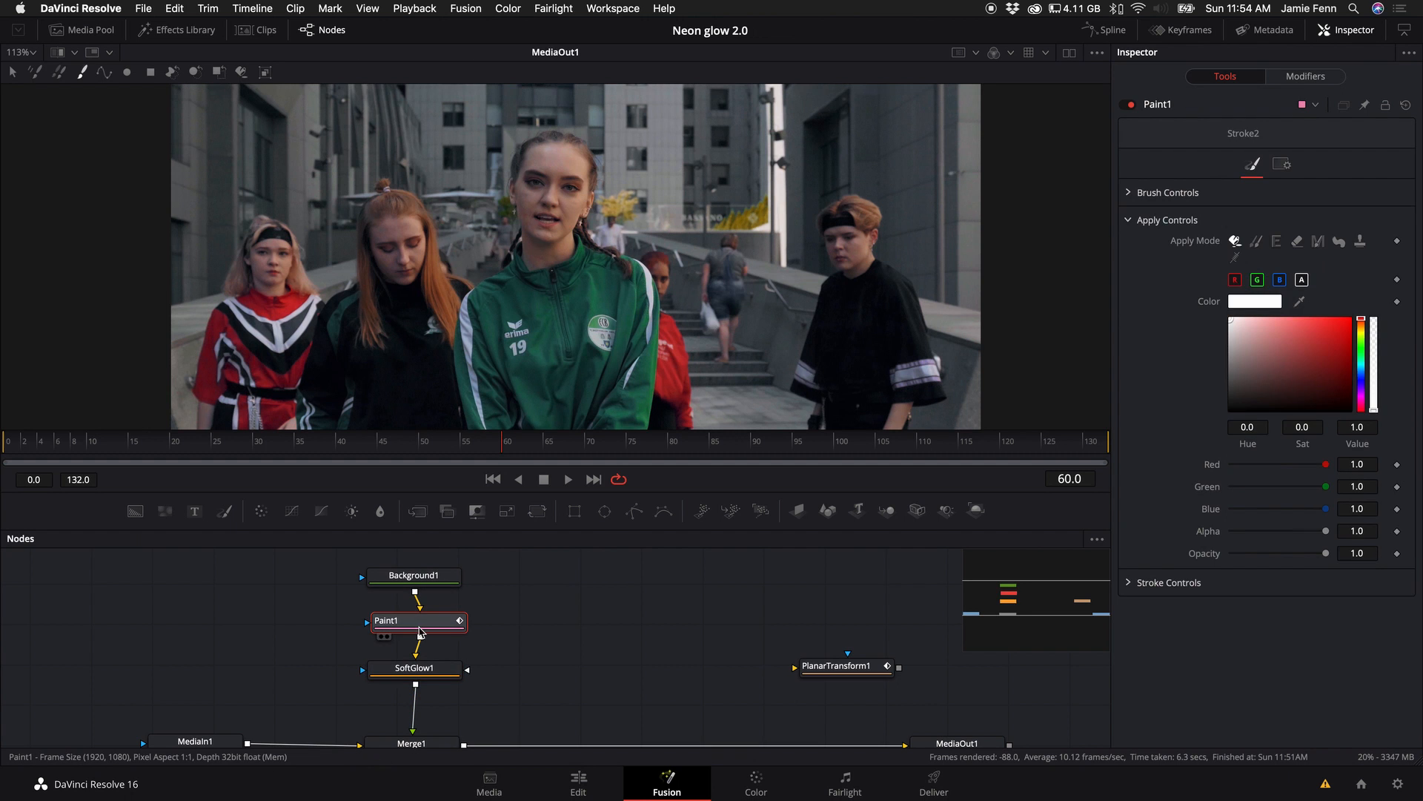
left_click_drag(420, 631, 406, 627)
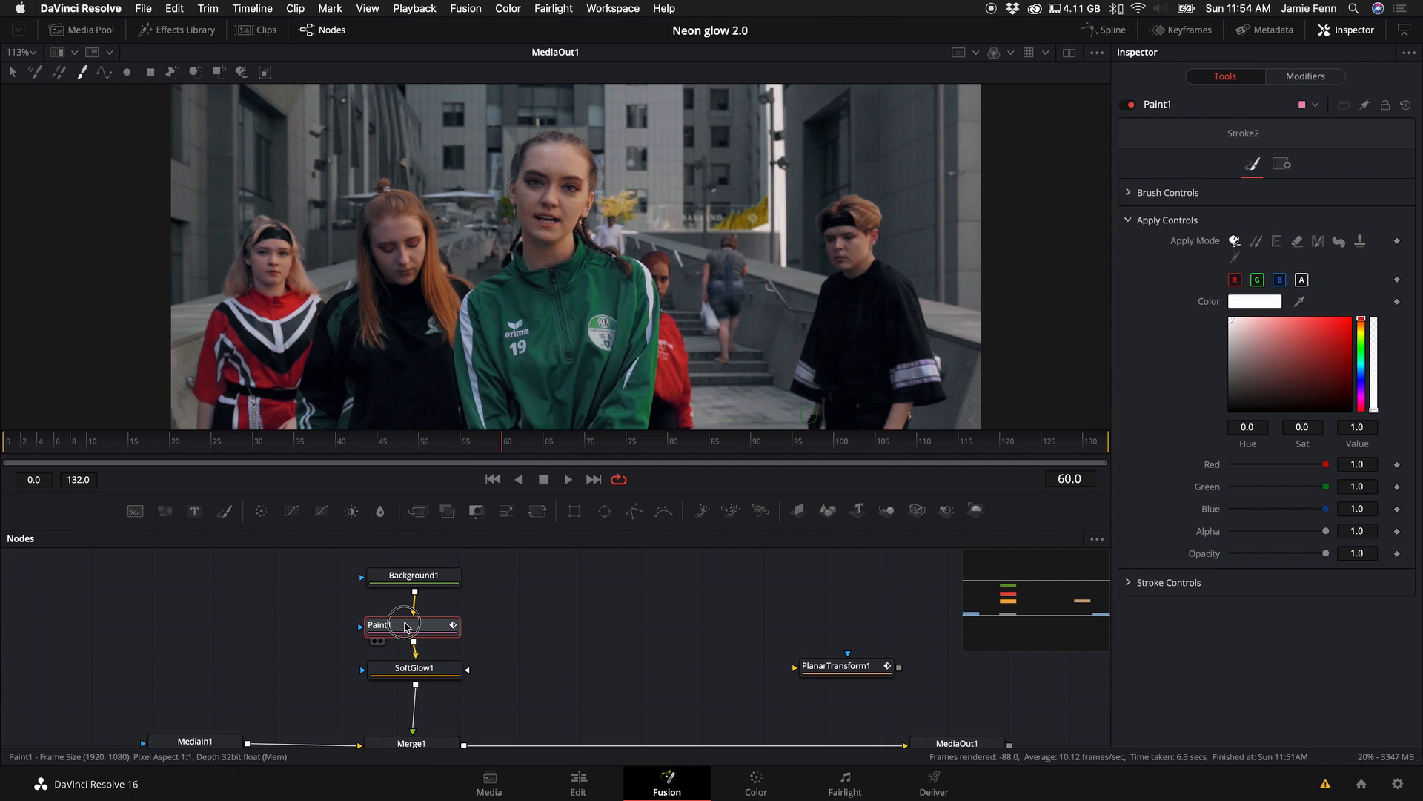
left_click(1130, 193)
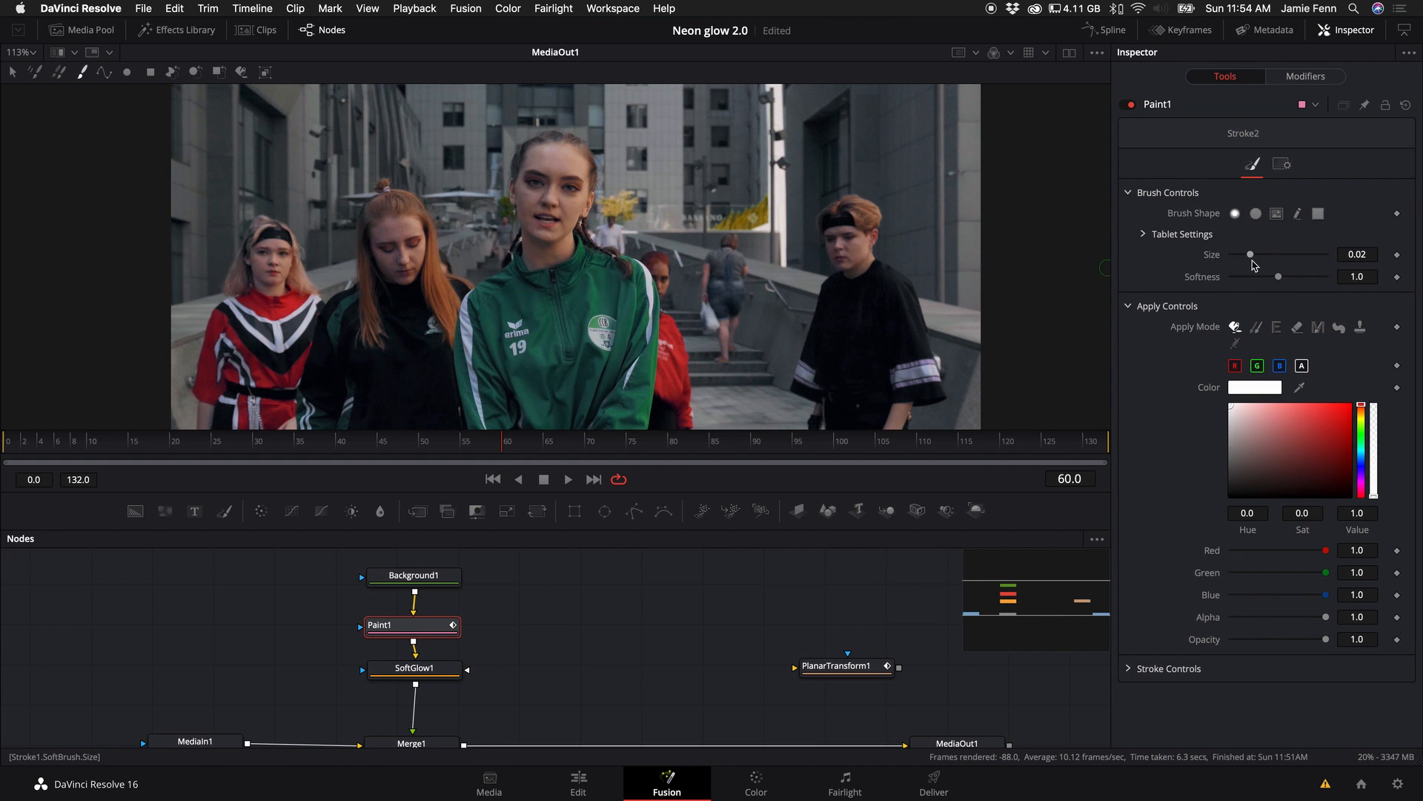
left_click_drag(1252, 260, 1248, 256)
At frame 60, paint X-shaped eyes, an arc around the forehead, a nose mark and a stitched smile on the lead dancer's face.
scroll(540, 196, "up", 6)
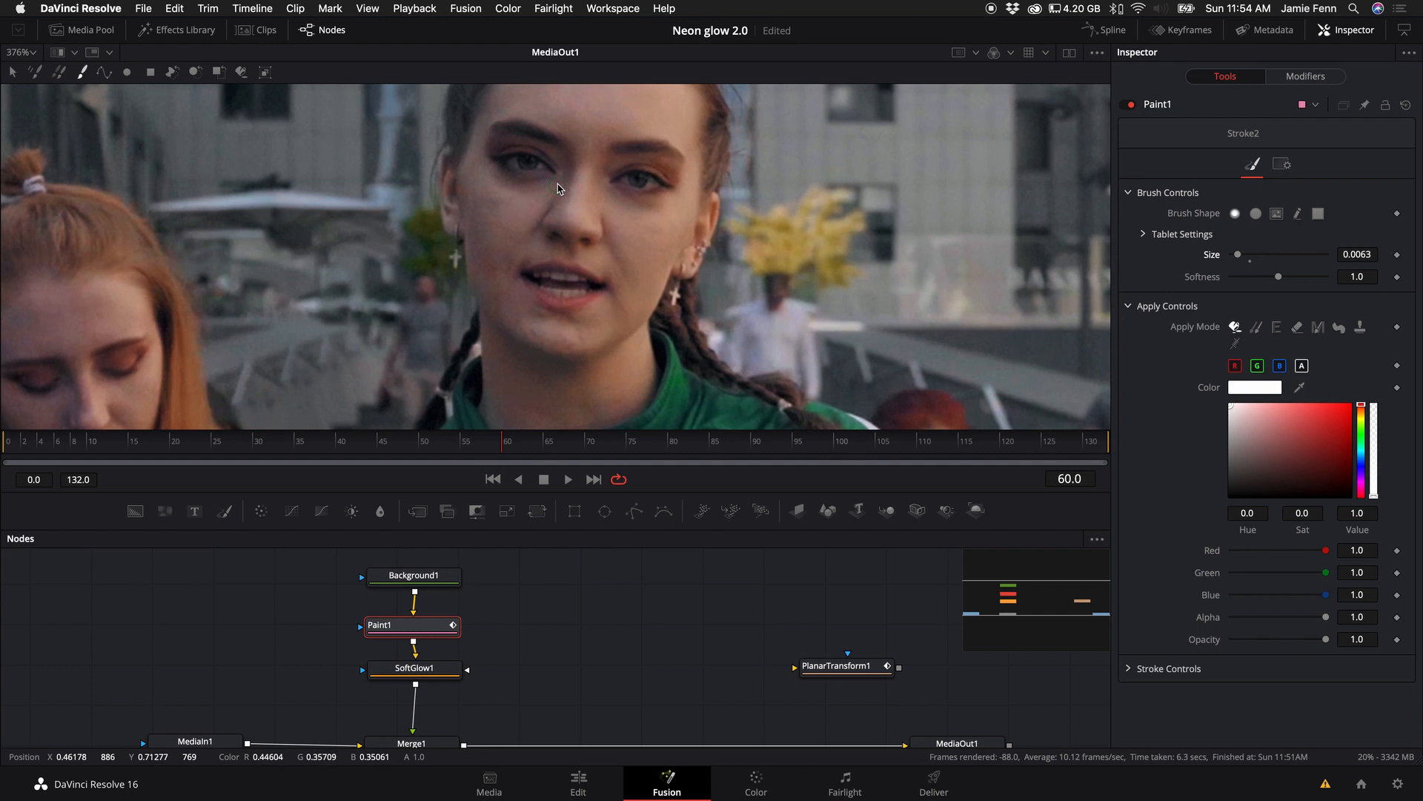
scroll(557, 196, "down", 3)
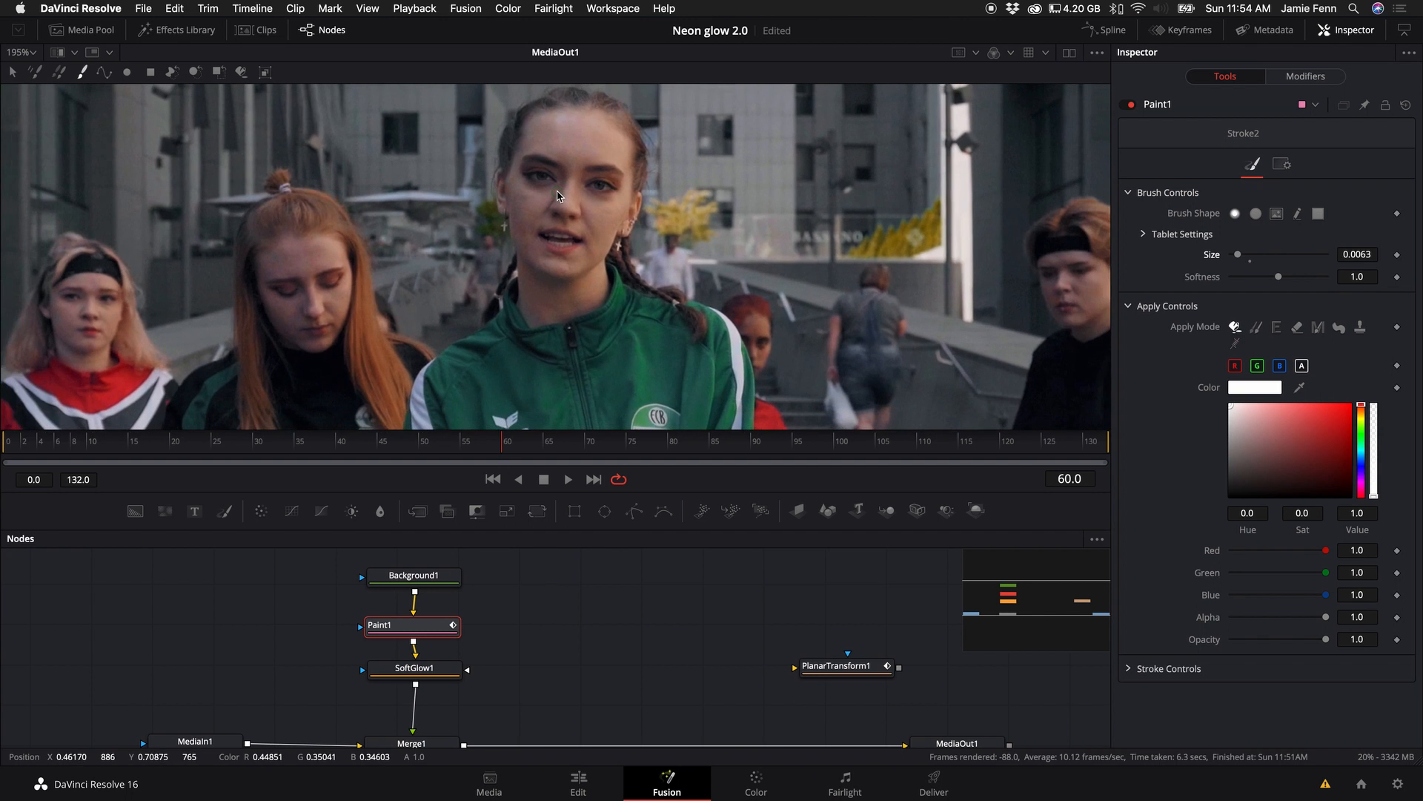
mouse_move(566, 158)
left_mouse_down()
mouse_move(526, 190)
mouse_move(613, 173)
mouse_move(590, 194)
mouse_move(588, 168)
mouse_move(611, 193)
left_mouse_up()
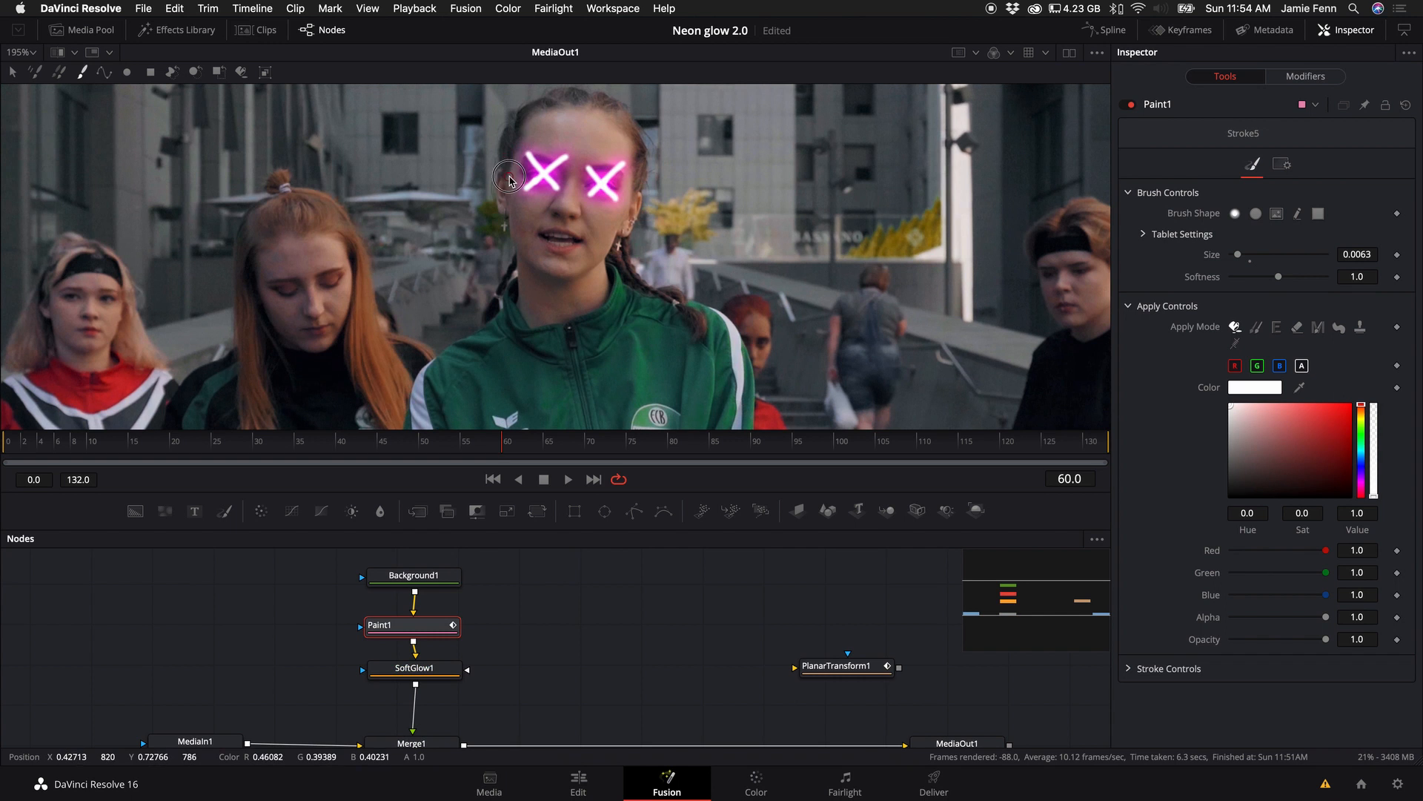
mouse_move(509, 180)
left_mouse_down()
mouse_move(519, 125)
mouse_move(555, 102)
mouse_move(632, 131)
mouse_move(642, 184)
left_mouse_up()
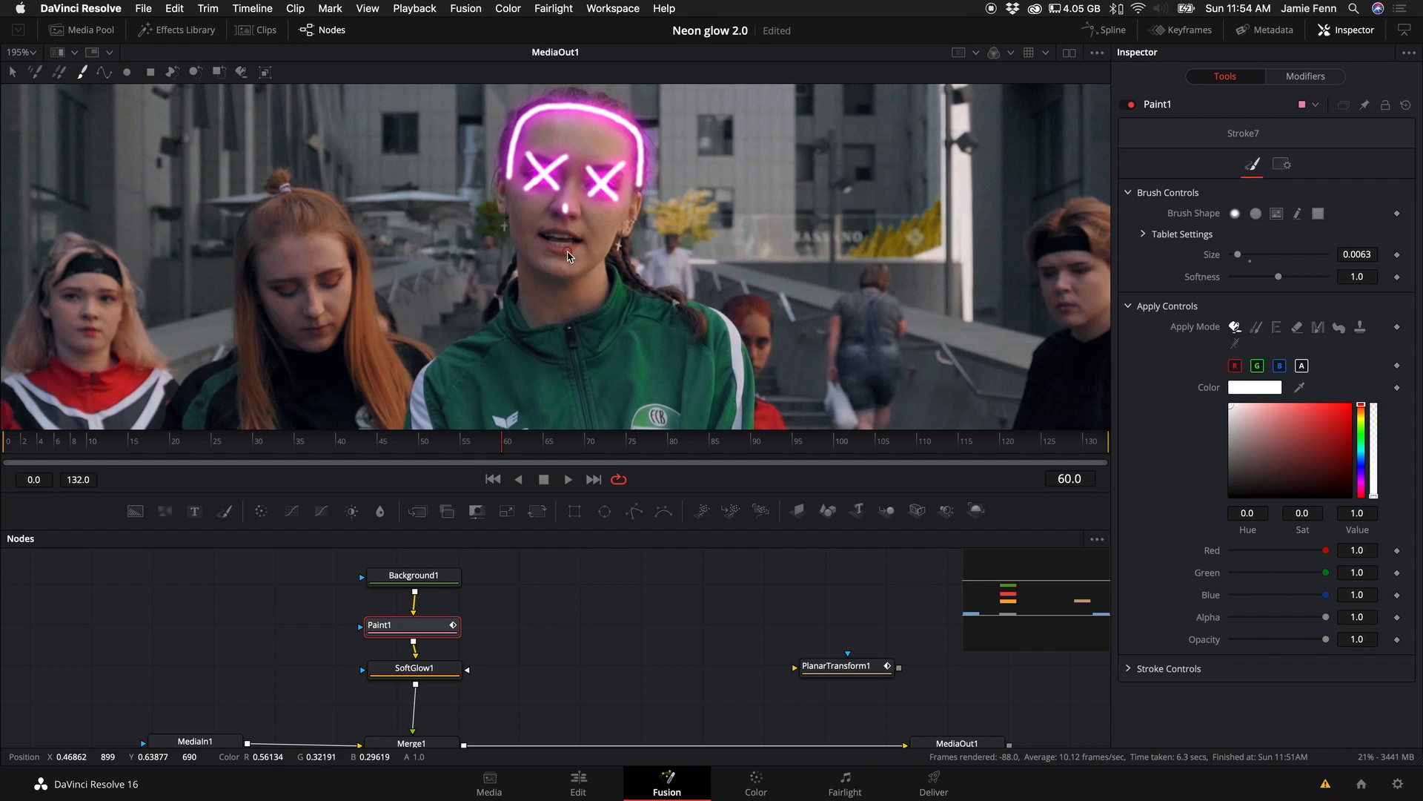
mouse_move(517, 224)
left_mouse_down()
mouse_move(567, 271)
mouse_move(617, 244)
mouse_move(602, 265)
mouse_move(571, 259)
left_mouse_up()
mouse_move(585, 257)
left_mouse_down()
mouse_move(585, 275)
mouse_move(542, 260)
mouse_move(526, 272)
left_mouse_up()
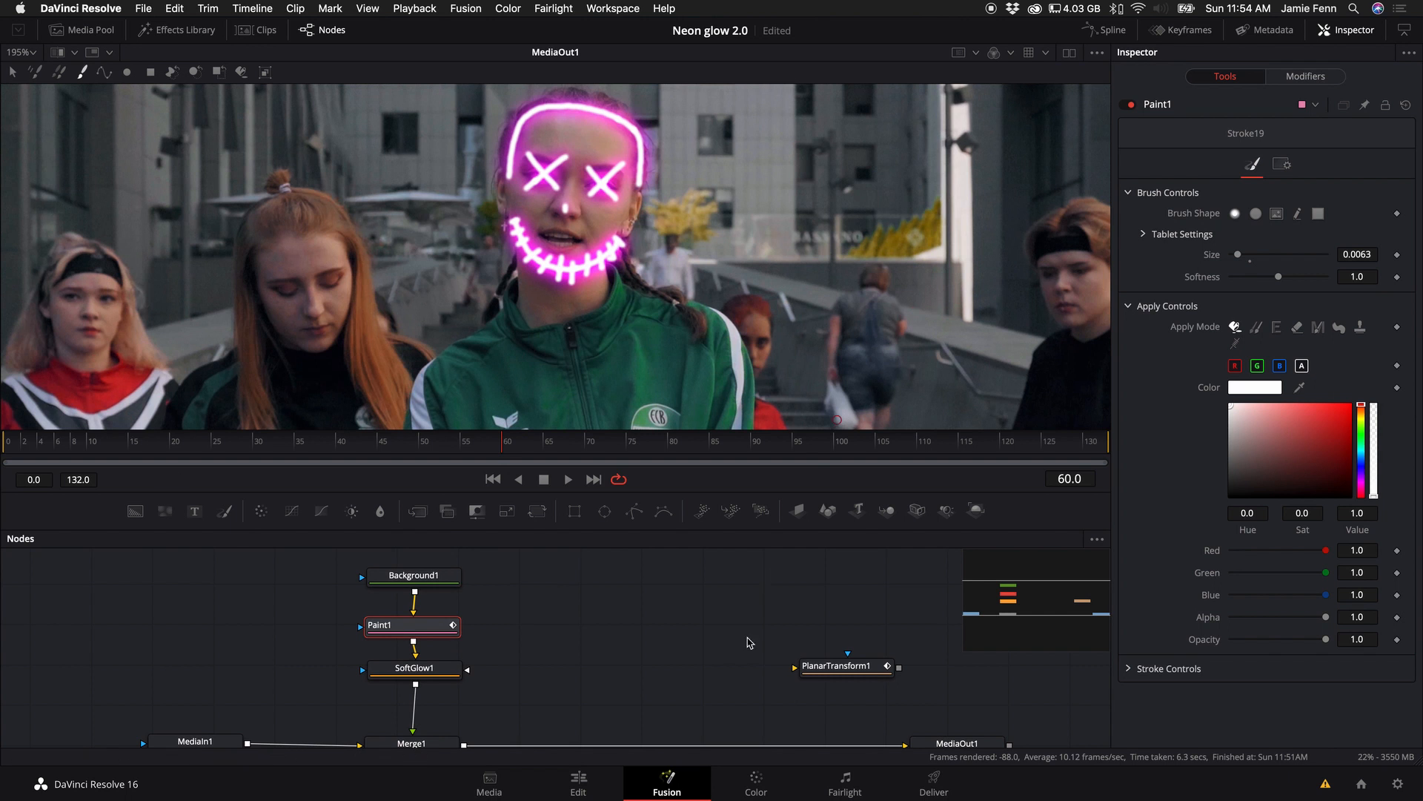
Spread out the MediaIn1 and MediaOut1 nodes and insert PlanarTransform1 between SoftGlow1 and Merge1.
scroll(734, 674, "down", 2)
left_click_drag(953, 715, 979, 709)
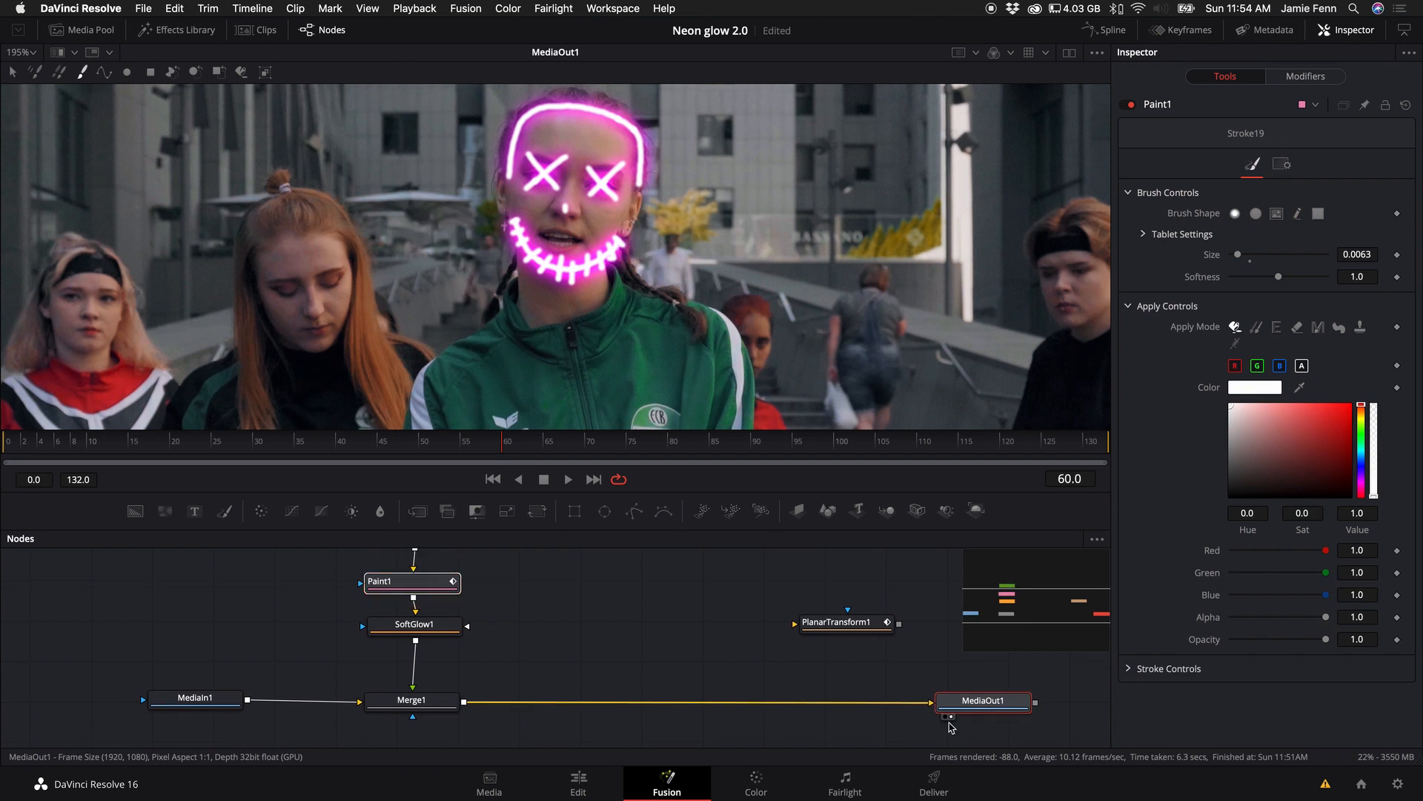
left_click(394, 702)
left_click(194, 690)
left_click_drag(195, 690, 177, 700)
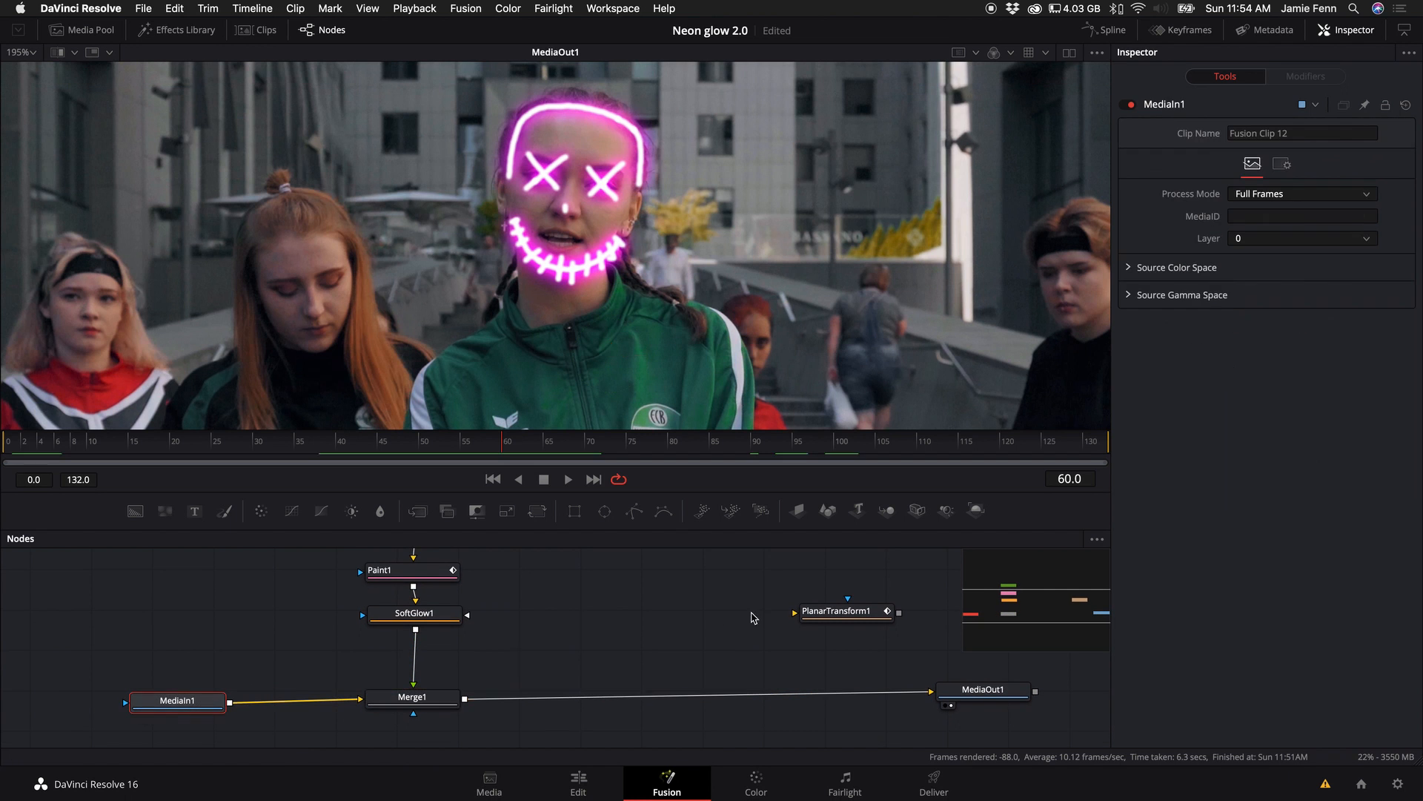
left_click_drag(857, 619, 417, 659)
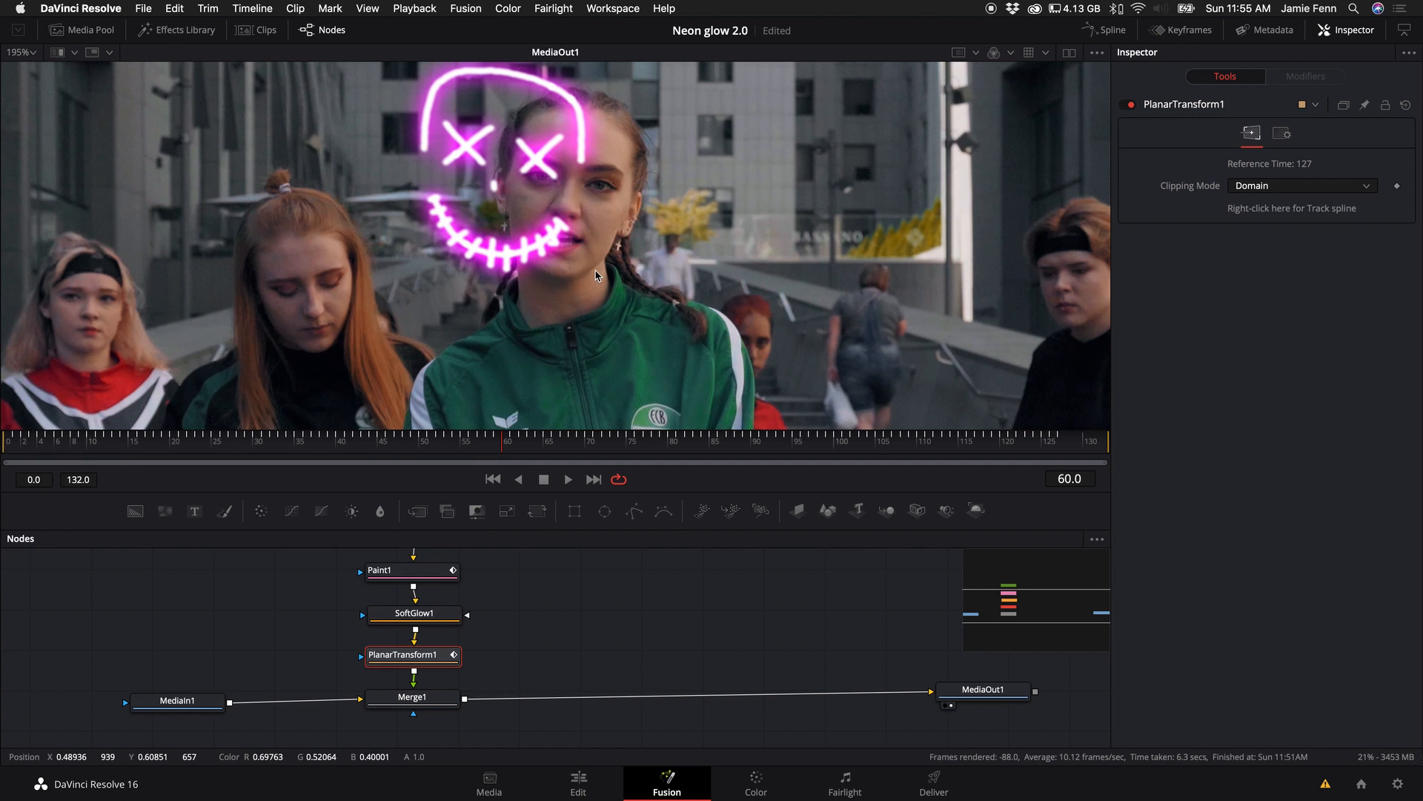
Play and step through the clip between frames 51 and 75 to check how the painted mask follows the face.
key("space")
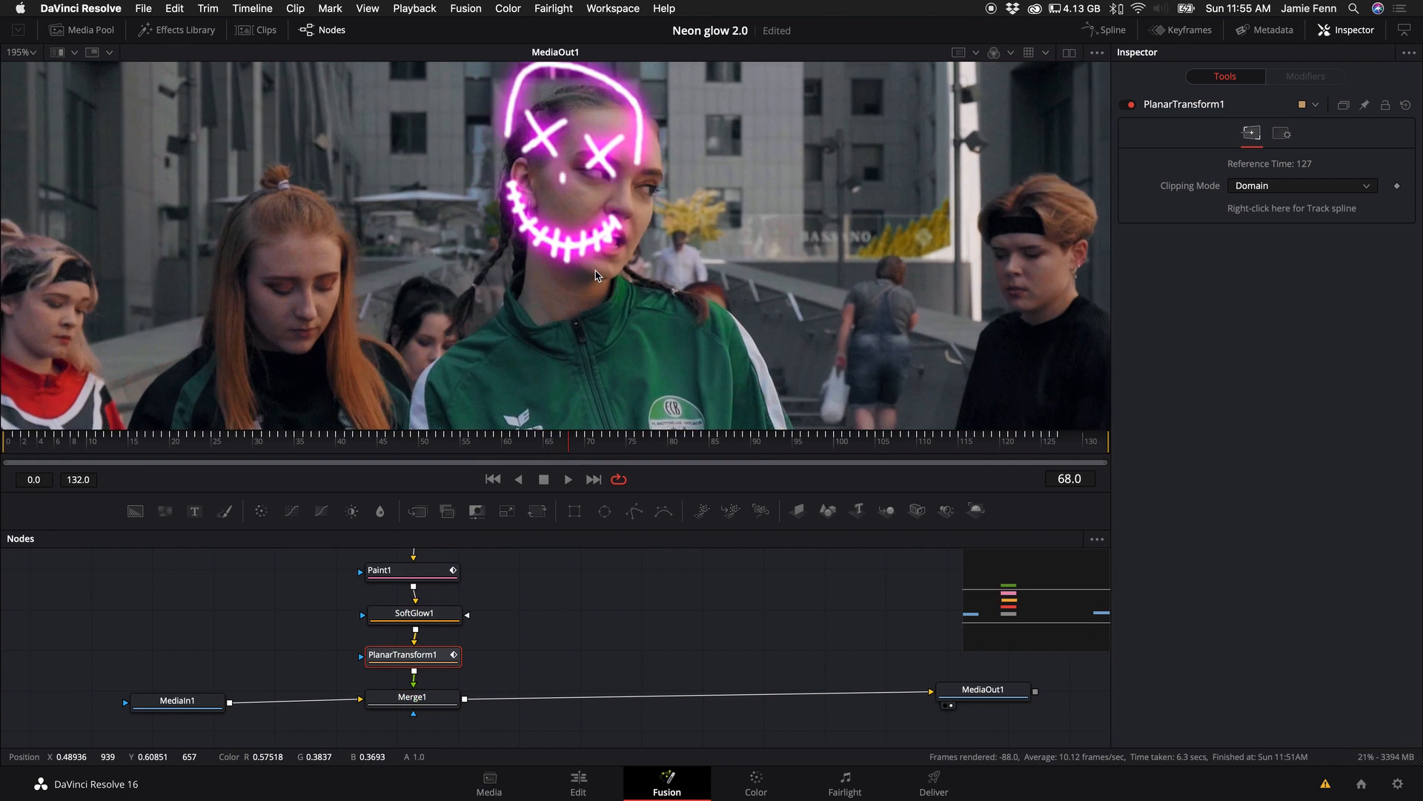
key("Right")
key("Right")
key("Right")
key("Right")
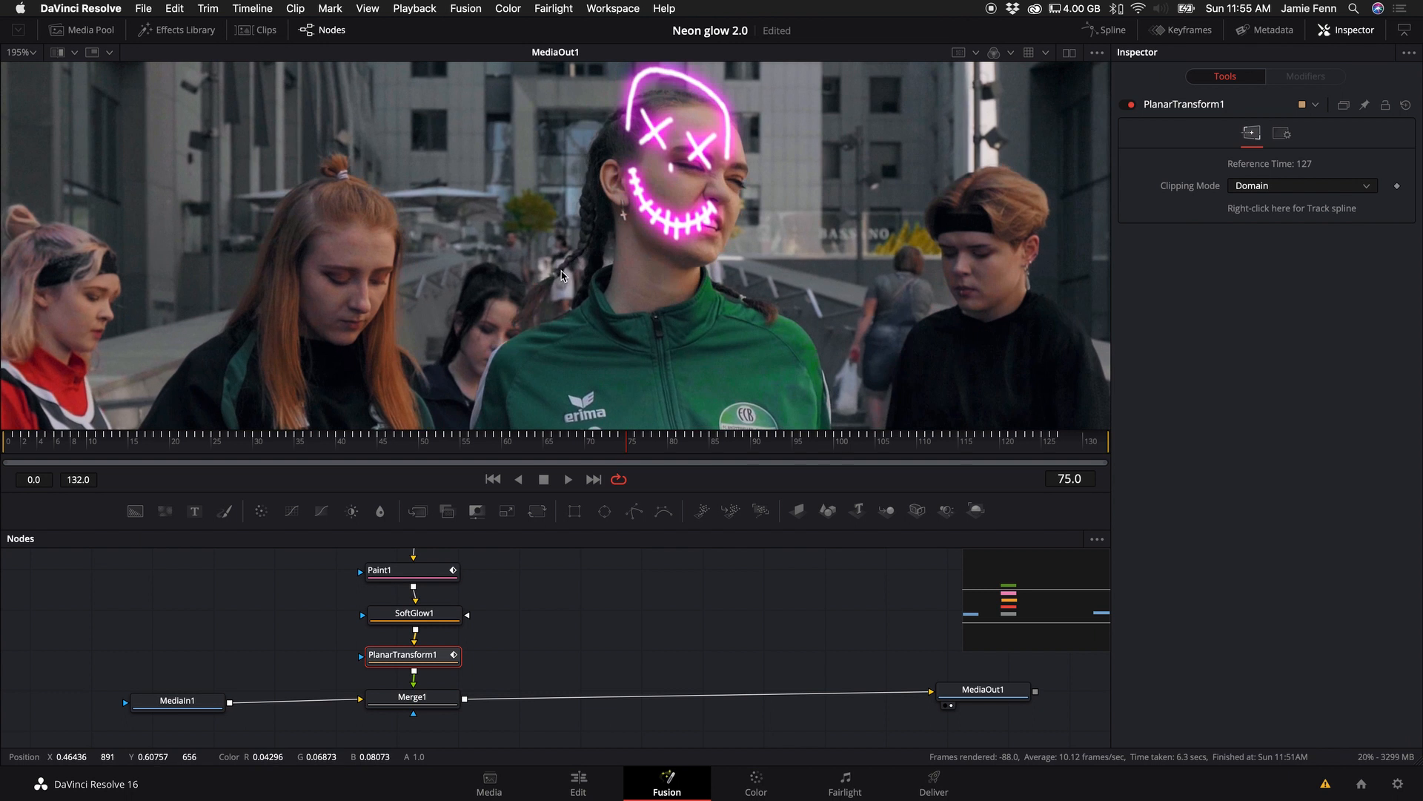
key("Left")
key("Left")
key("Left")
key("Left")
key("Left")
key("Left")
key("Left")
key("Left")
key("Left")
key("Left")
key("Left")
key("Left")
key("Left")
key("Left")
key("Left")
key("Left")
key("Left")
key("Left")
key("Left")
key("Left")
key("Left")
key("Left")
key("Left")
key("Left")
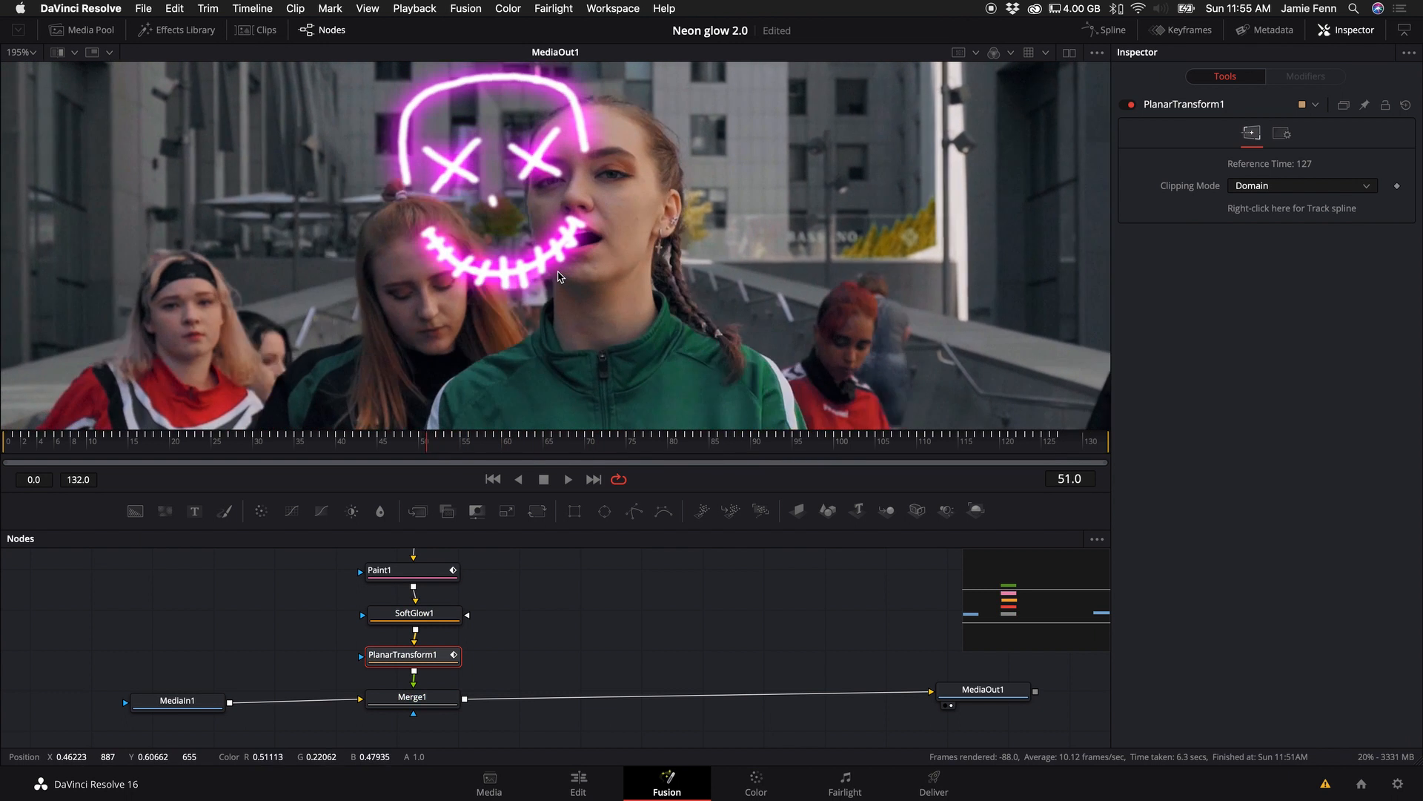
key("Right")
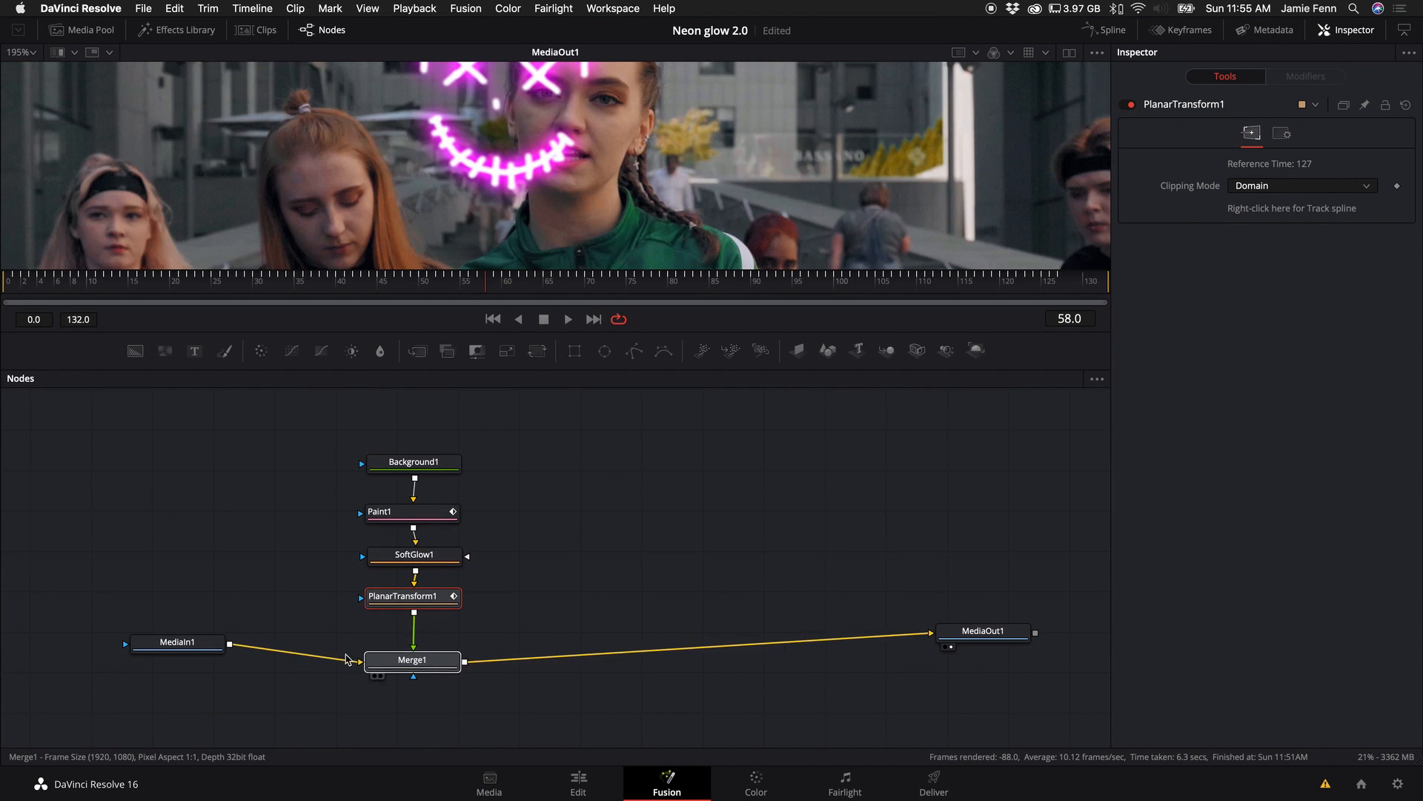
Move the Merge1 and MediaIn1 nodes lower and insert a Transform node between PlanarTransform1 and Merge1.
left_click(412, 660)
left_click_drag(188, 665, 185, 672)
left_click_drag(447, 663, 445, 682)
left_click(420, 600)
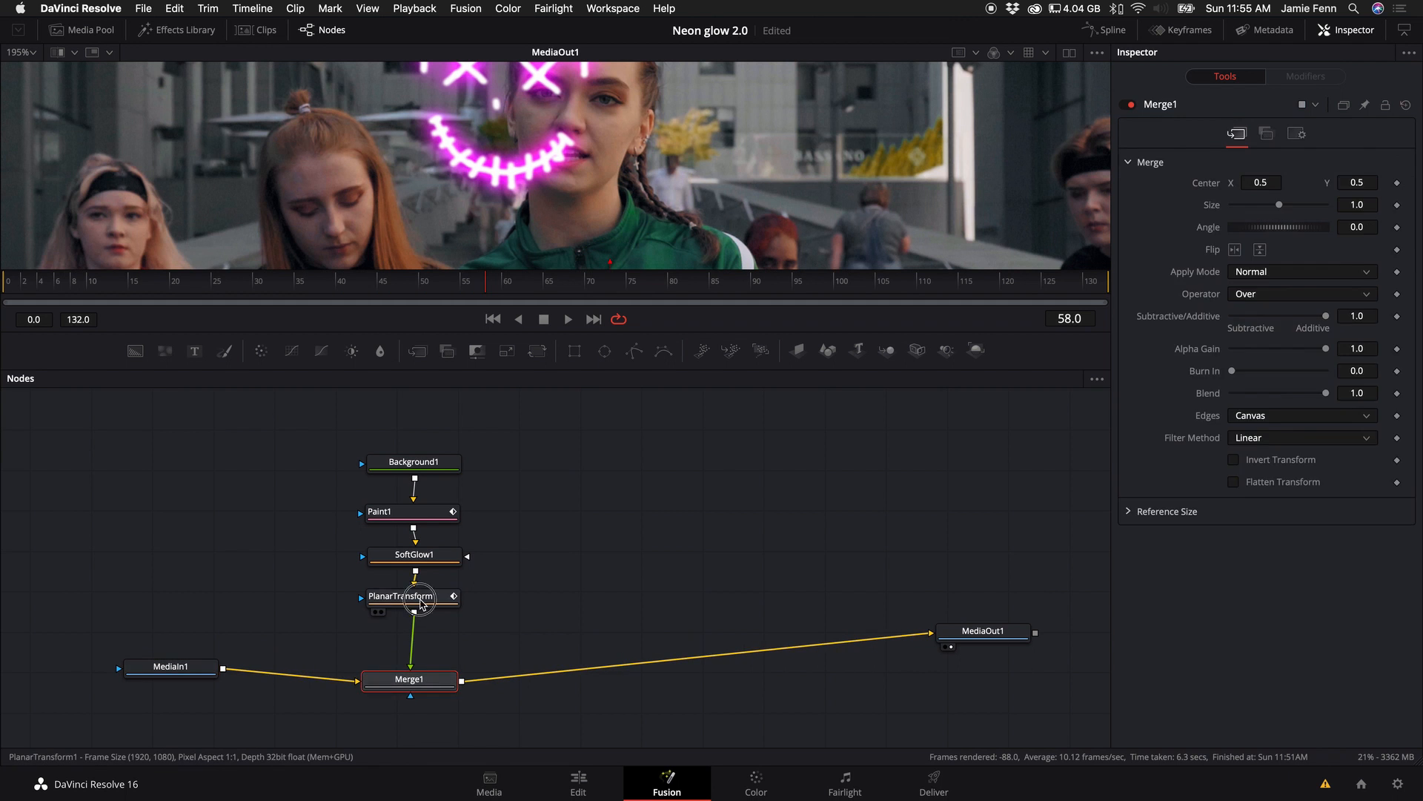
key("shift+space")
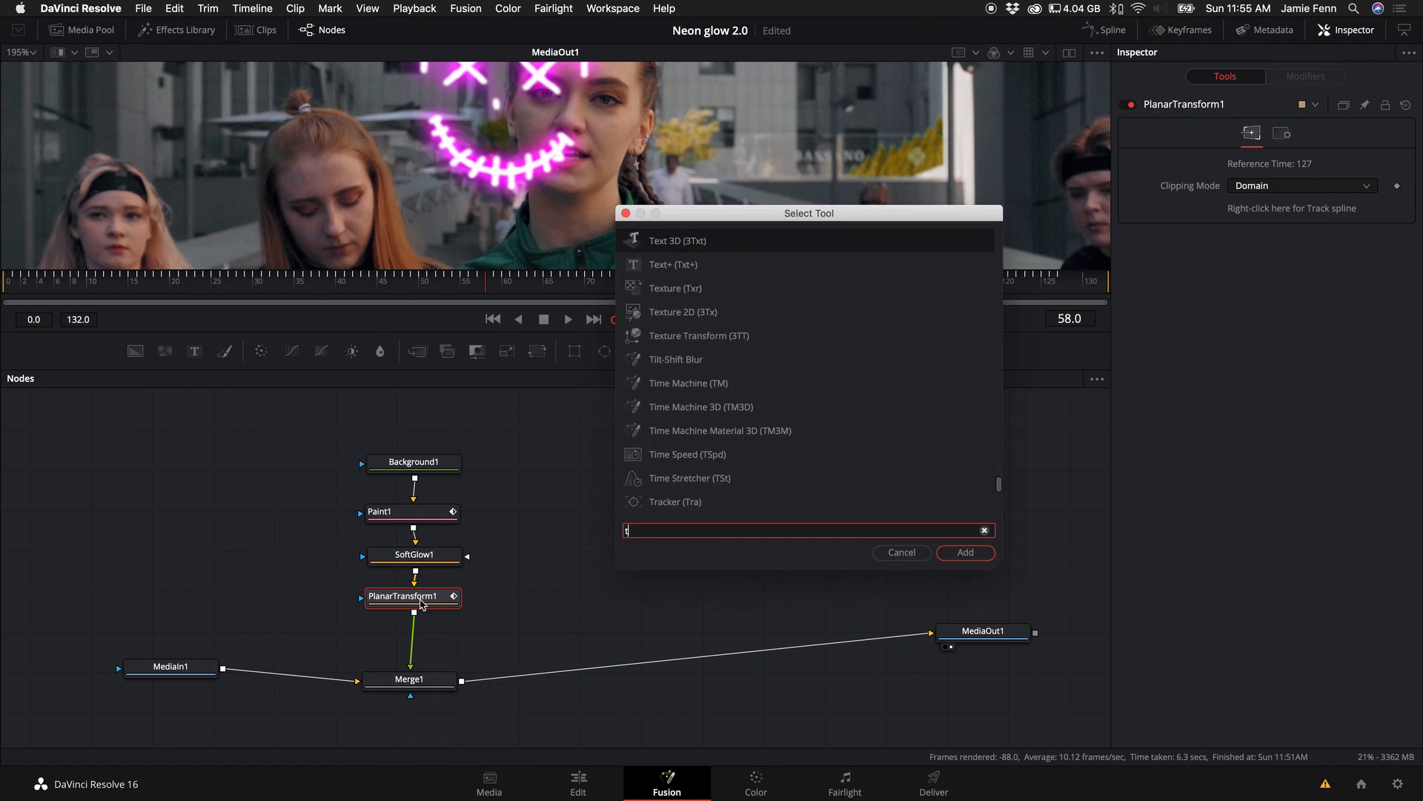
type("tran")
key("Return")
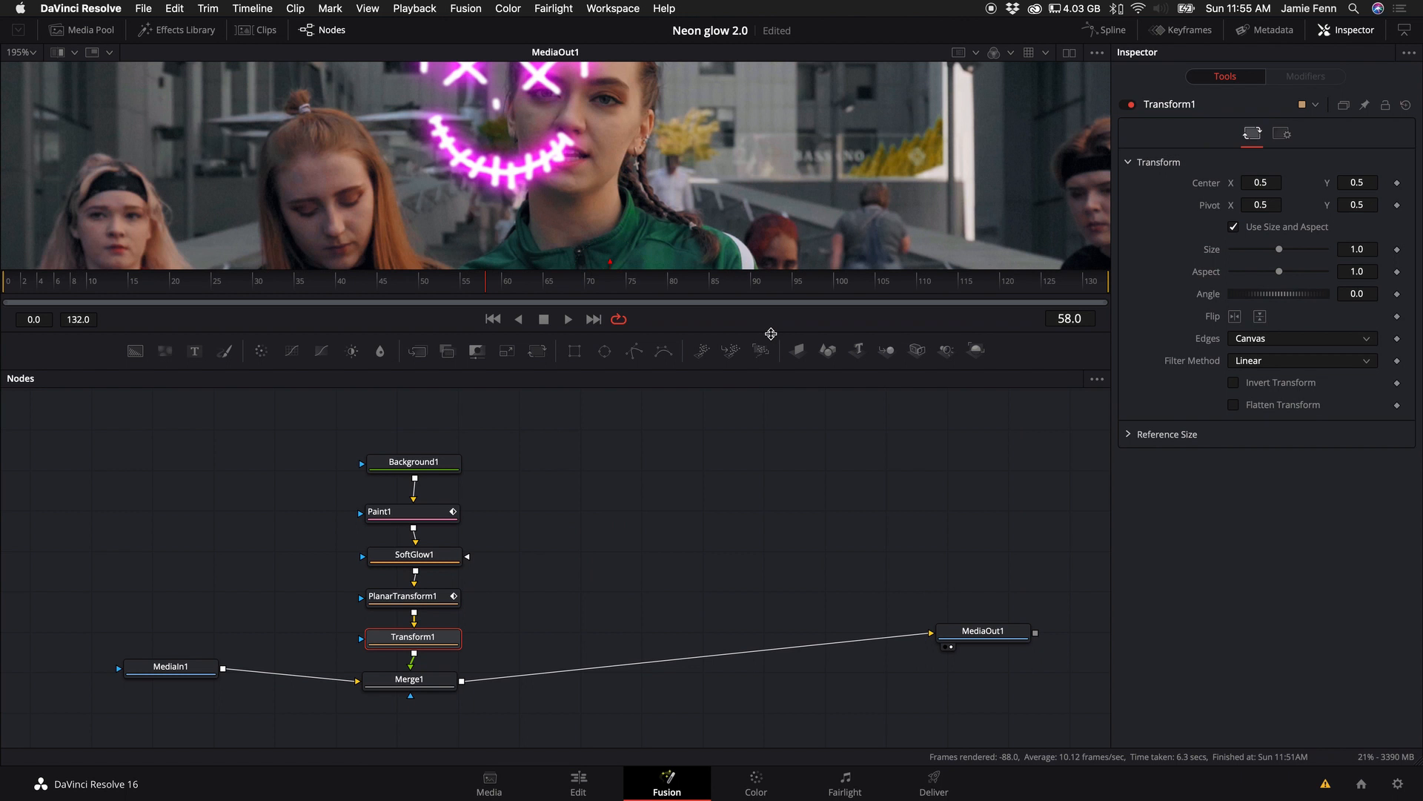
Move MediaOut1 level with Merge1, select Transform1 and enlarge the viewer above the node graph.
mouse_move(771, 334)
left_mouse_down()
mouse_move(772, 403)
mouse_move(775, 324)
left_mouse_up()
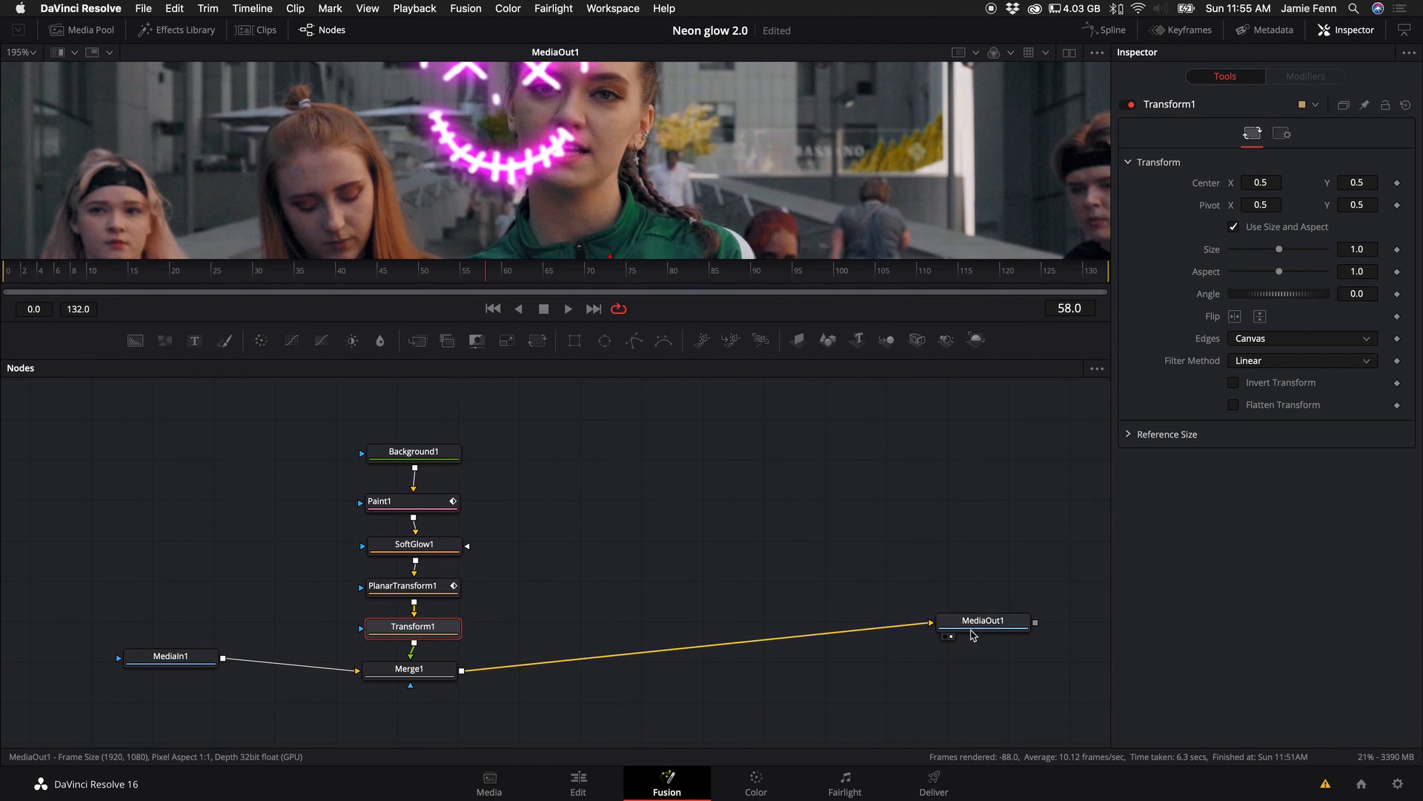
left_click_drag(972, 634, 971, 673)
left_click(419, 626)
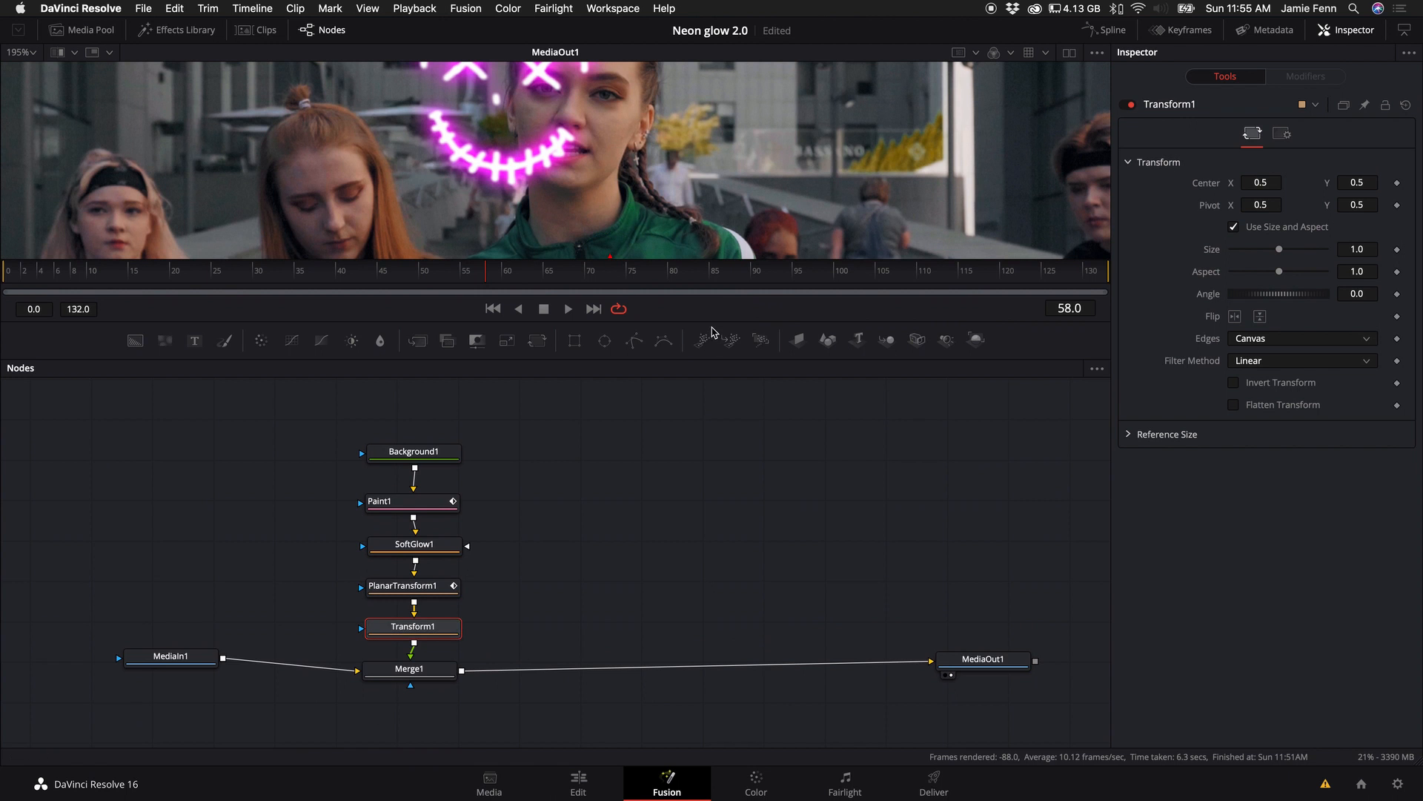
left_click_drag(712, 331, 710, 507)
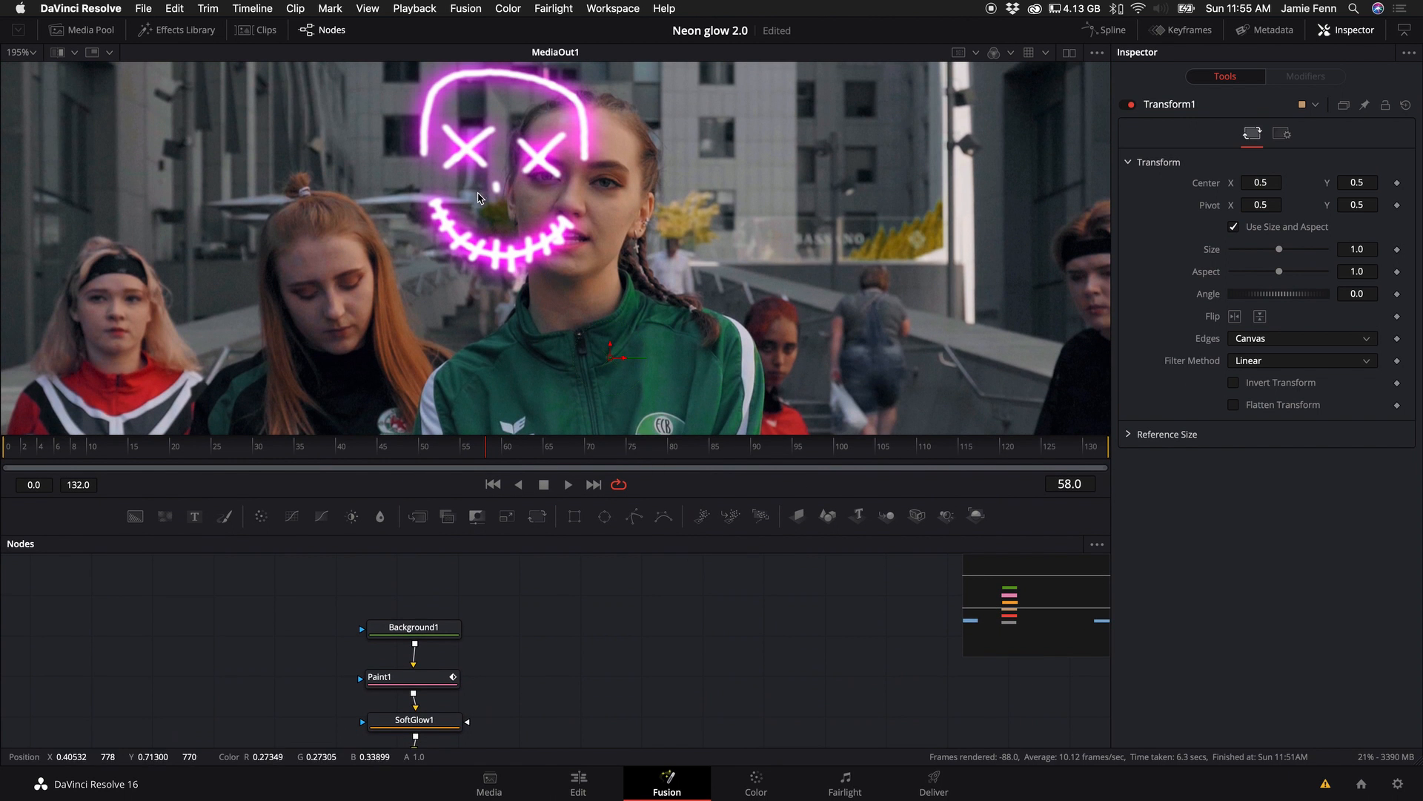
scroll(441, 660, "down", 3)
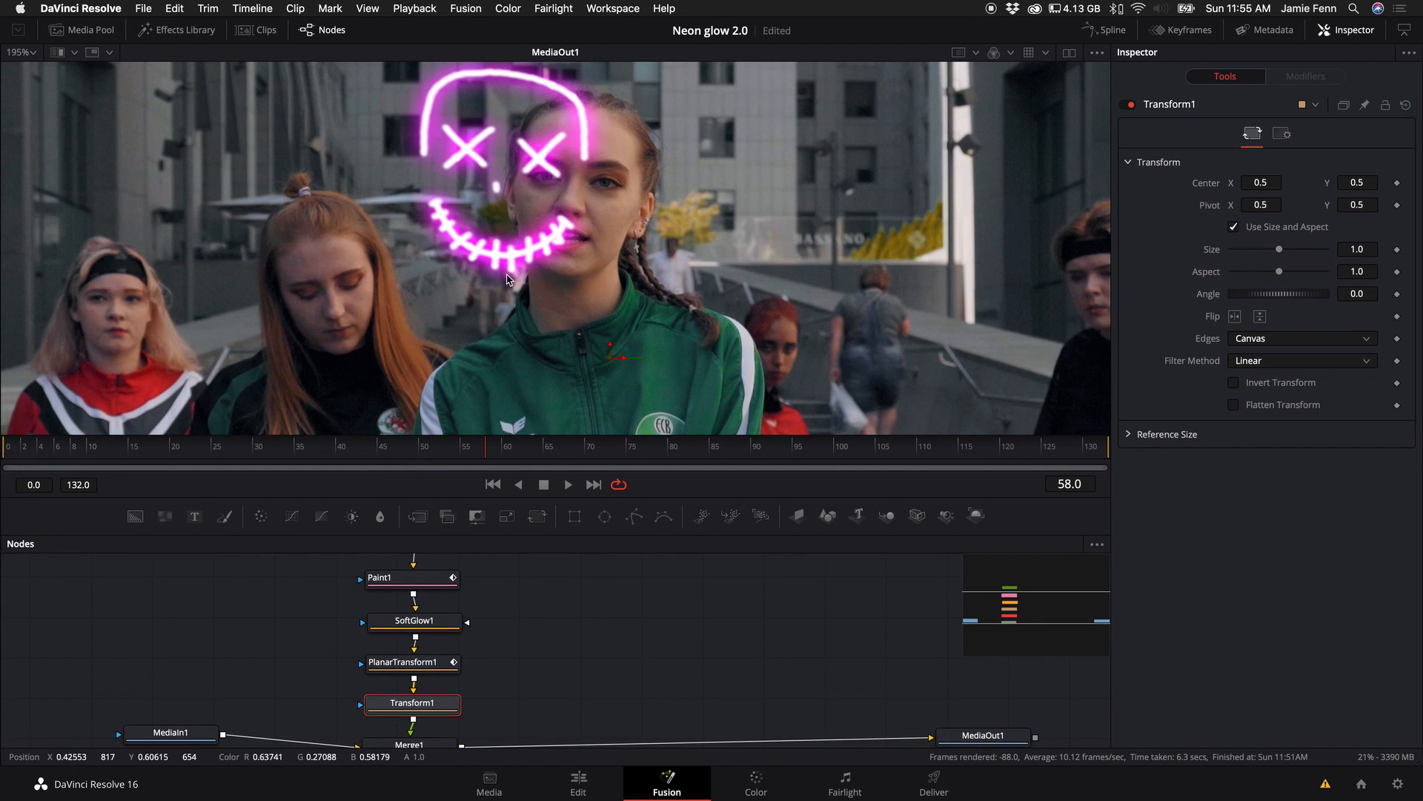
Move the neon mask onto the lead dancer's face with Transform1's center at about 0.552, 0.469 and play the clip from frame 0.
scroll(506, 278, "down", 5)
left_click_drag(544, 305, 566, 315)
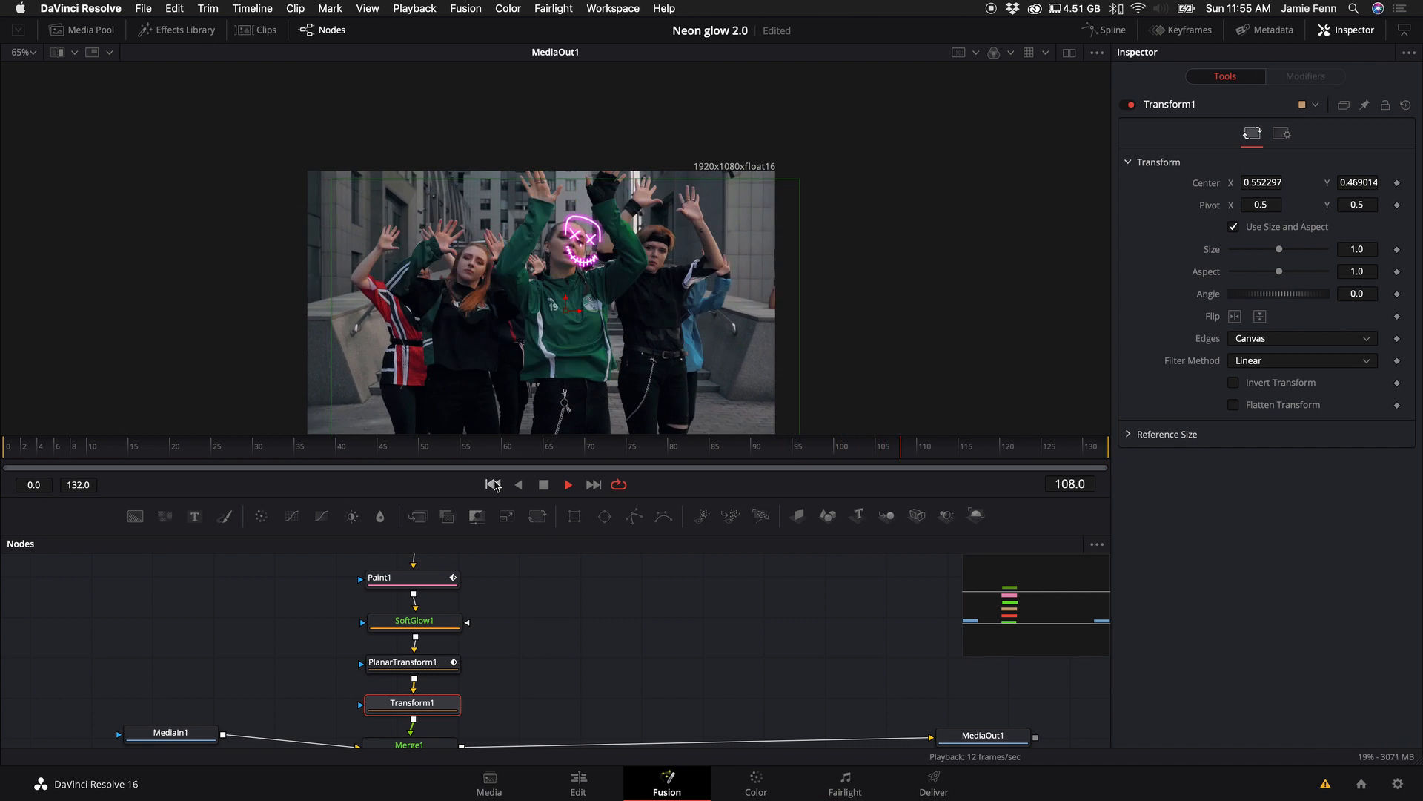
key("space")
left_click(2, 445)
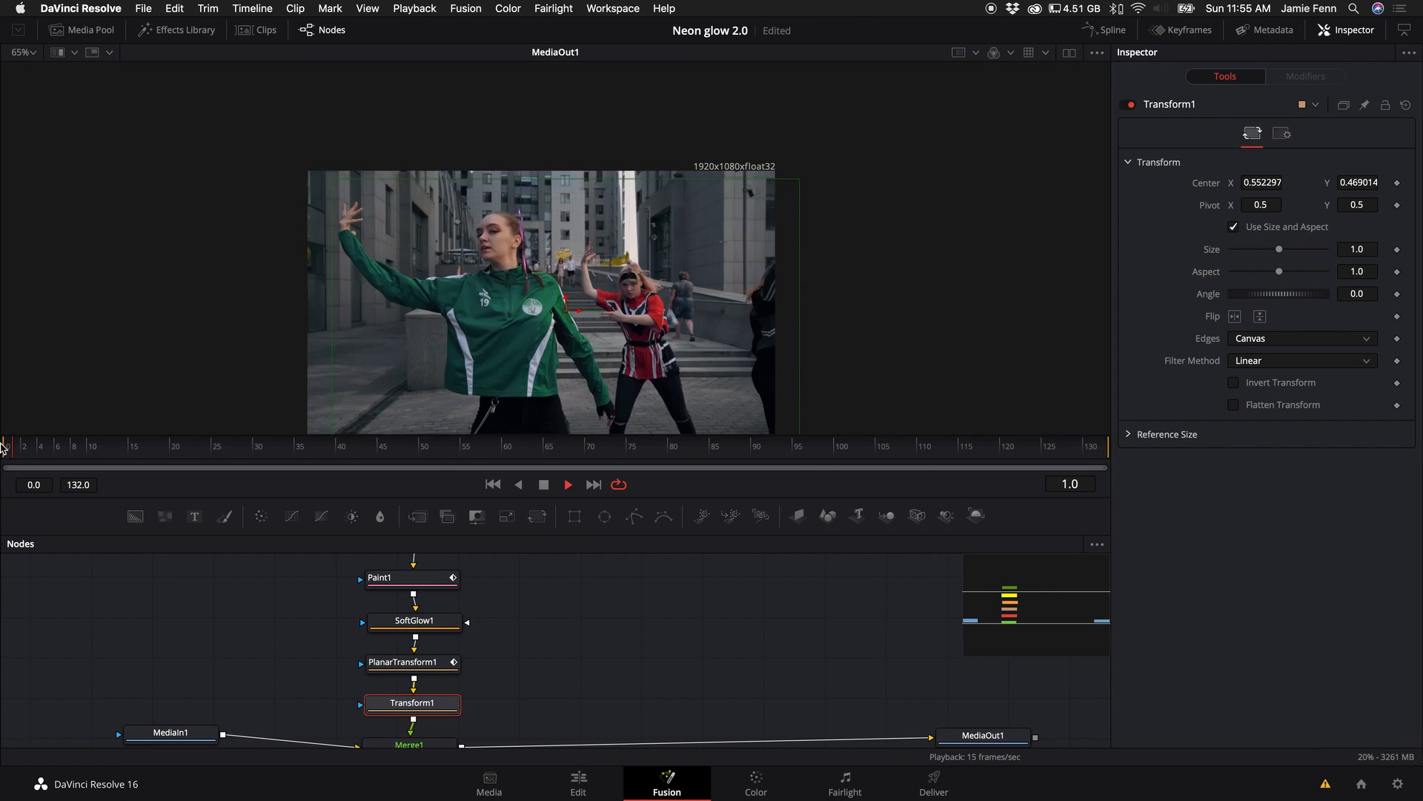
key("space")
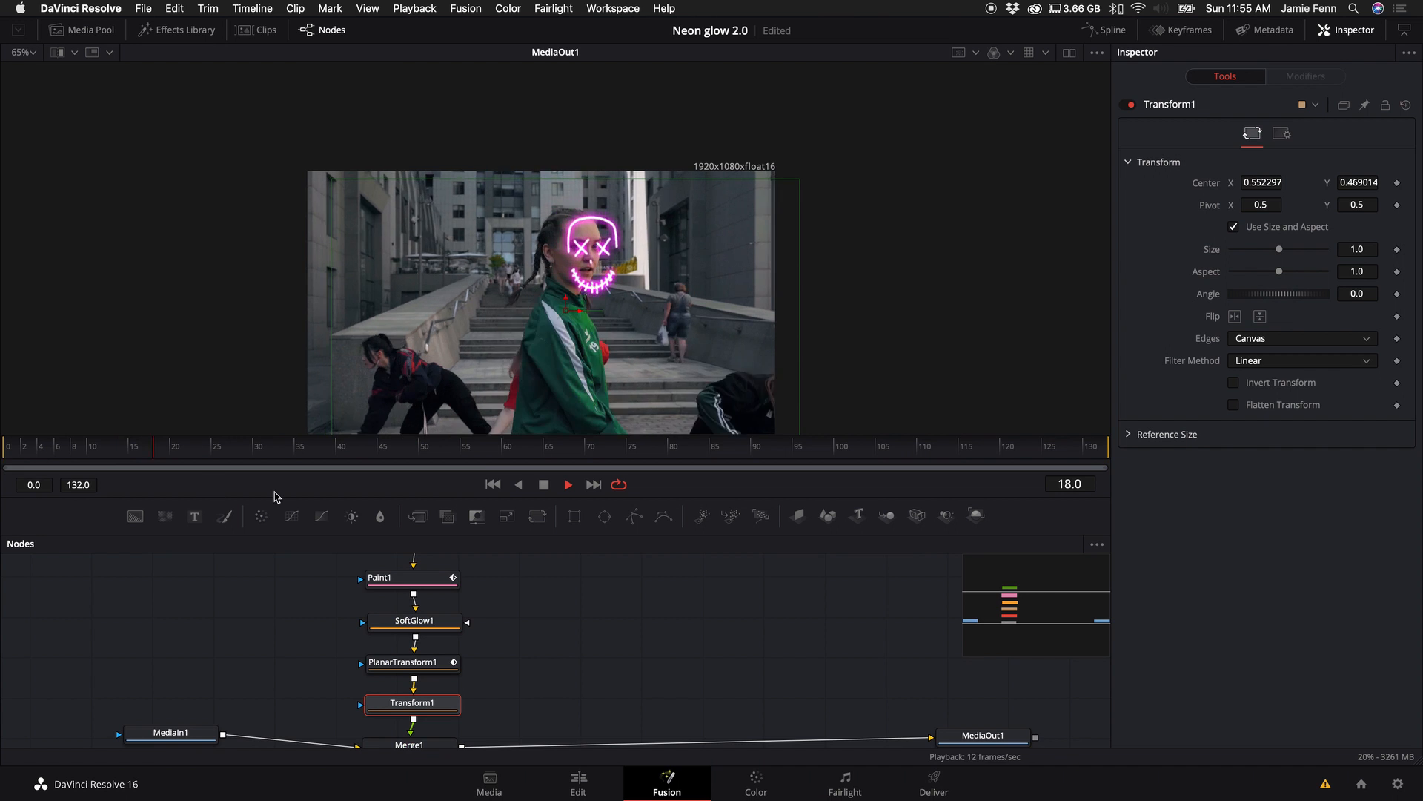
key("space")
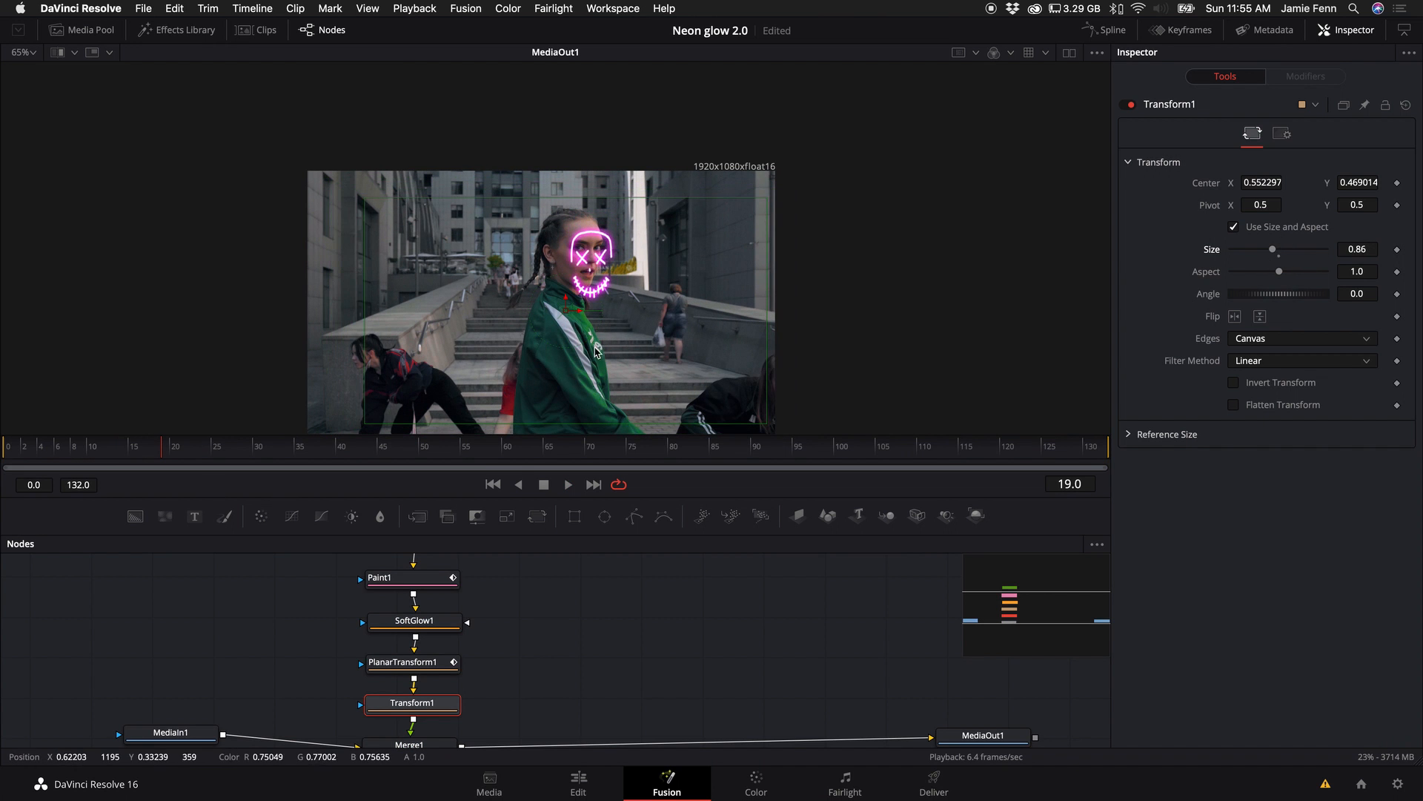
Set Transform1's size to 0.86 and its center to about 0.546, 0.514, checking the mask's fit during playback.
left_click_drag(568, 315, 567, 302)
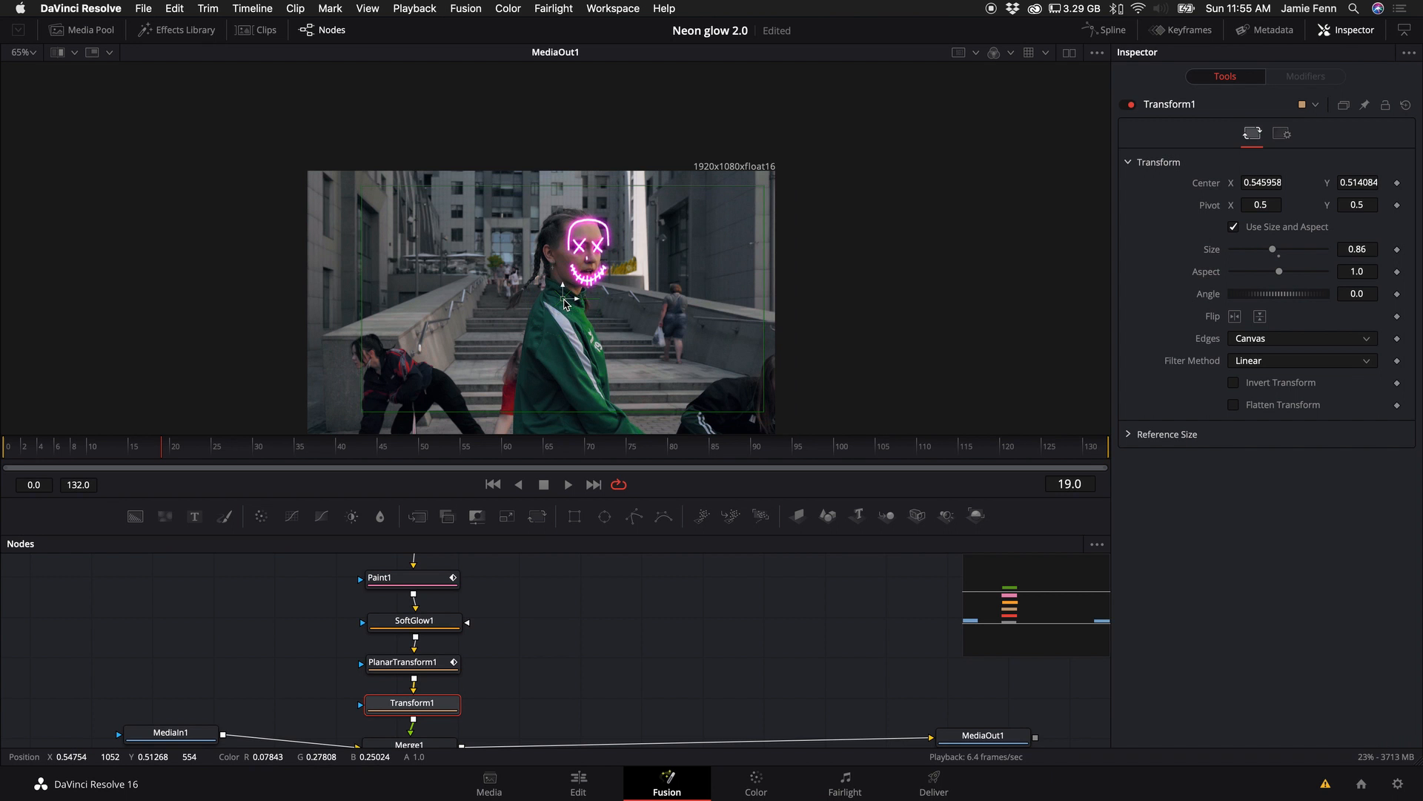
key("space")
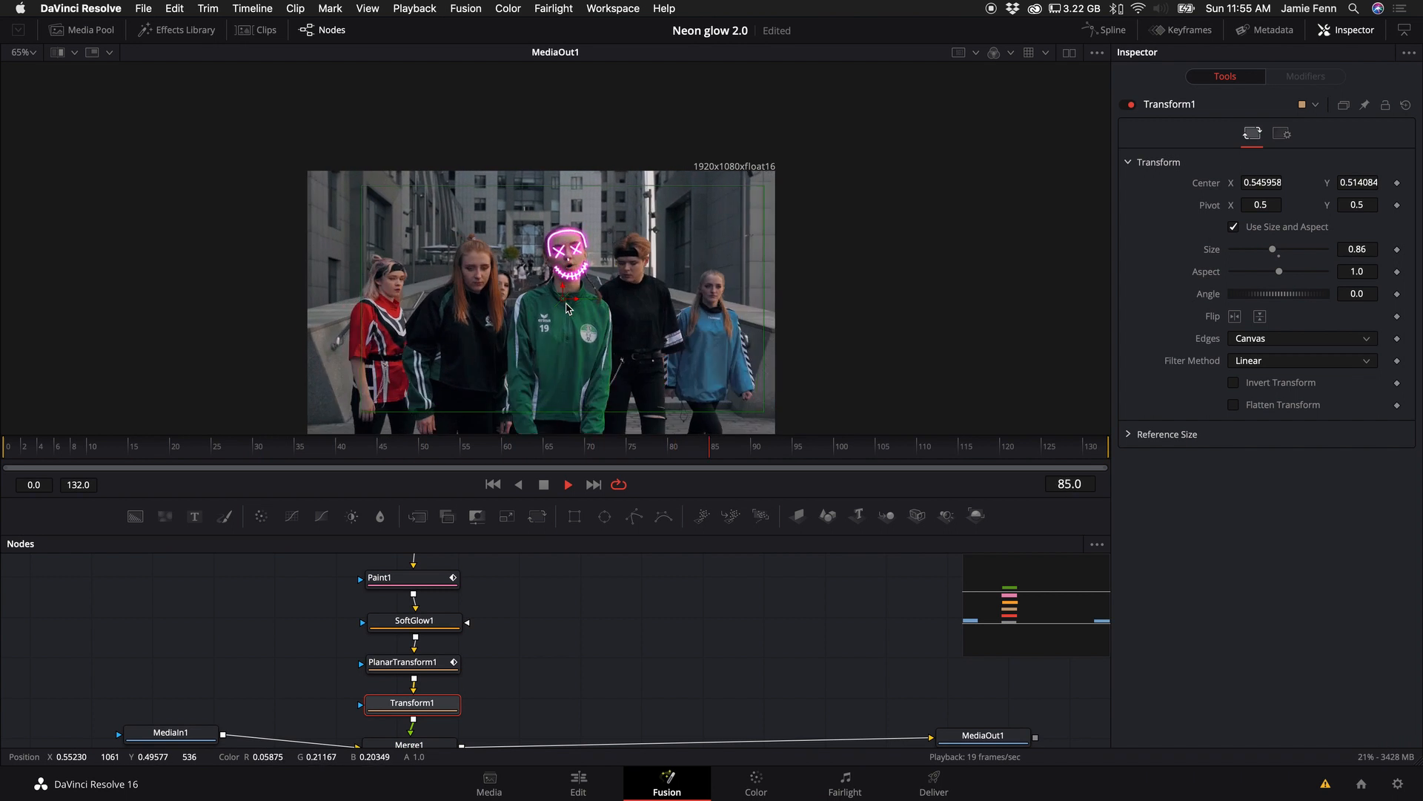
key("space")
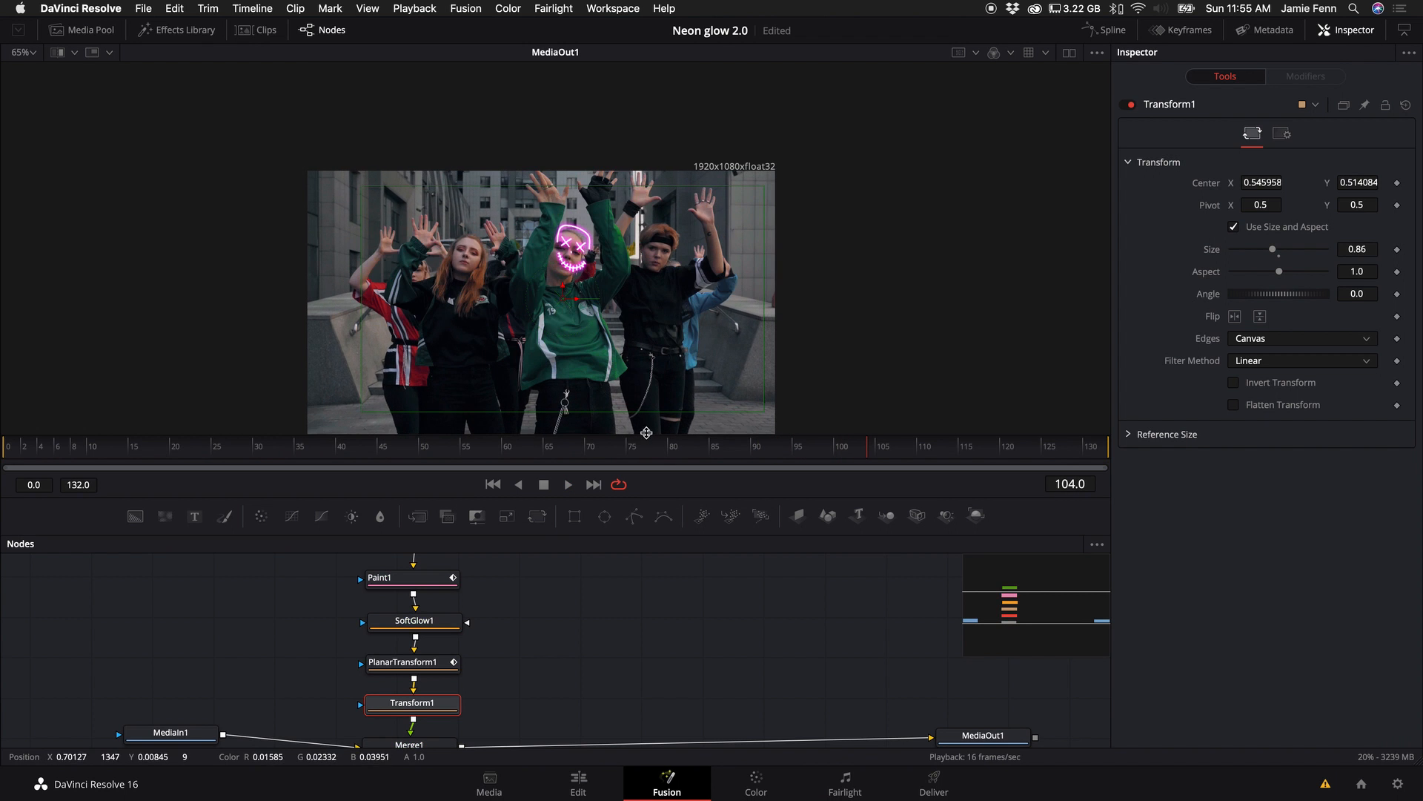
left_click_drag(644, 445, 513, 461)
Level MediaIn1 with Merge1 and set Transform1's center to about 0.535, 0.508 at frame 61.
left_click_drag(712, 455, 708, 313)
left_click_drag(409, 605, 410, 610)
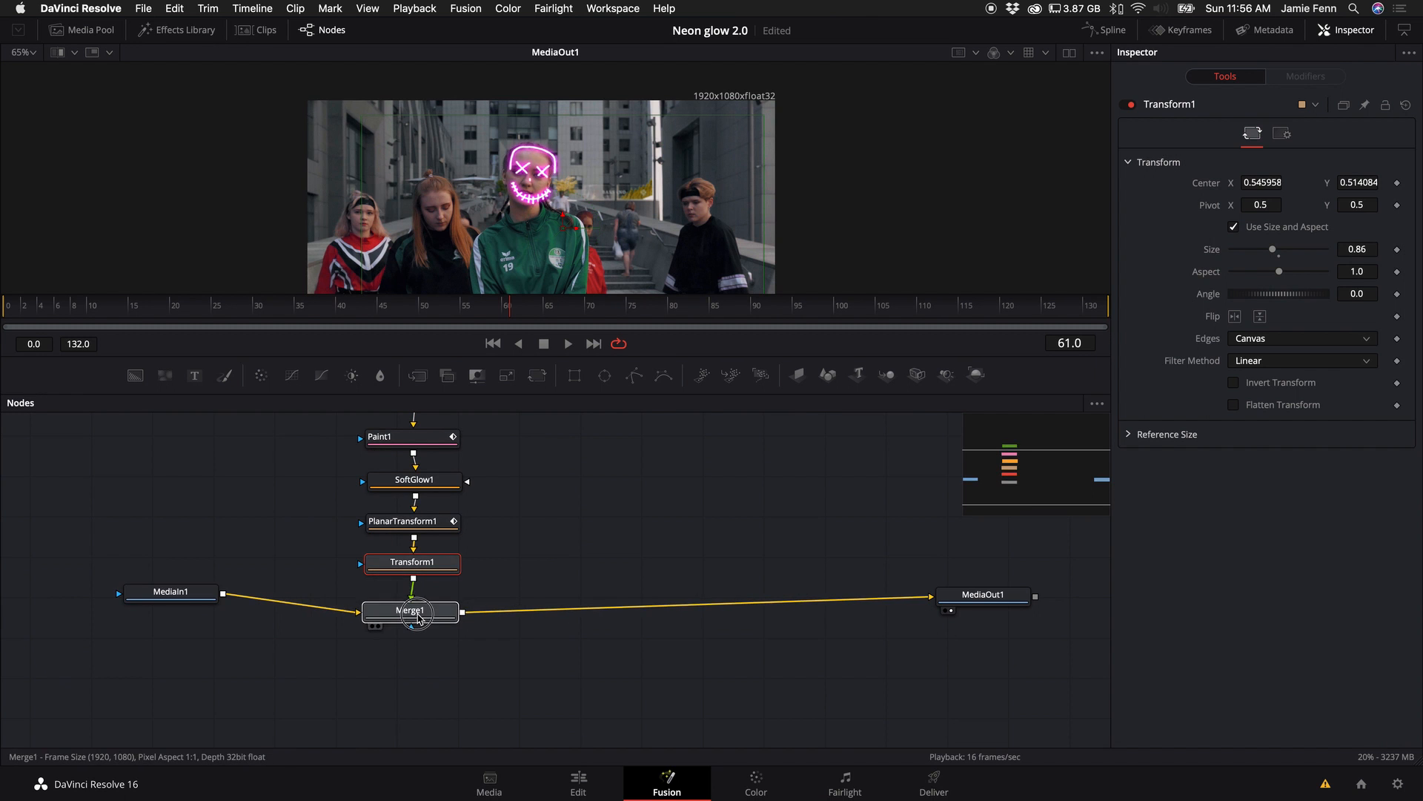
left_click_drag(176, 593, 178, 613)
left_click(178, 613)
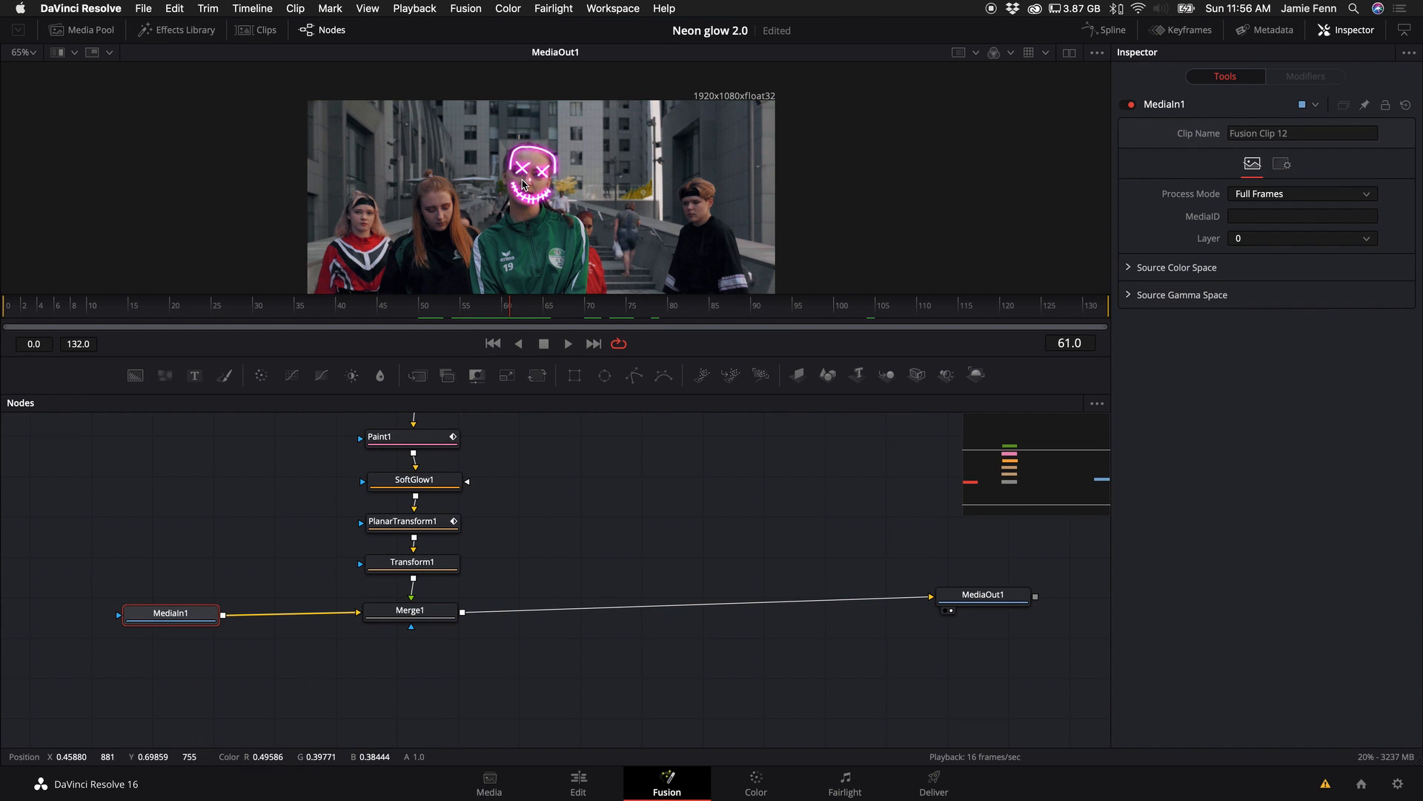
left_click(450, 567)
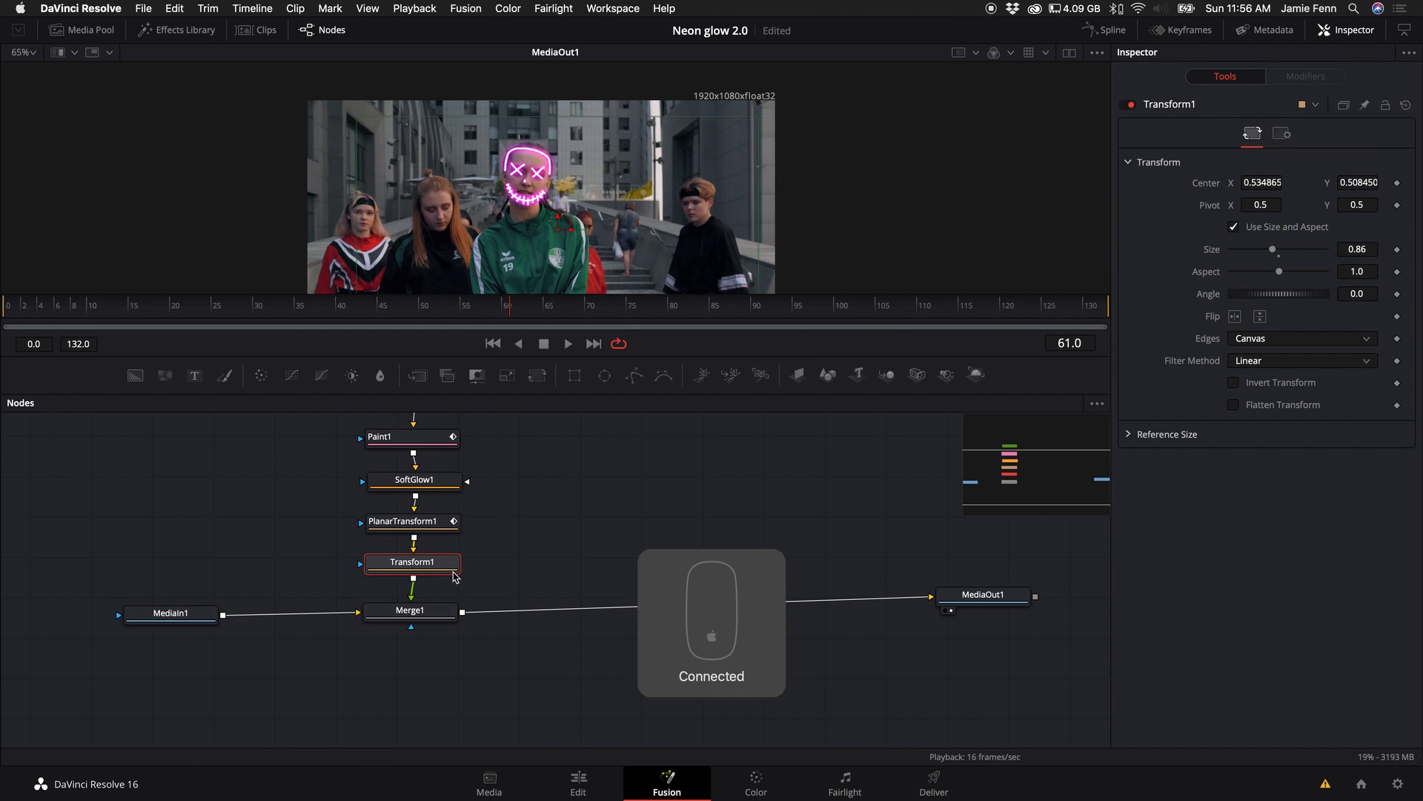
Move Merge1 and MediaIn1 lower in the node graph and insert a Rays node between Merge1 and MediaOut1.
left_click_drag(410, 610, 410, 618)
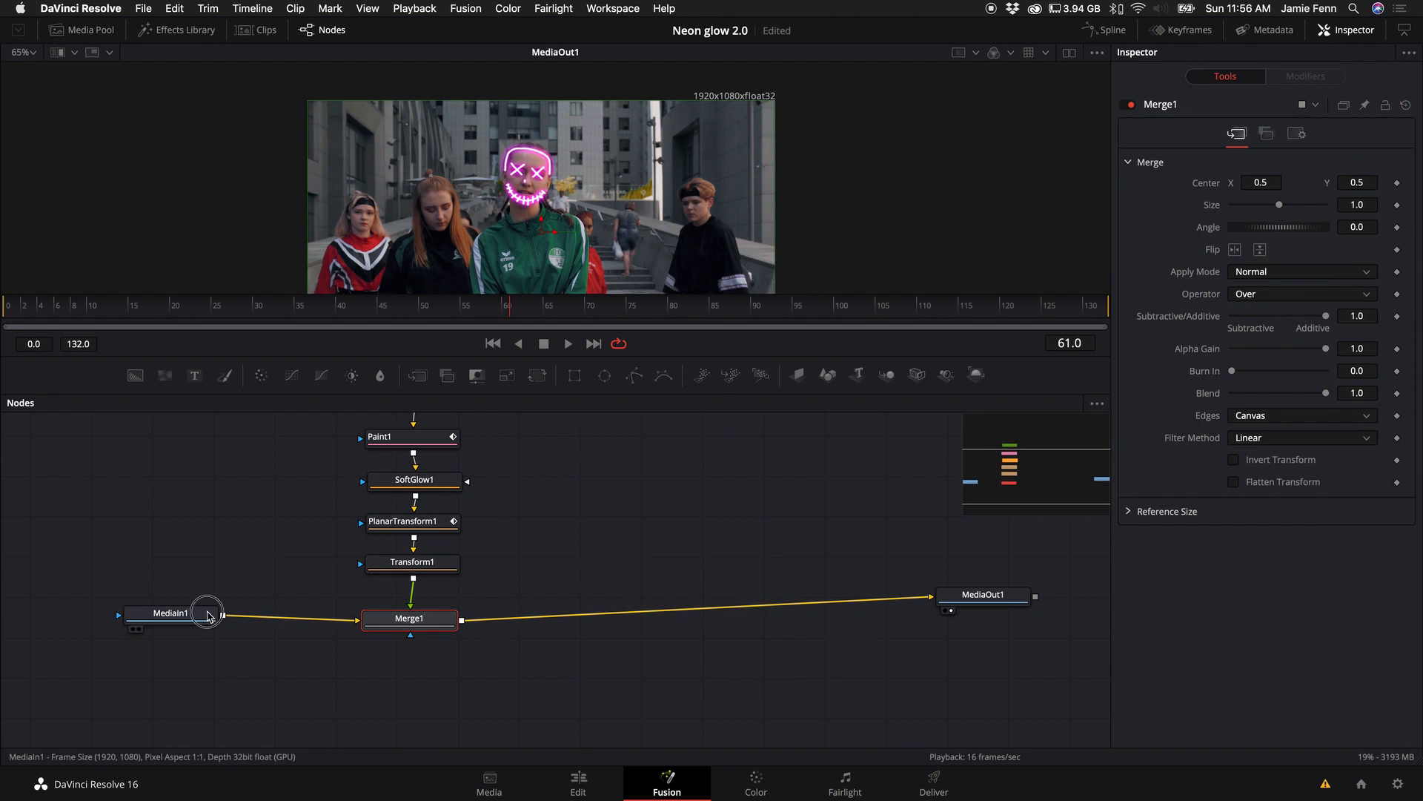
left_click_drag(209, 616, 209, 627)
left_click_drag(438, 626, 435, 632)
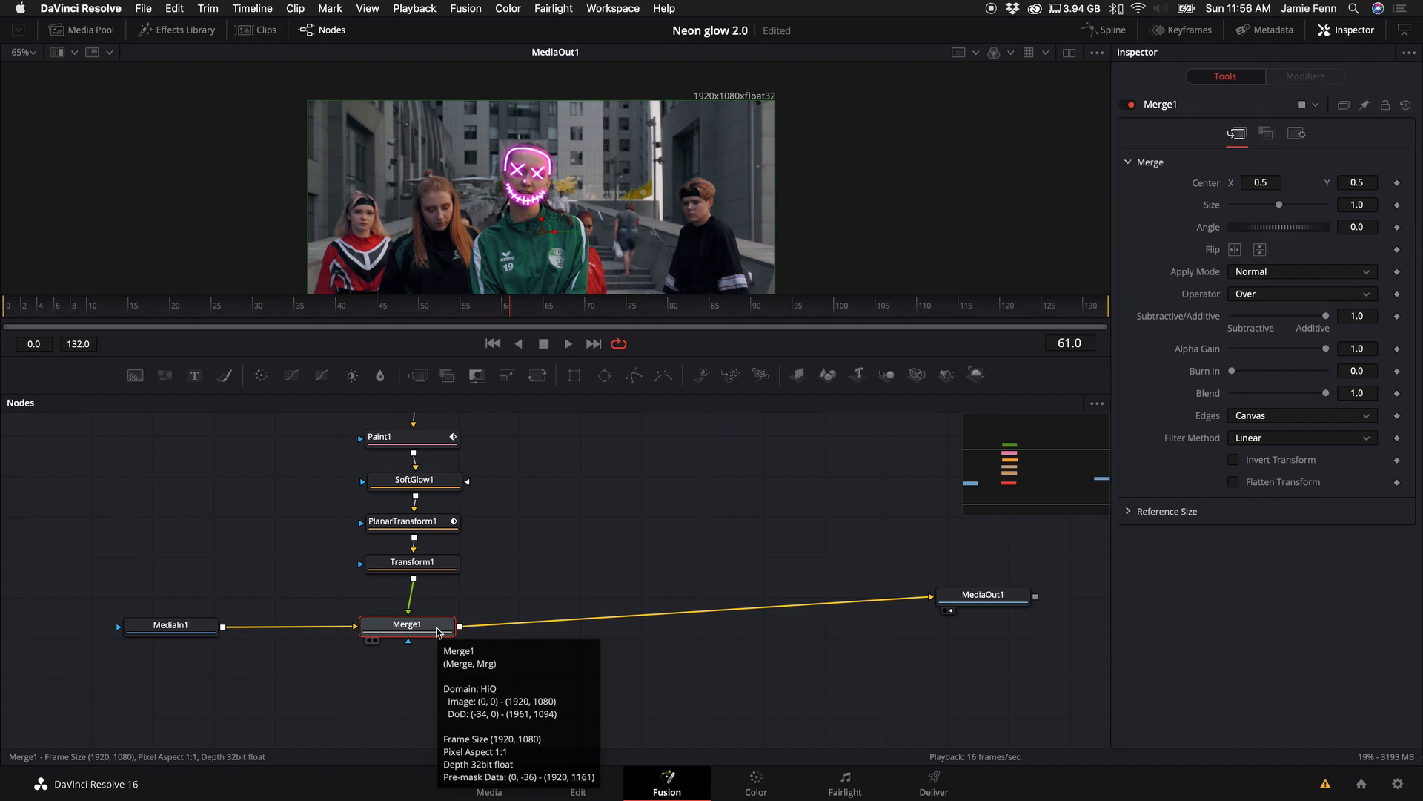
key("shift+space")
type("rays")
key("Return")
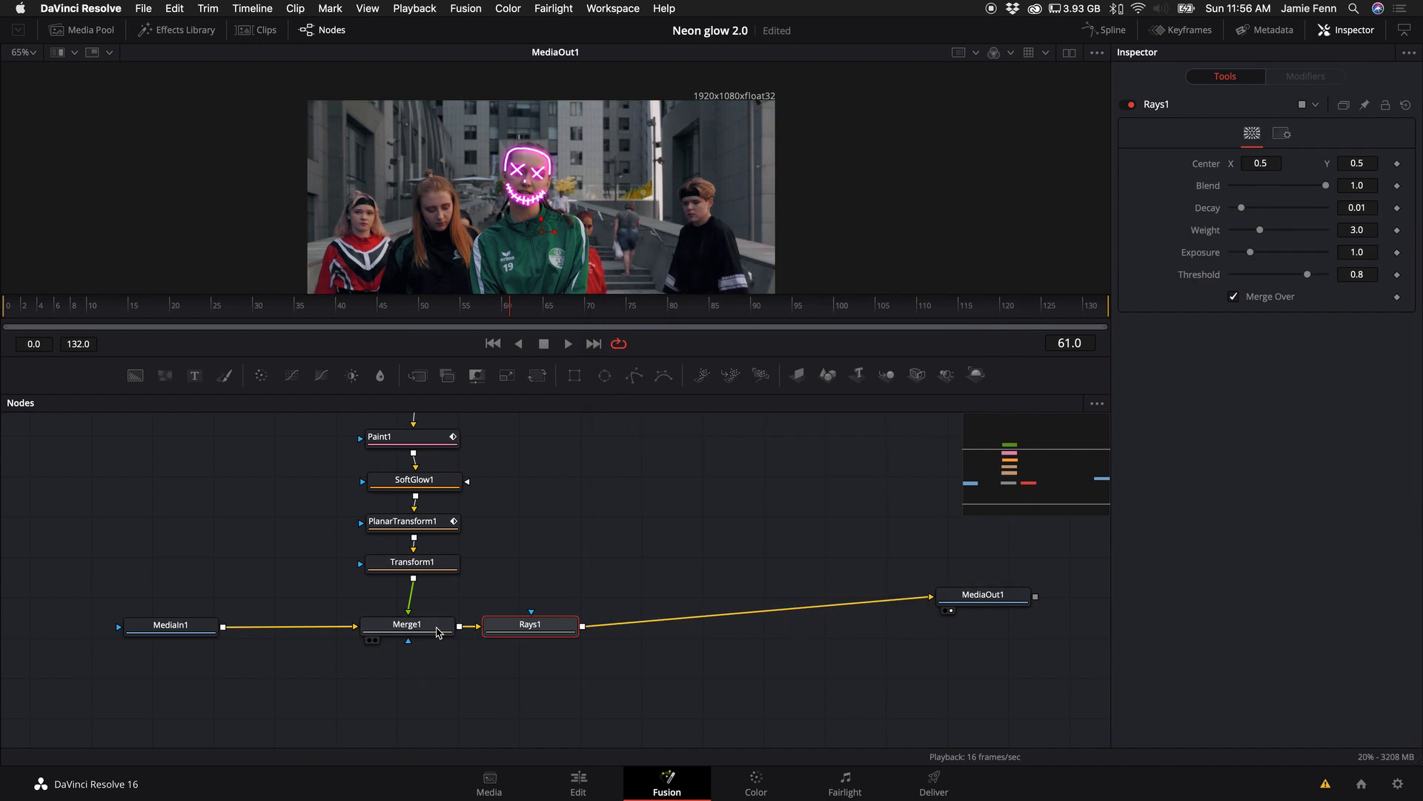
Enlarge the viewer, space Rays1 farther from Merge1 and set the Rays1 threshold to 0.969.
scroll(546, 274, "down", 3)
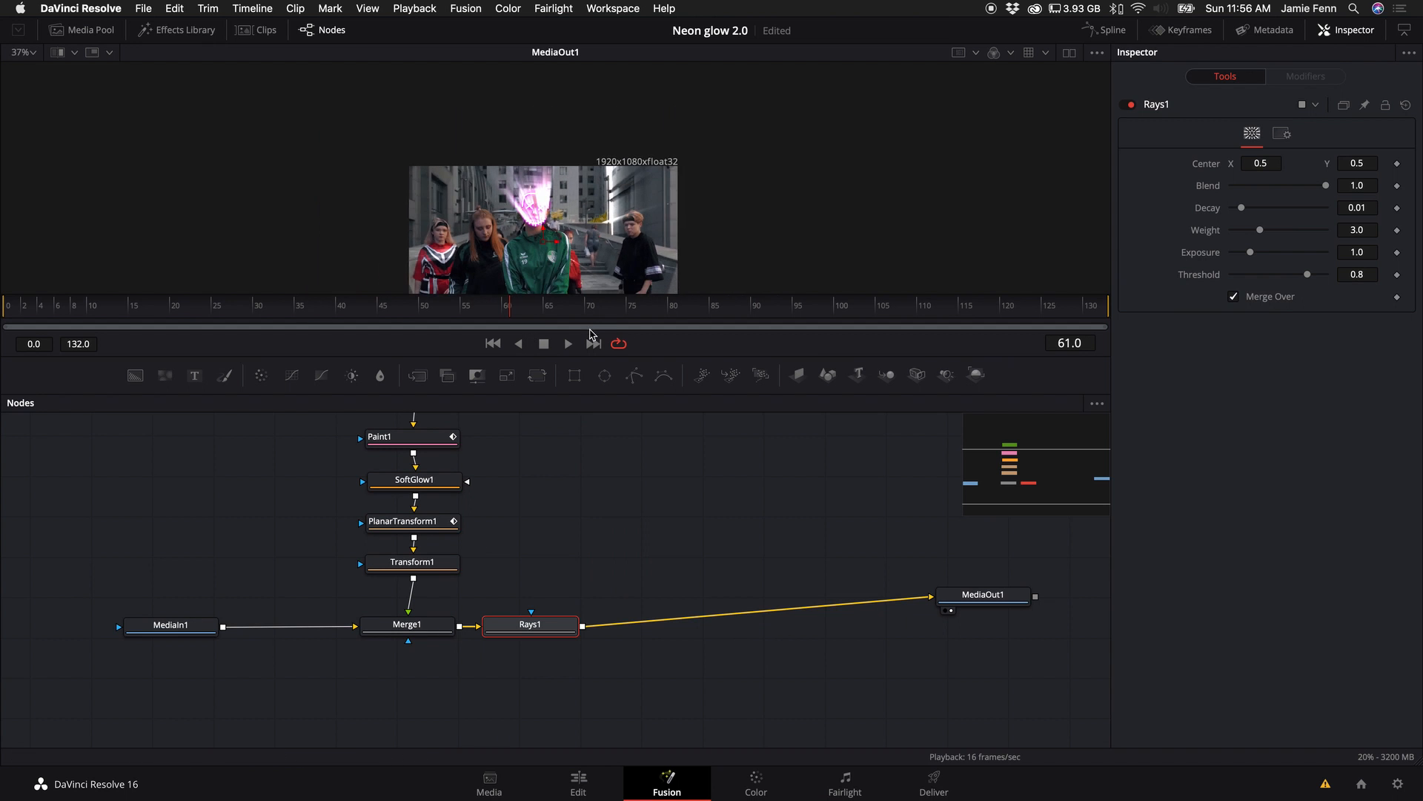
left_click_drag(655, 354, 656, 486)
scroll(525, 297, "up", 5)
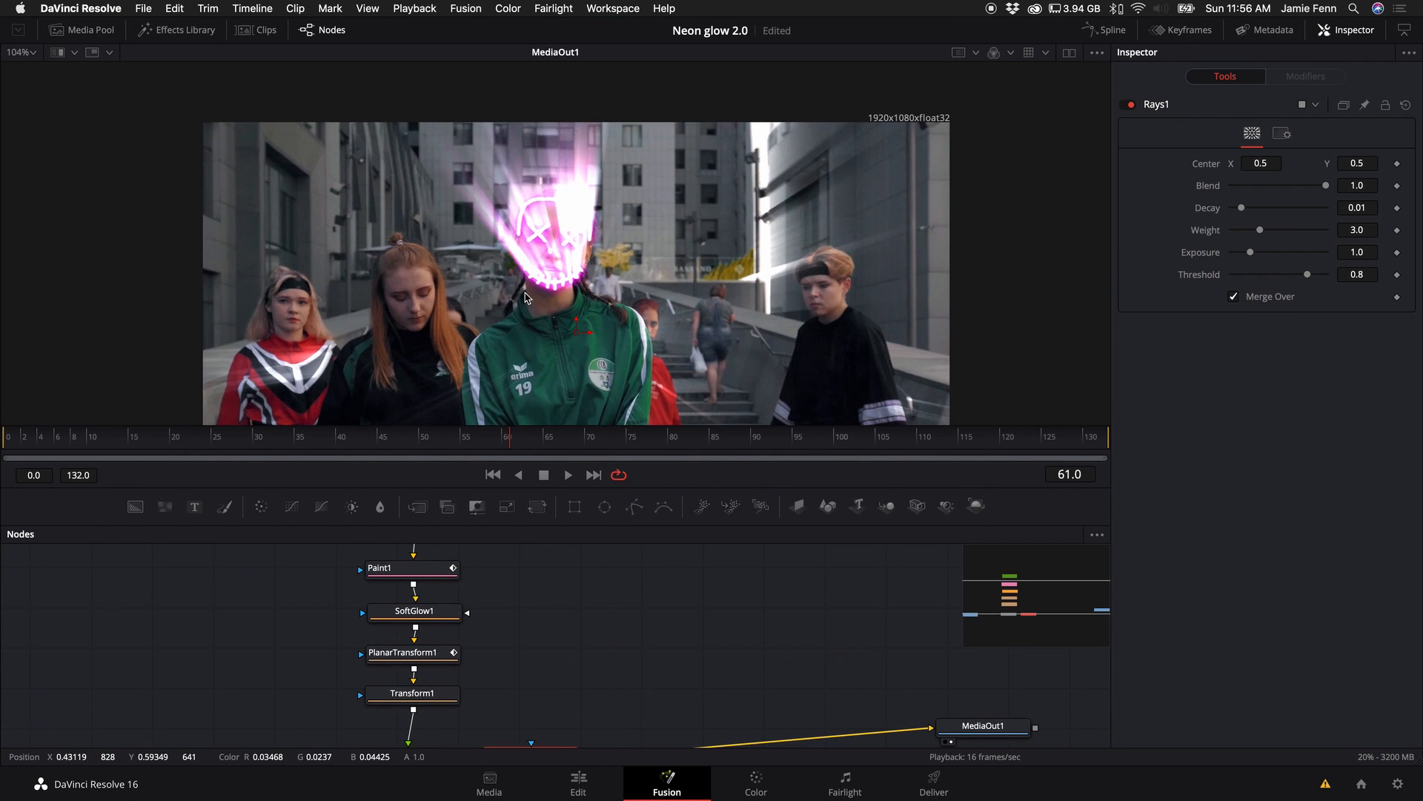
scroll(593, 223, "down", 1)
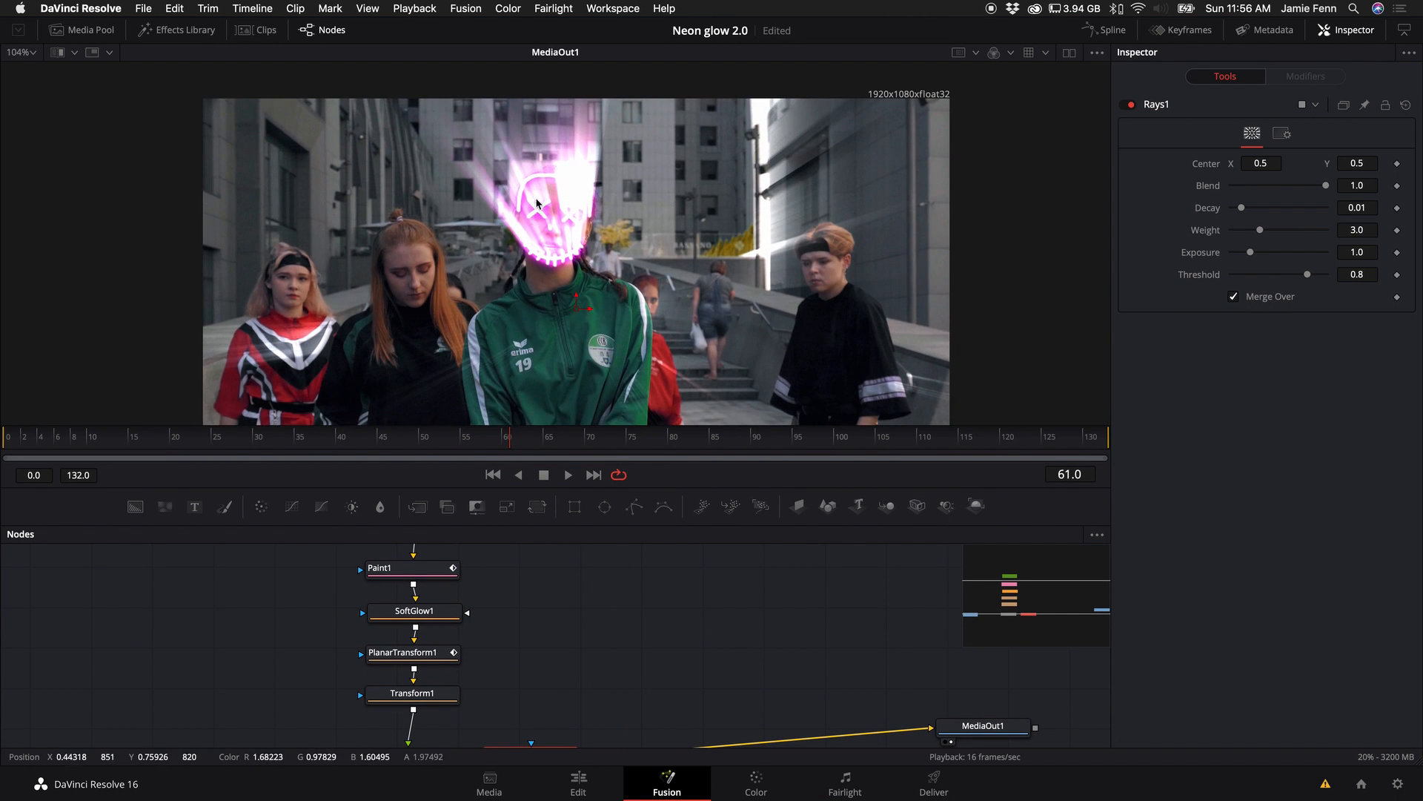
scroll(625, 203, "down", 2)
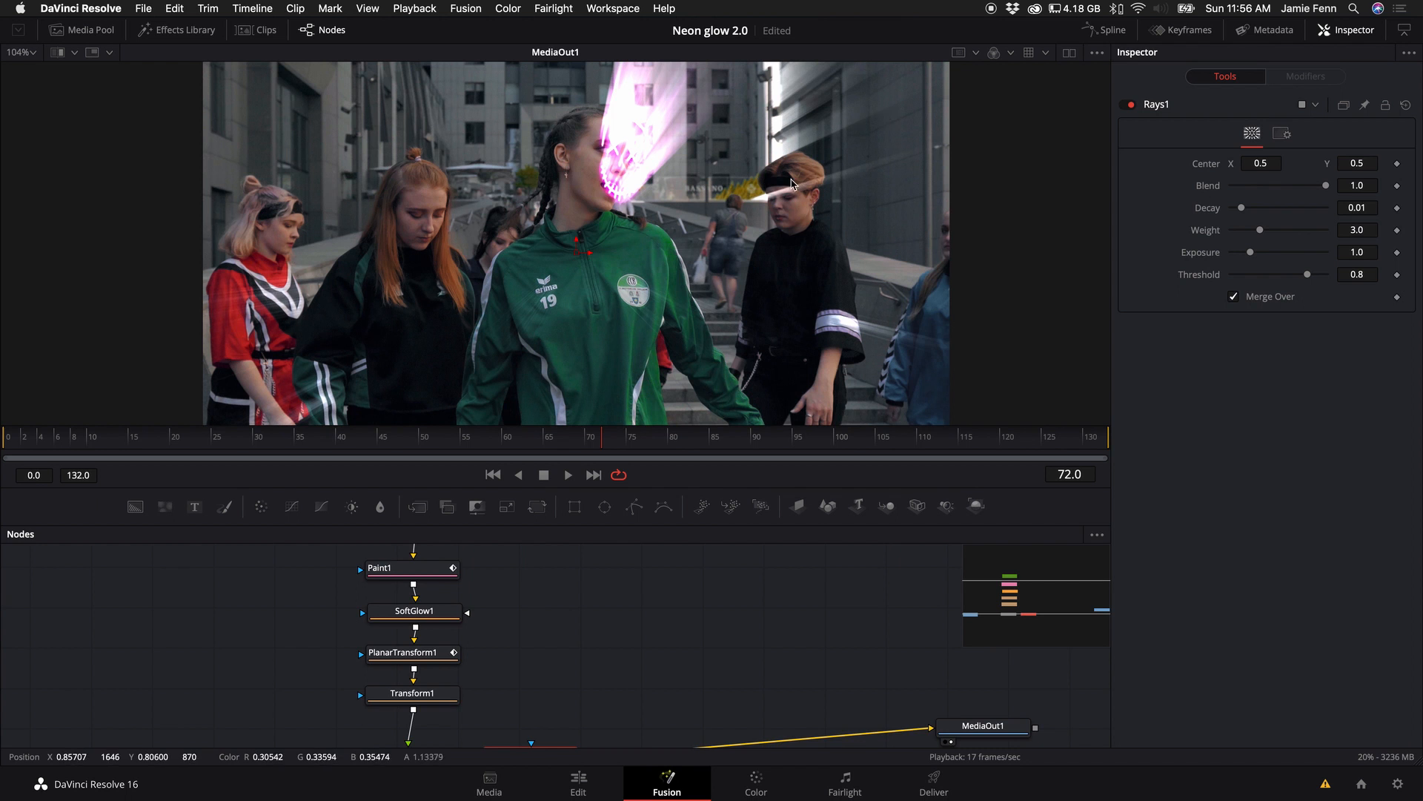
scroll(589, 683, "down", 3)
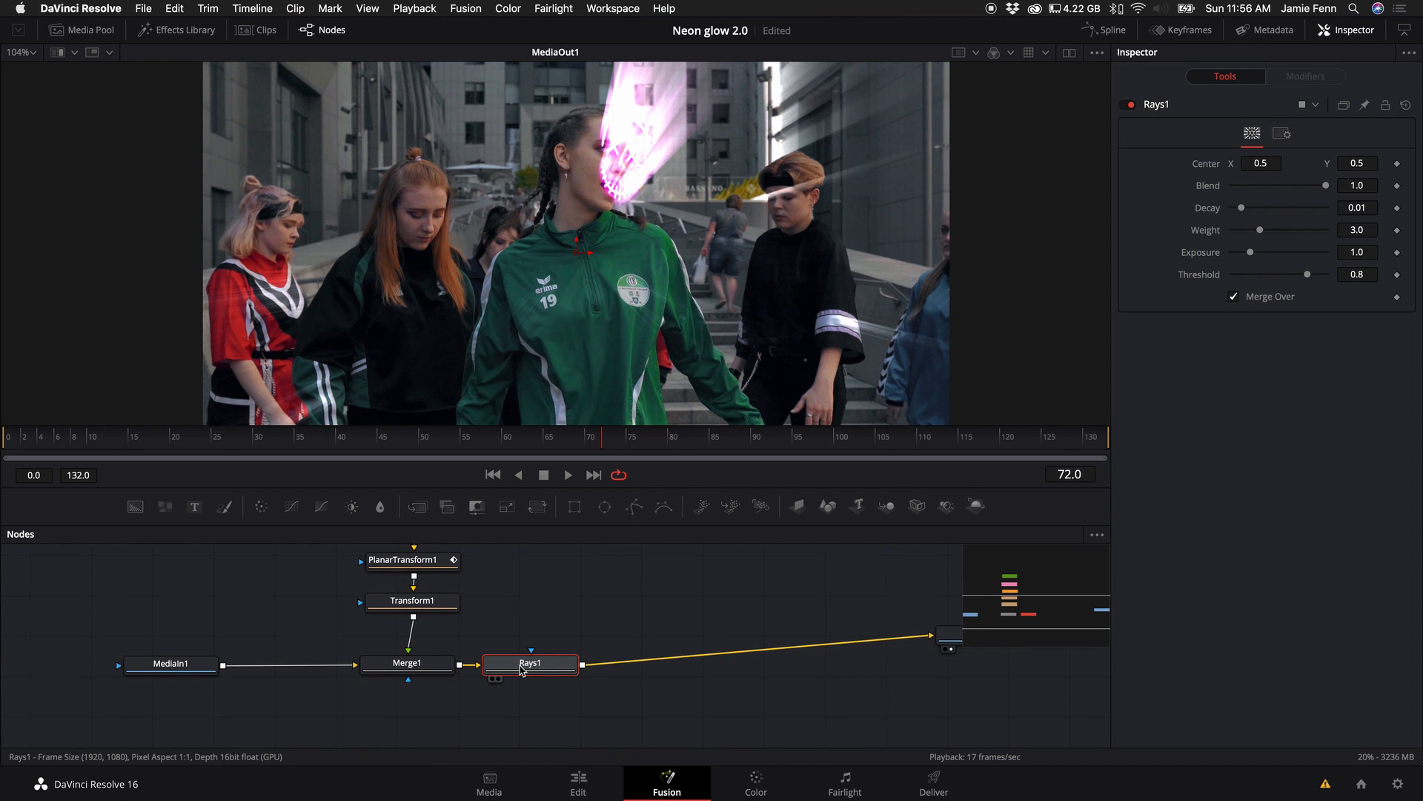
left_click_drag(522, 670, 557, 669)
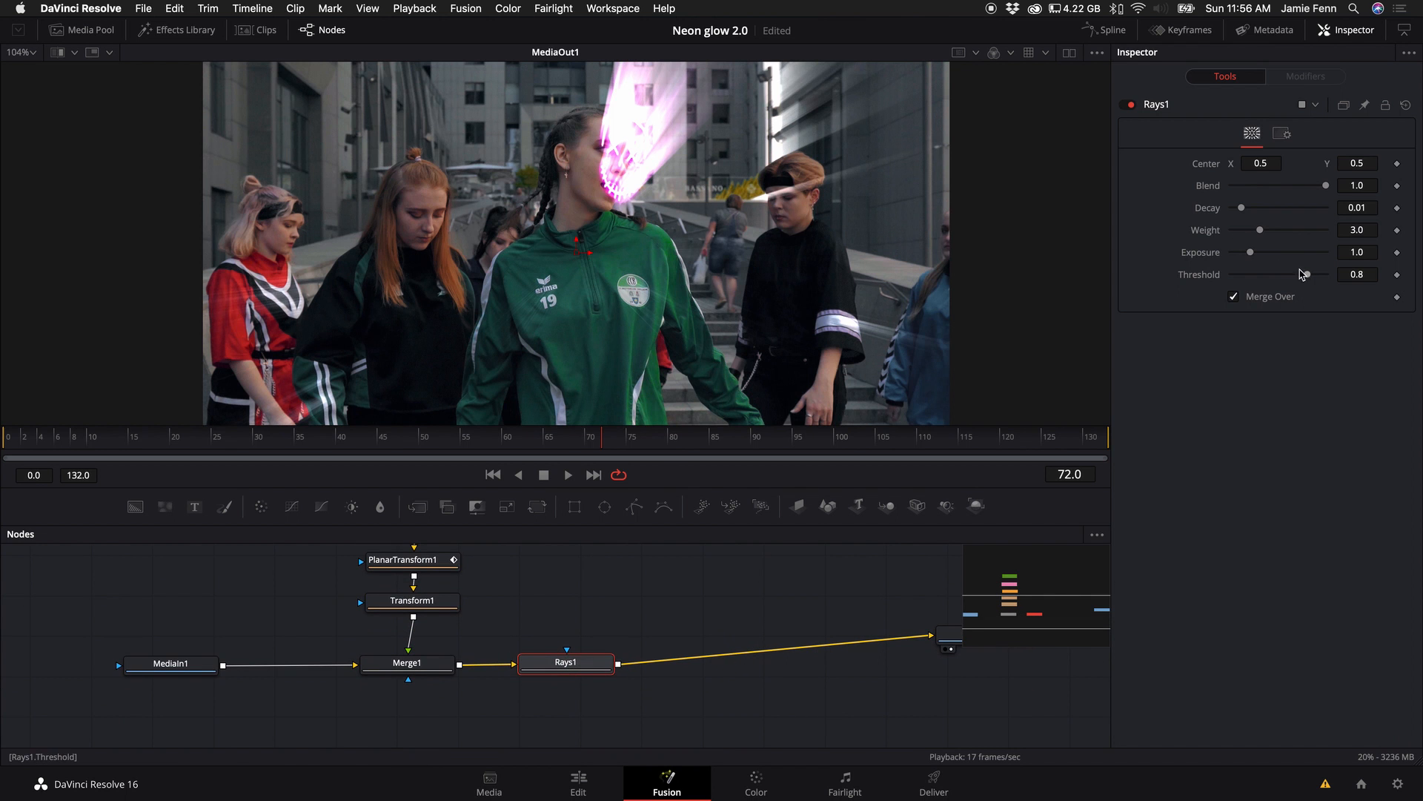
left_click_drag(1309, 277, 1325, 279)
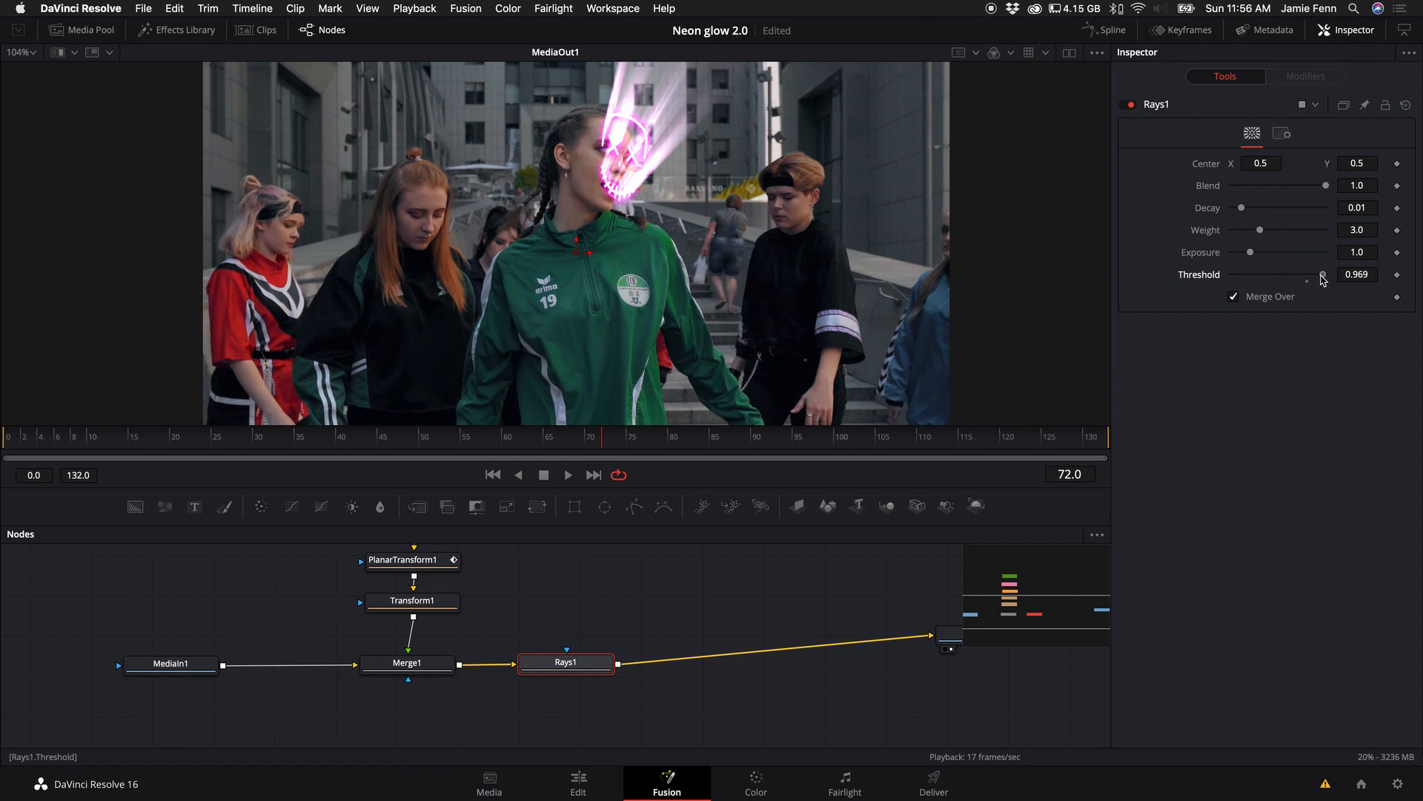
scroll(610, 141, "up", 8)
scroll(610, 141, "down", 8)
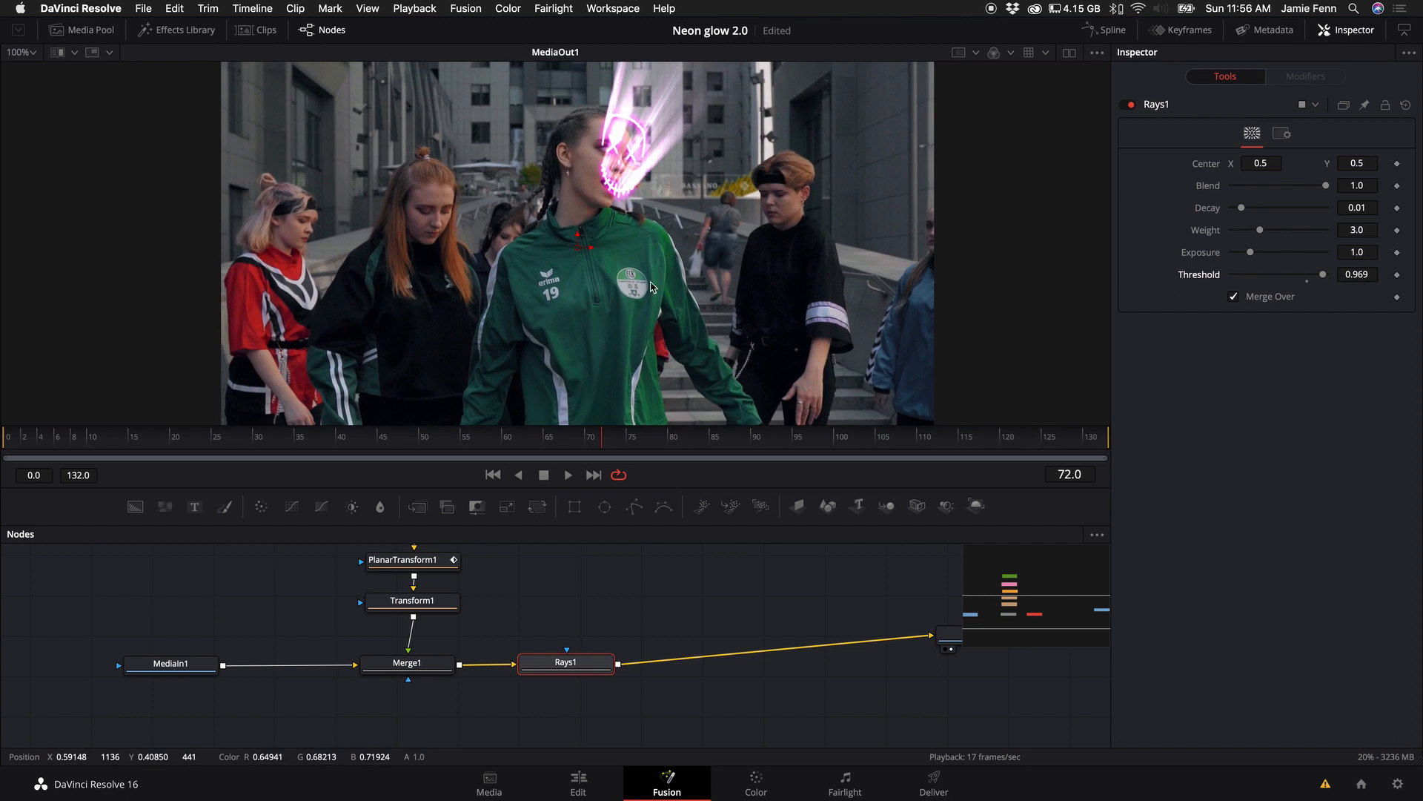
Set the Rays1 center Y to 0.735 and play the clip from frame 0 to check the rays' direction.
mouse_move(1261, 163)
left_mouse_down()
mouse_move(1312, 163)
mouse_move(1198, 185)
mouse_move(1264, 181)
mouse_move(1261, 163)
left_mouse_up()
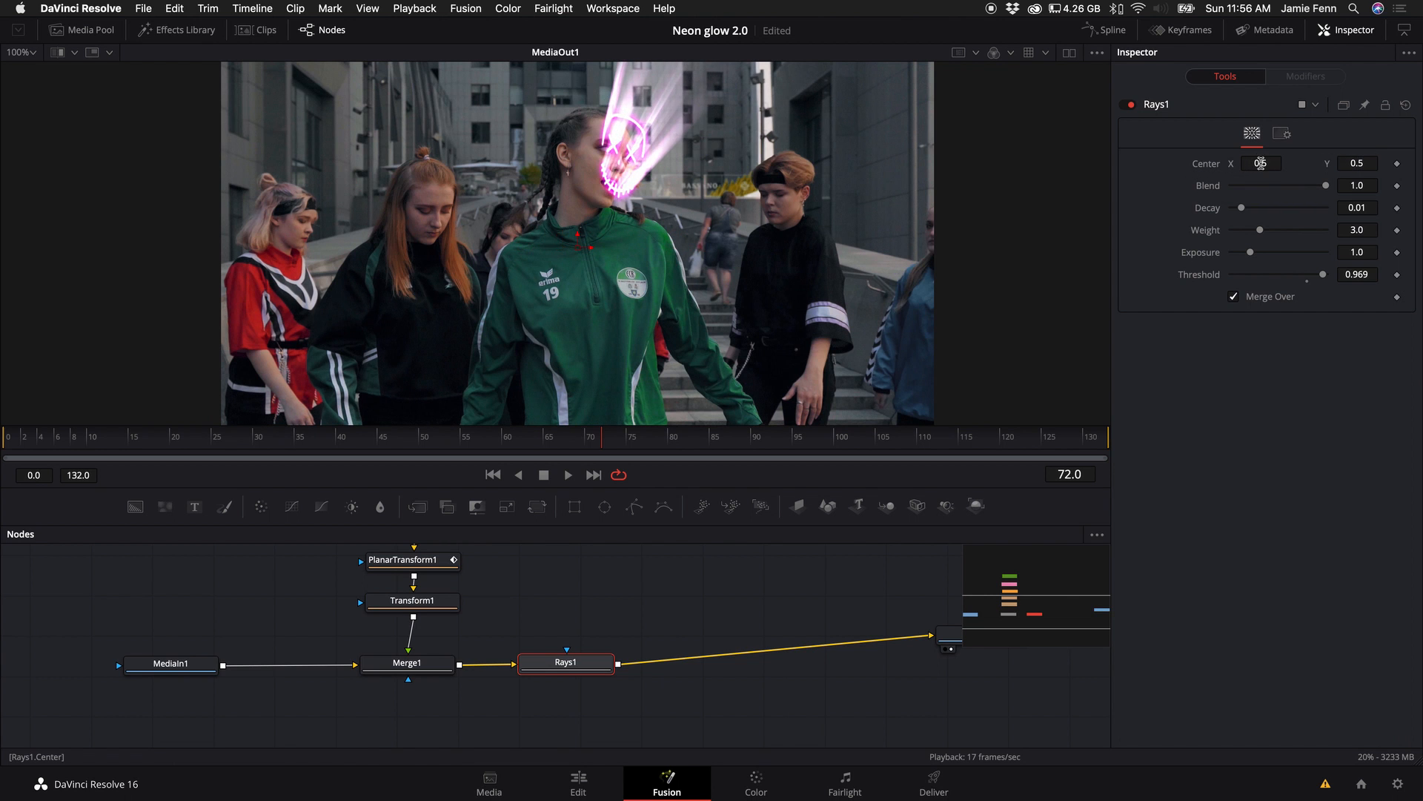
left_click_drag(1374, 165, 1353, 167)
key("space")
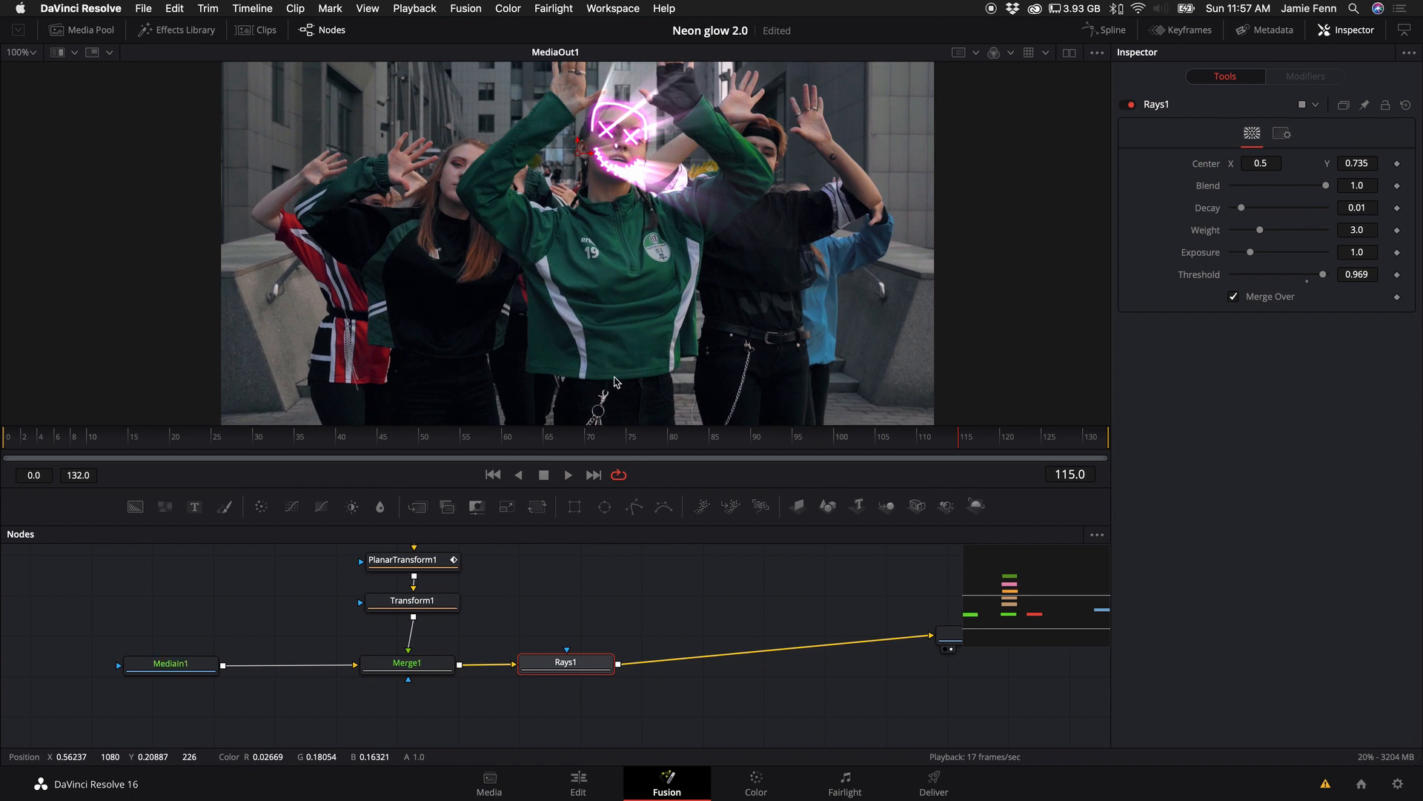
left_click(198, 451)
left_click_drag(199, 451, 4, 451)
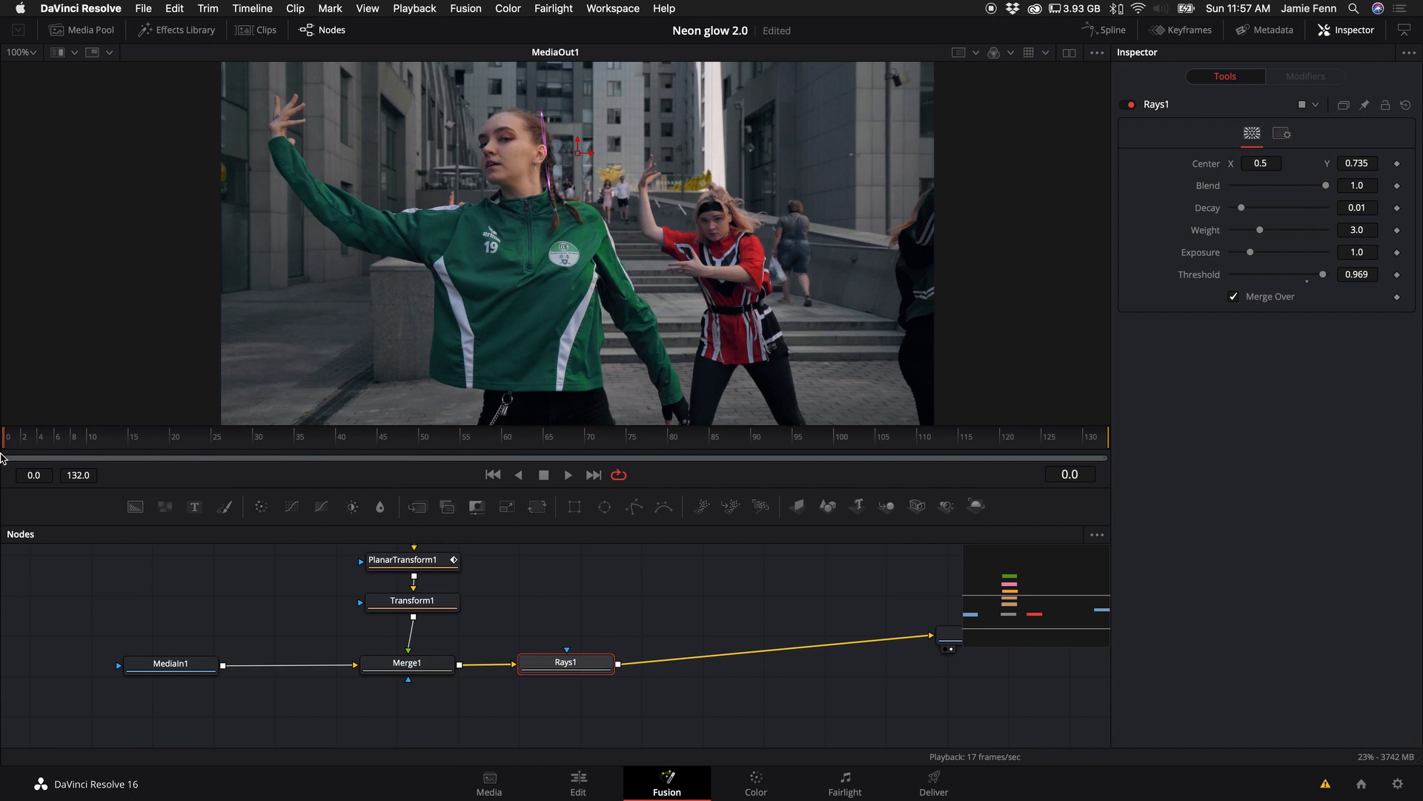
key("space")
key("space")
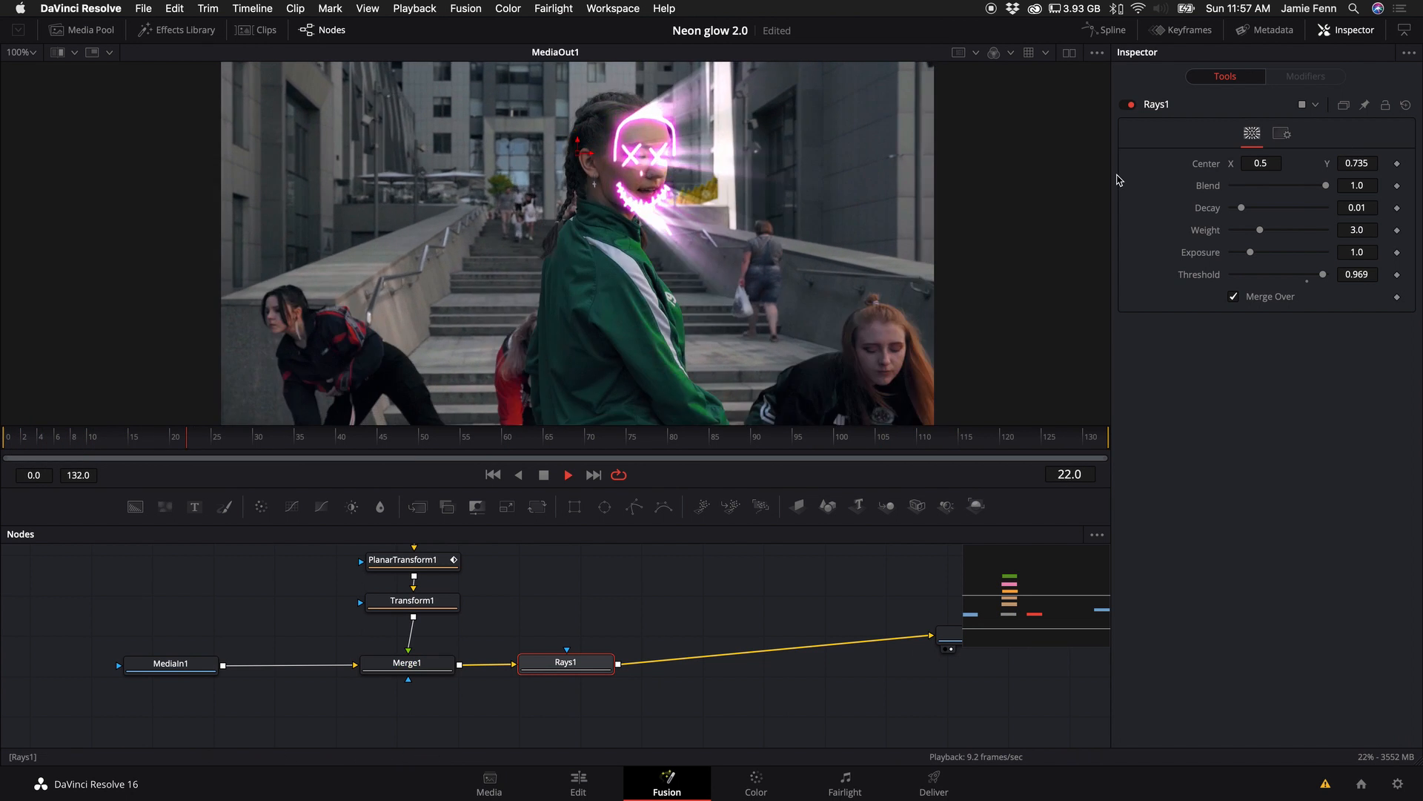
mouse_move(1259, 230)
left_mouse_down()
mouse_move(1278, 230)
mouse_move(1273, 253)
left_mouse_up()
left_click(1260, 238)
left_click(1250, 258)
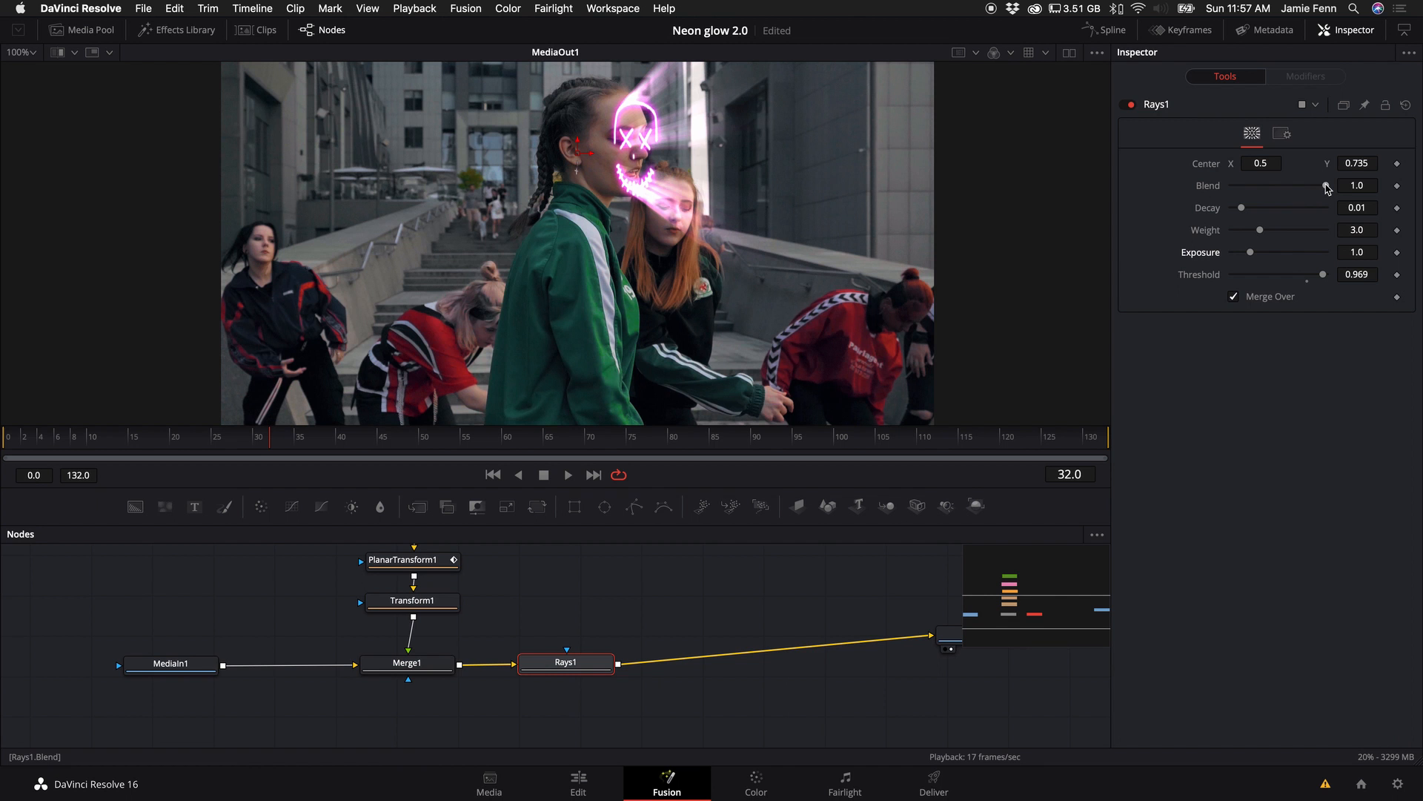
Set the Rays1 blend to 0.0 and go to frame 119.
left_click_drag(1256, 190, 1416, 186)
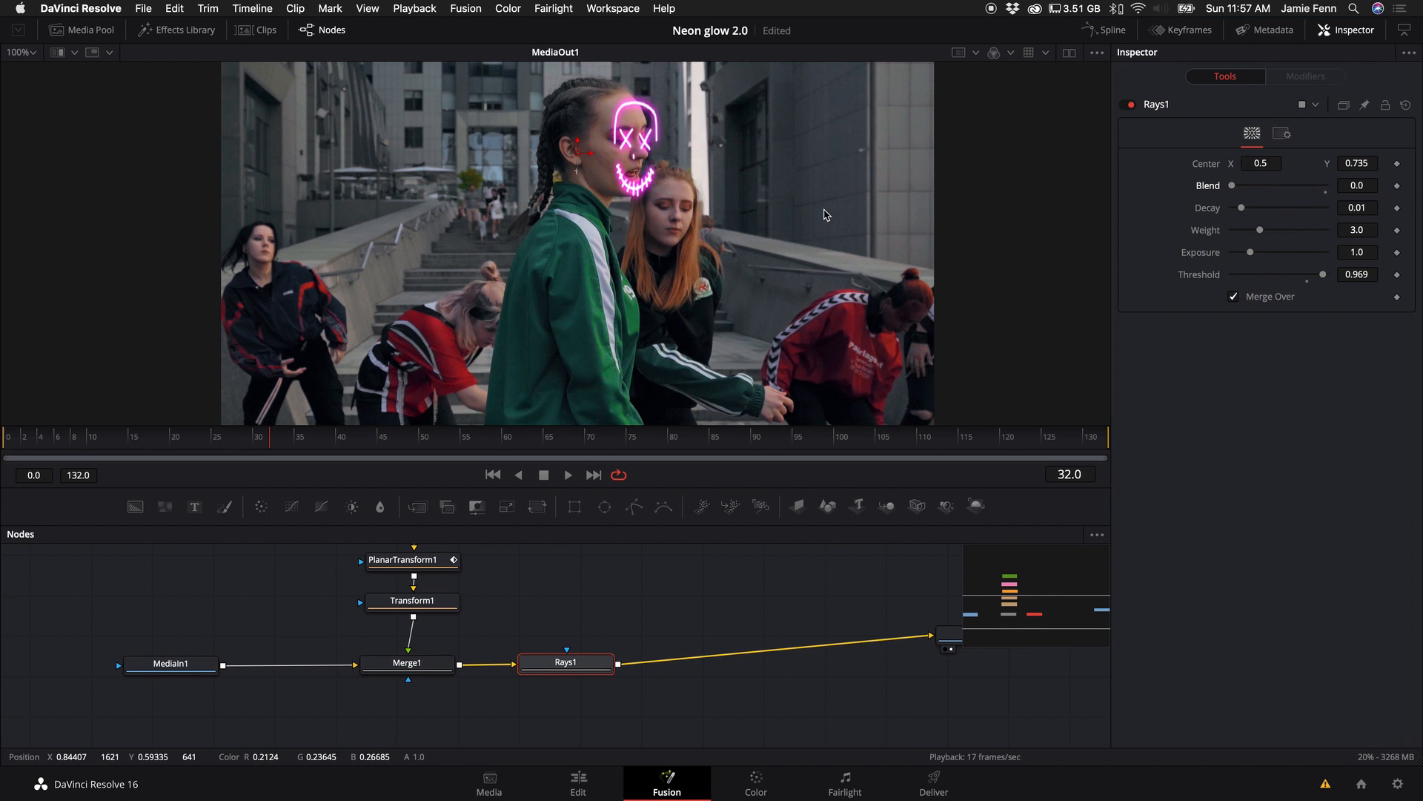
left_click_drag(771, 439, 960, 444)
key("space")
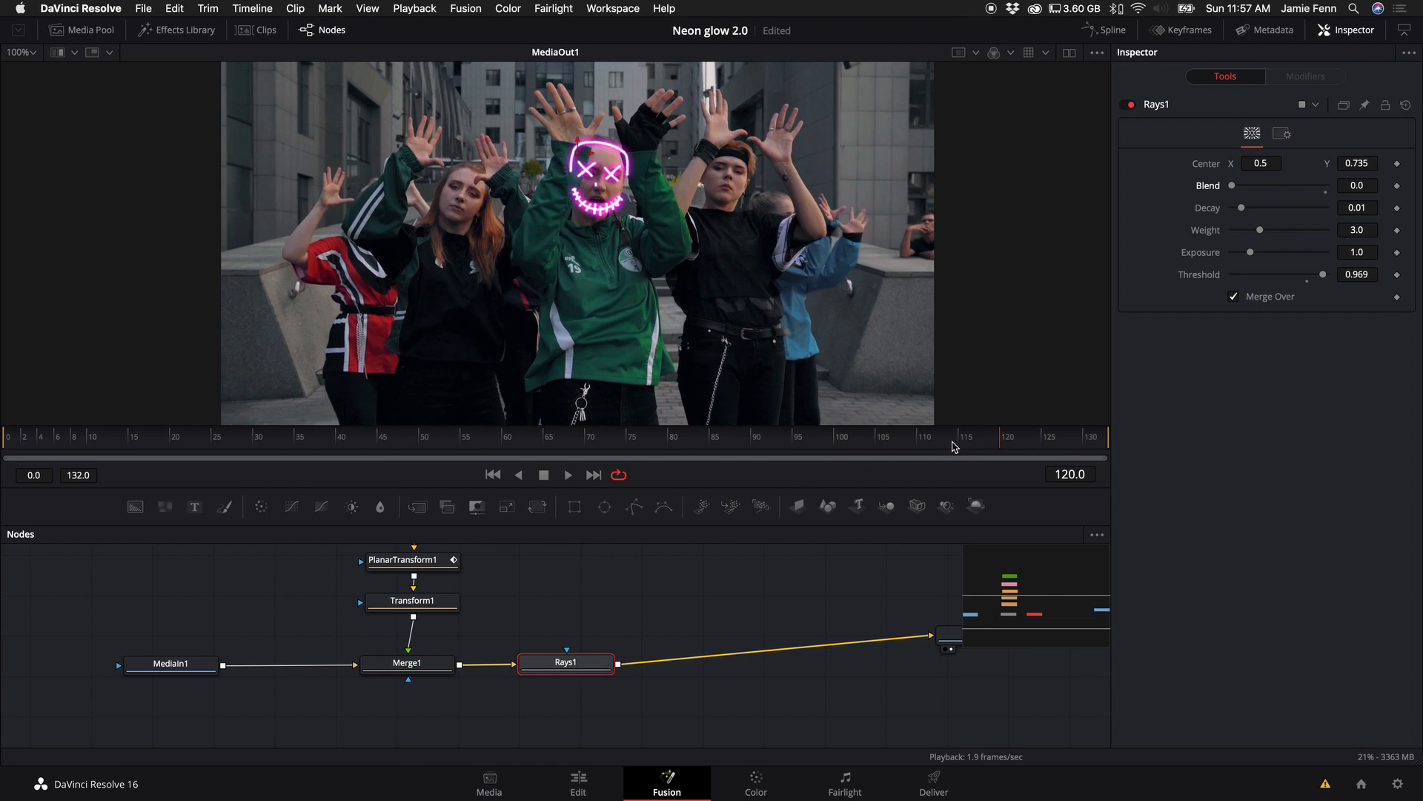
left_click(954, 442)
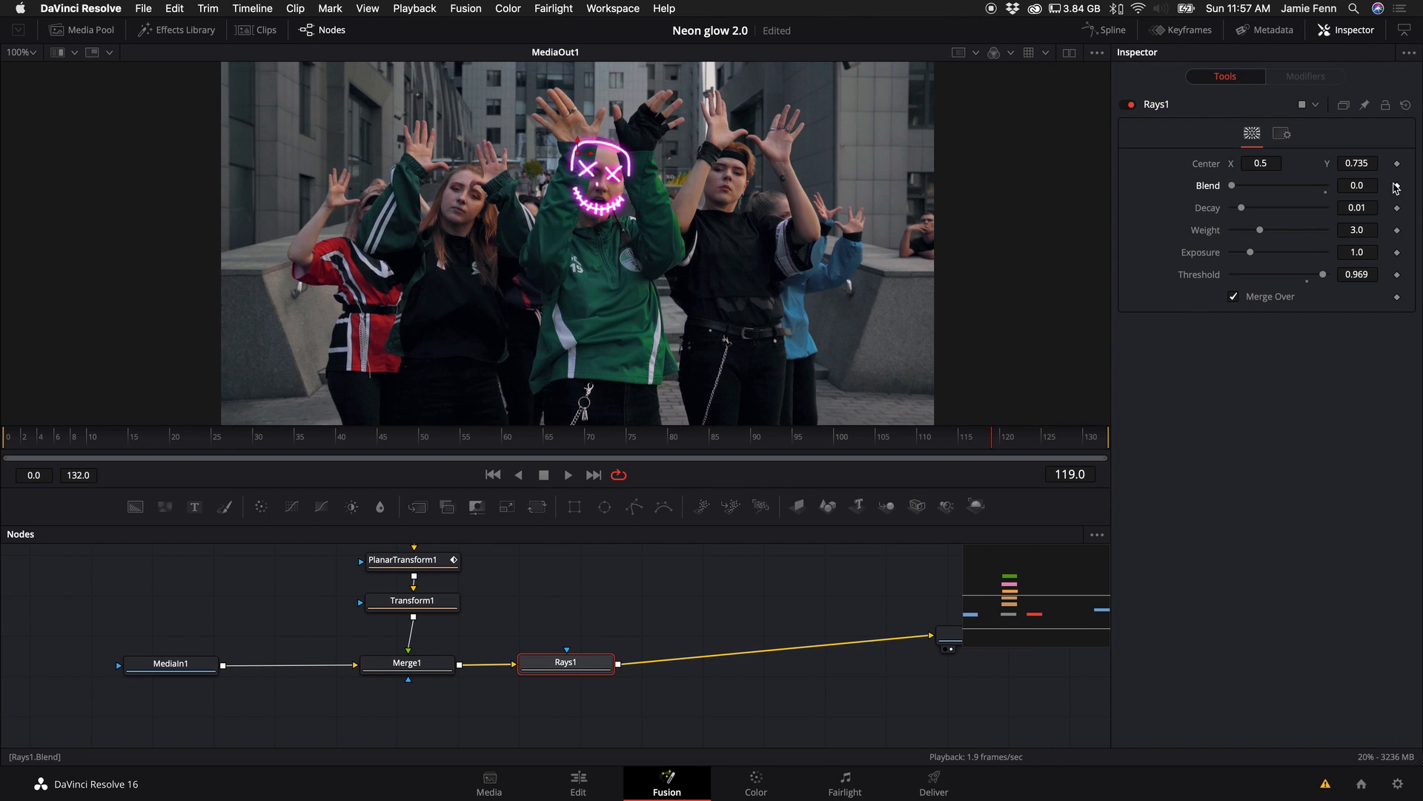
Keyframe the Rays1 blend at 1.0 on frame 119 and at 0.0 on frame 116.
left_click(1397, 186)
left_click_drag(1232, 191, 1327, 190)
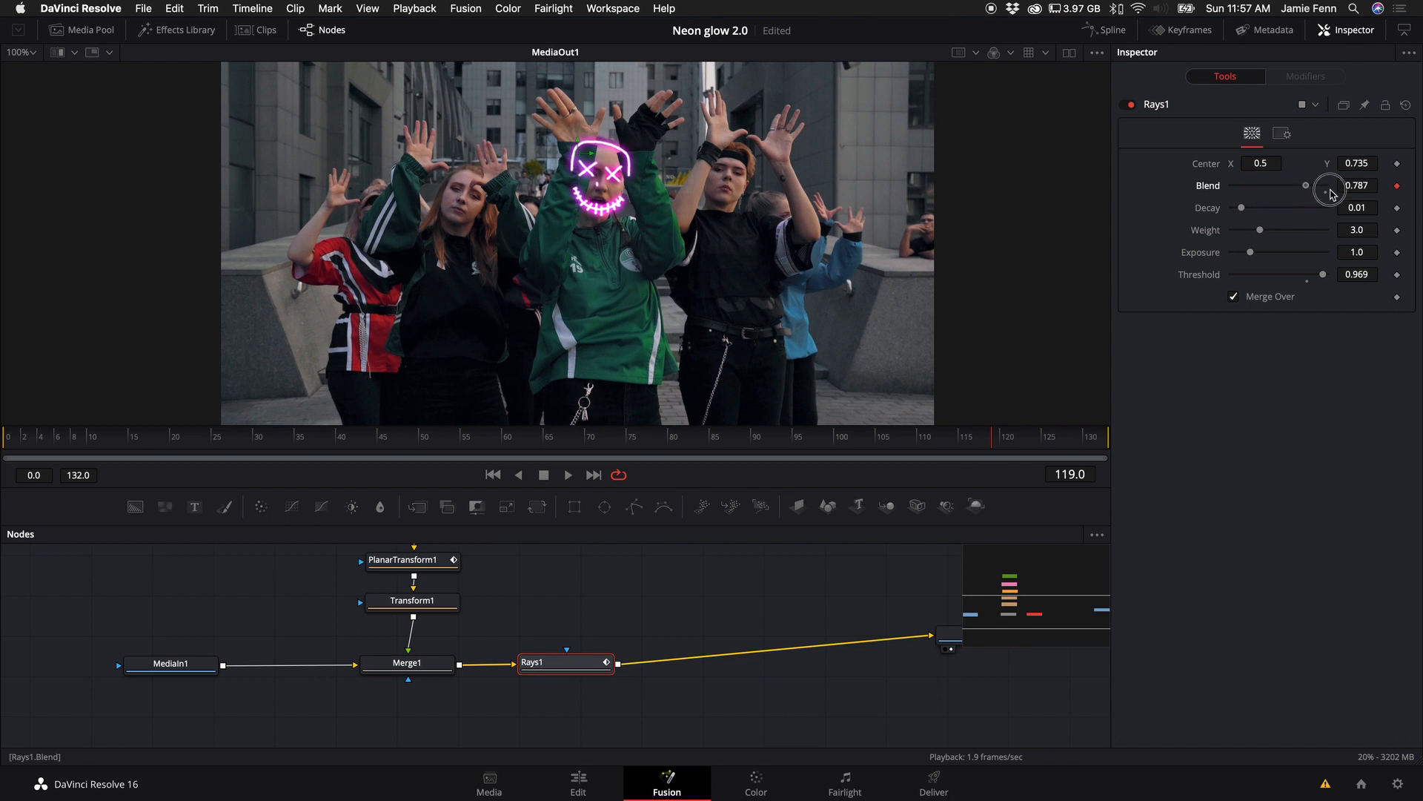
key("Left")
key("Left")
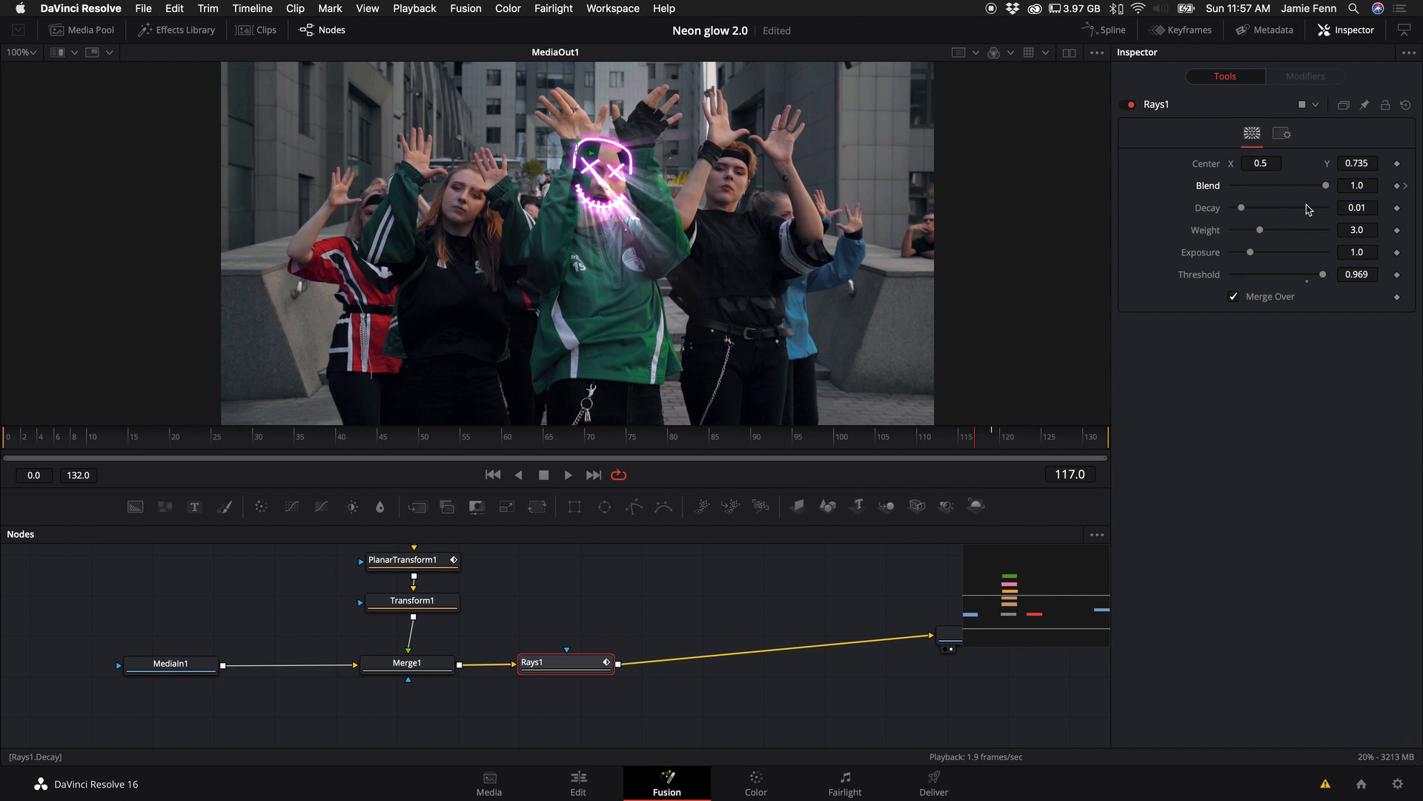
left_click_drag(1326, 190, 1232, 190)
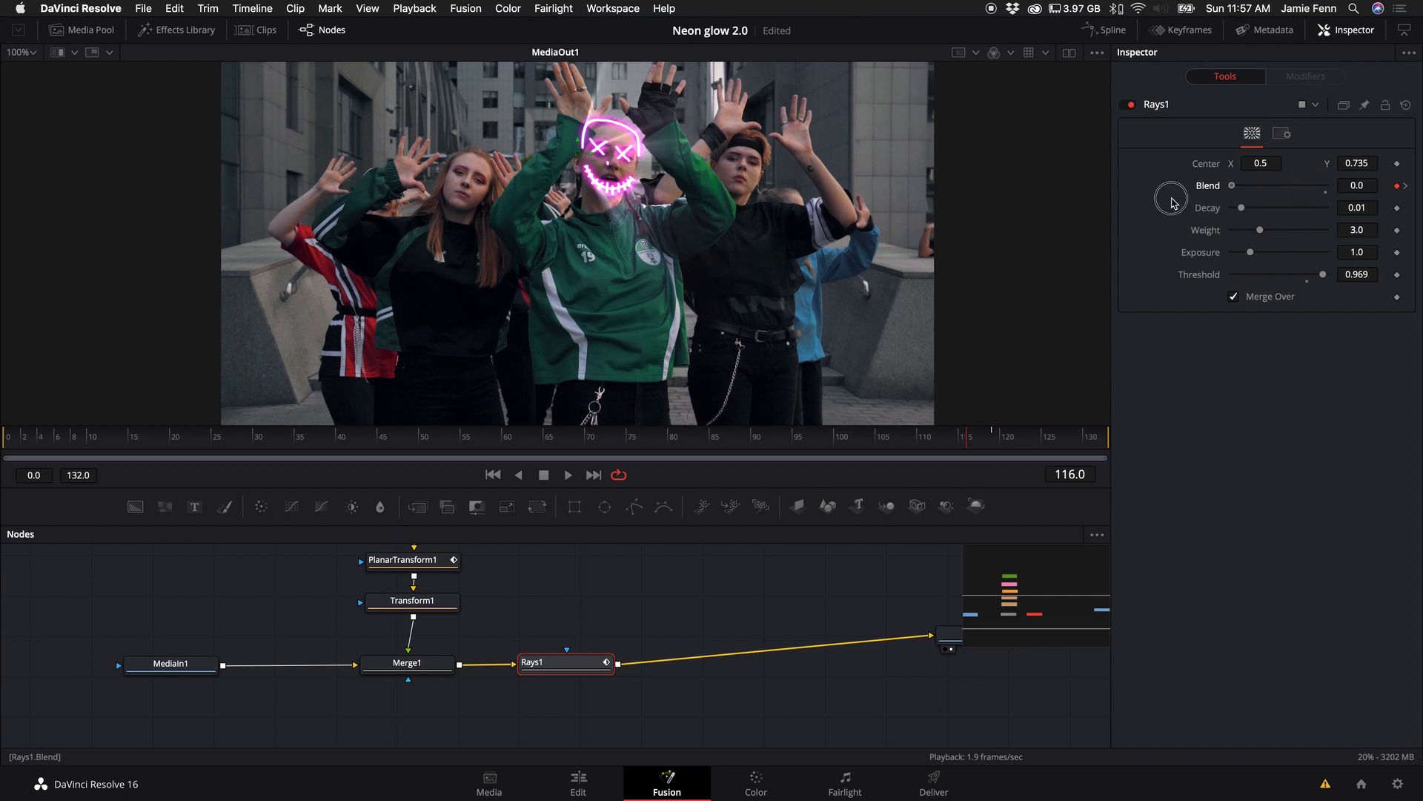
Step back to frame 113 and forward past frame 119 to examine how the rays flash on around the mask.
key("Left")
key("Left")
key("Left")
key("Left")
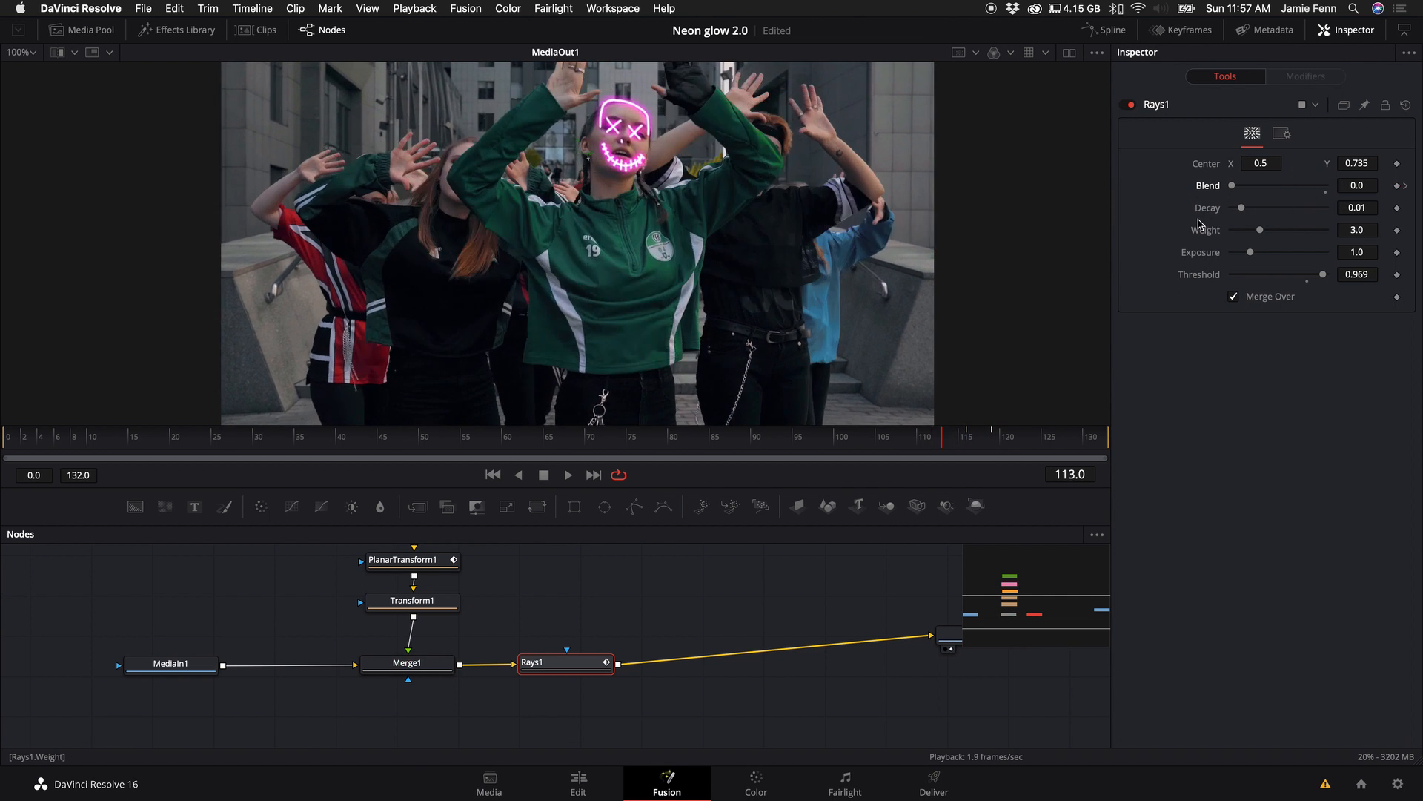
key("Right")
key("Right")
key("Right")
key("Right")
key("Right")
key("Right")
key("Right")
key("Right")
key("Right")
key("Right")
key("Left")
key("Left")
key("Left")
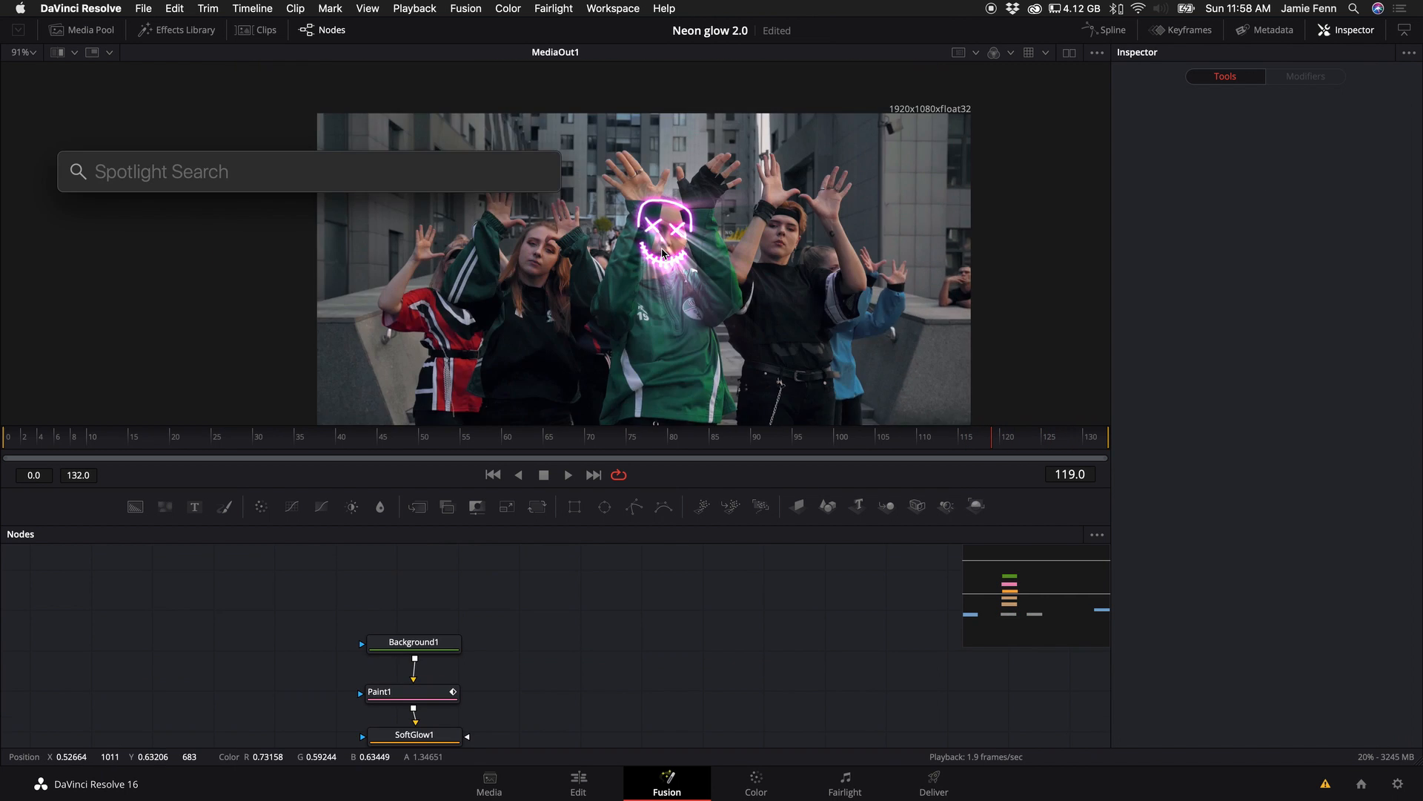
scroll(662, 253, "up", 5)
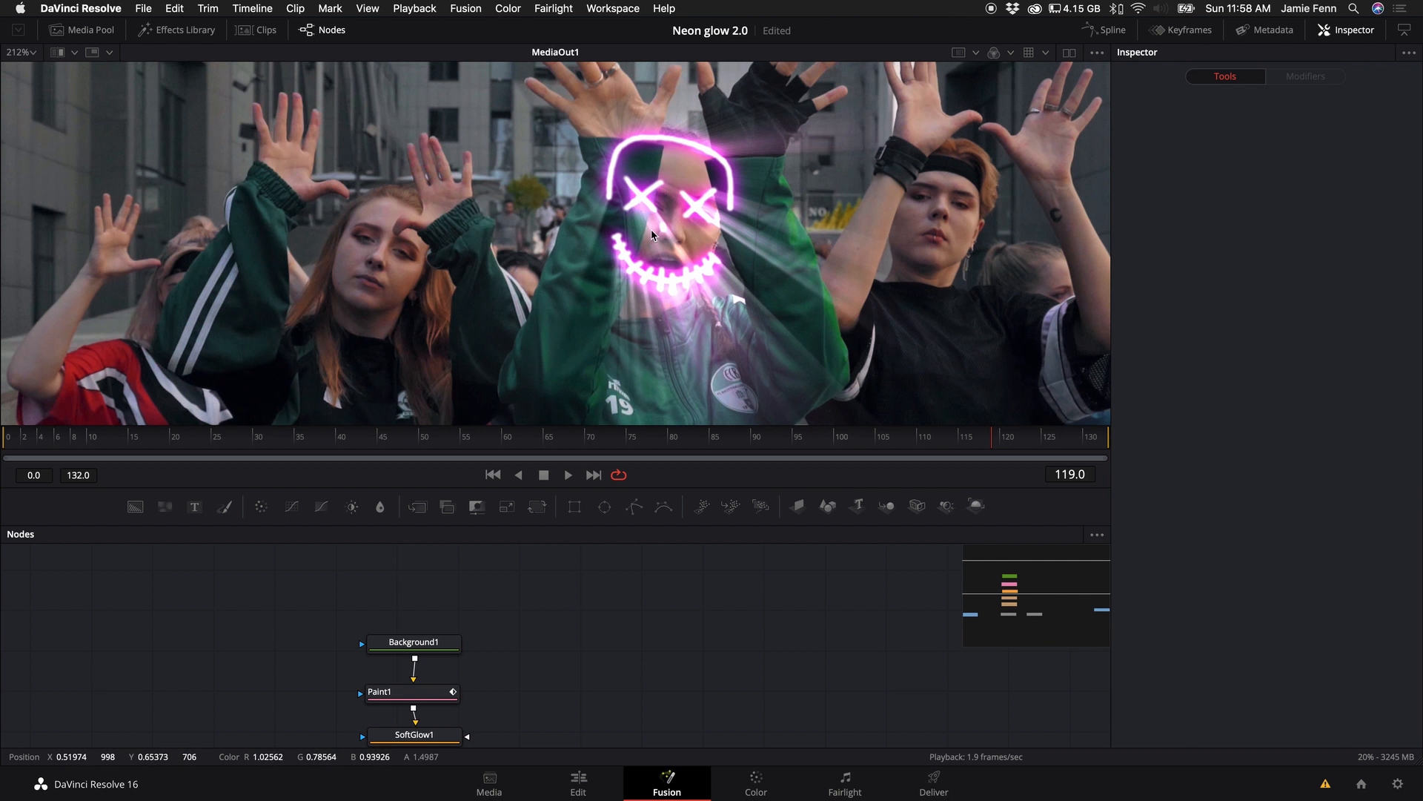
Add a Polygon mask node and connect it to the mask input of Merge1.
scroll(667, 247, "down", 2)
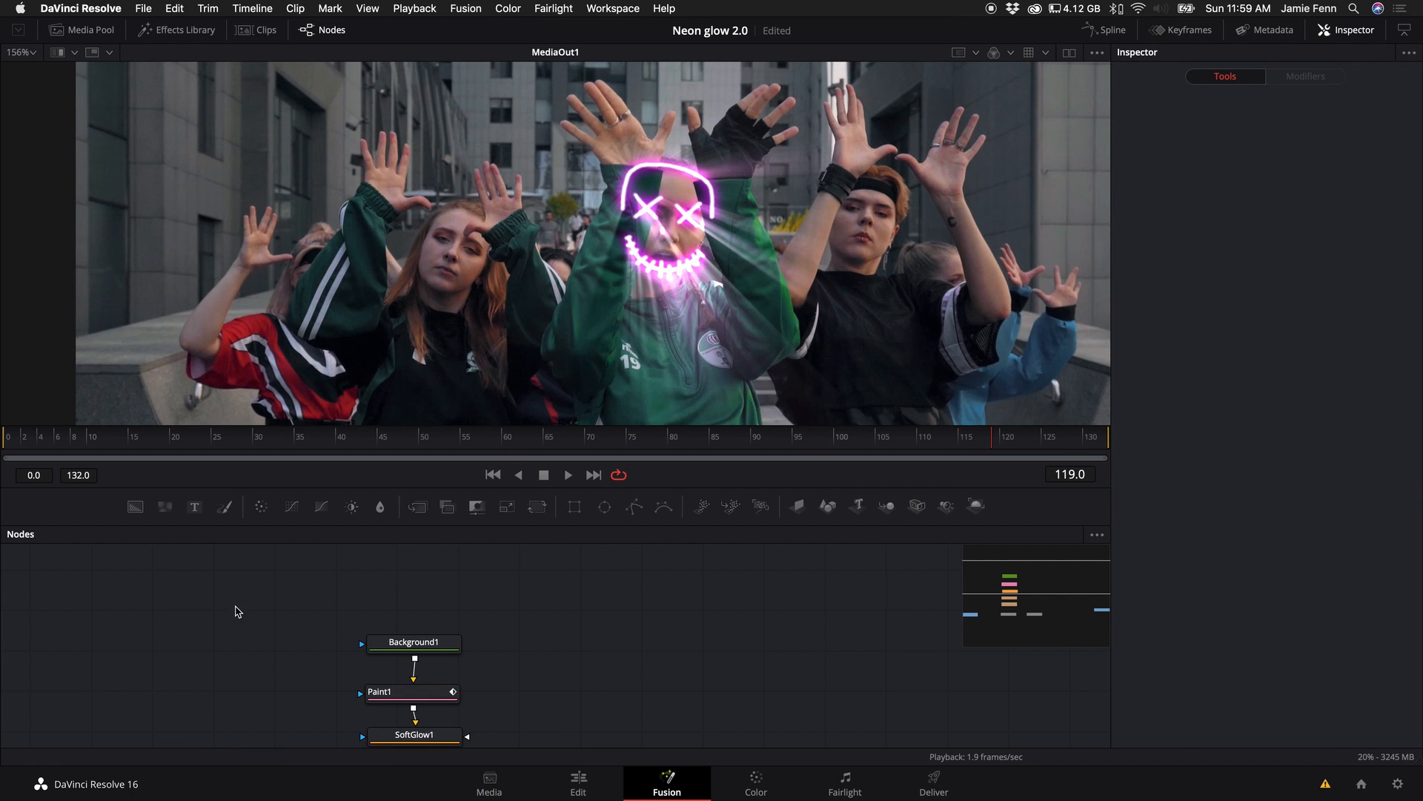
left_click(636, 509)
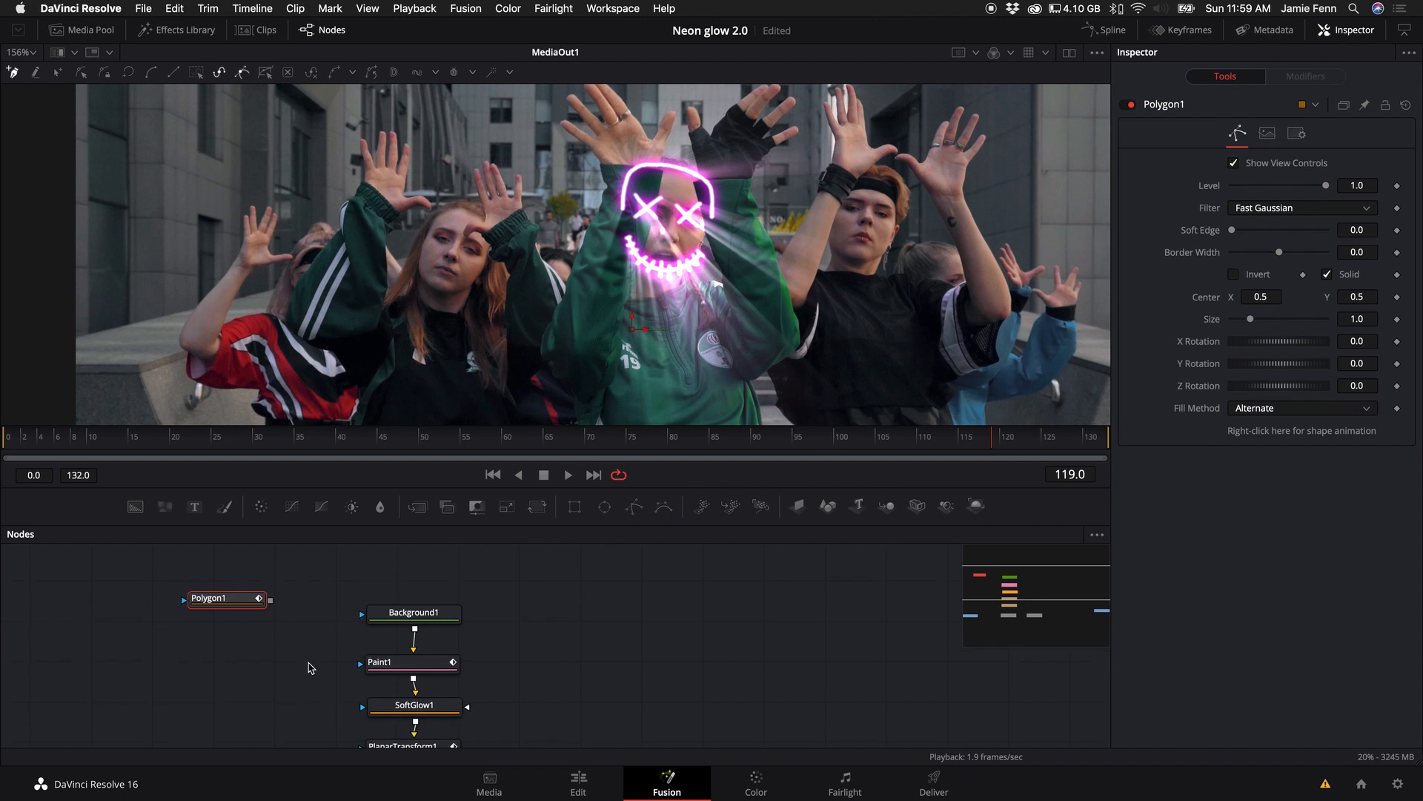
left_click(241, 592)
left_click_drag(242, 591, 244, 696)
scroll(246, 653, "down", 5)
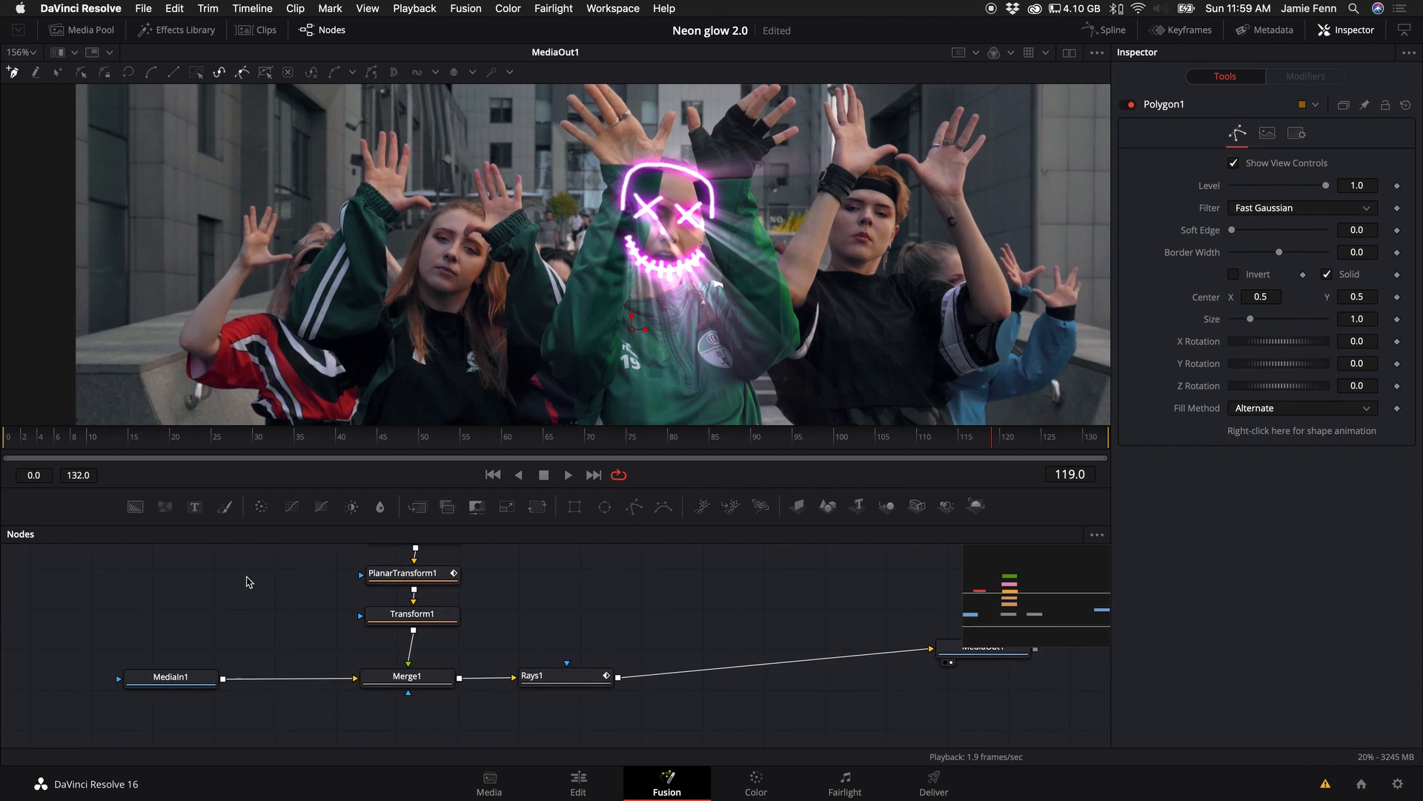
scroll(242, 566, "up", 1)
left_click_drag(228, 546, 406, 692)
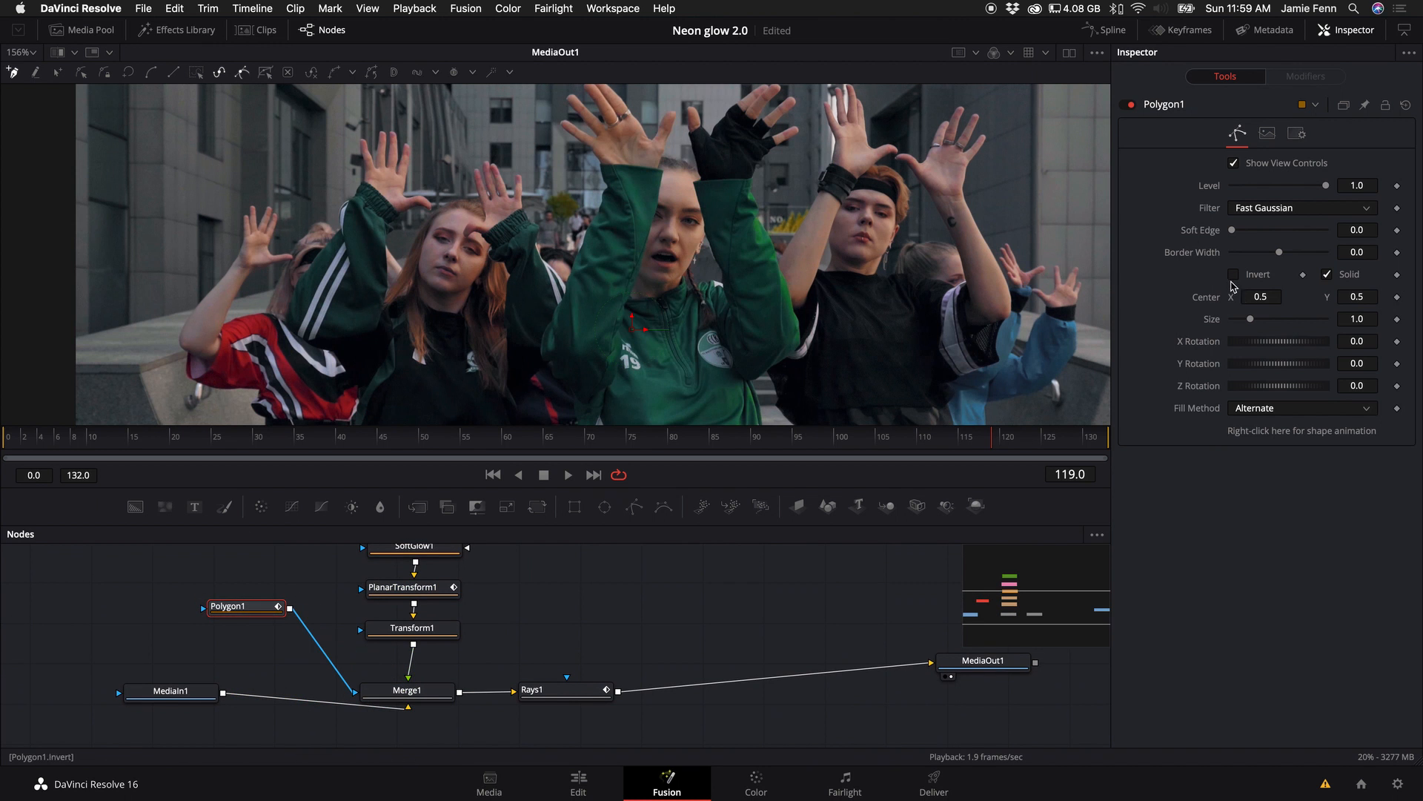
Trace the polygon mask up and down the inner edges of the lead dancer's raised arms on frame 119.
left_click(616, 347)
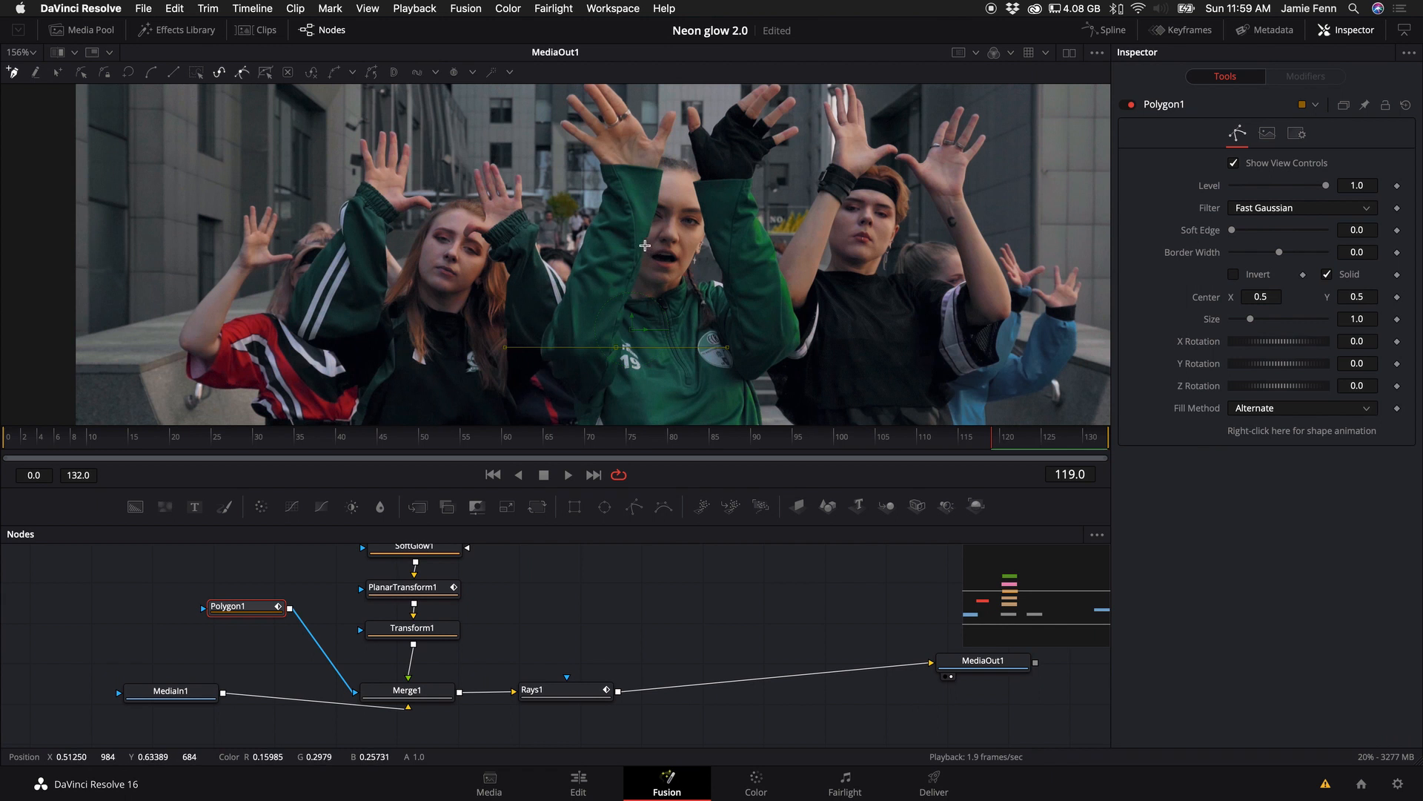
left_click(646, 245)
left_click(659, 189)
left_click(663, 165)
left_click(669, 123)
left_click(678, 111)
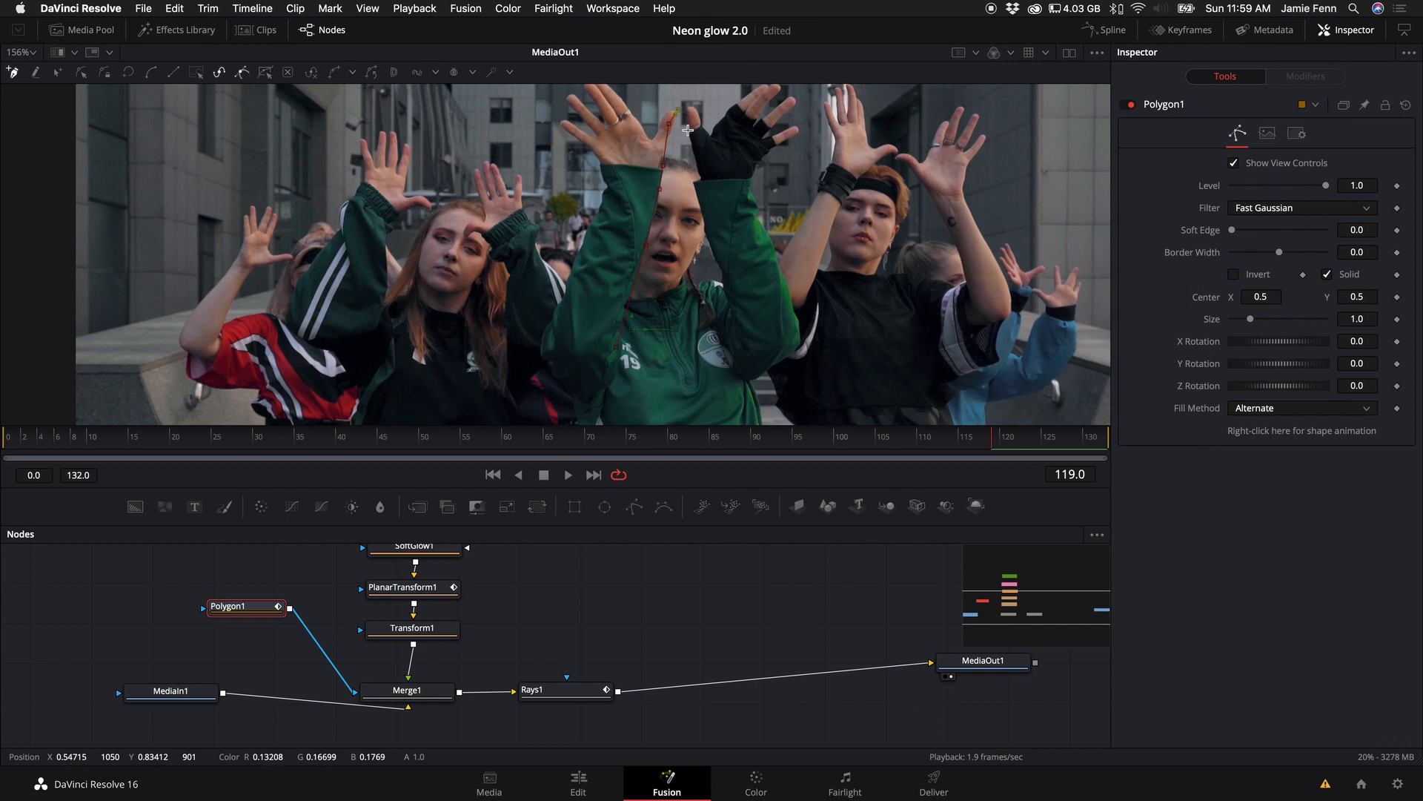
left_click(699, 194)
left_click(718, 246)
left_click(737, 300)
left_click(742, 342)
Continue the polygon around the outside of both arms and hands to close it, and invert the mask.
left_click(786, 321)
left_click(834, 213)
left_click(820, 133)
scroll(766, 93, "up", 2)
left_click(764, 106)
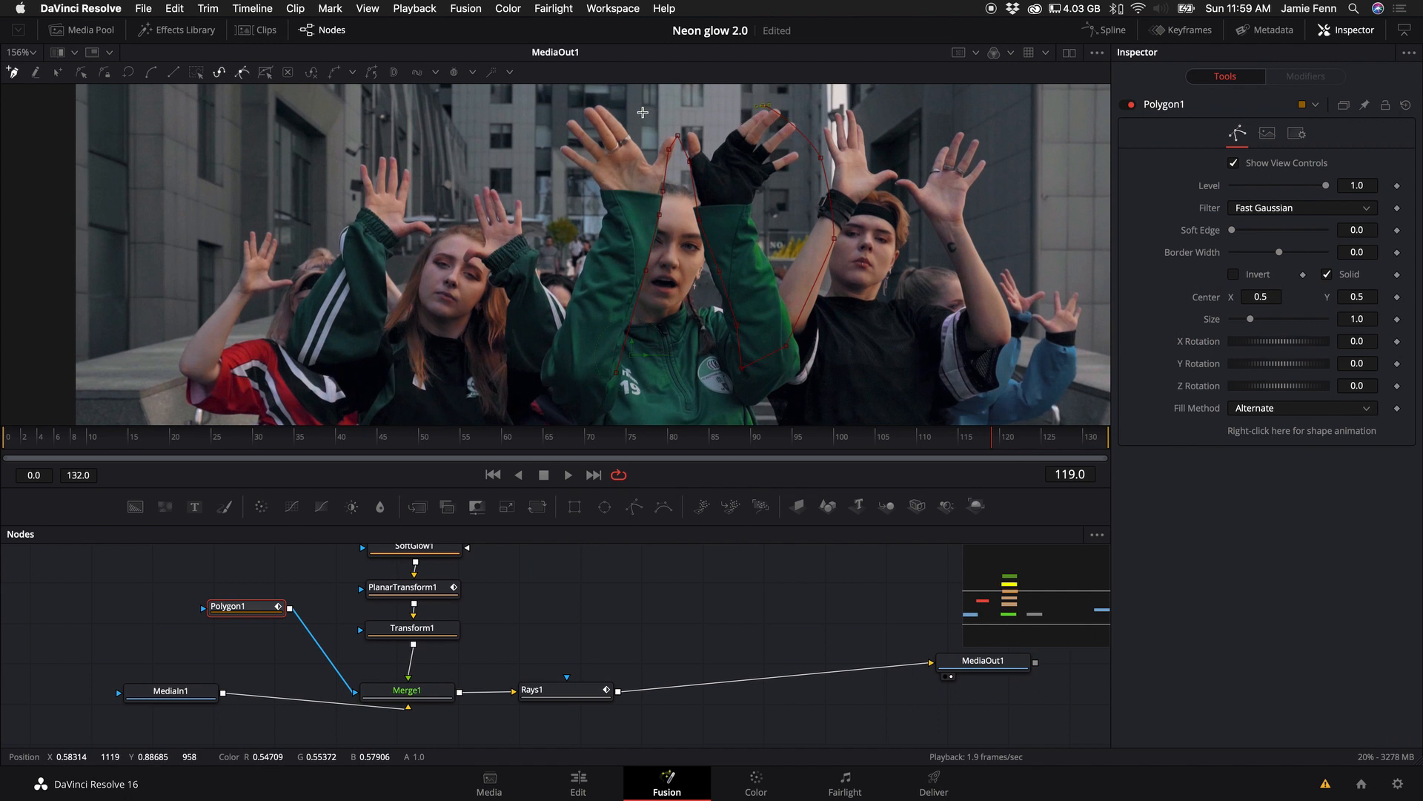
left_click(642, 112)
left_click(534, 156)
left_click(522, 258)
left_click(561, 362)
left_click(591, 386)
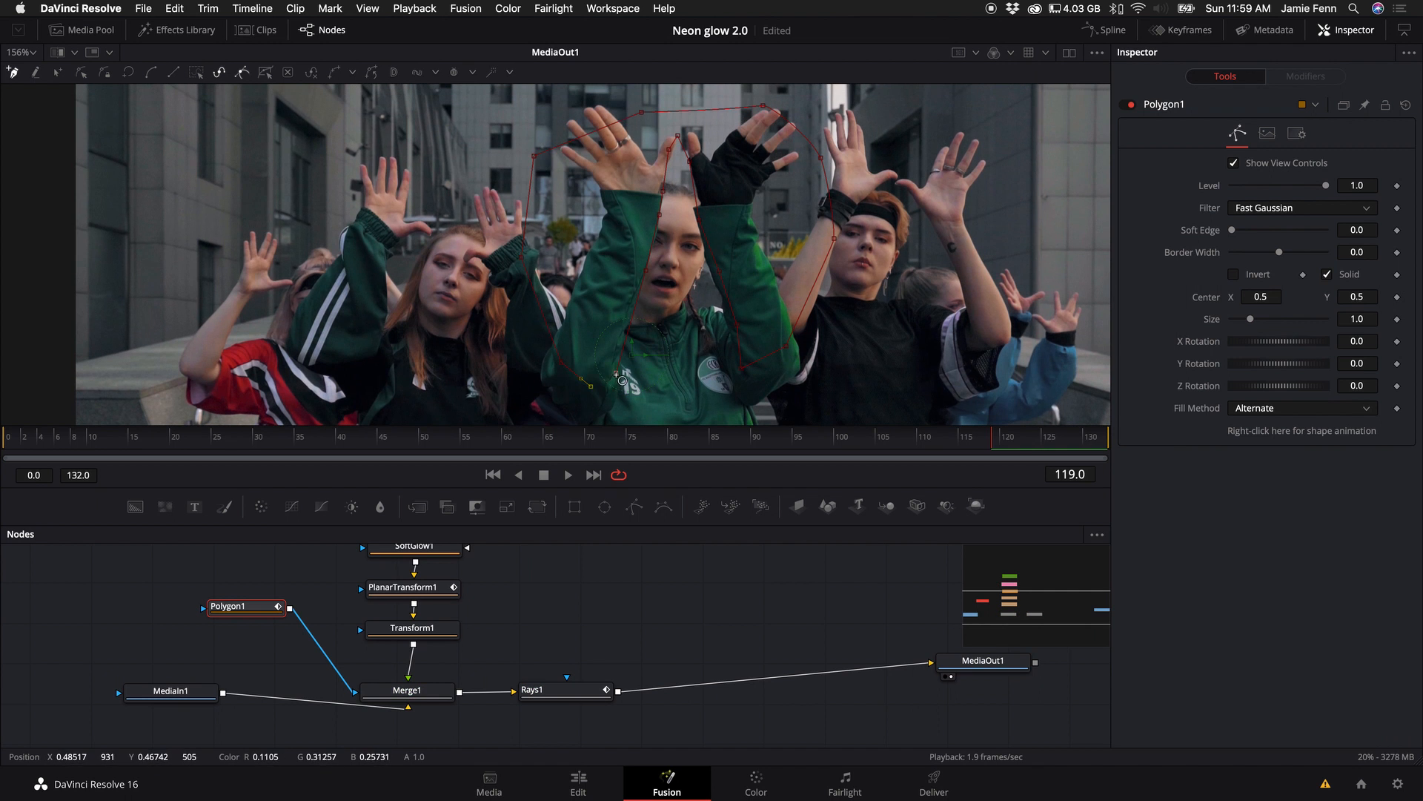
left_click(617, 375)
left_click(1234, 276)
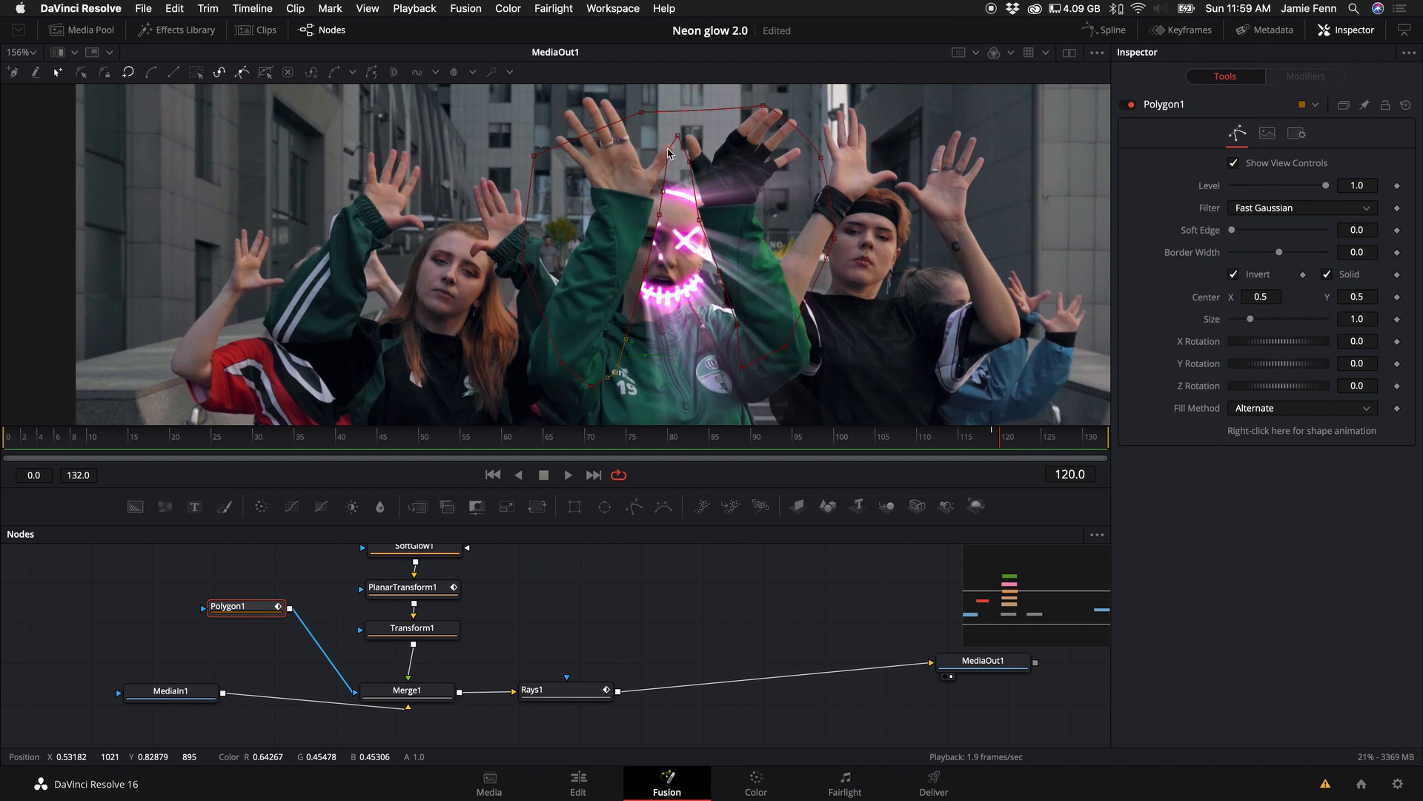
Move the polygon points on frame 120 to refit the mask to the inner edges of the lead dancer's arms.
left_click_drag(669, 150, 624, 304)
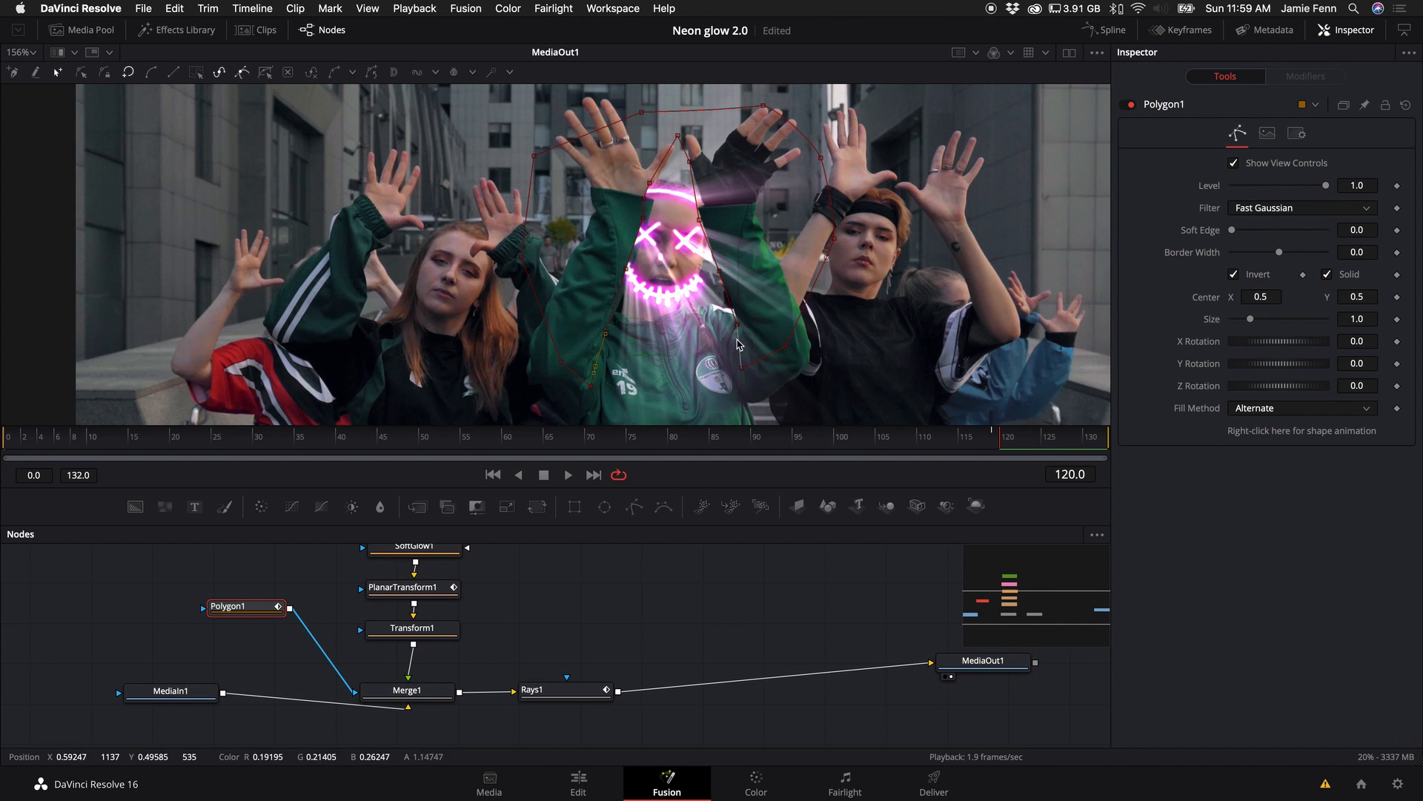
left_click_drag(748, 366, 762, 342)
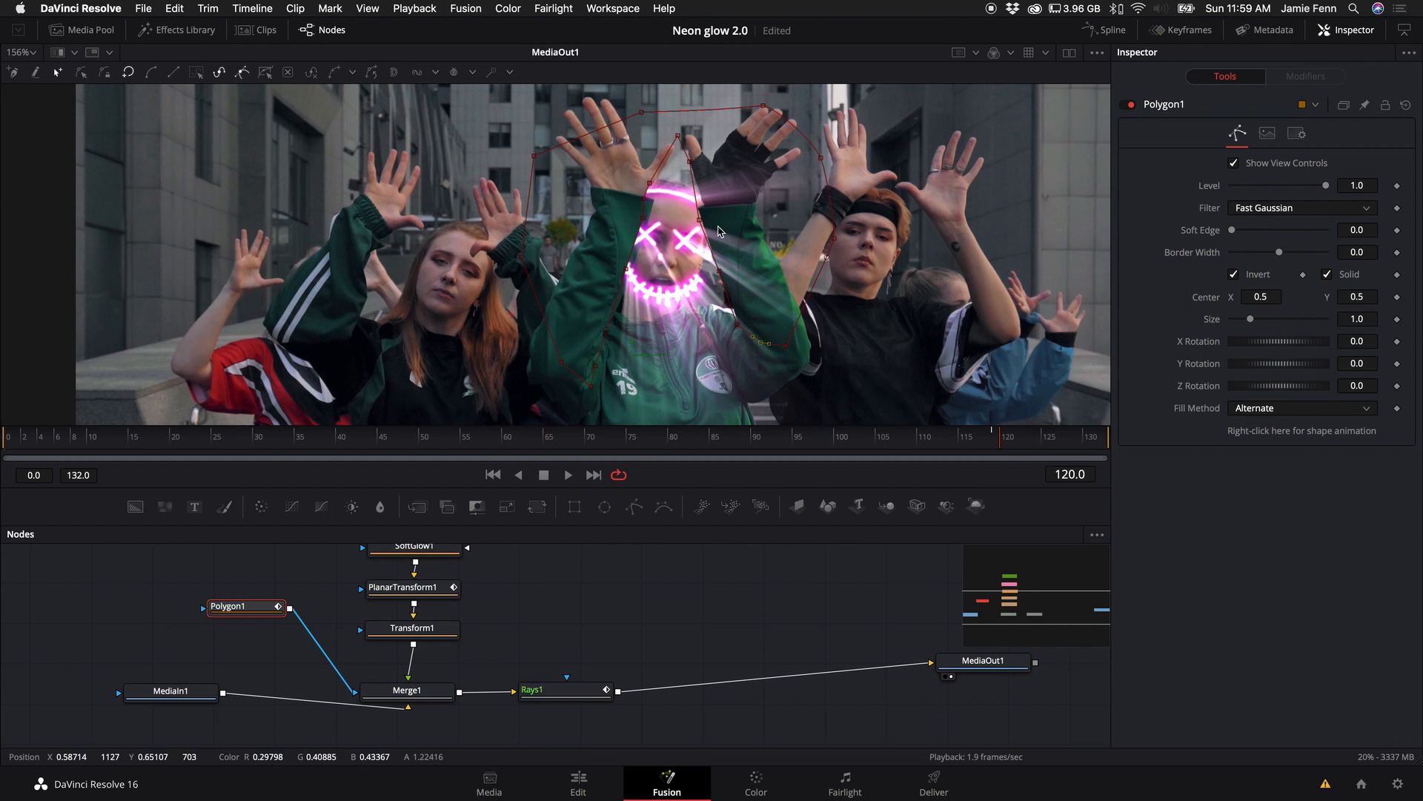
left_click_drag(701, 220, 707, 221)
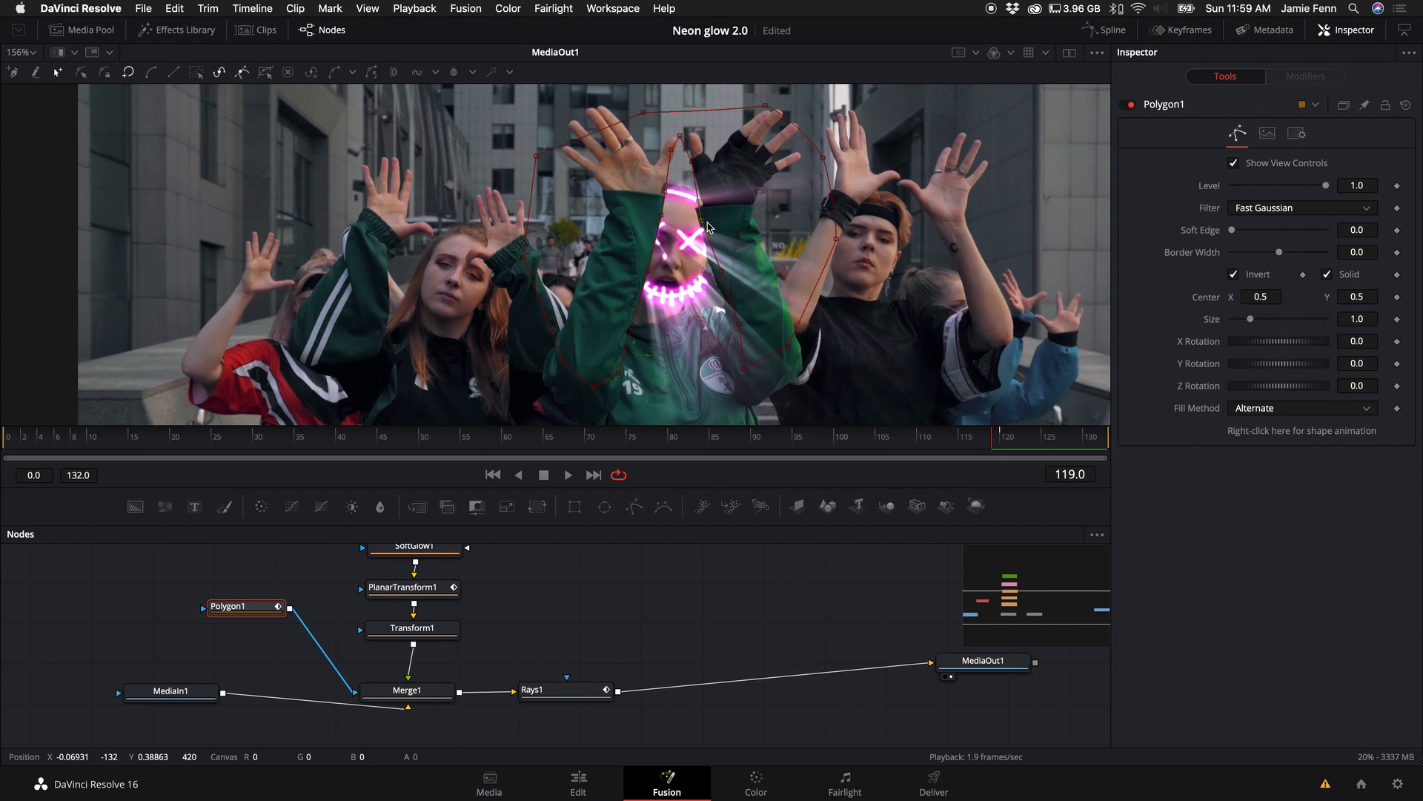
Adjust the polygon points on frame 121 to follow the lead dancer's arms and elbows.
key("Right")
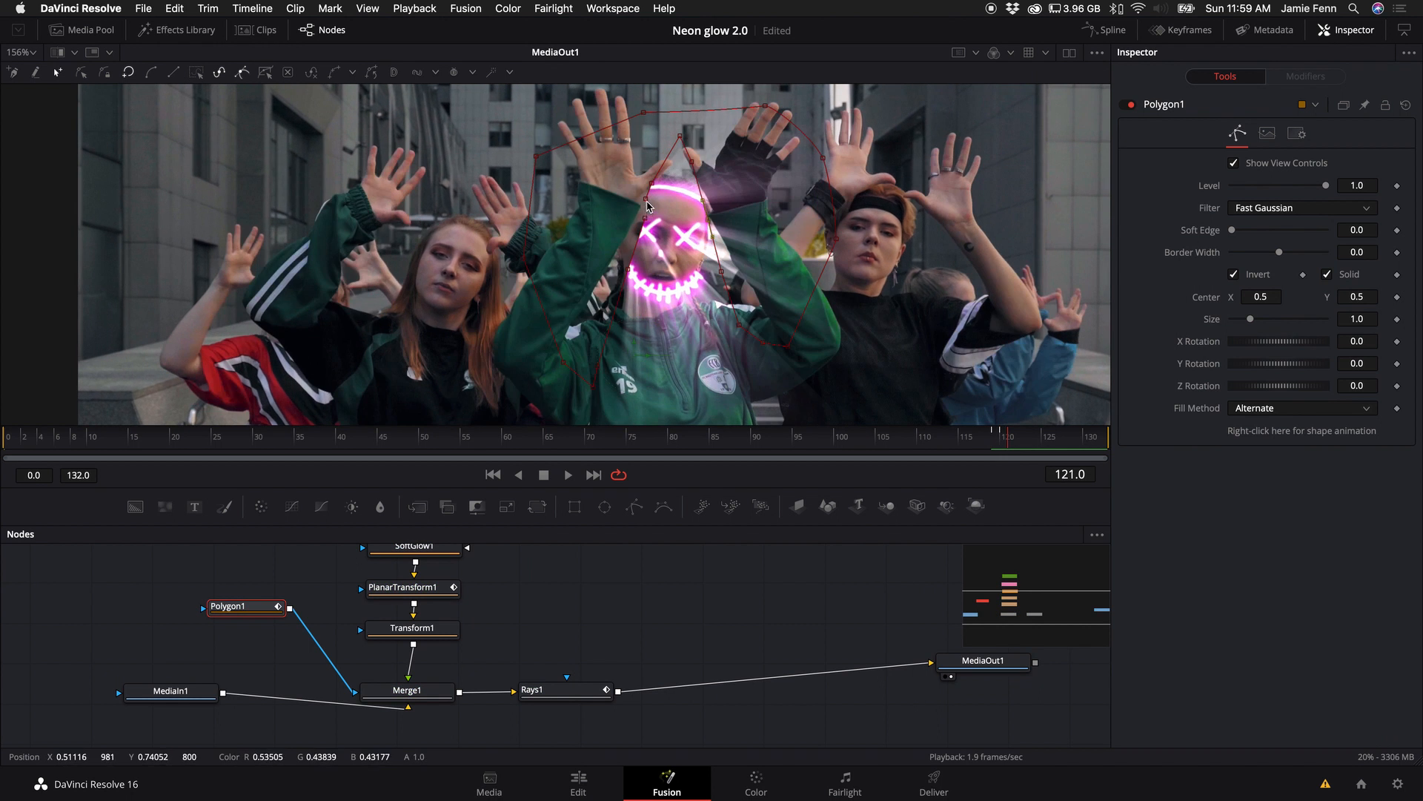
left_click_drag(646, 199, 633, 211)
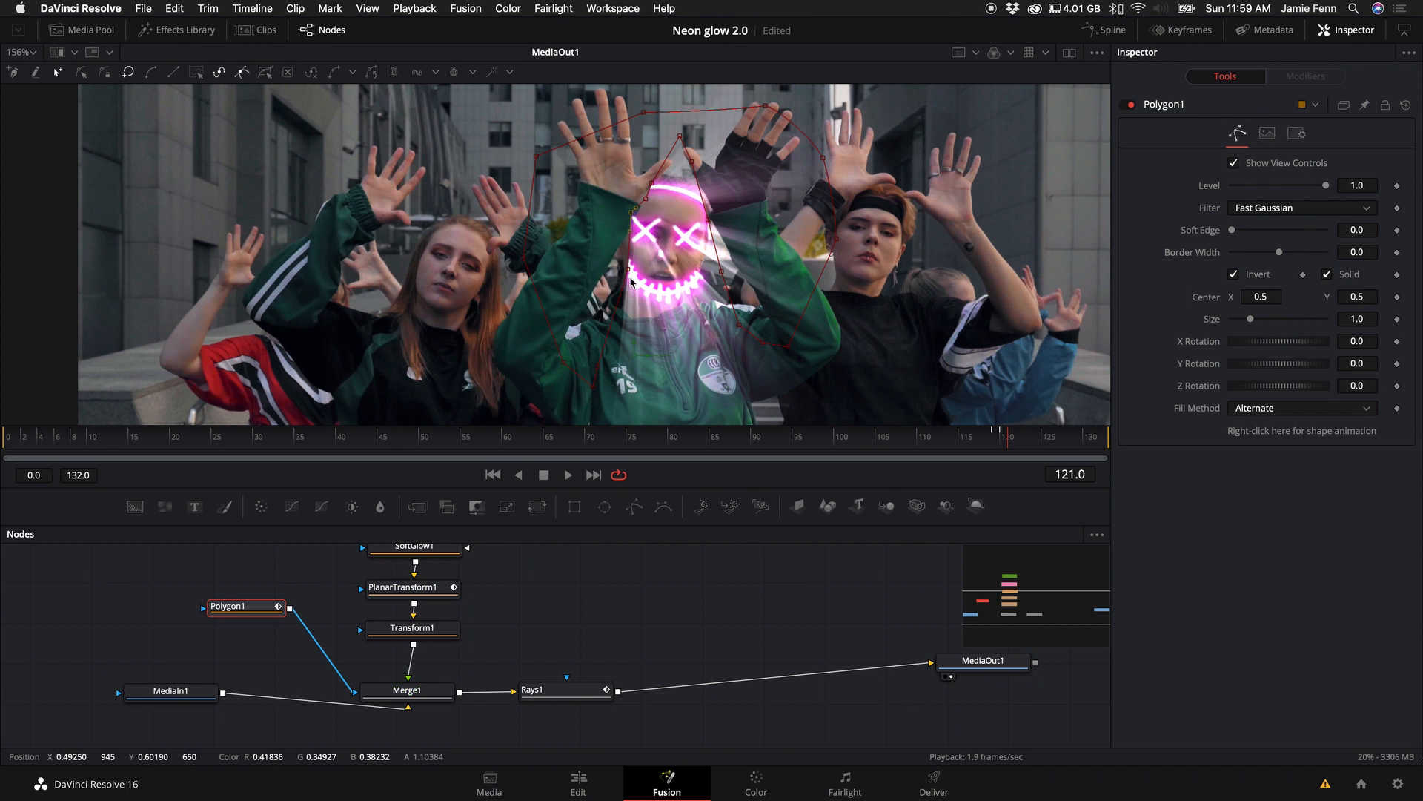
left_click_drag(628, 269, 605, 268)
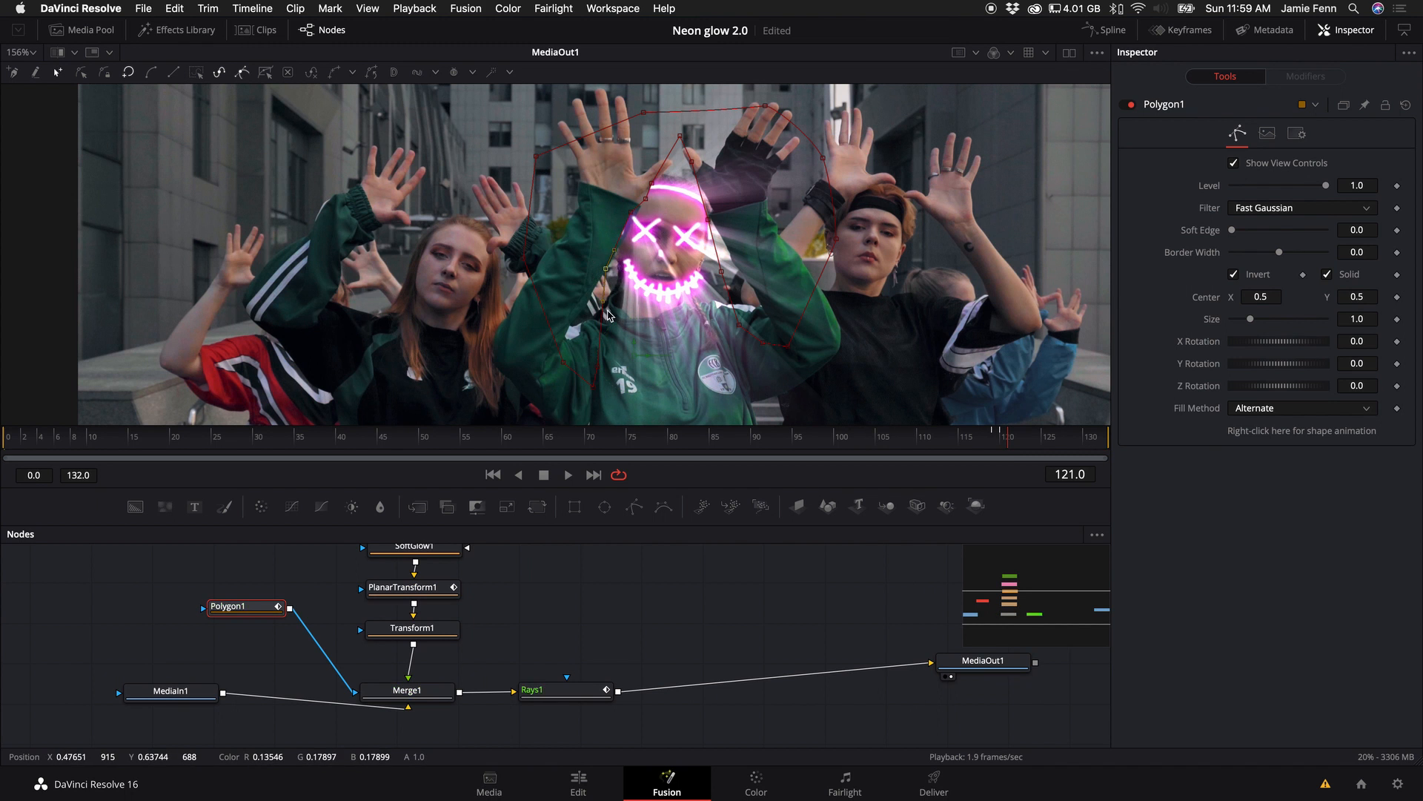
left_click_drag(593, 386, 570, 359)
left_click_drag(740, 325, 740, 267)
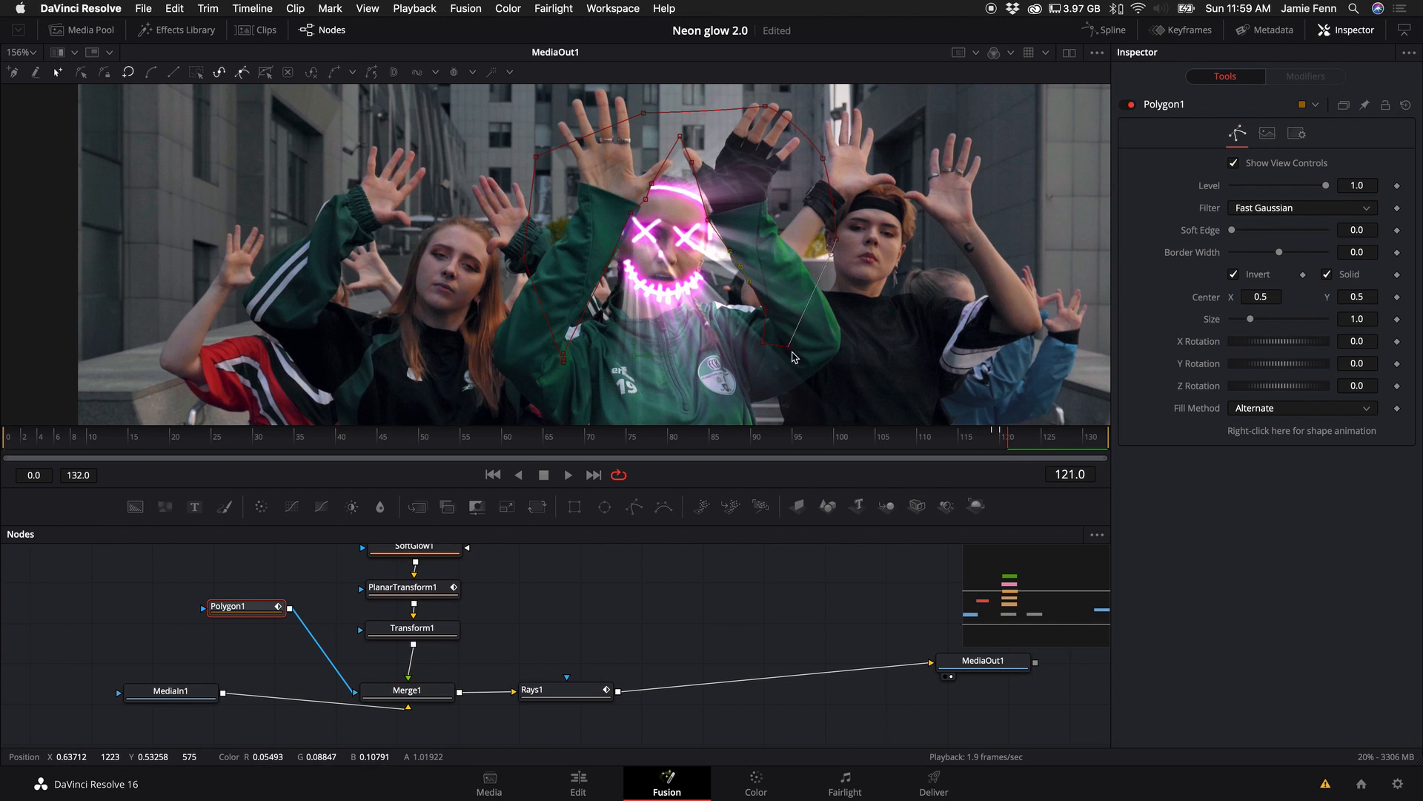
left_click_drag(763, 344, 783, 337)
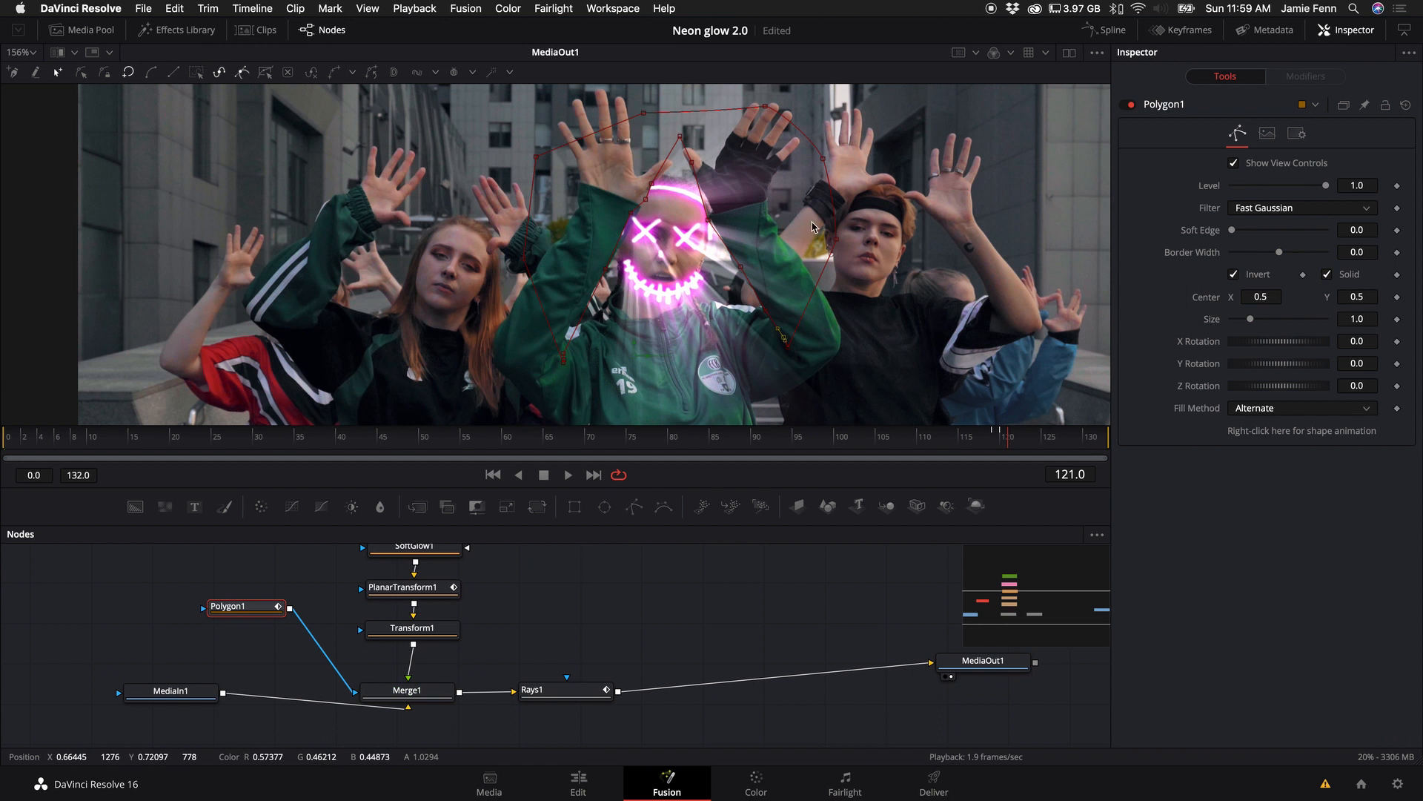
Step back and forth between frames 119 and 121 to check how the polygon mask follows the arms.
key("Left")
key("Left")
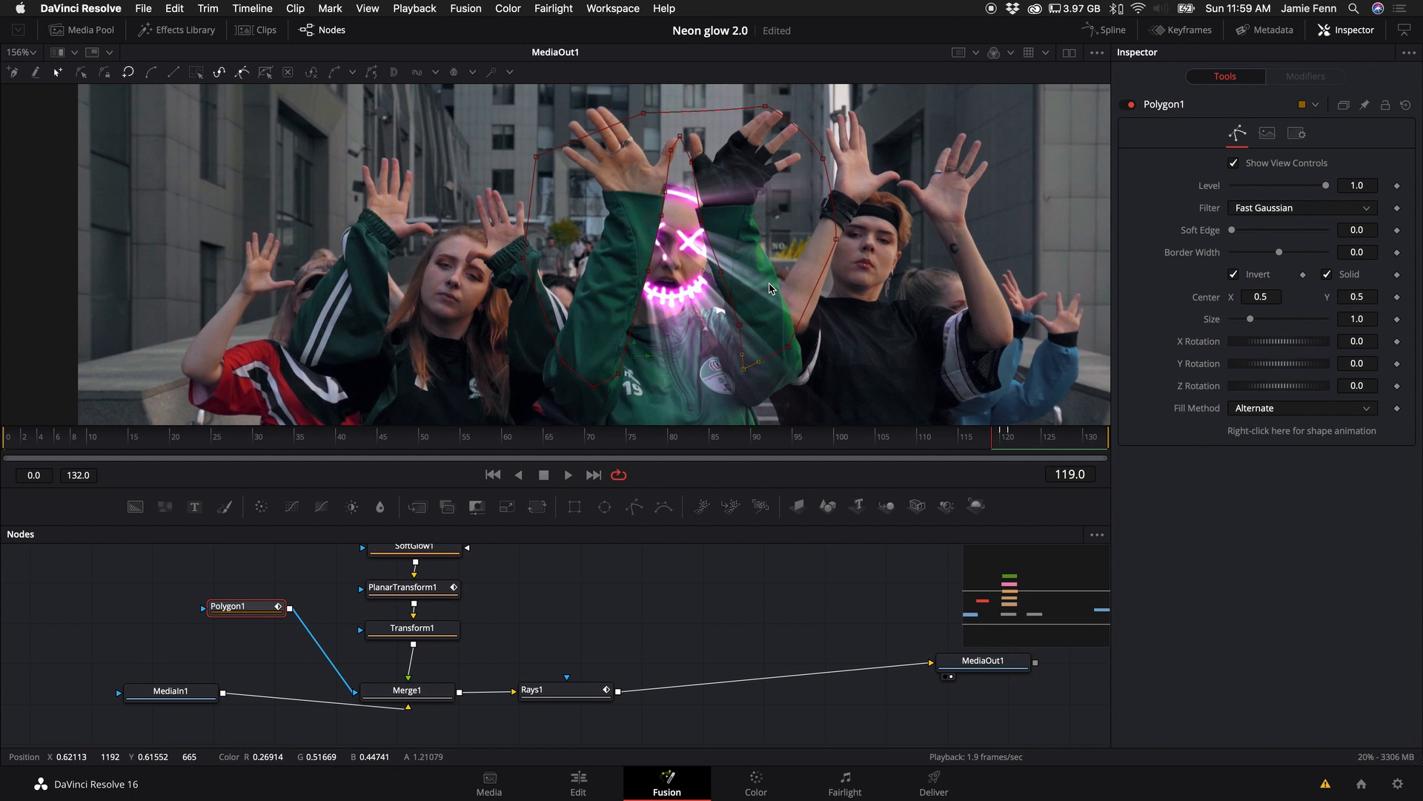
key("Right")
key("Right")
key("Left")
key("Right")
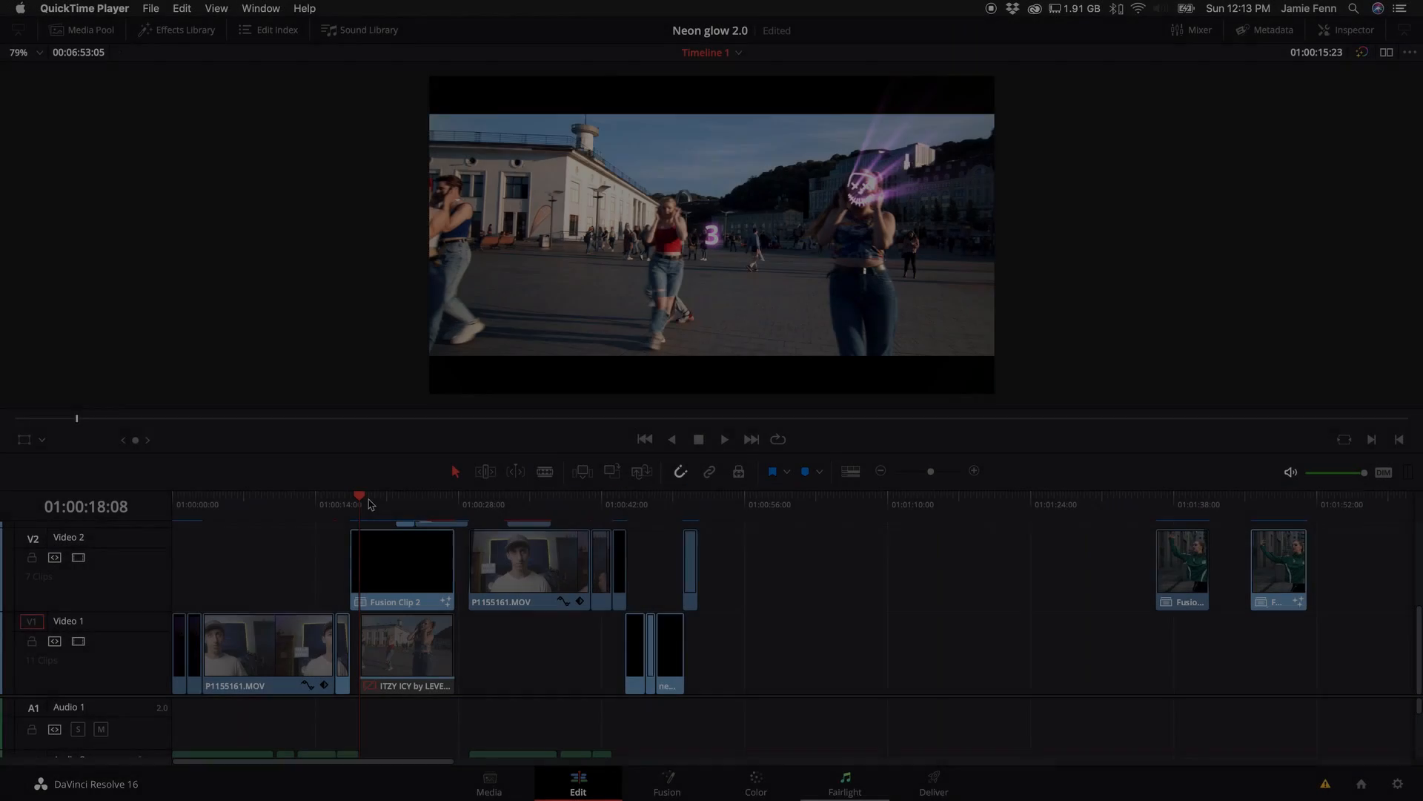
key("space")
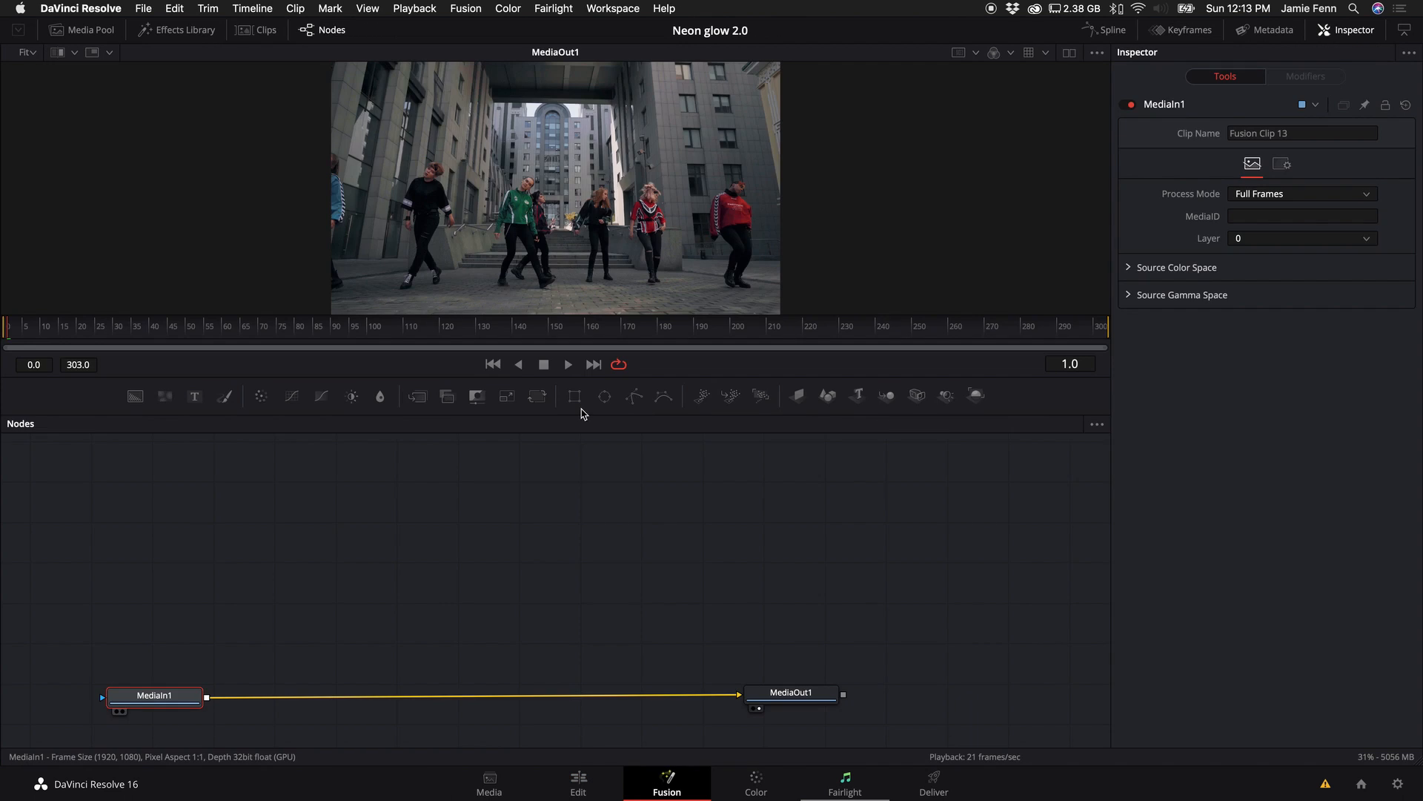
left_click_drag(200, 701, 220, 702)
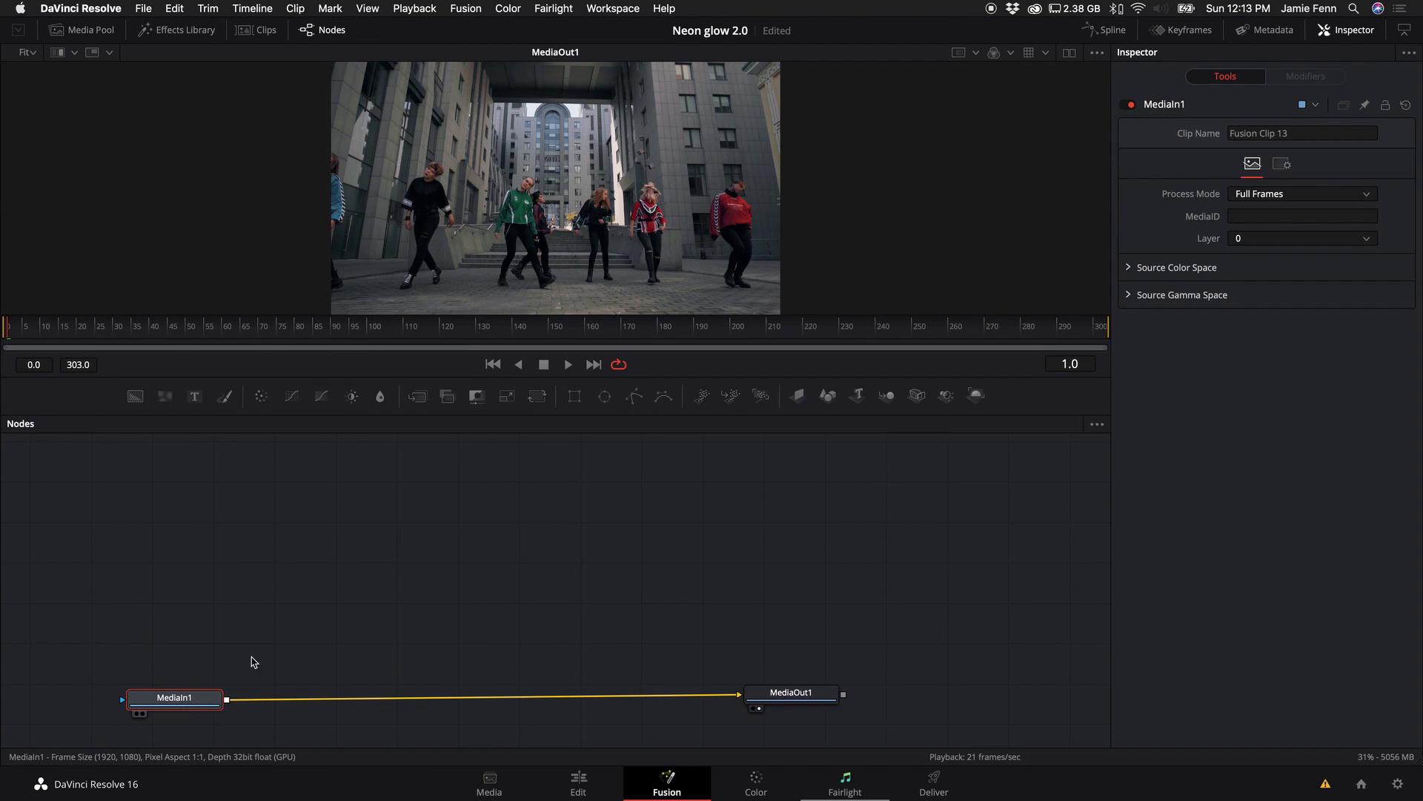
left_click(340, 558)
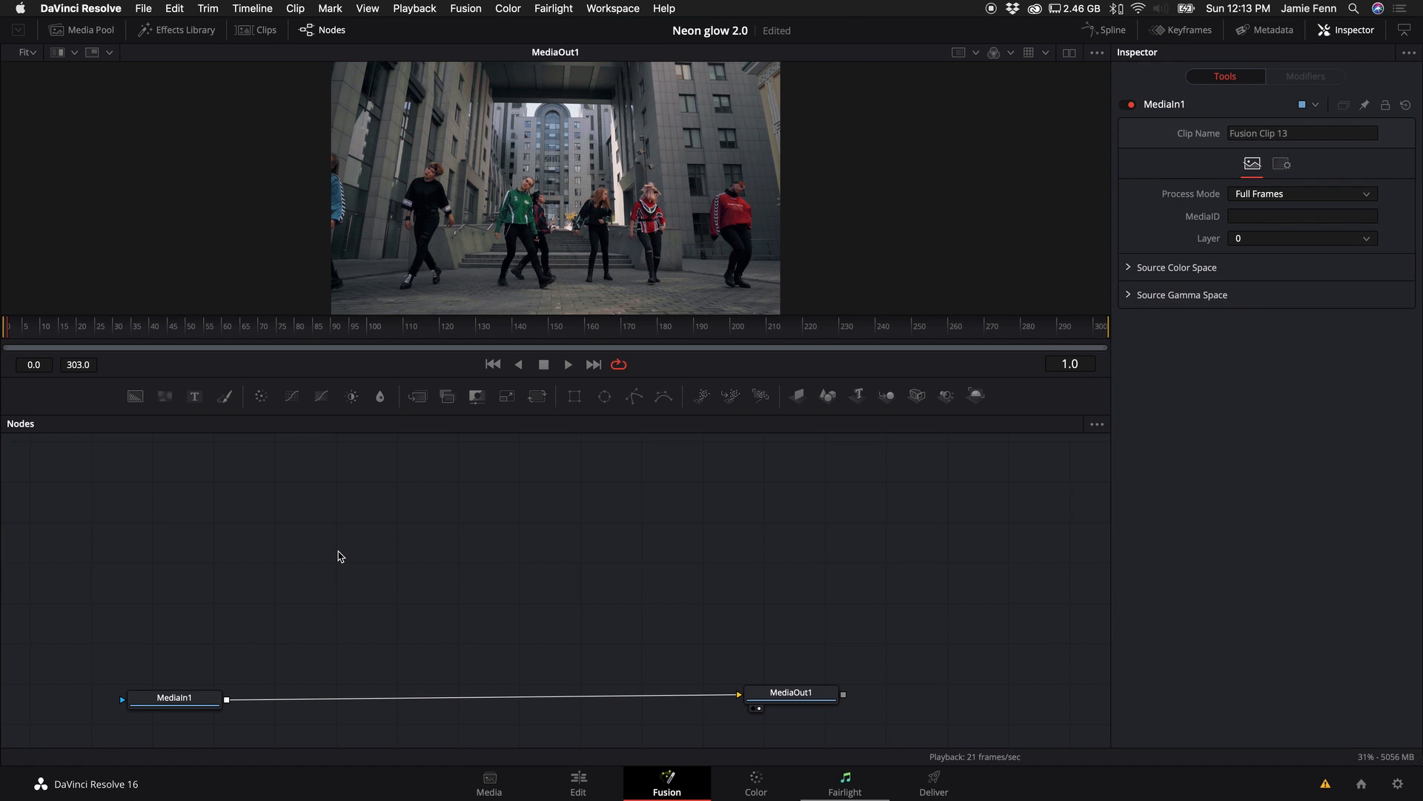
left_click(200, 698)
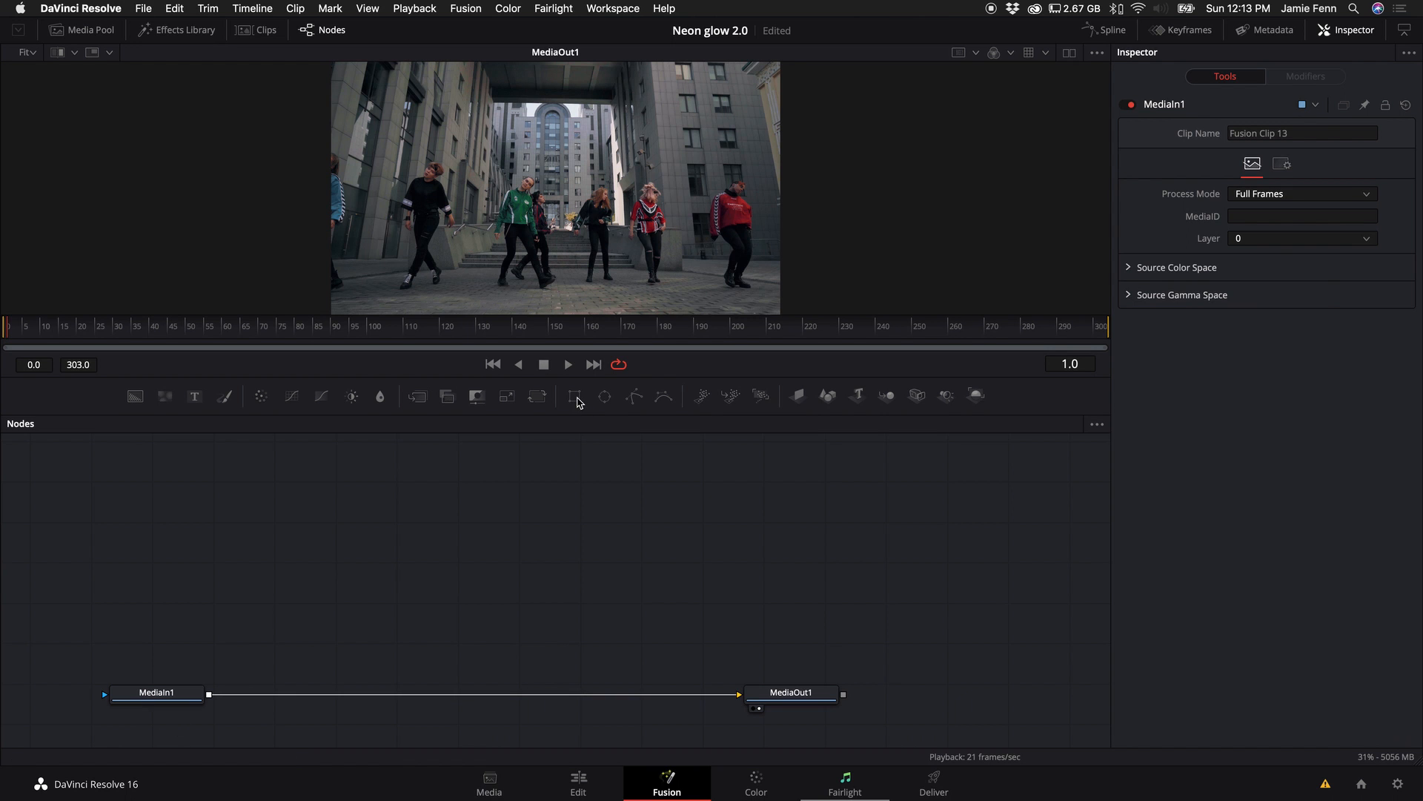
Add a Rectangle mask node and a Background node, and connect the rectangle as the Background1 mask.
left_click(576, 397)
left_click_drag(307, 534, 350, 479)
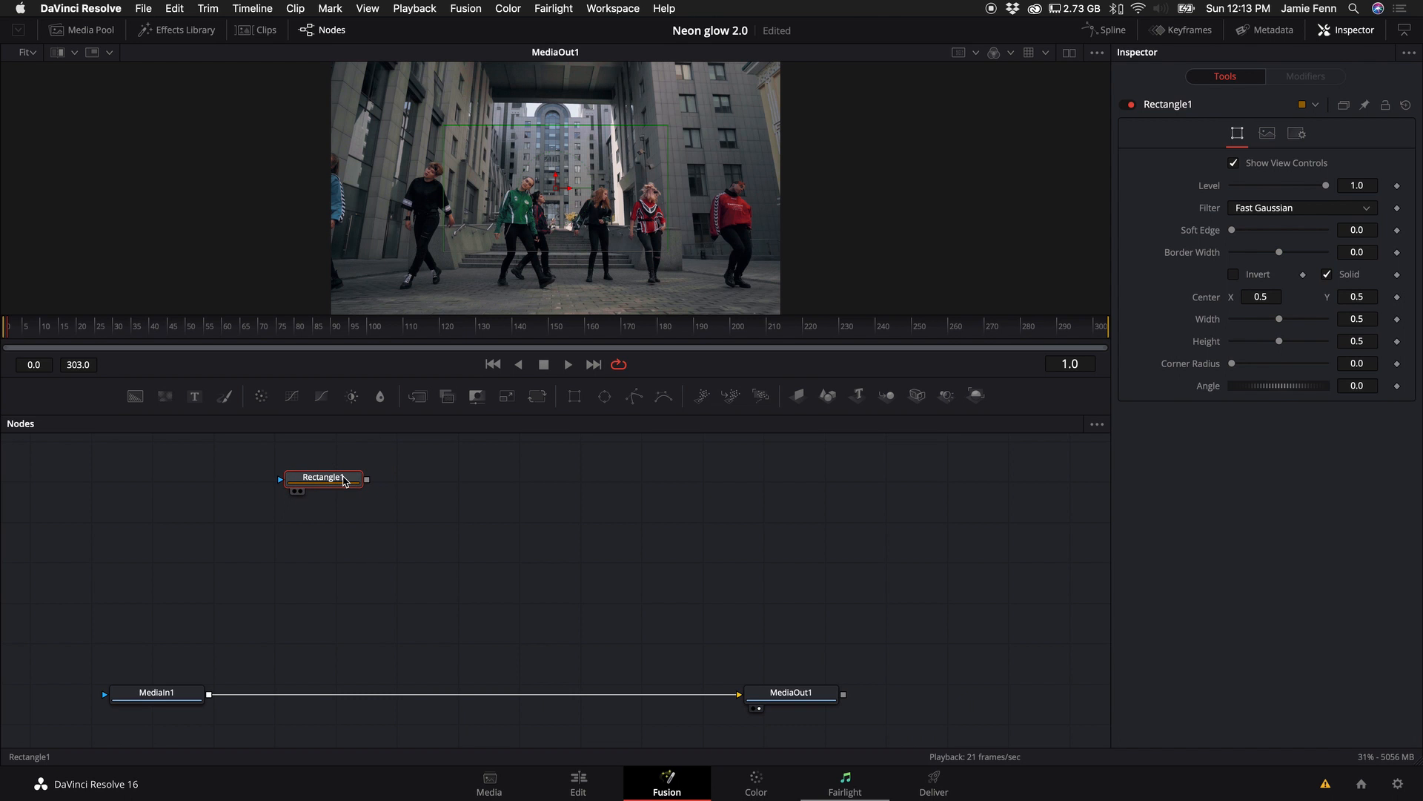
key("shift+space")
type("back")
key("Return")
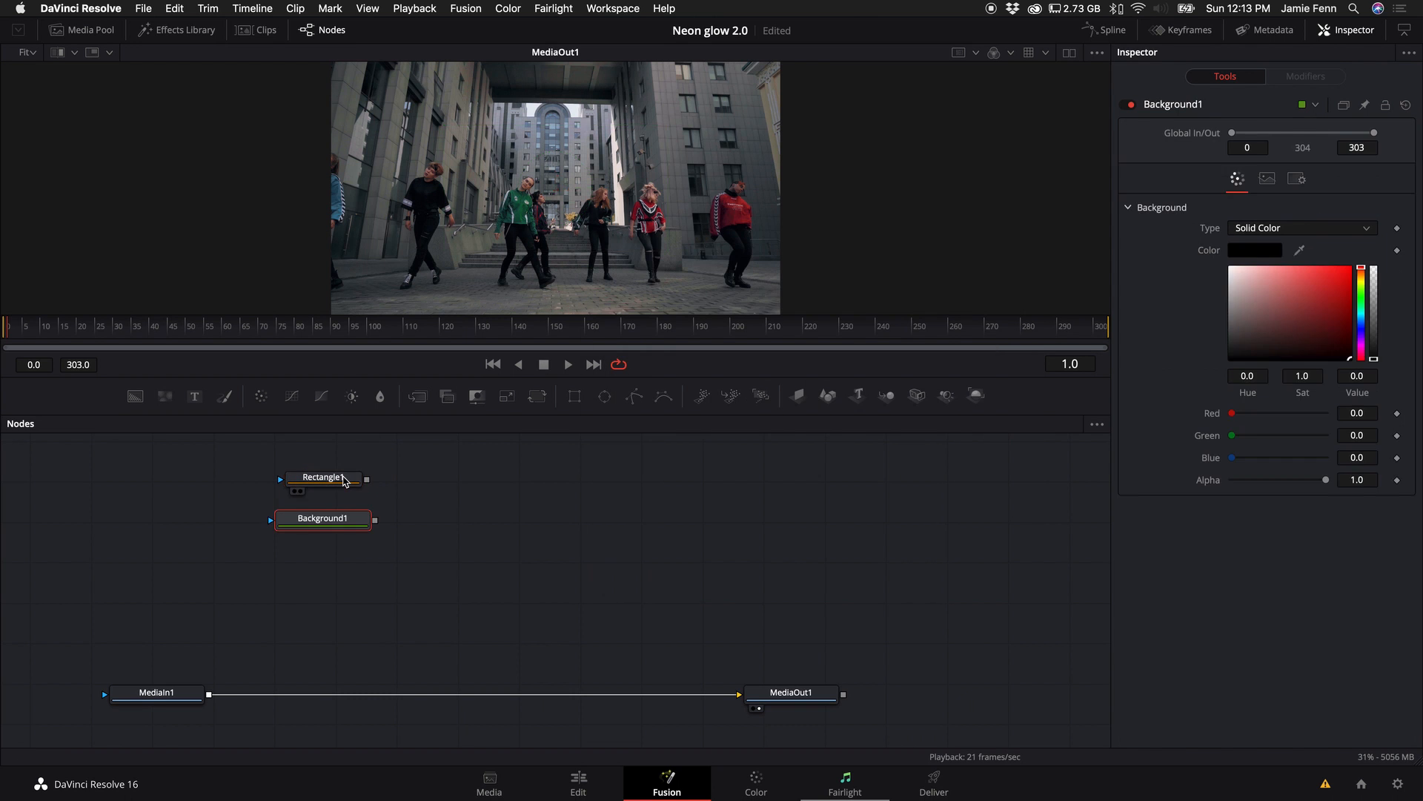
left_click_drag(367, 480, 336, 530)
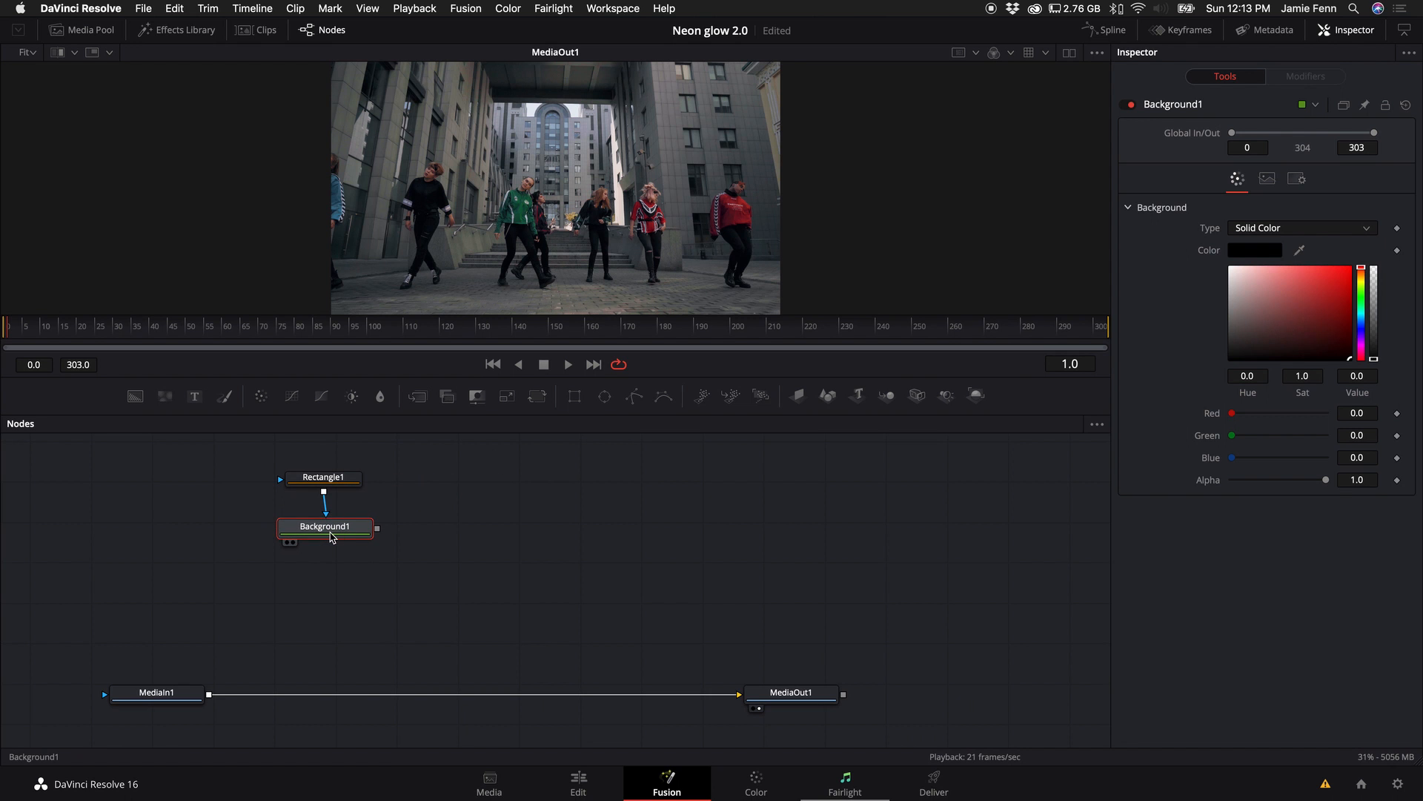
Add a Soft Glow node after Background1 and place it below the background in the node graph.
key("shift+space")
type("soft")
key("Return")
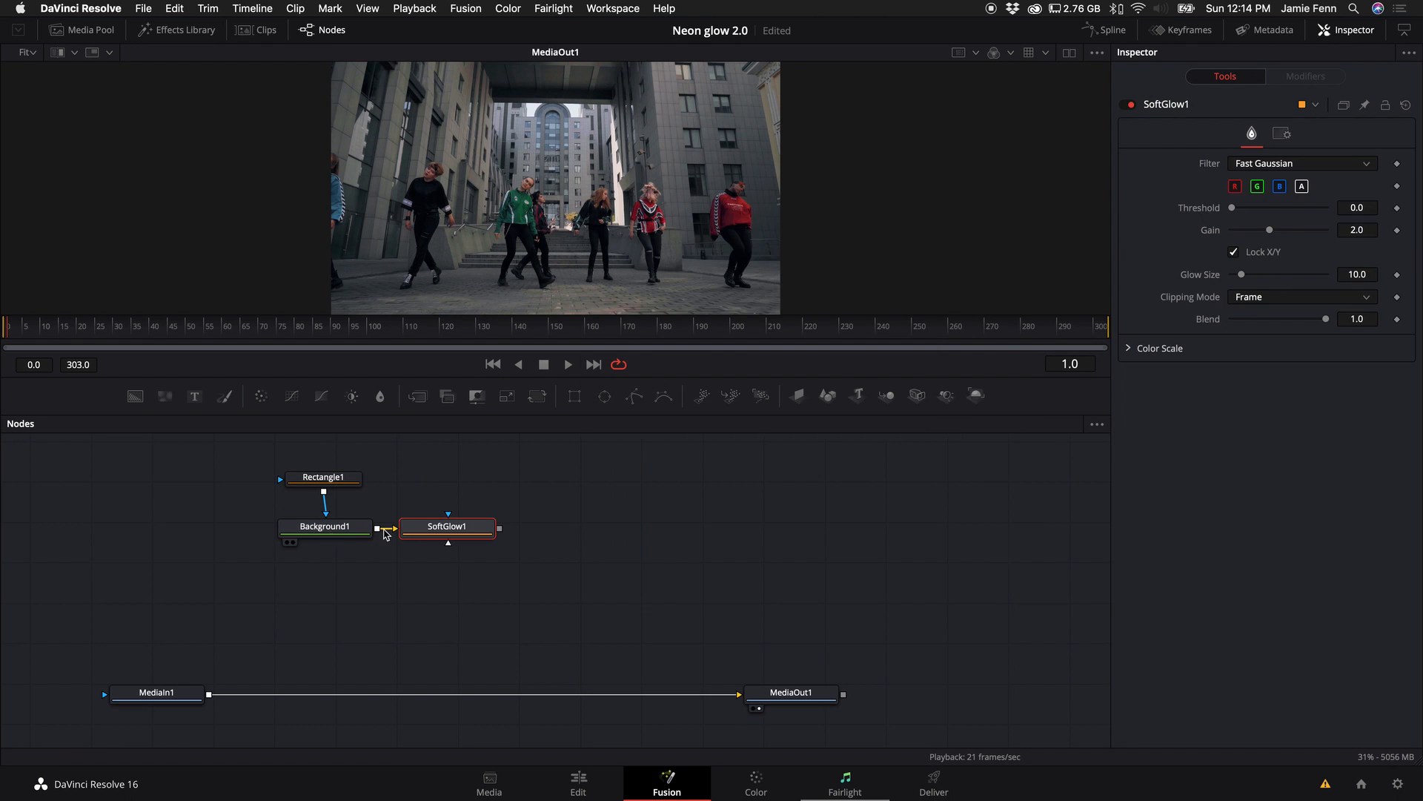
left_click_drag(423, 530, 321, 572)
Insert a Merge node between MediaIn1 and MediaOut1 with SoftGlow1 connected as its foreground.
left_click(417, 395)
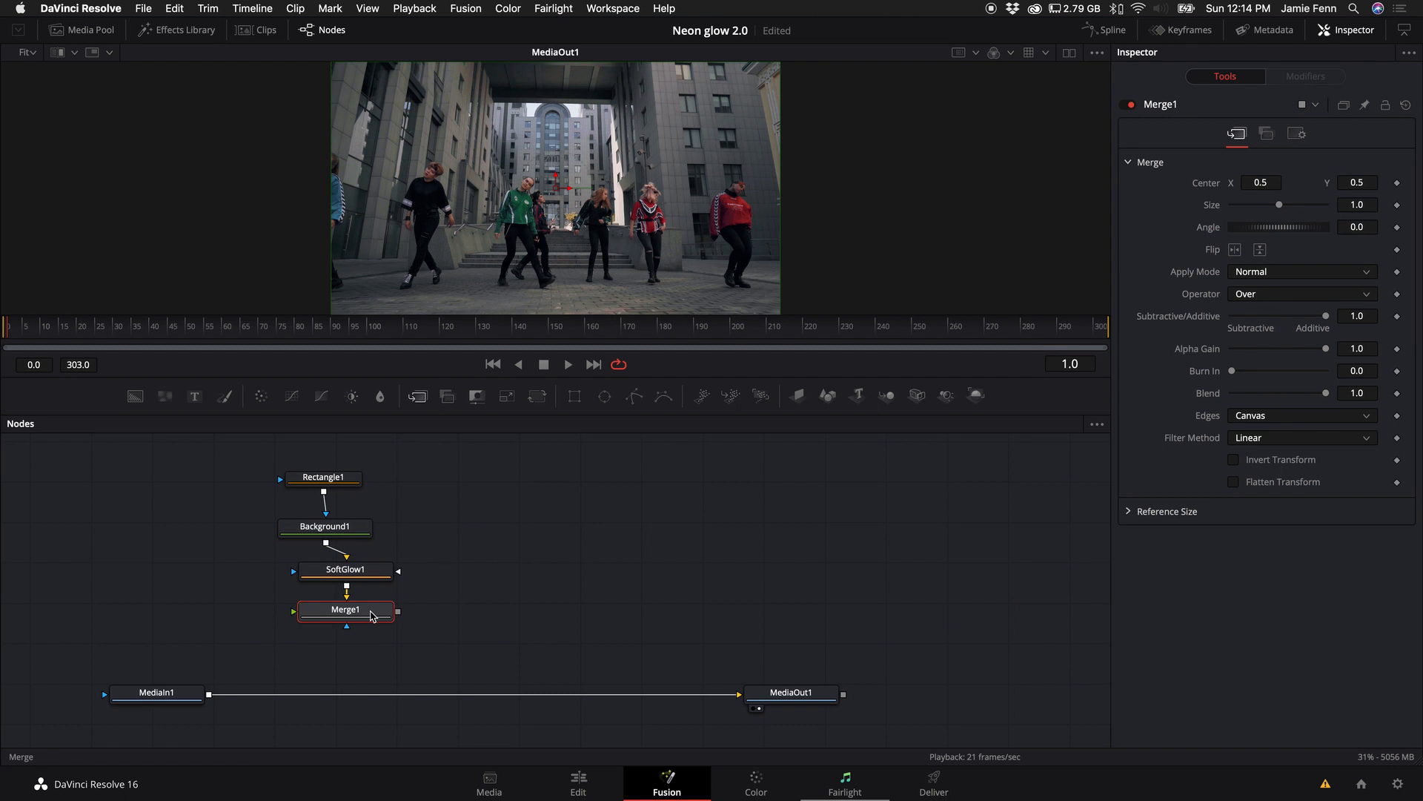
left_click_drag(371, 615, 423, 696)
left_click_drag(398, 572, 401, 682)
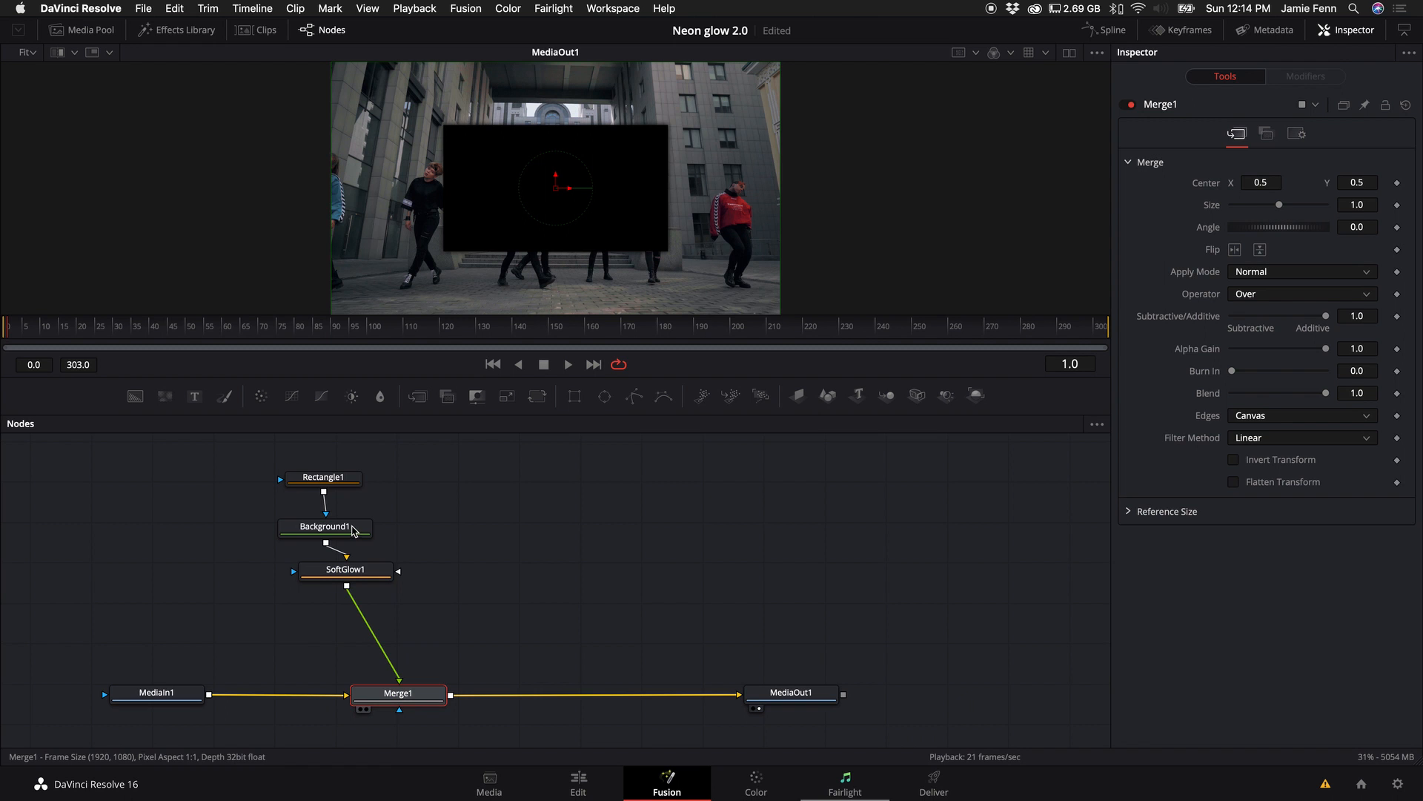
Spread out the Rectangle1, Background1 and SoftGlow1 nodes above Merge1.
left_click(347, 480)
left_click(344, 530)
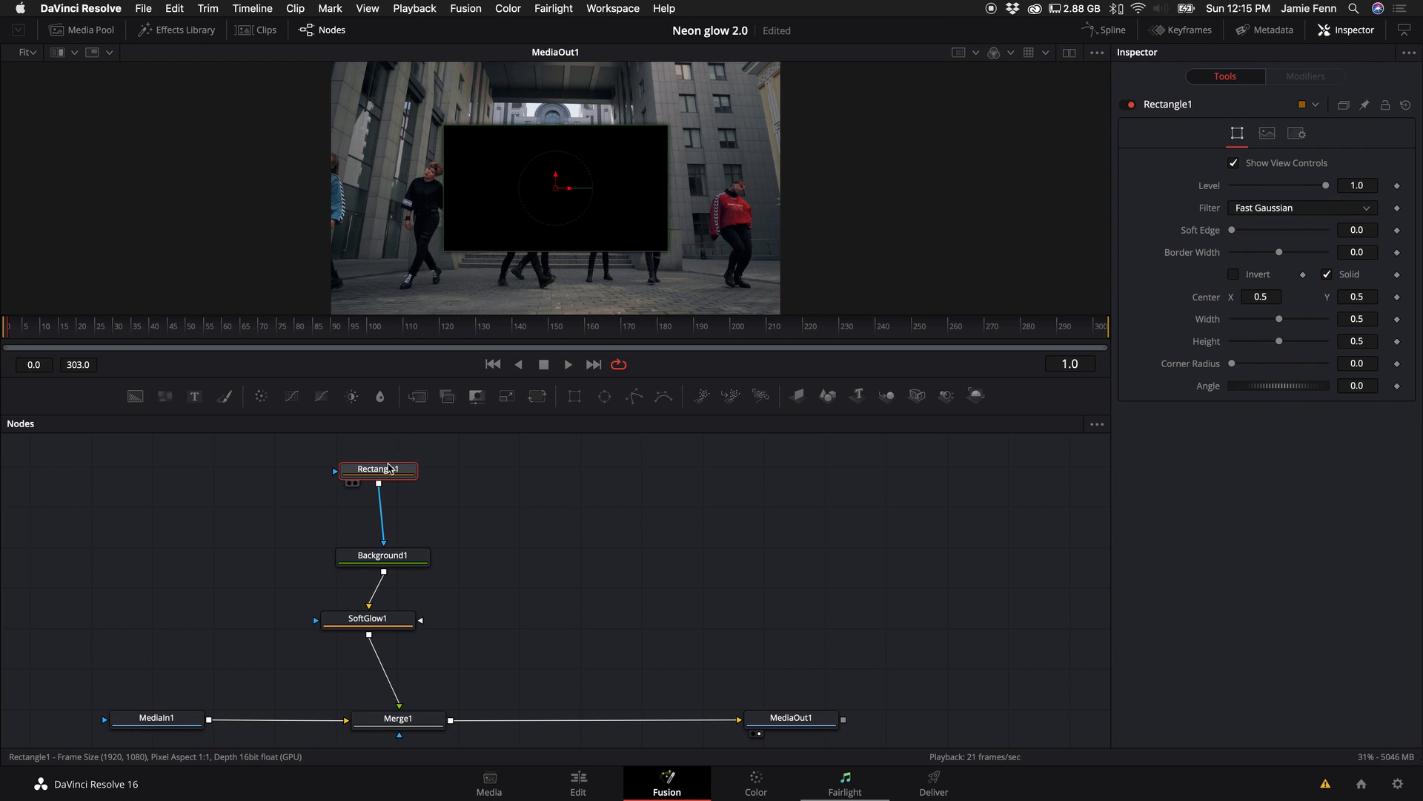
left_click_drag(389, 467, 424, 472)
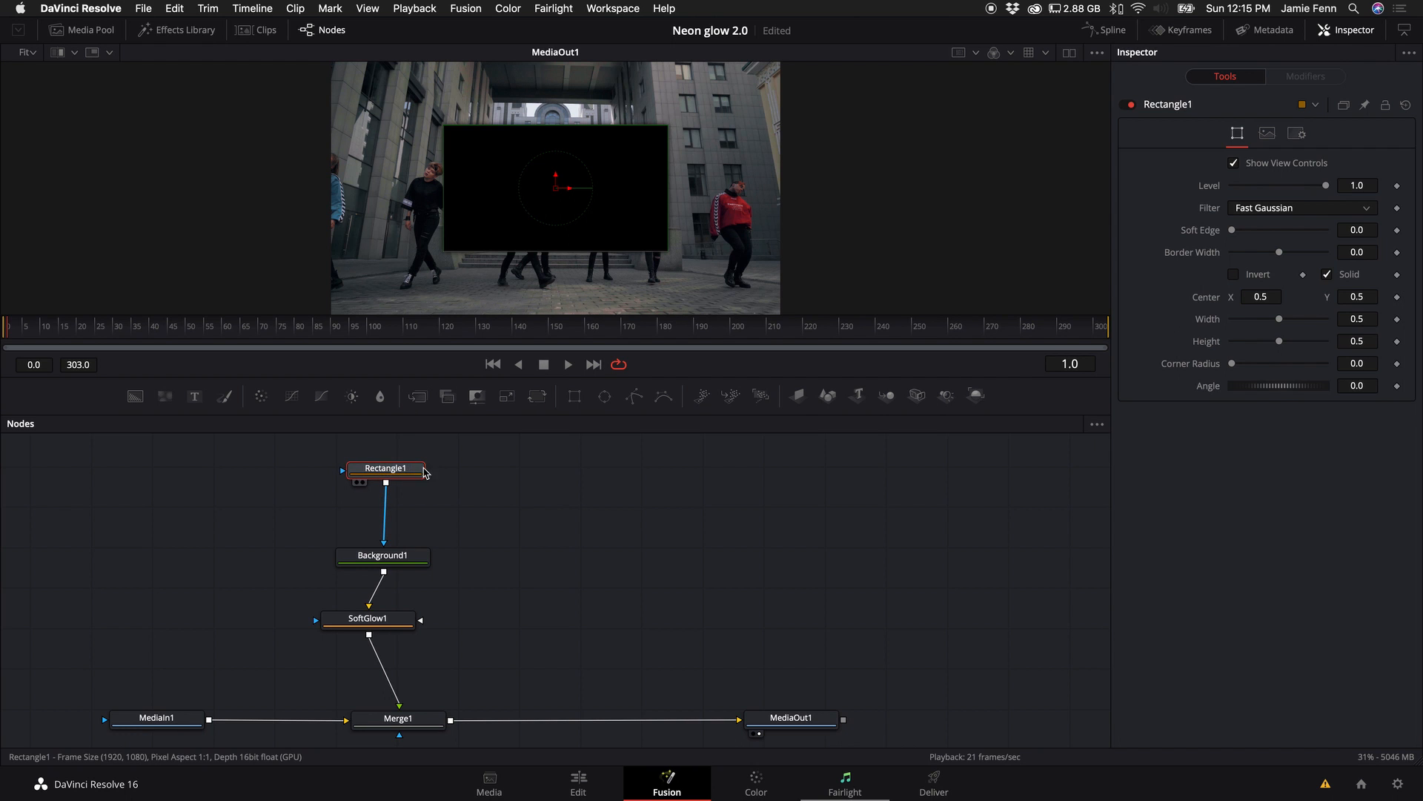
Turn off Solid on Rectangle1 and set its border width to 0.013 to make a rectangular outline.
left_click(1327, 275)
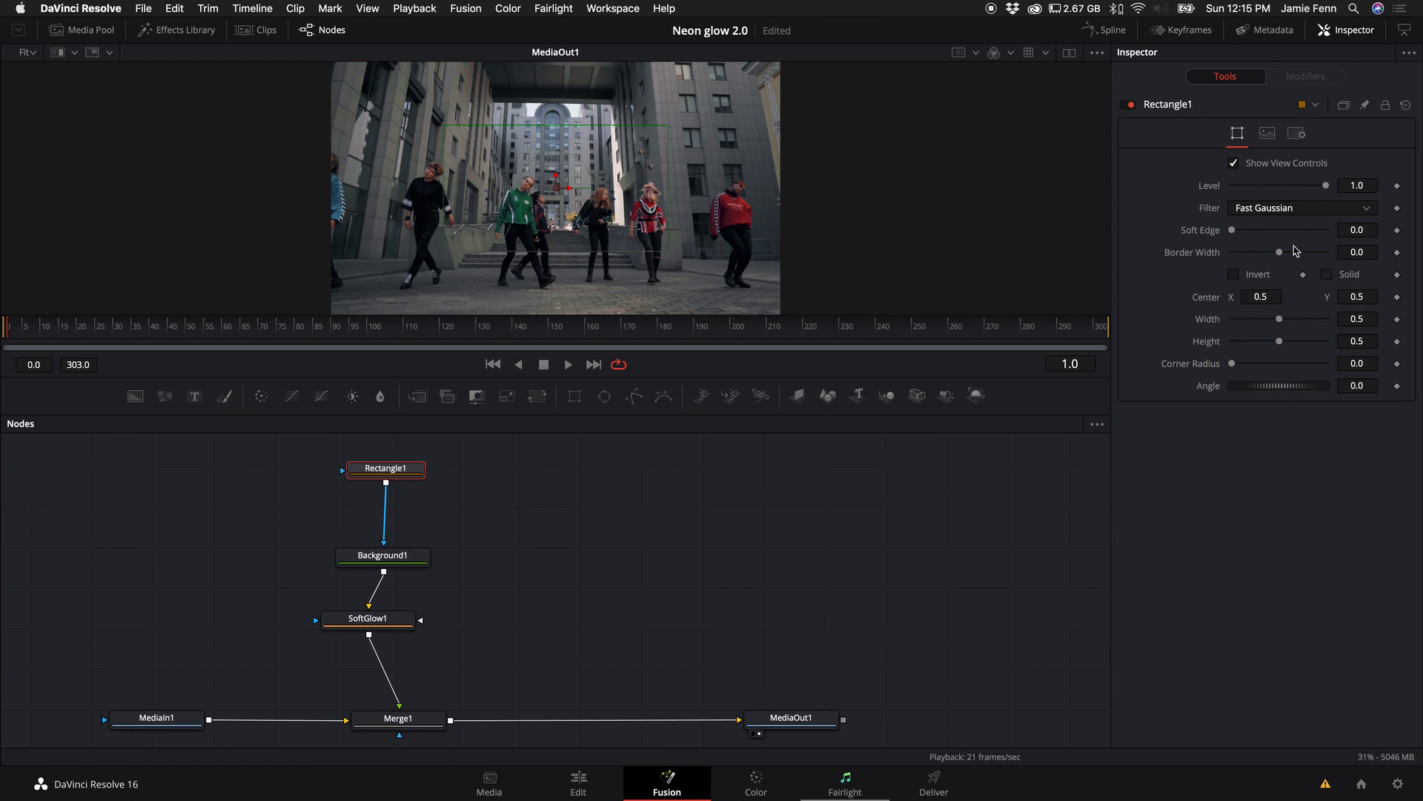
left_click_drag(1282, 255, 1284, 256)
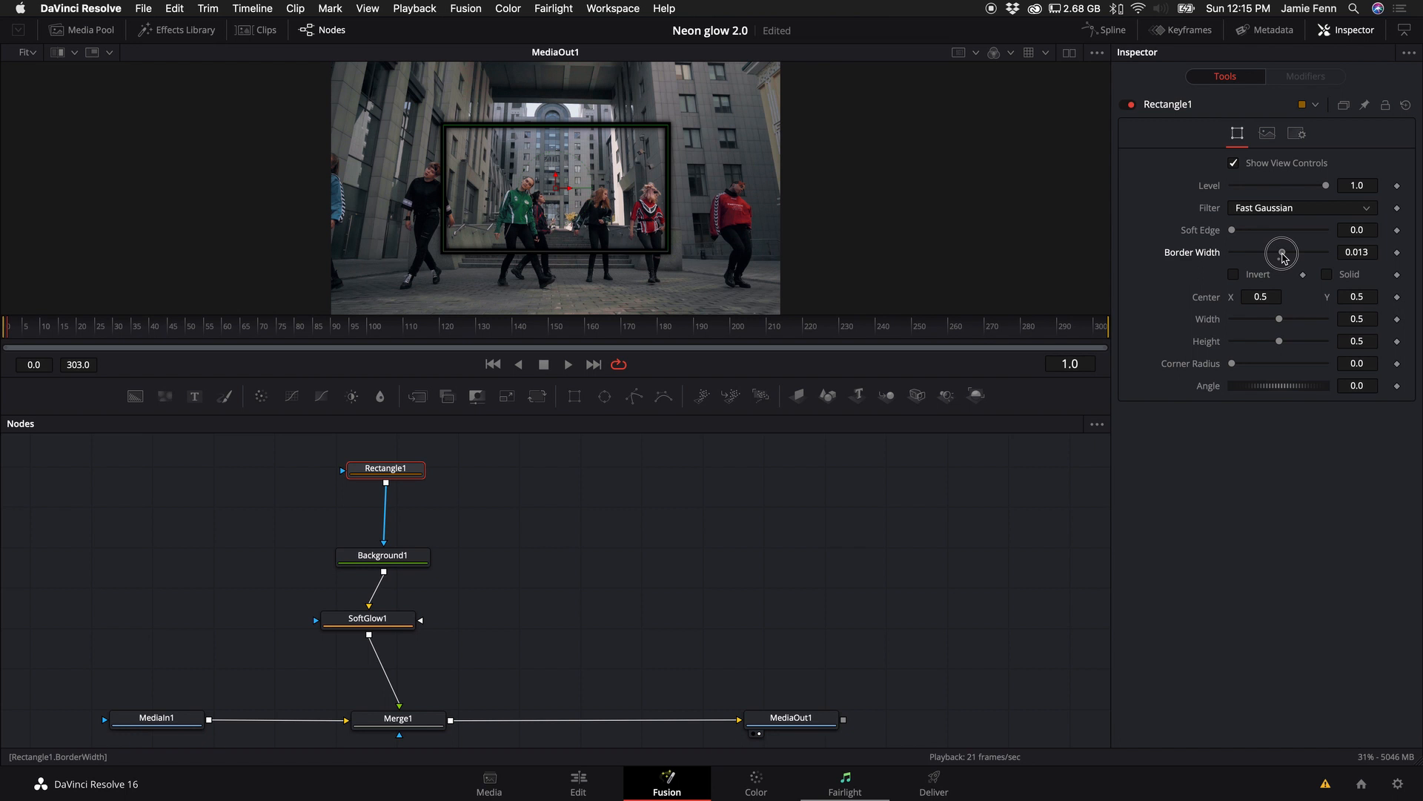
scroll(603, 134, "up", 5)
scroll(553, 199, "down", 5)
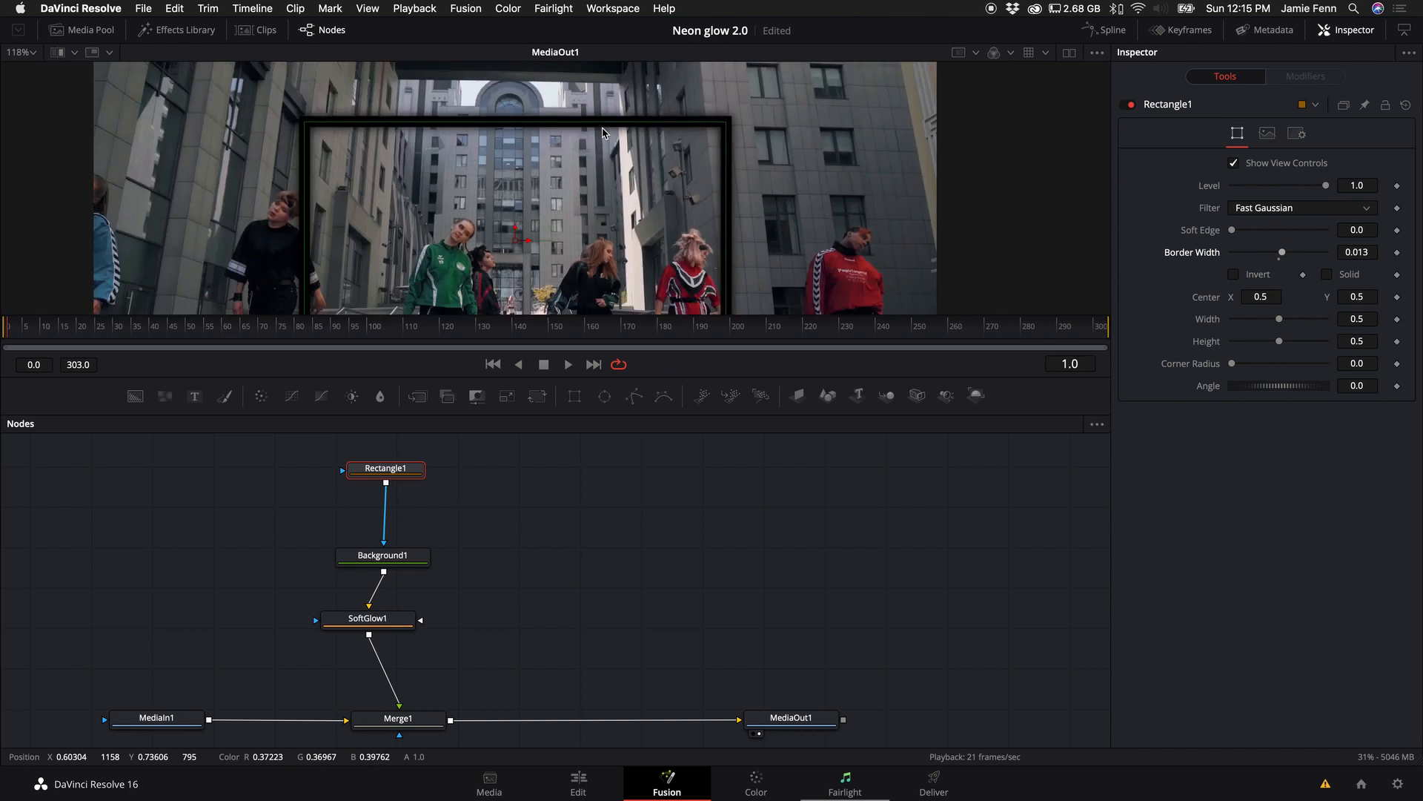
scroll(534, 207, "up", 3)
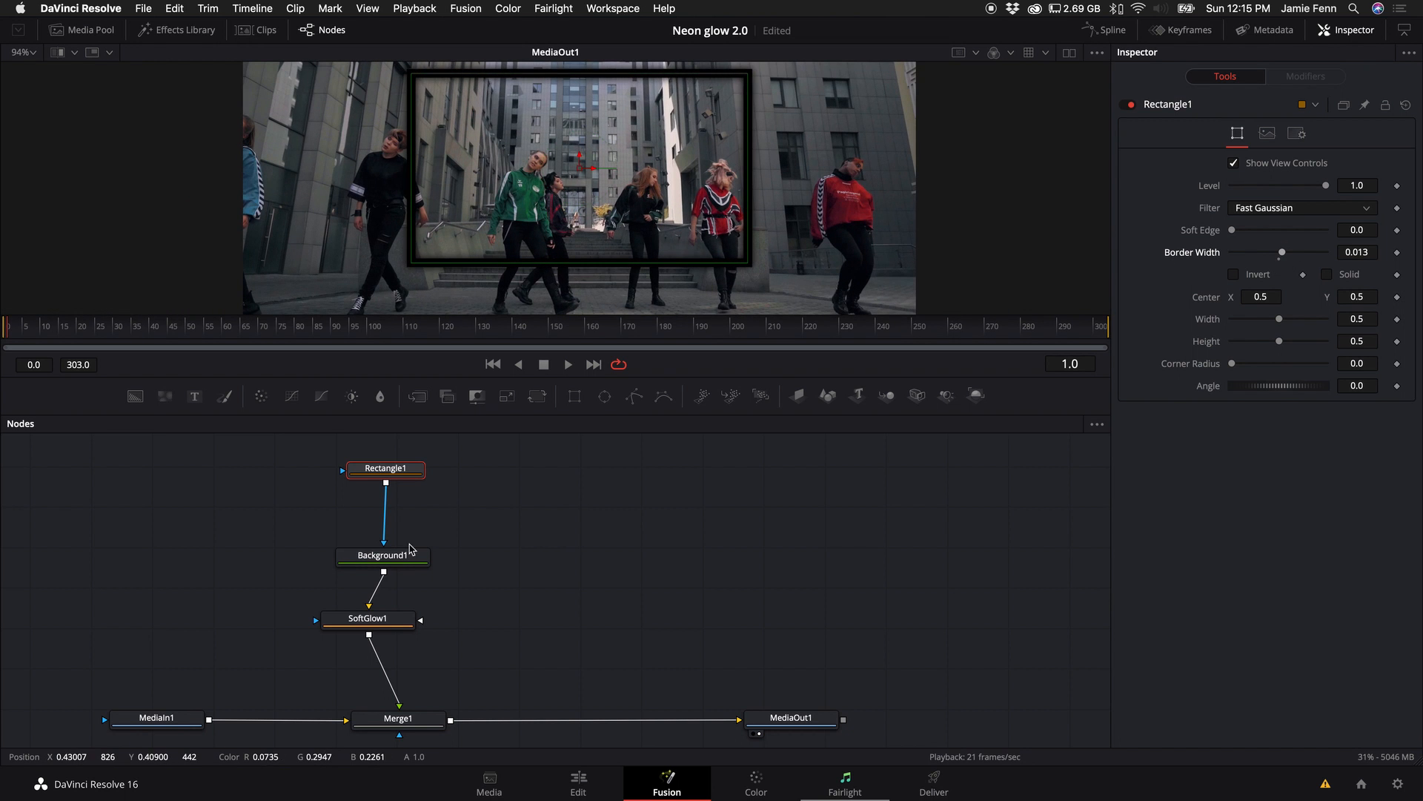
Set Background1's colour to solid white with Red, Green, Blue and Alpha all at 1.0.
left_click(398, 561)
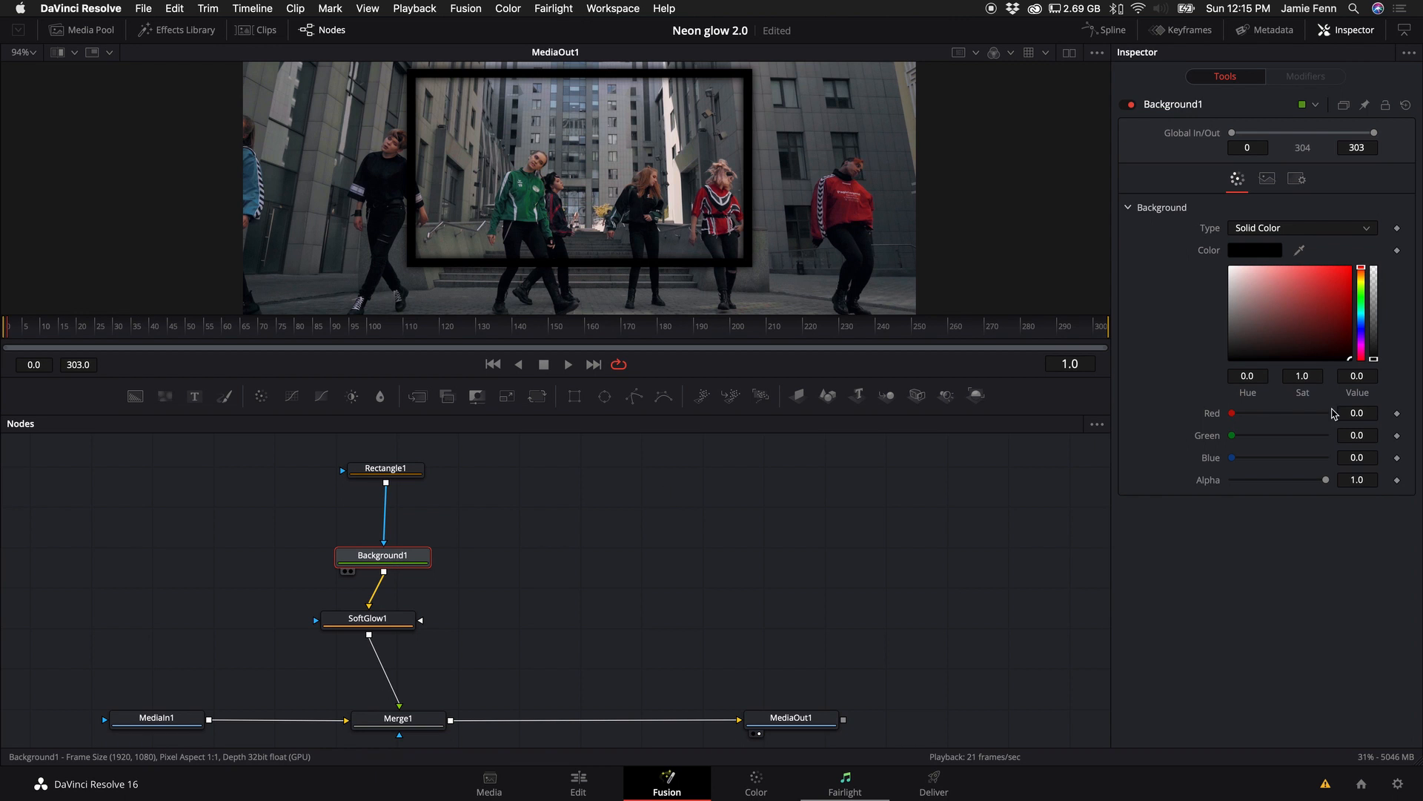
left_click_drag(1231, 413, 1380, 413)
left_click_drag(1233, 436, 1302, 450)
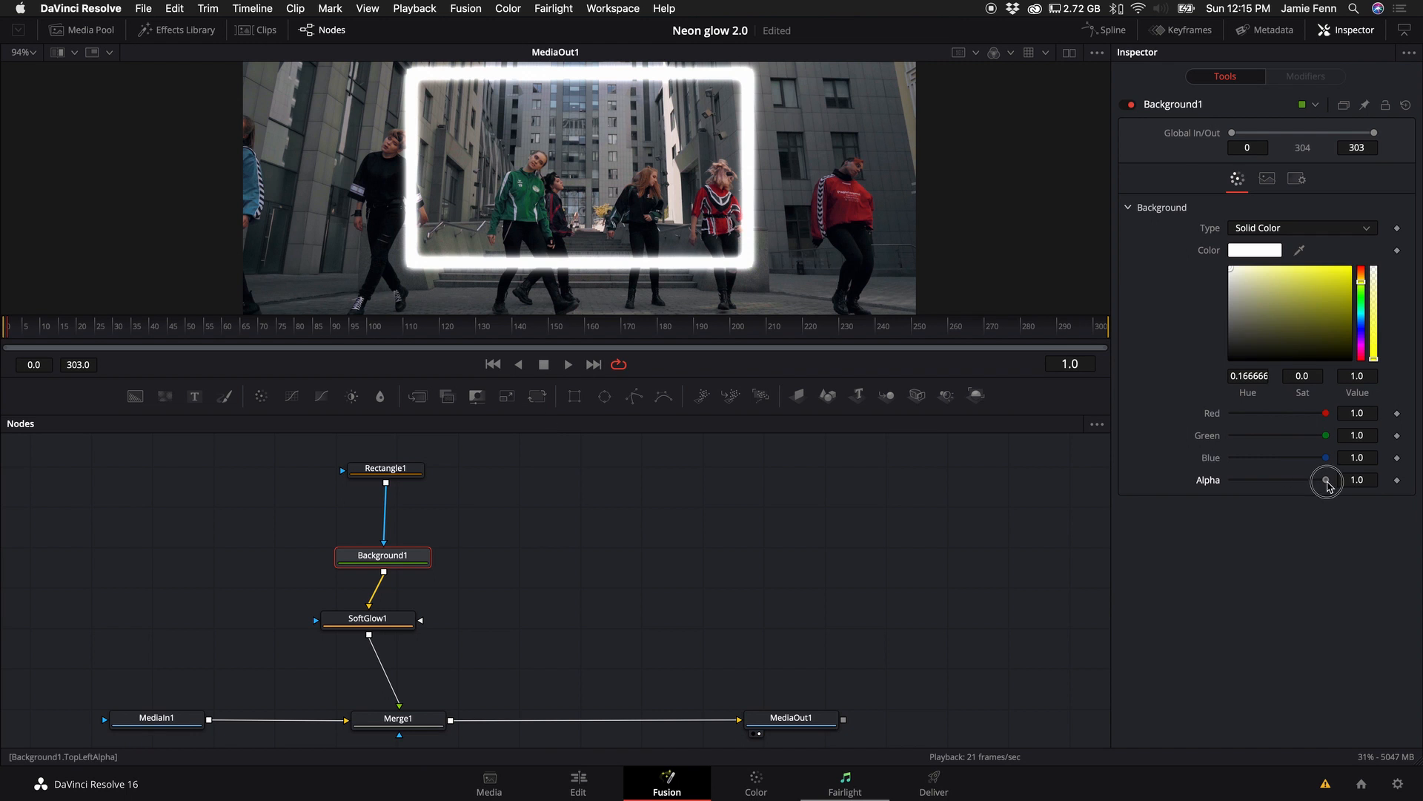
left_click_drag(1326, 480, 1179, 483)
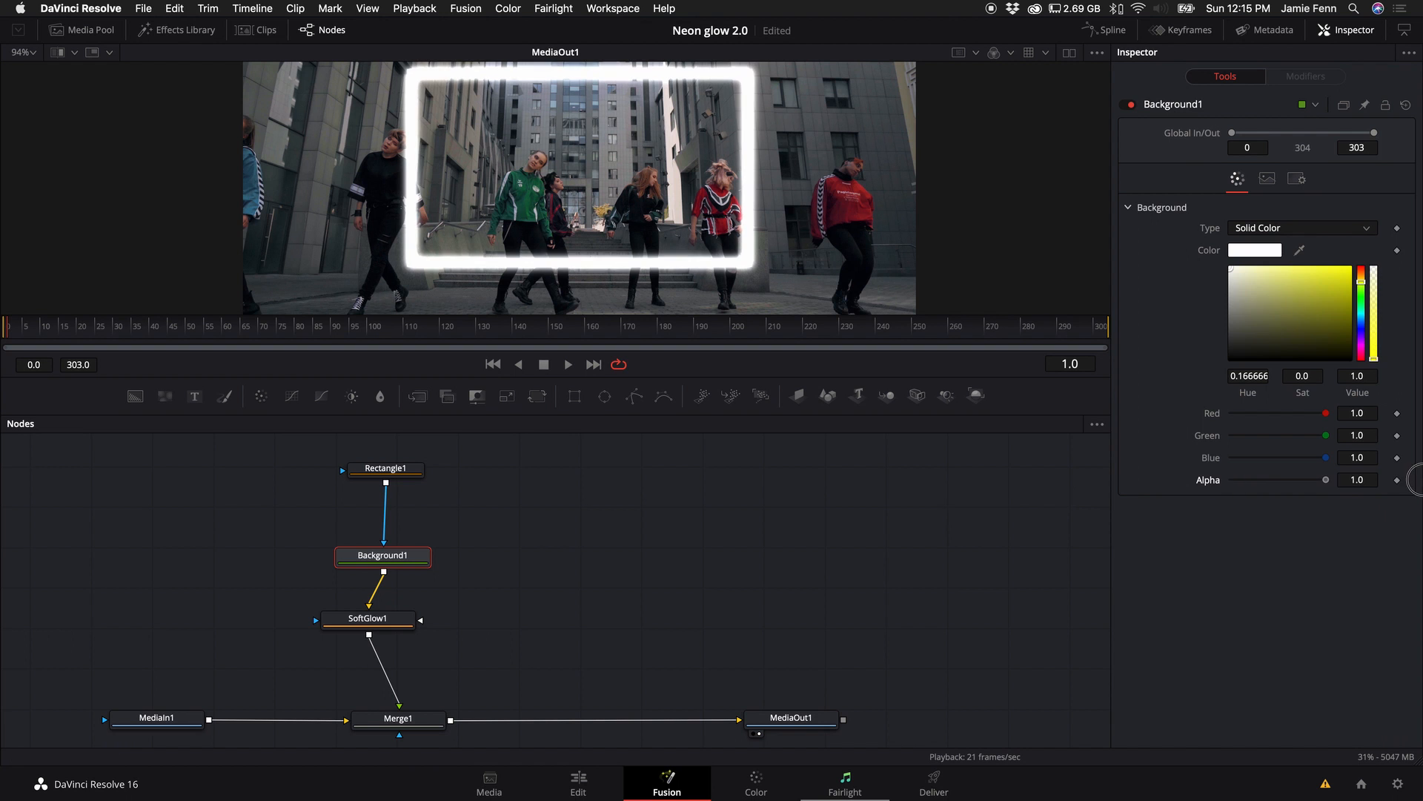
left_click_drag(1062, 482, 1418, 484)
scroll(494, 270, "down", 2)
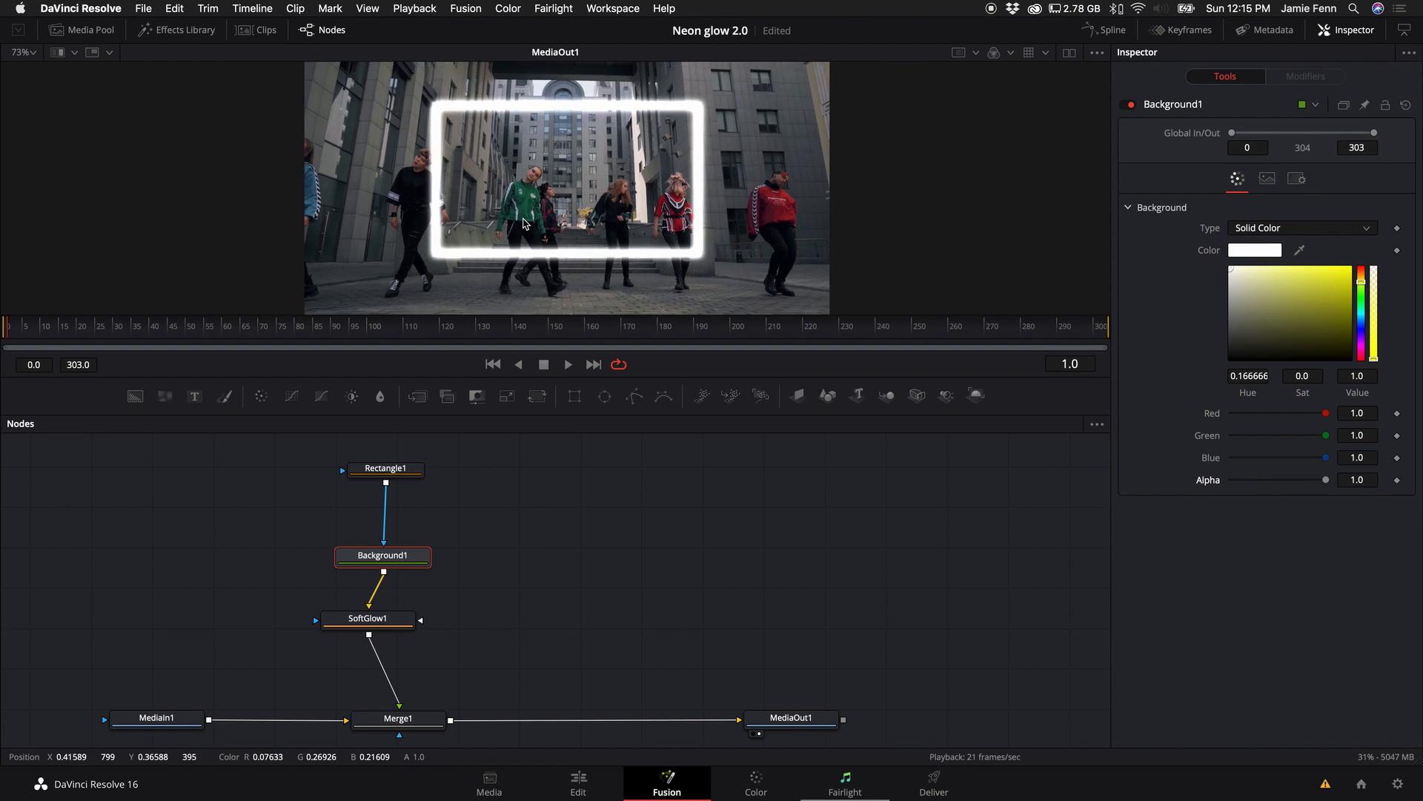
Thin the Rectangle1 outline by setting its border width to 0.0043.
left_click(394, 472)
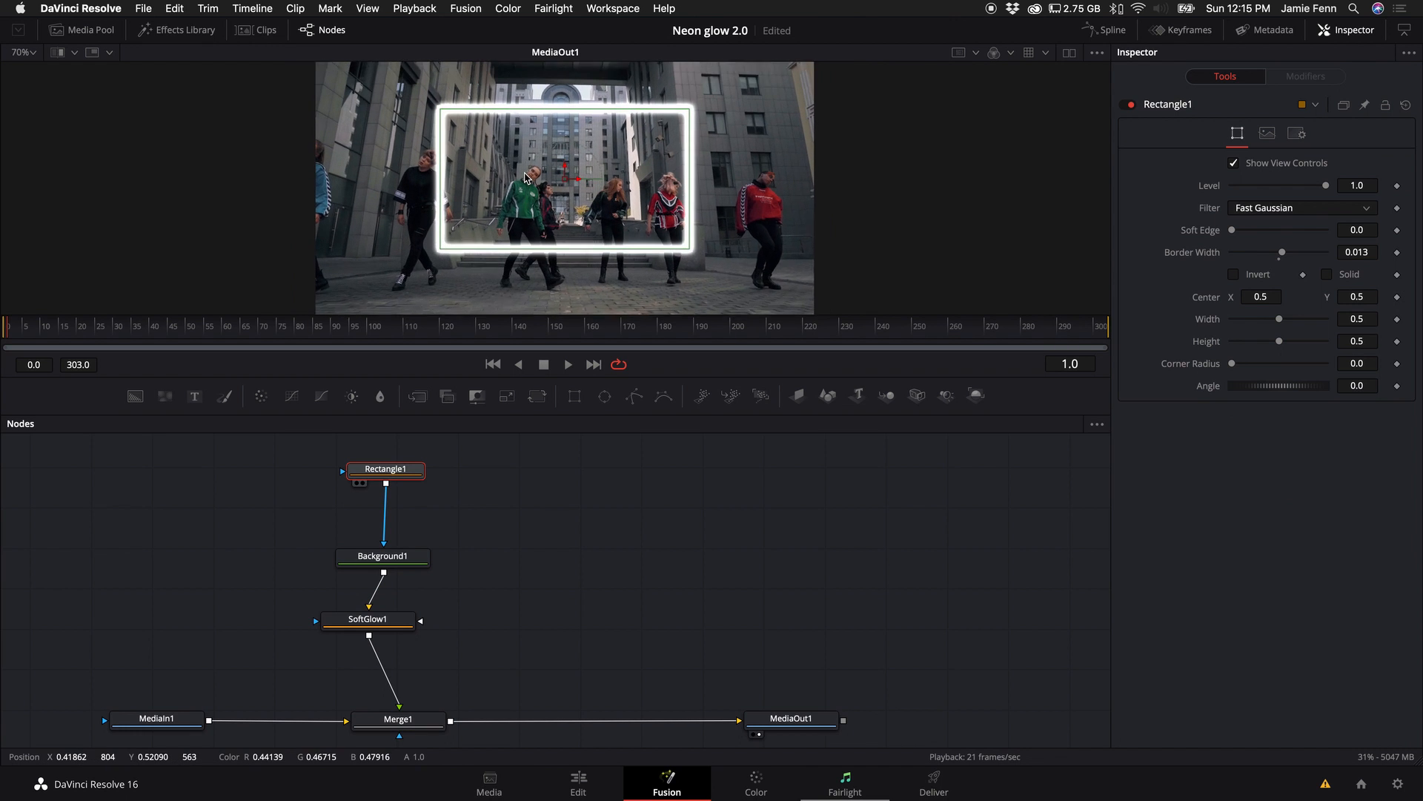
scroll(525, 176, "up", 1)
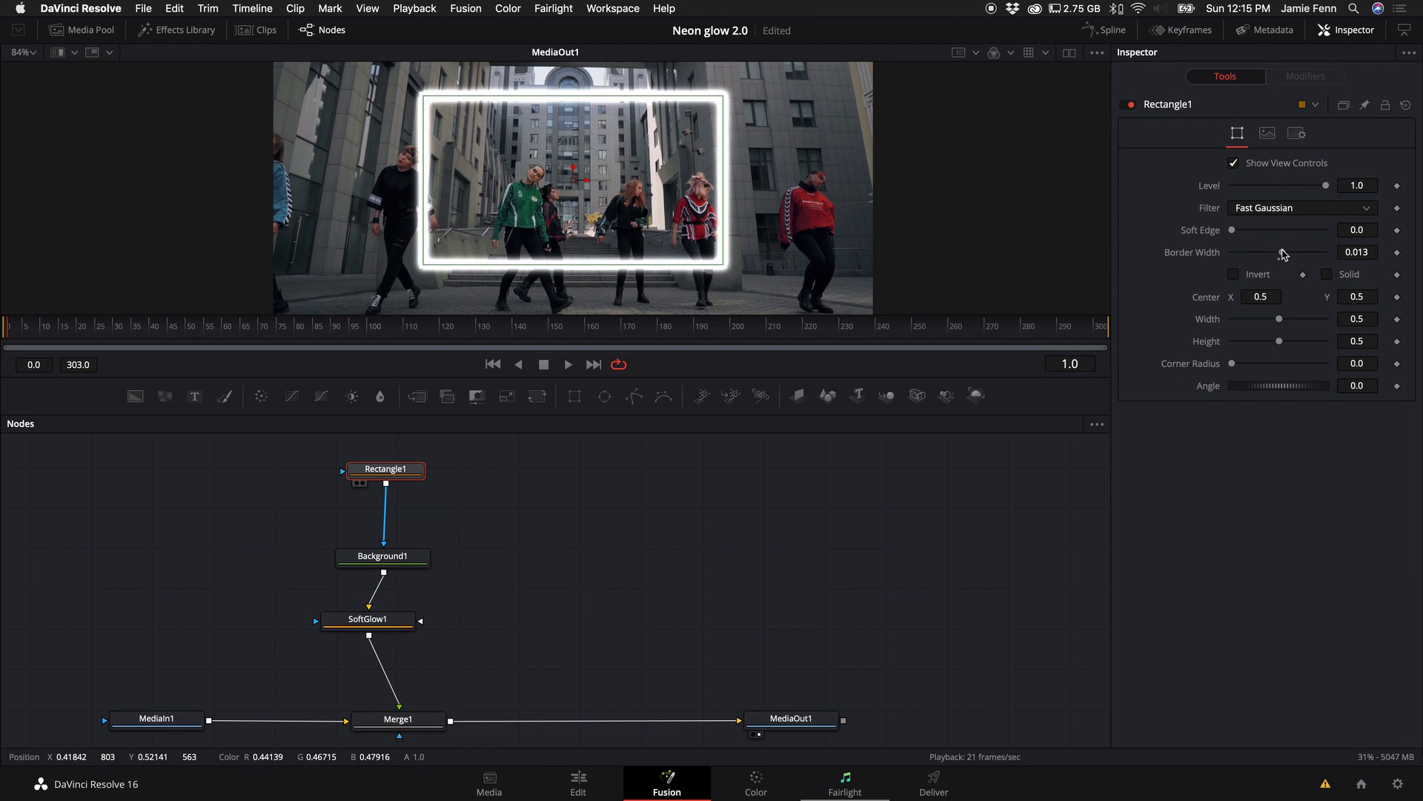
left_click_drag(1282, 252, 1281, 254)
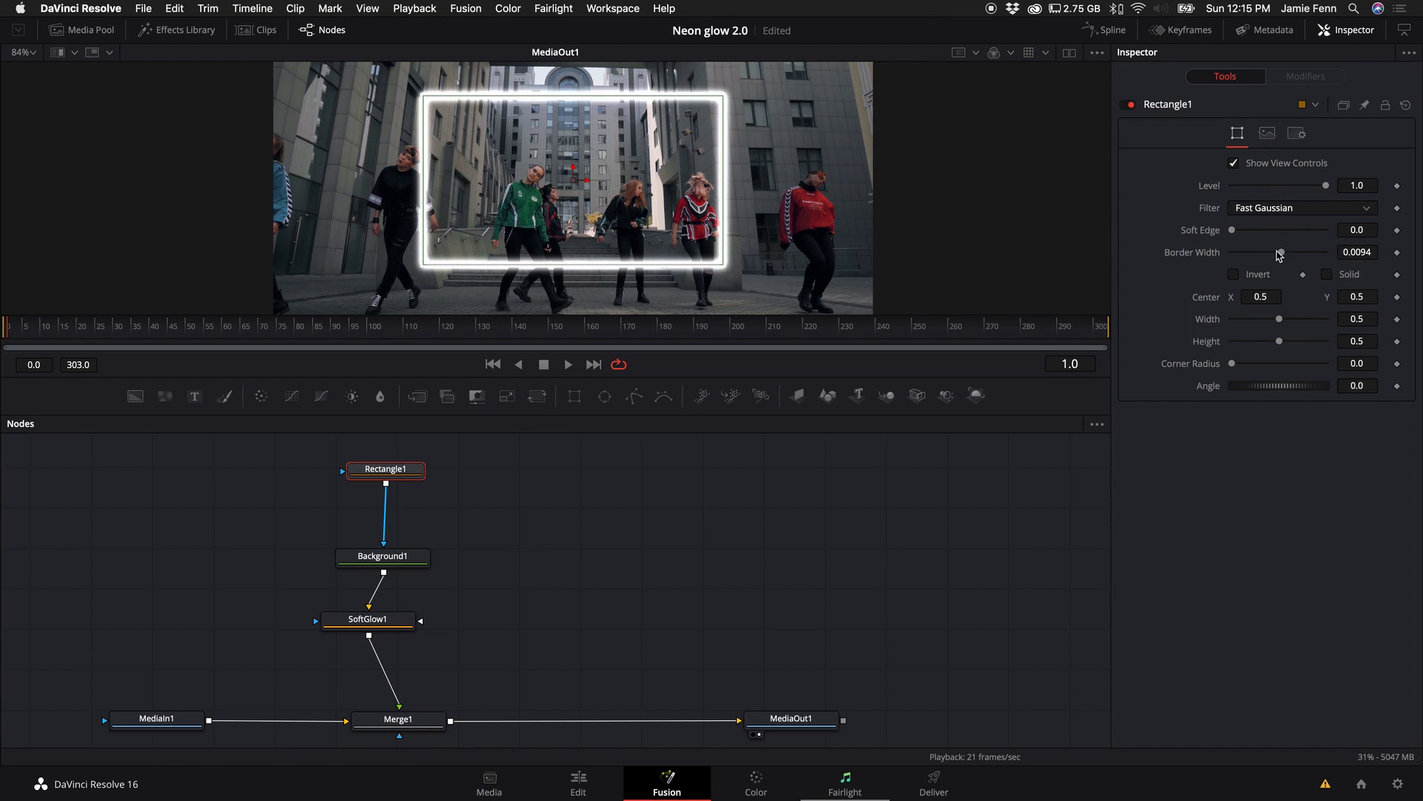
left_click_drag(1362, 256, 1323, 257)
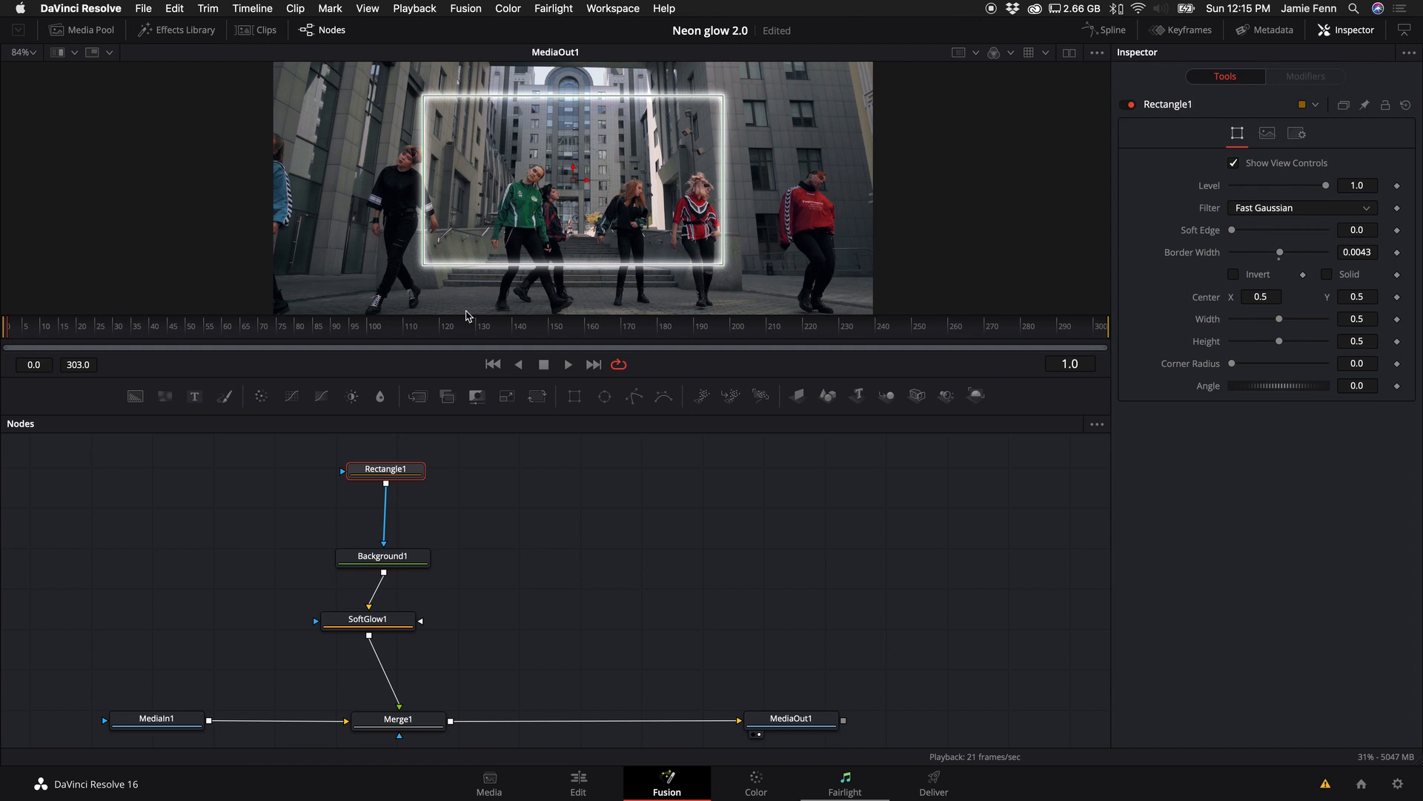
Tint SoftGlow1 cyan by setting its Green and Blue Scale to 2.0, and set its Glow Size to 11.0.
left_click(373, 621)
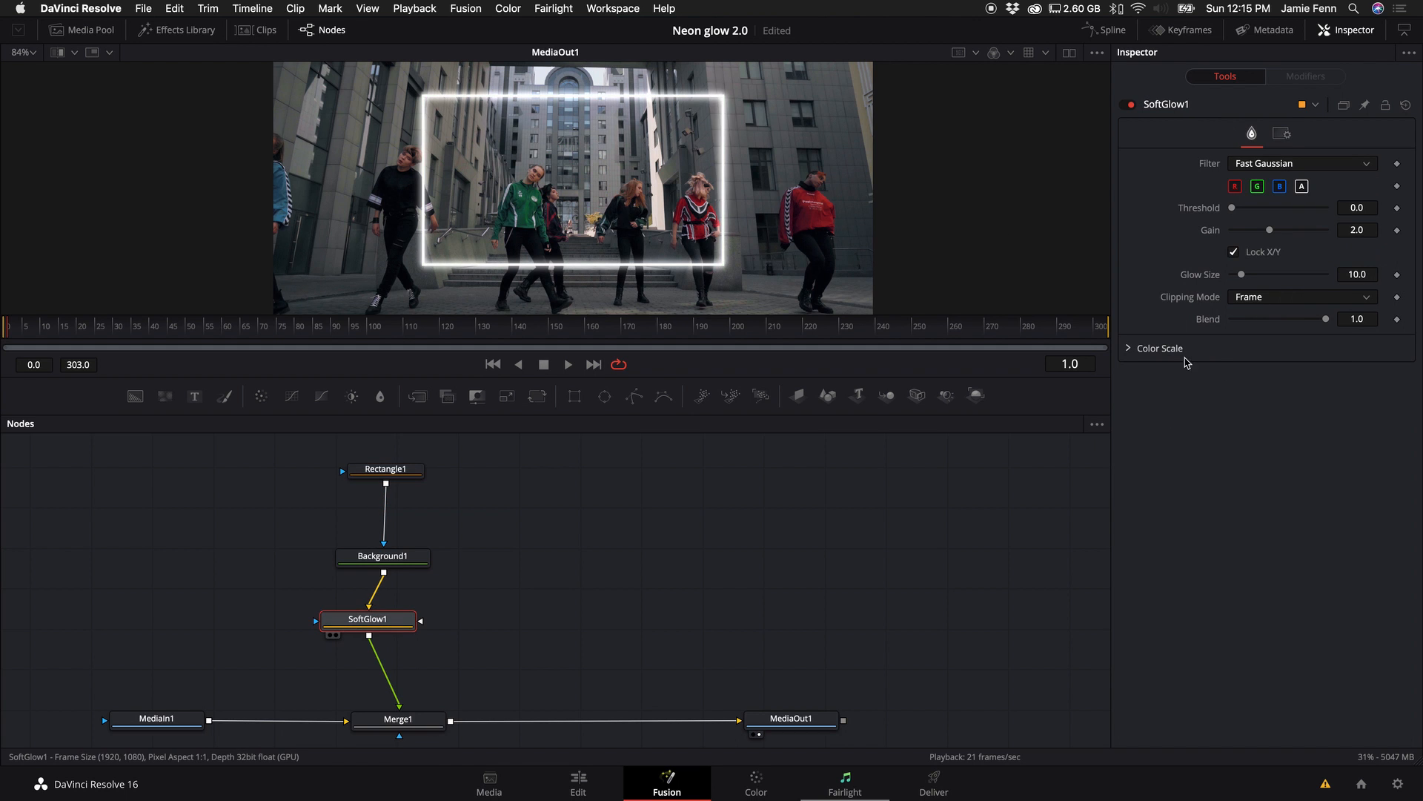
left_click(1130, 349)
left_click_drag(1279, 391, 1327, 413)
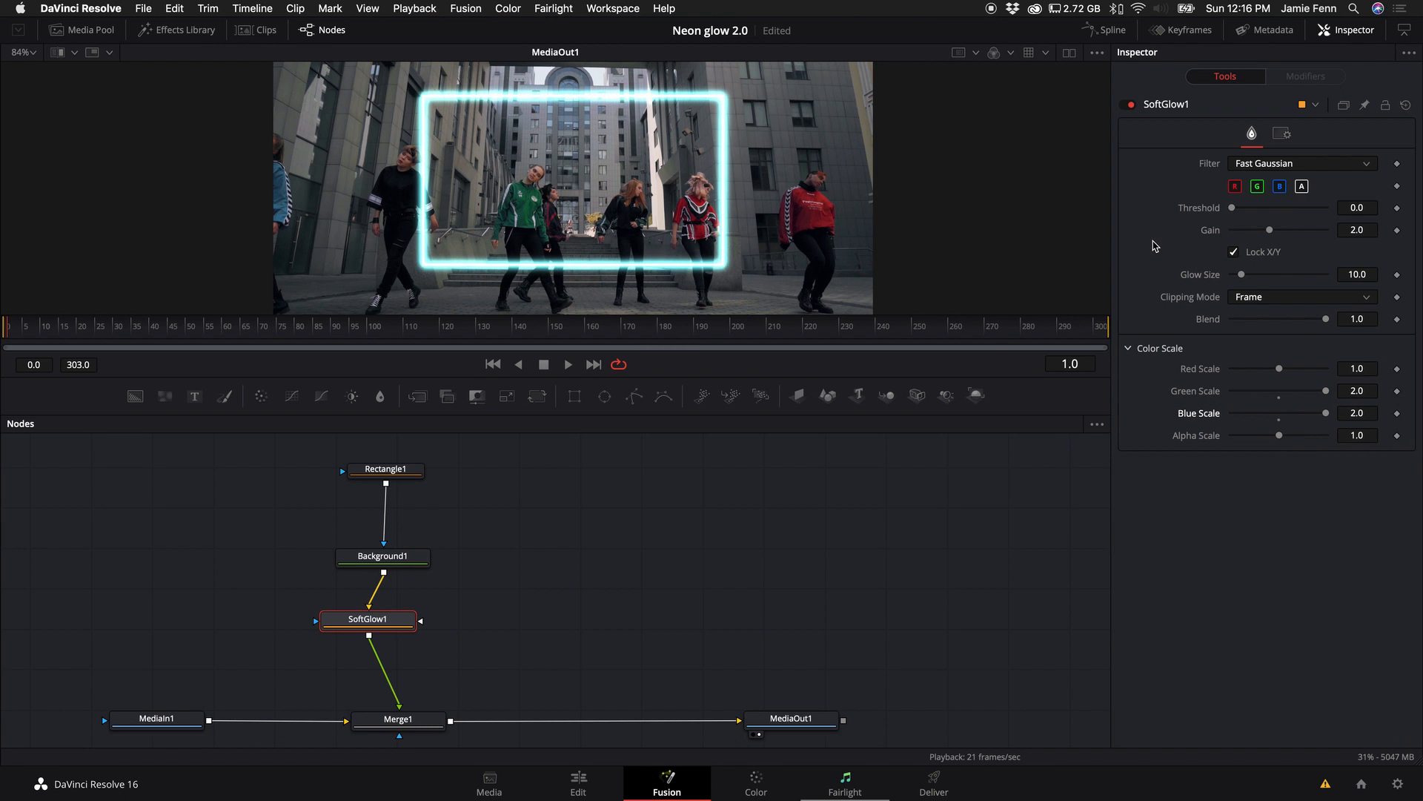
mouse_move(1243, 276)
left_mouse_down()
mouse_move(1256, 276)
mouse_move(1245, 280)
left_mouse_up()
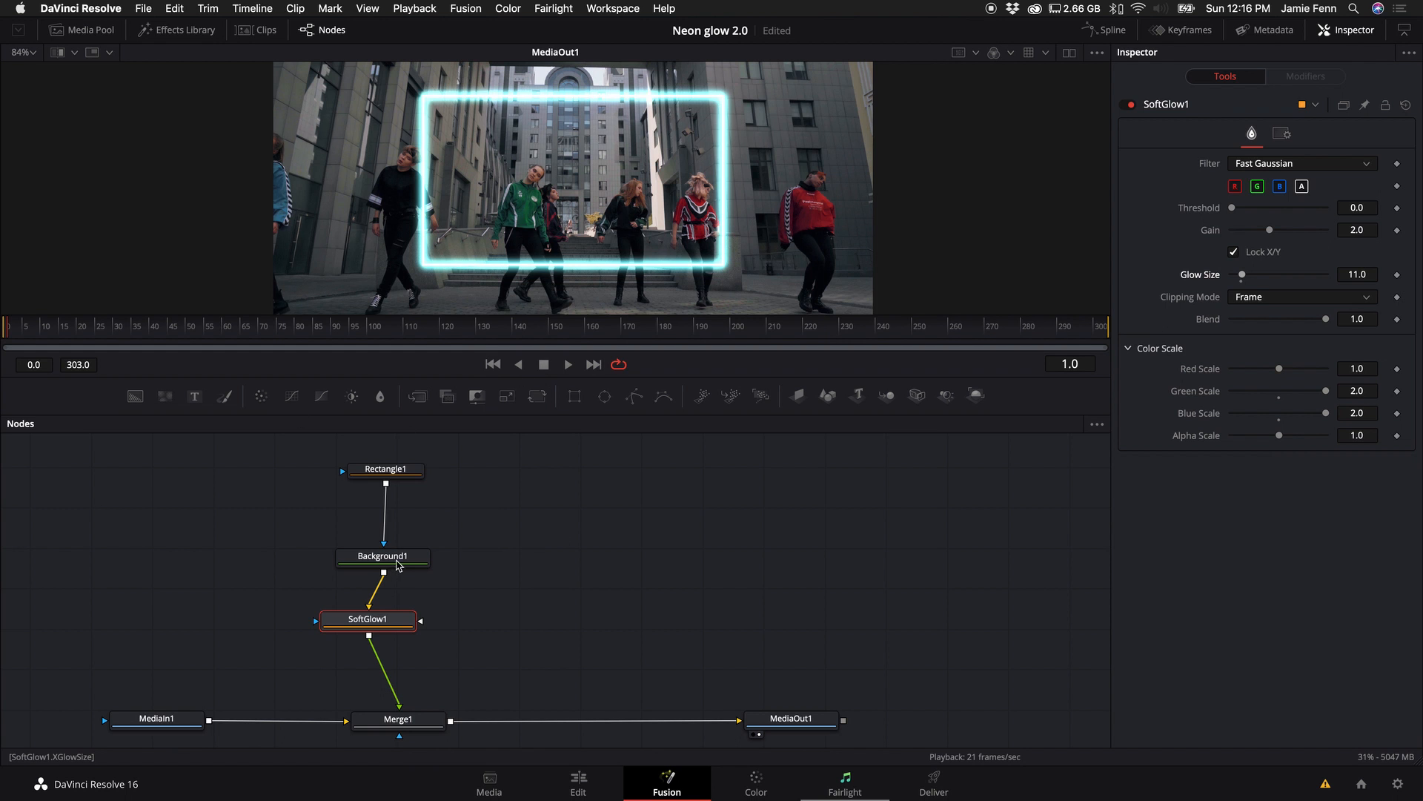
Line up the Background1 and Rectangle1 nodes above SoftGlow1 and move the playhead to frame 41.
left_click_drag(398, 565, 385, 565)
left_click_drag(402, 475, 388, 480)
left_click_drag(9, 326, 154, 347)
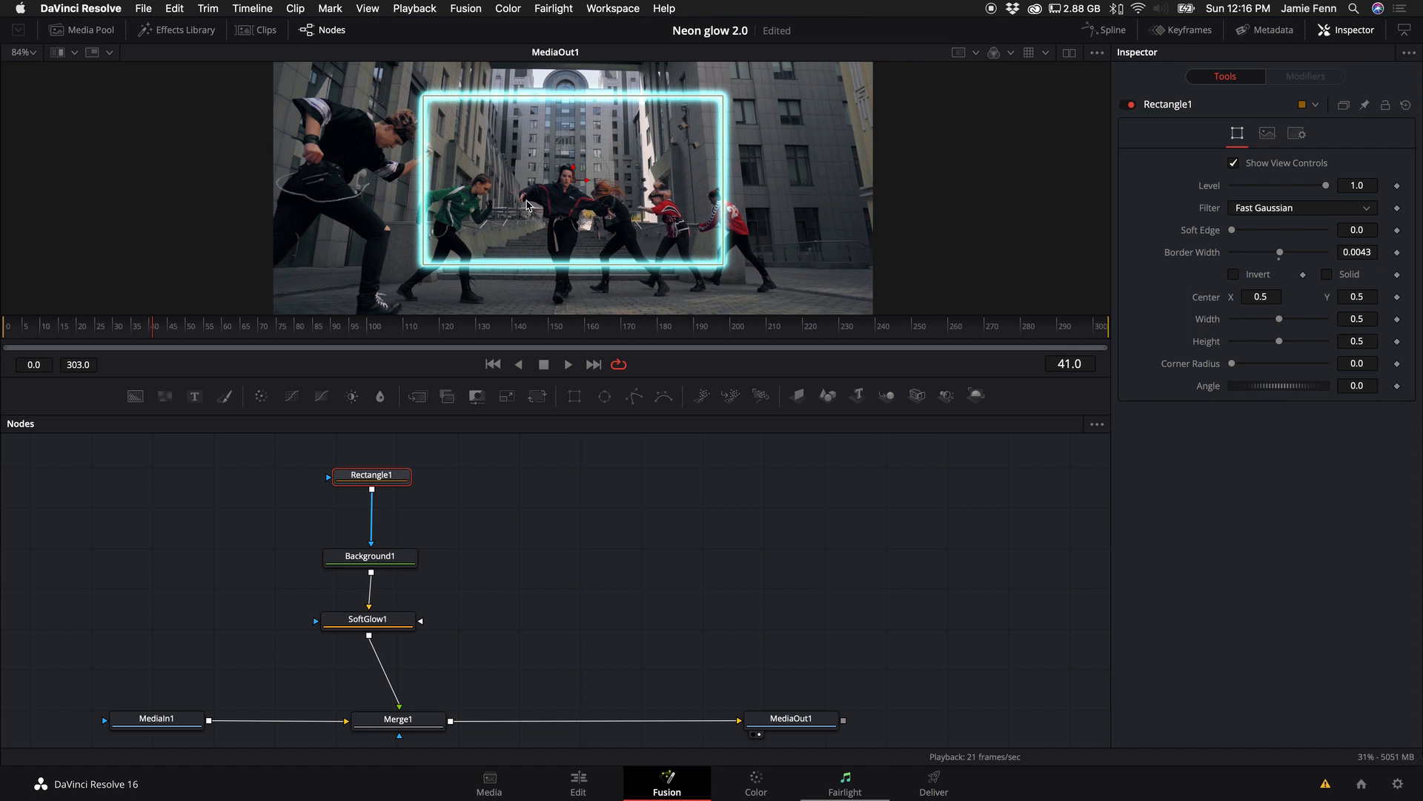
Shift SoftGlow1 slightly toward Merge1 and add a Transform node between them.
left_click(382, 624)
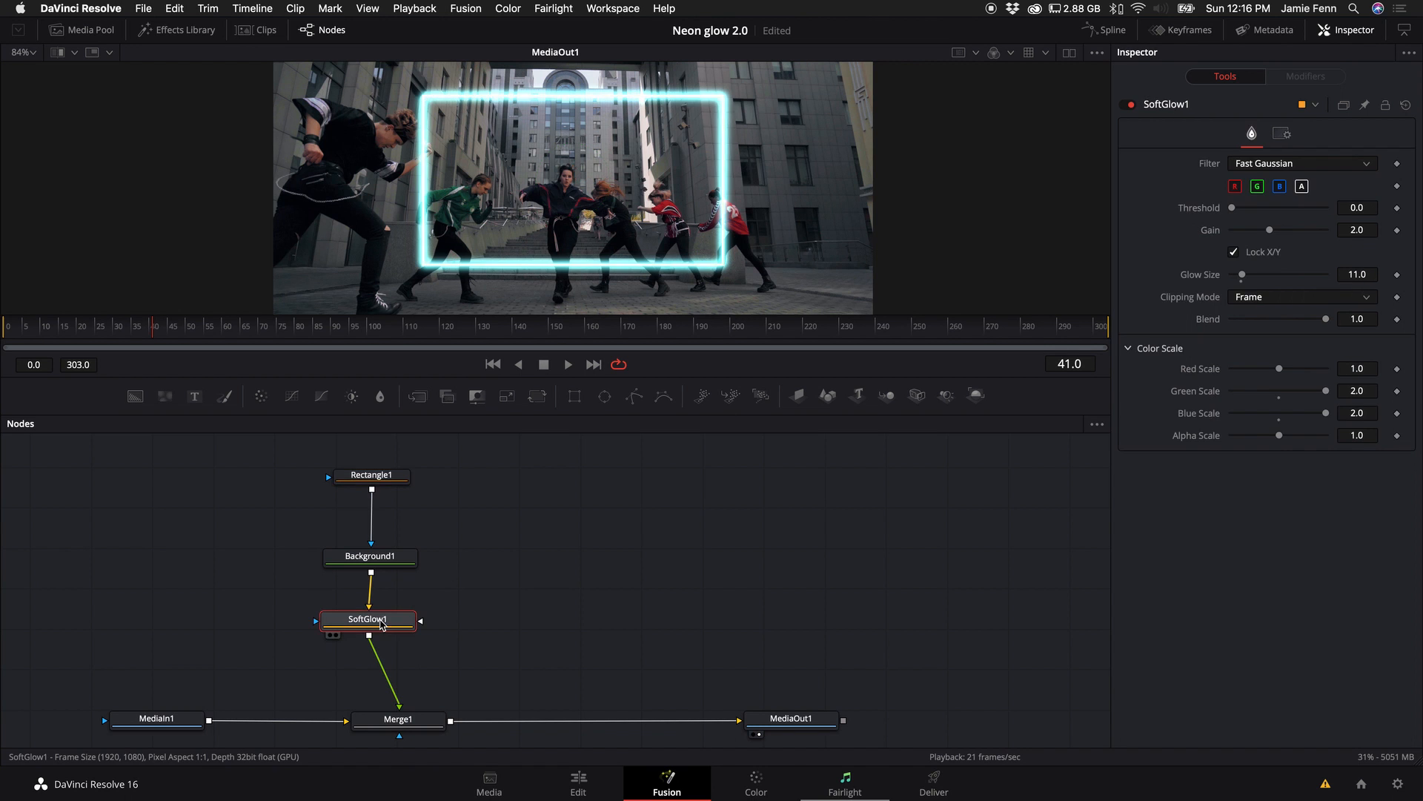
left_click_drag(381, 627, 396, 627)
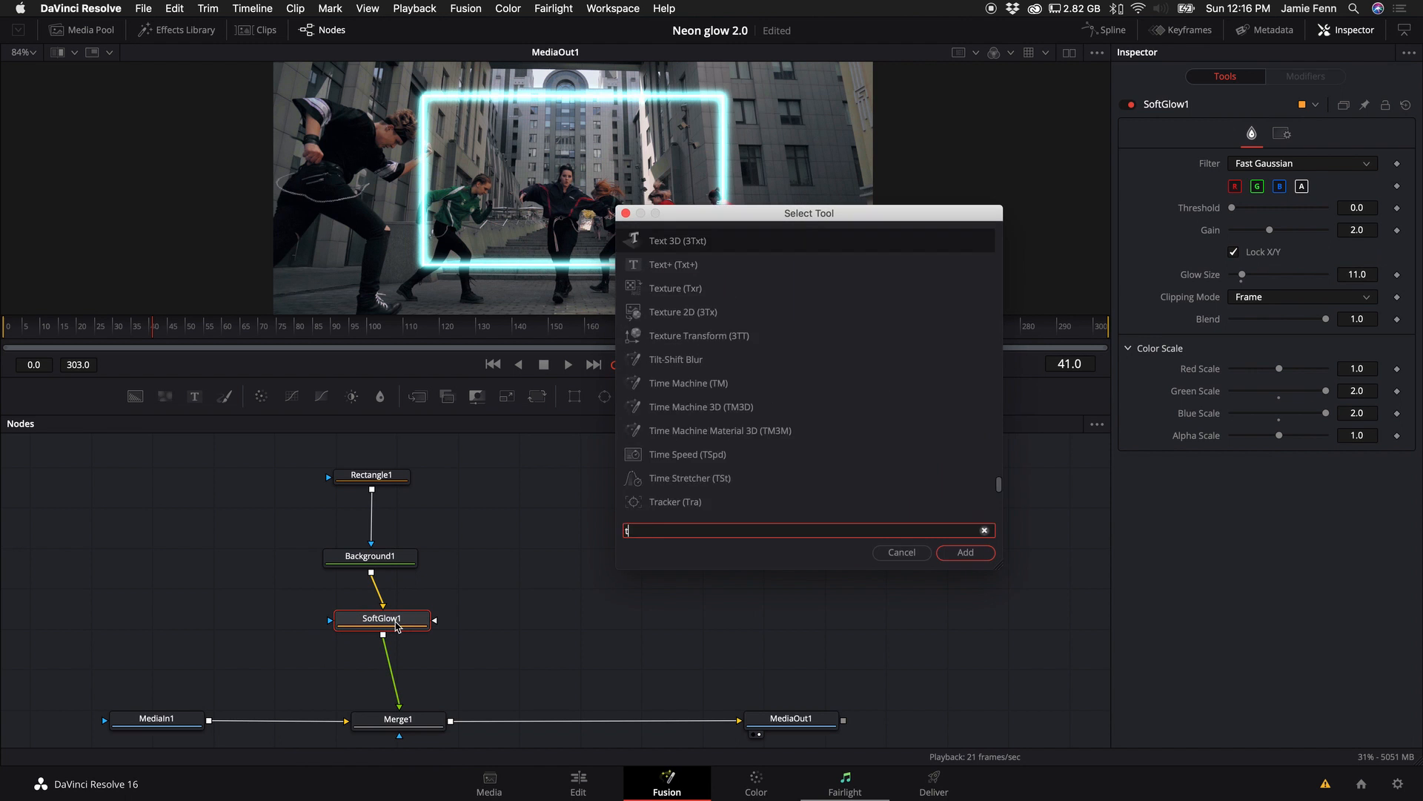
type("tran")
key("Return")
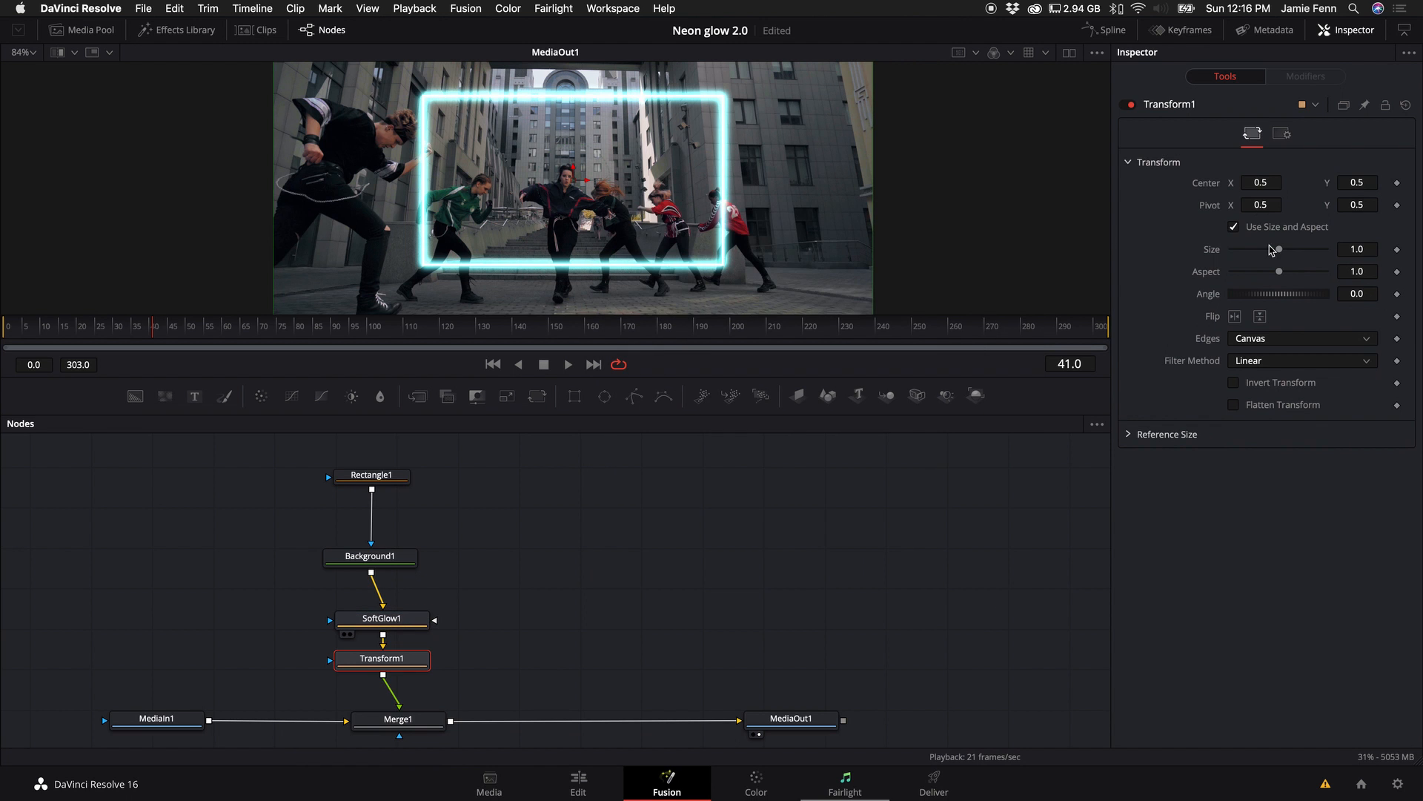
Set Transform1's Size to 2.4 so the outline sits outside the frame, and keyframe it at frame 41.
left_click_drag(1278, 254, 1296, 256)
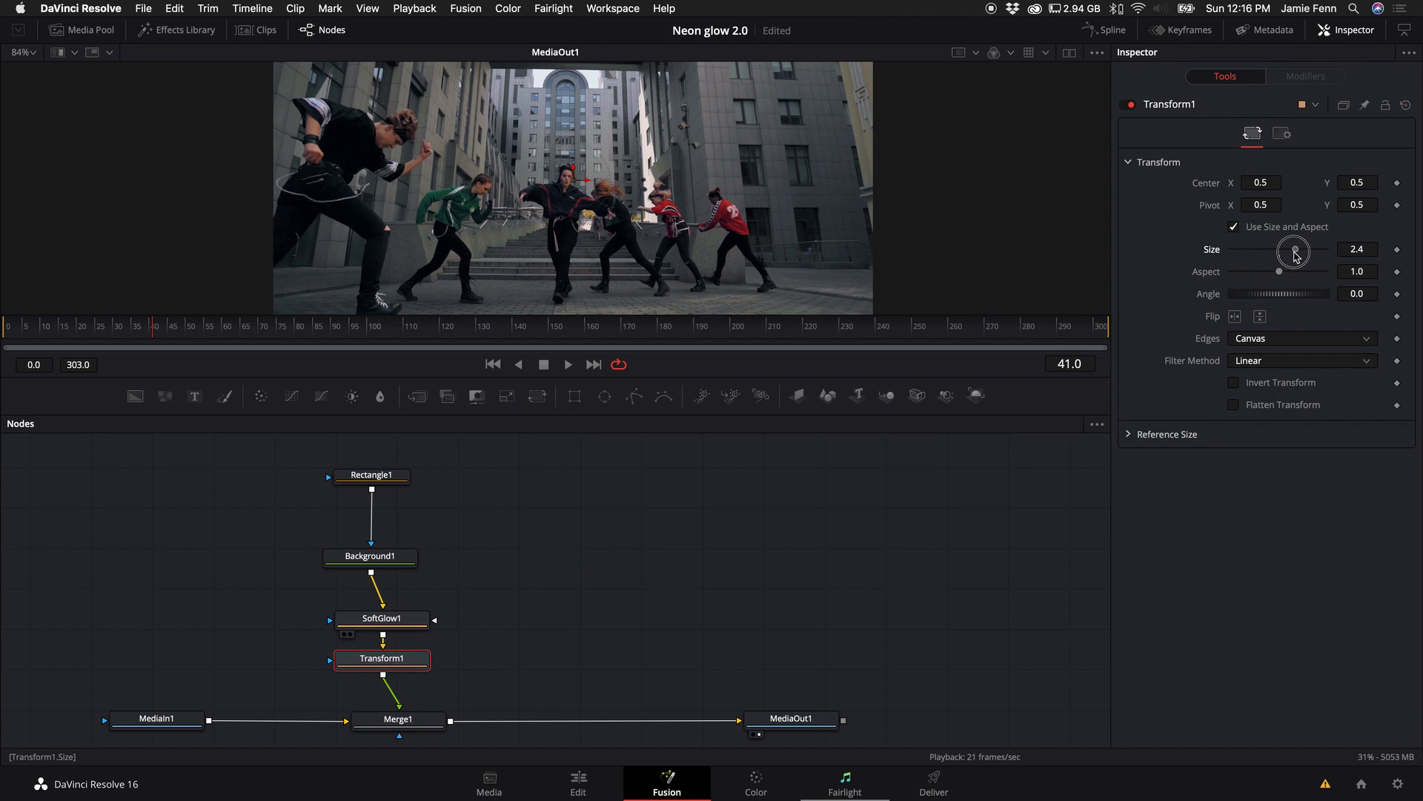
scroll(955, 226, "down", 5)
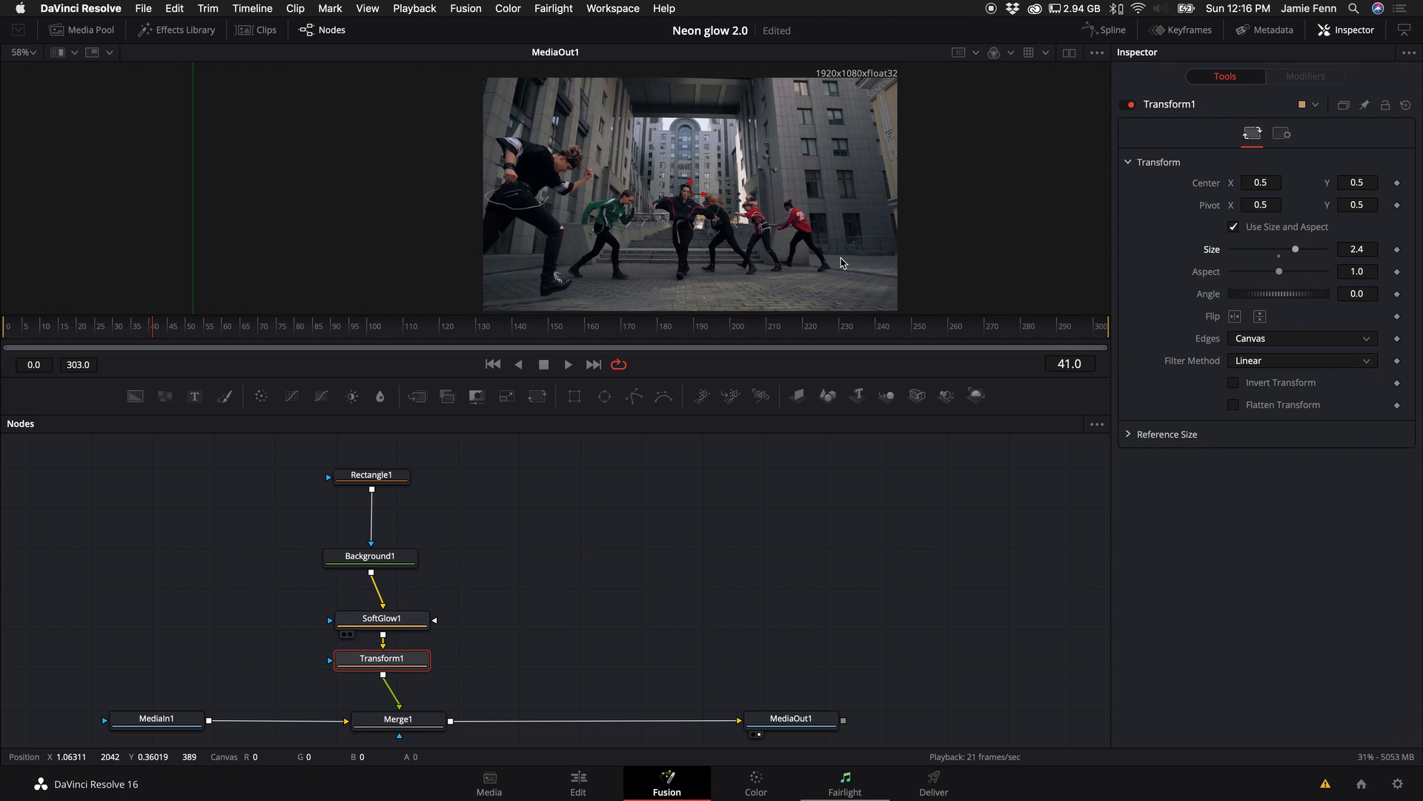
left_click_drag(871, 378, 868, 490)
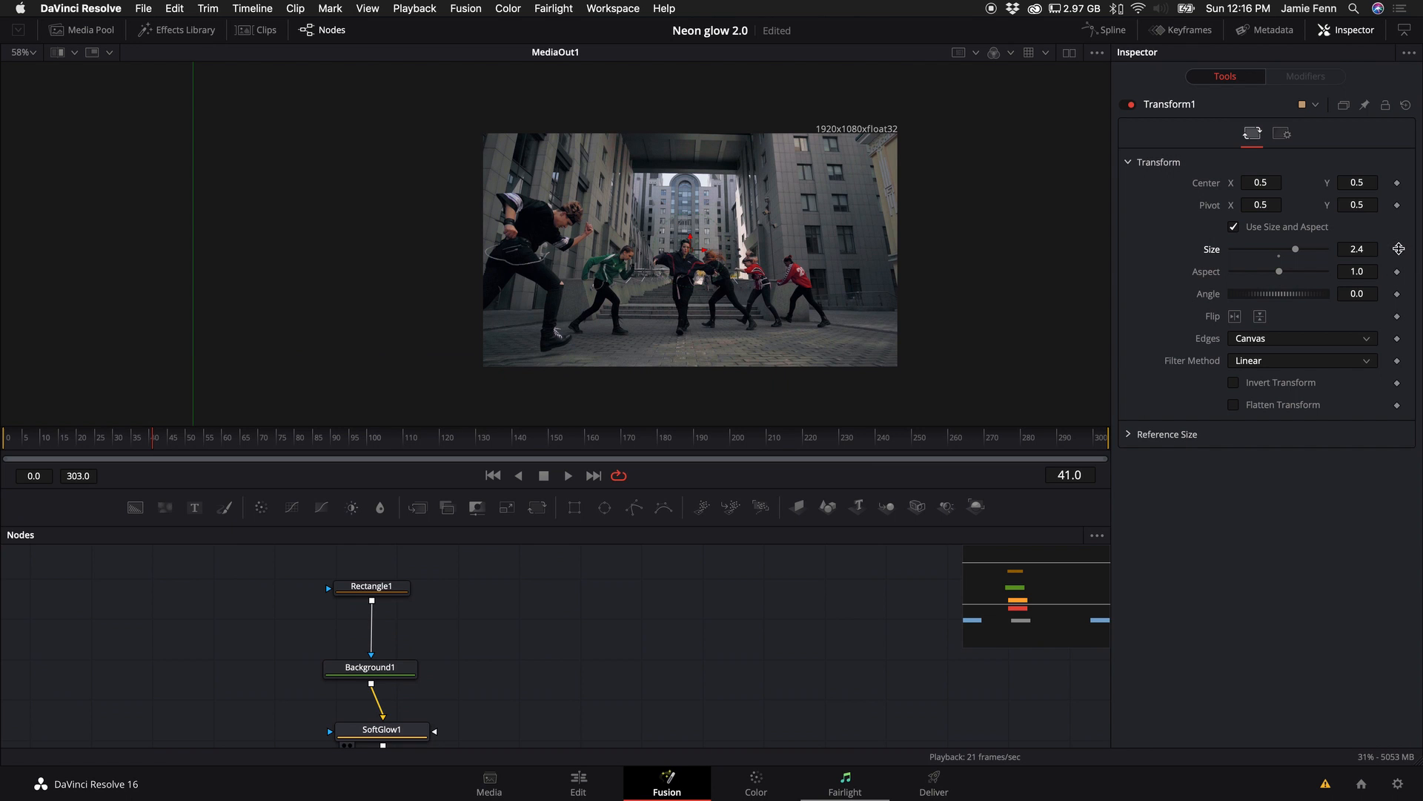
Advance to frame 61 and set Transform1's Size to 0.0 there as the ending keyframe.
key("Right")
key("Right")
key("Right")
key("Right")
key("Right")
key("Right")
key("Right")
key("Right")
key("Right")
key("Right")
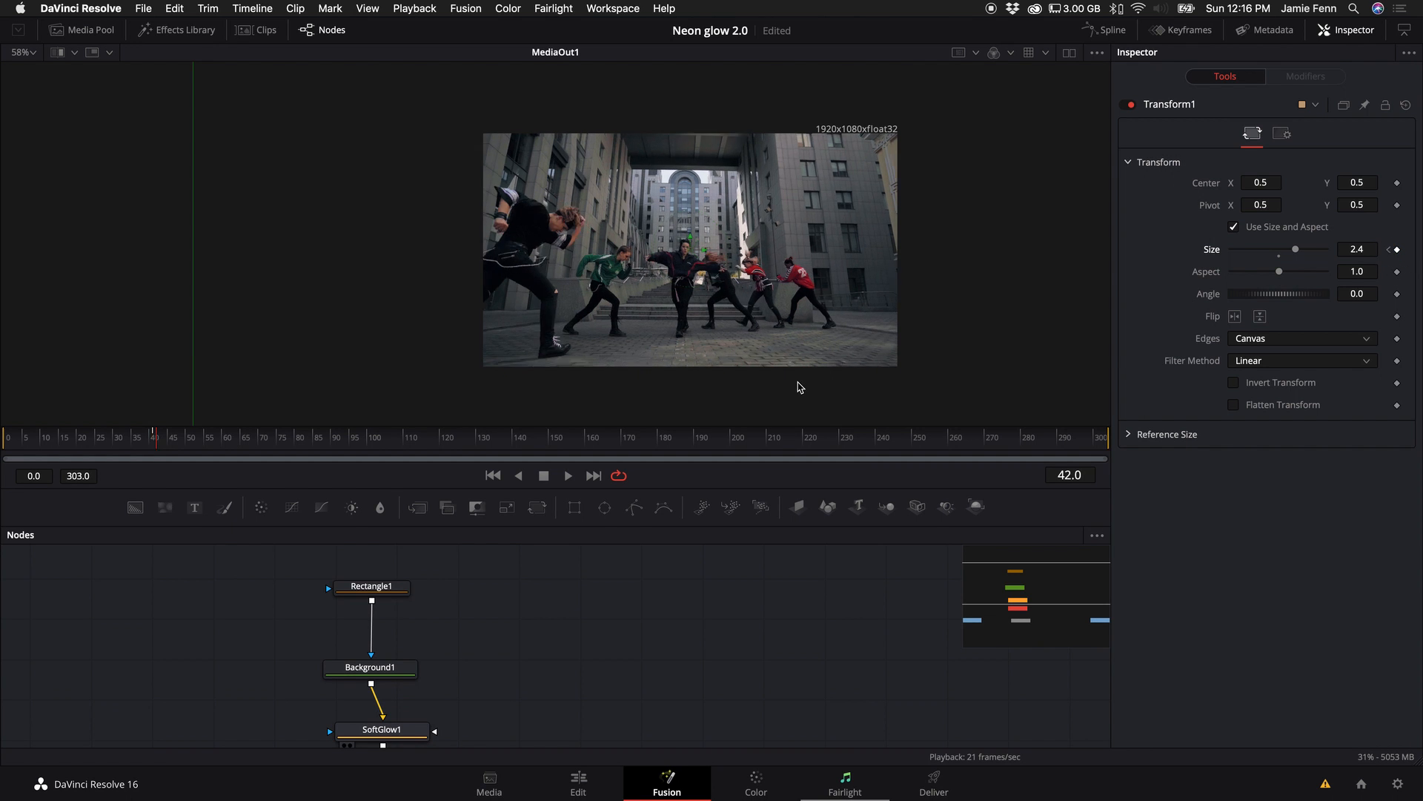
key("Right")
key("Right")
key("Right")
key("Right")
key("Right")
key("Right")
key("Right")
key("Right")
key("Right")
key("Right")
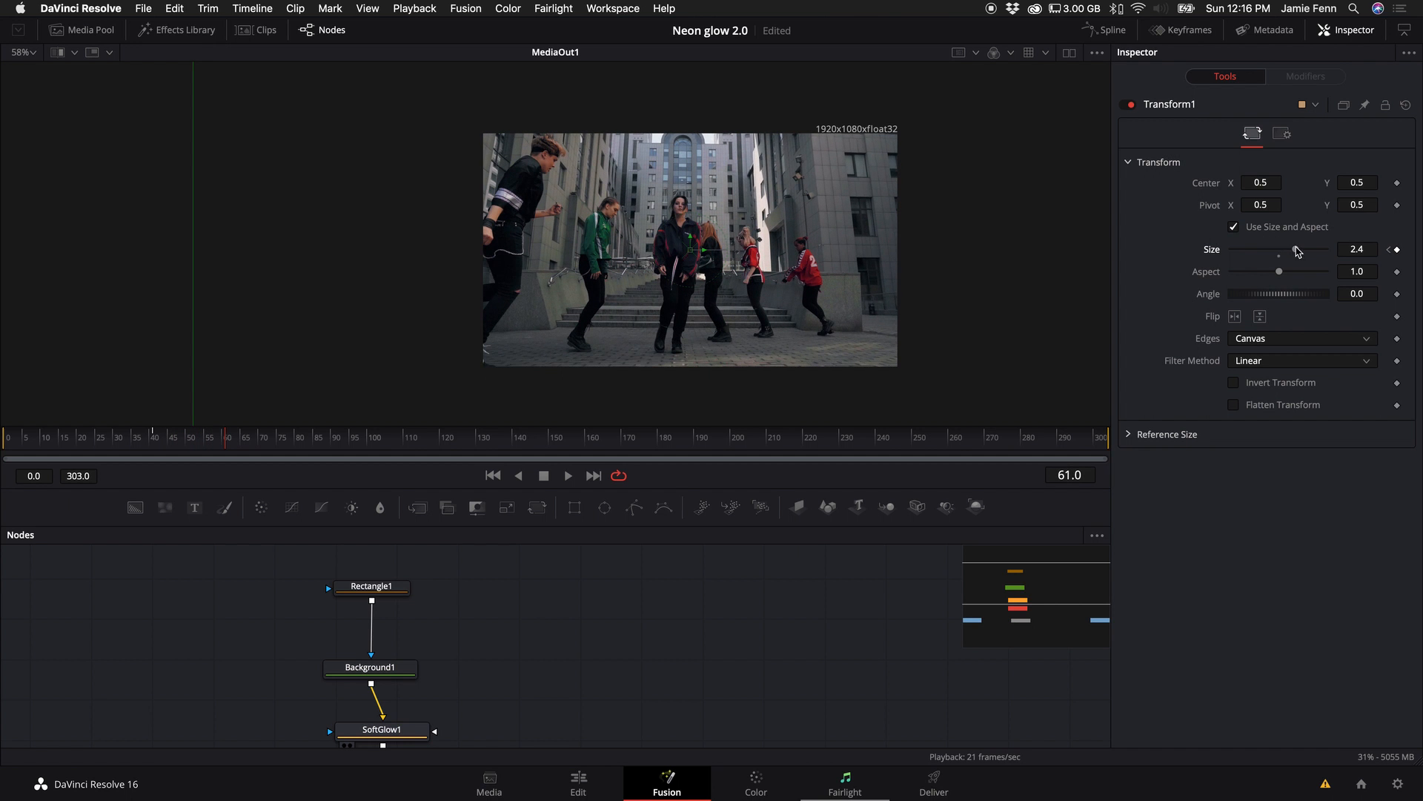
left_click_drag(1298, 252, 1226, 259)
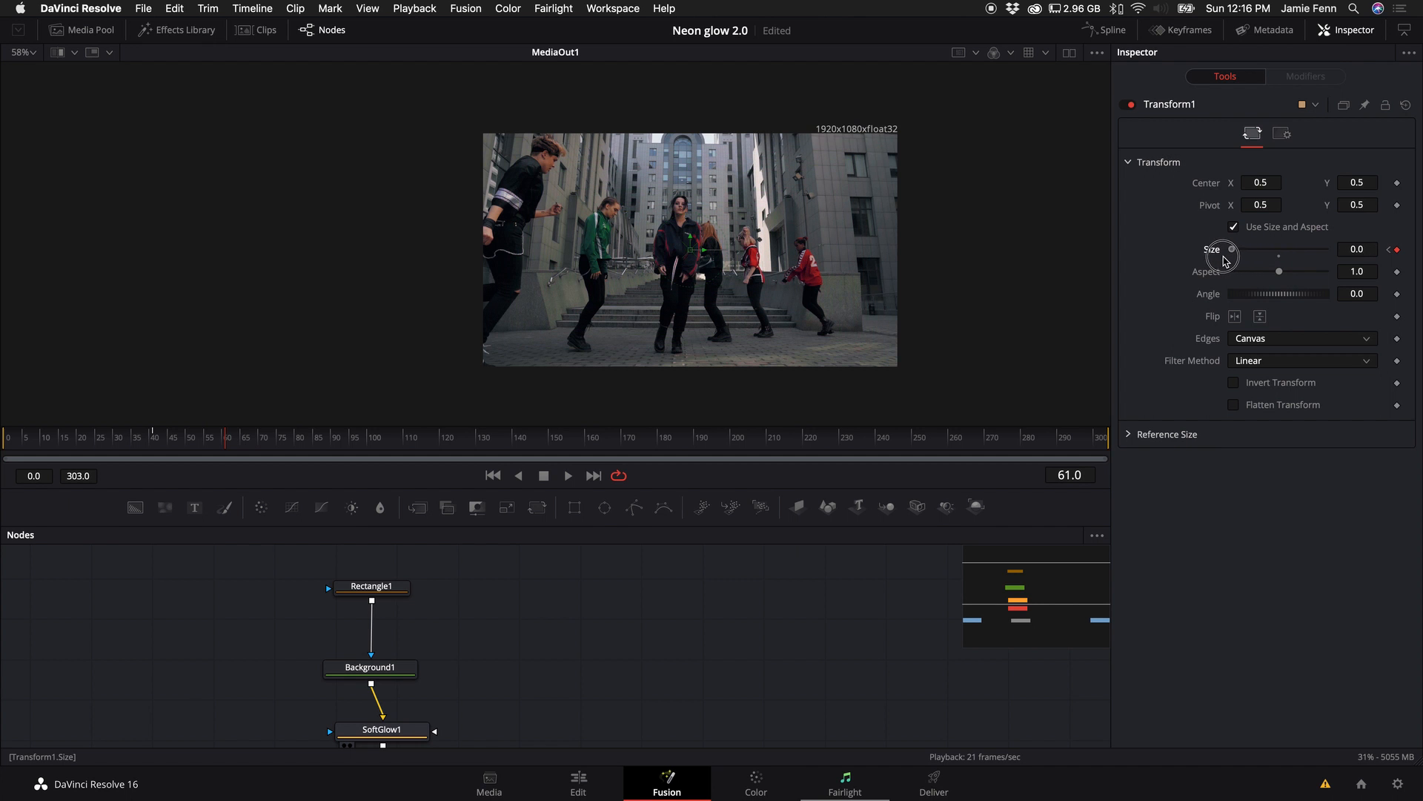
Step back through the frames between the two Size keyframes and play the clip to check the shrinking outline.
key("Left")
key("Left")
key("Left")
key("Left")
key("Left")
key("Left")
key("Left")
key("Left")
key("Left")
key("Left")
key("Left")
key("Left")
key("Left")
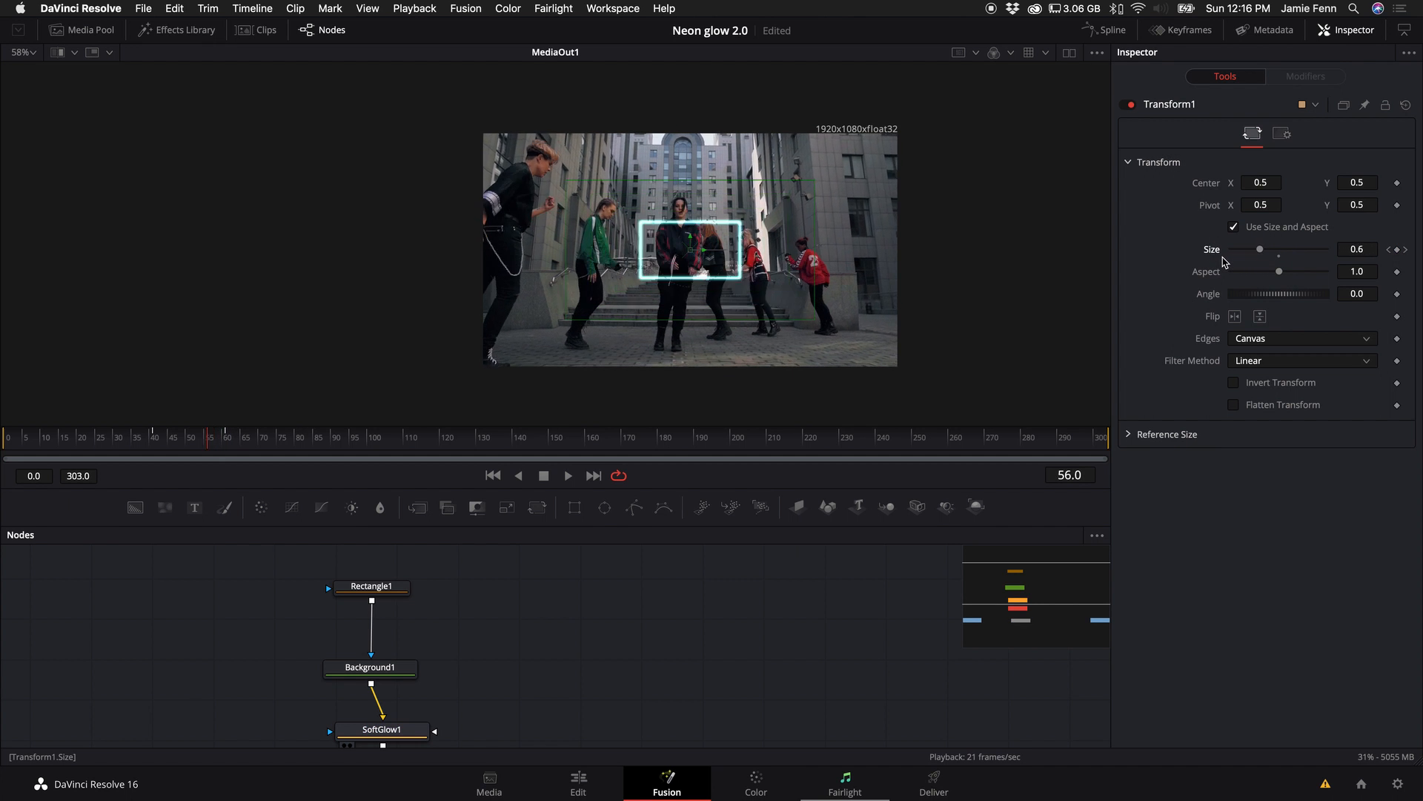
key("space")
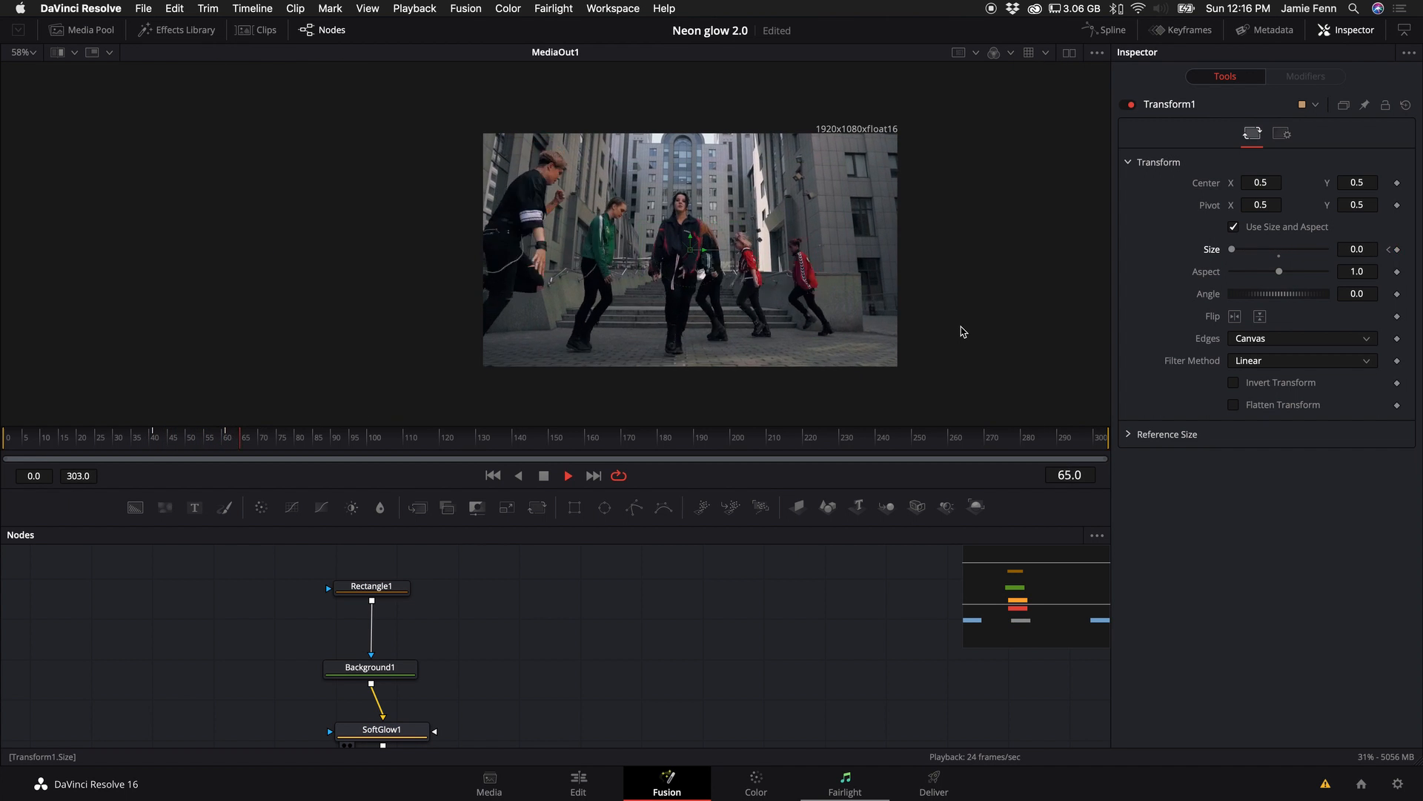
key("space")
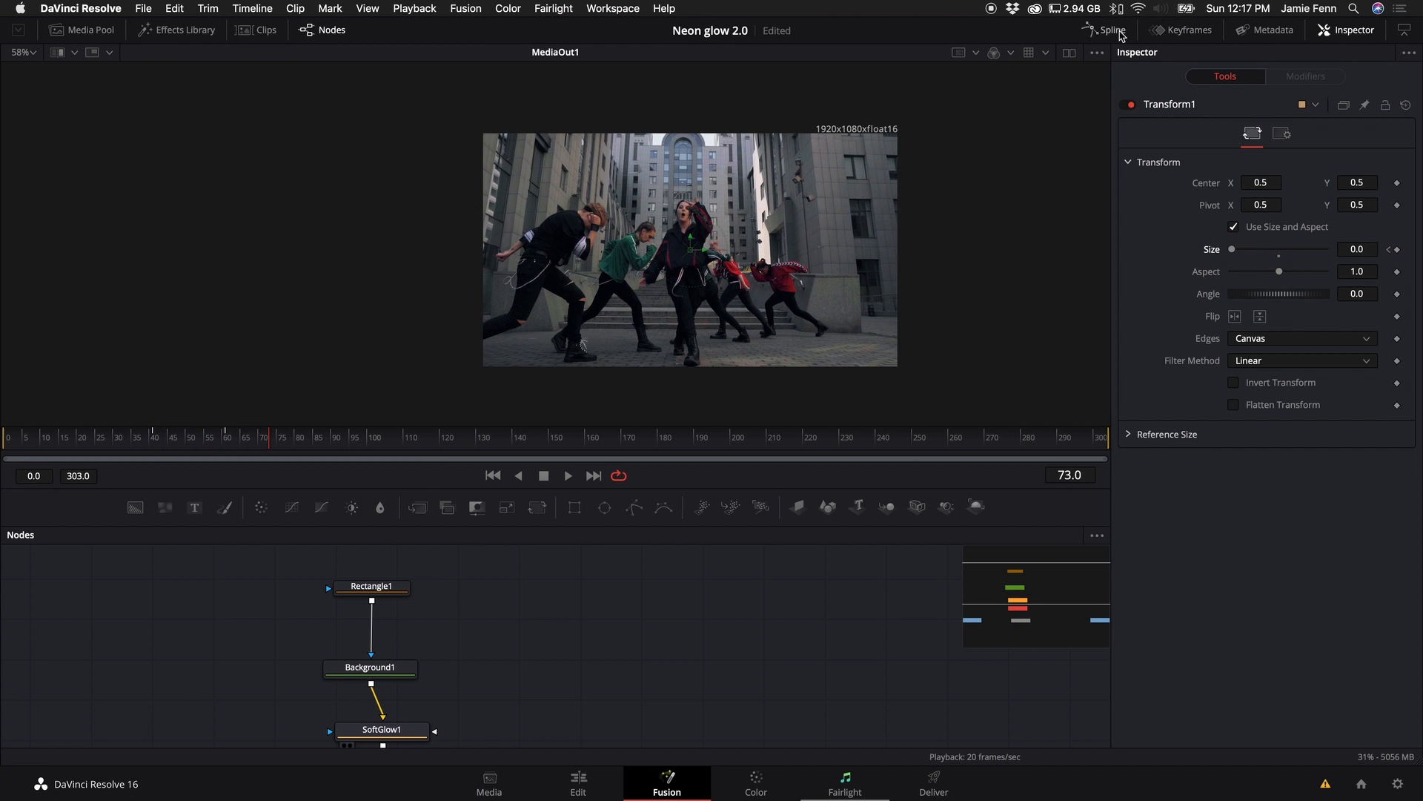
Open the Spline editor and display Transform1's Size curve fitted to the graph.
left_click(1112, 31)
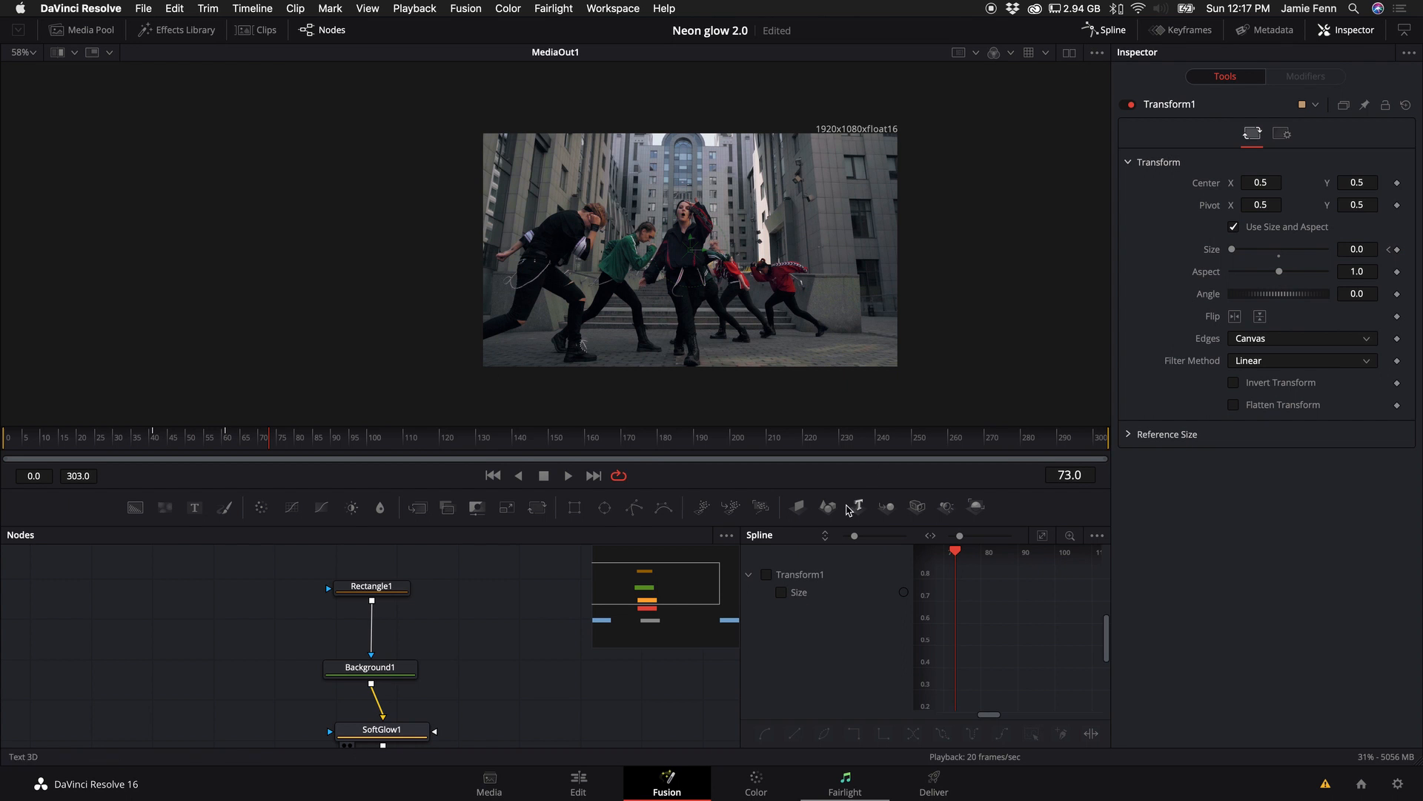
scroll(443, 697, "down", 5)
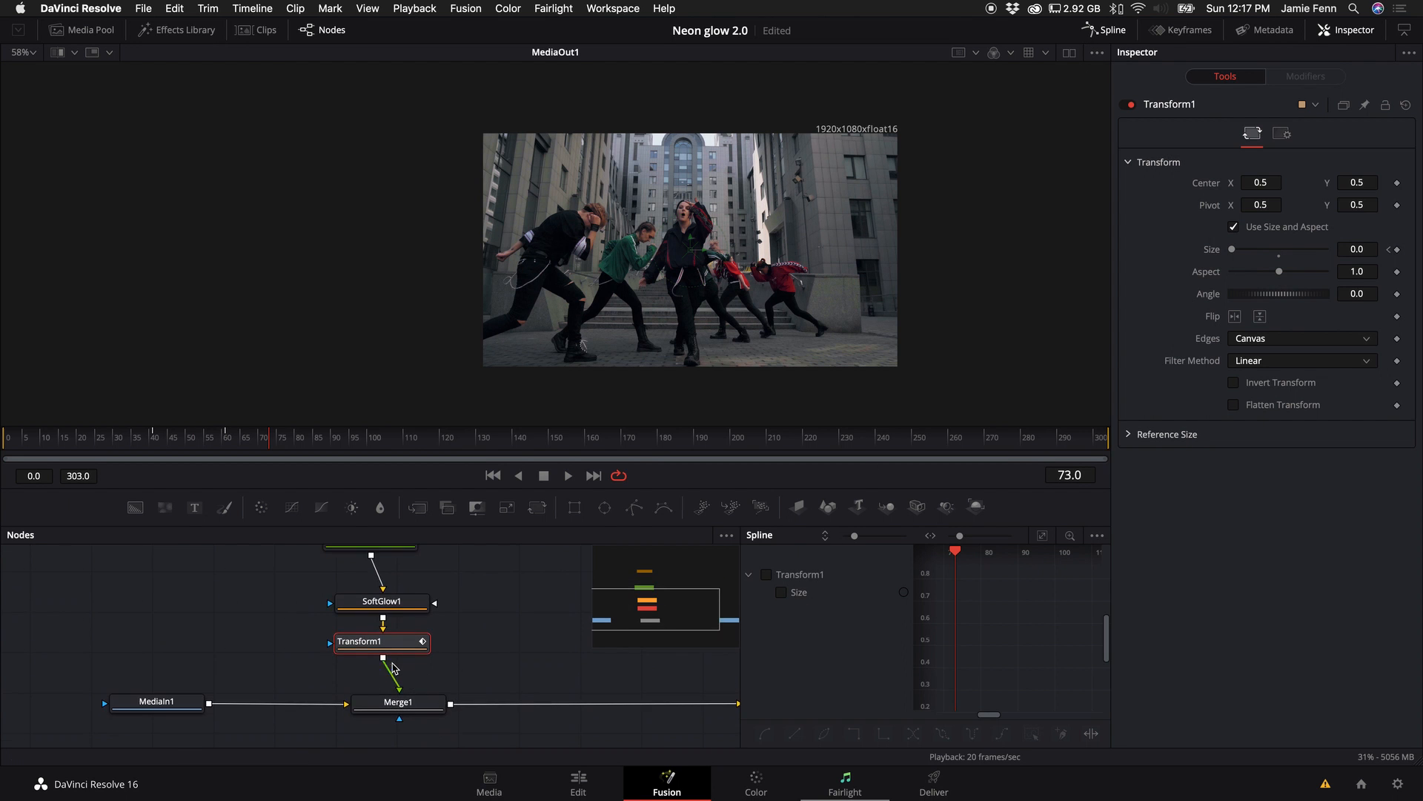
scroll(395, 668, "up", 4)
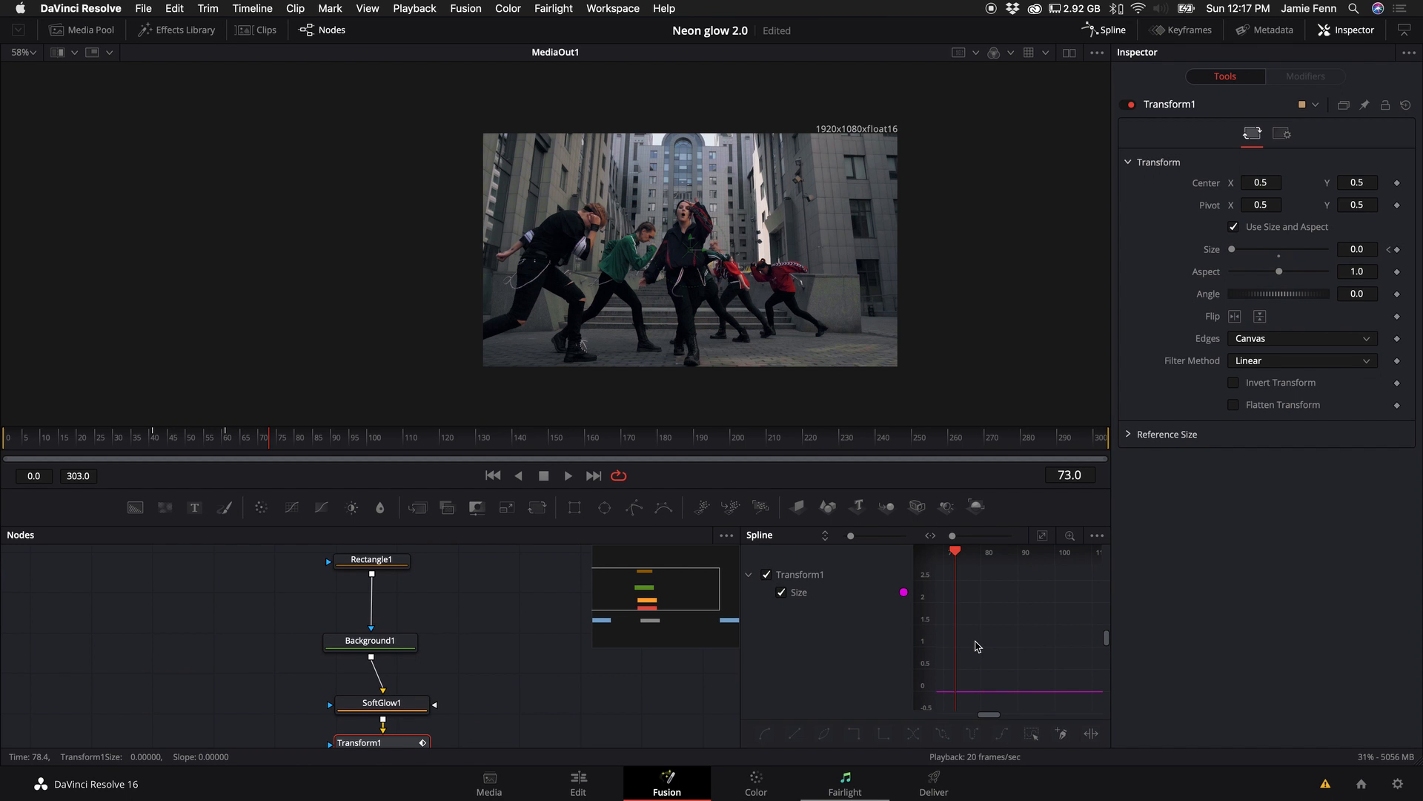
key("ctrl+f")
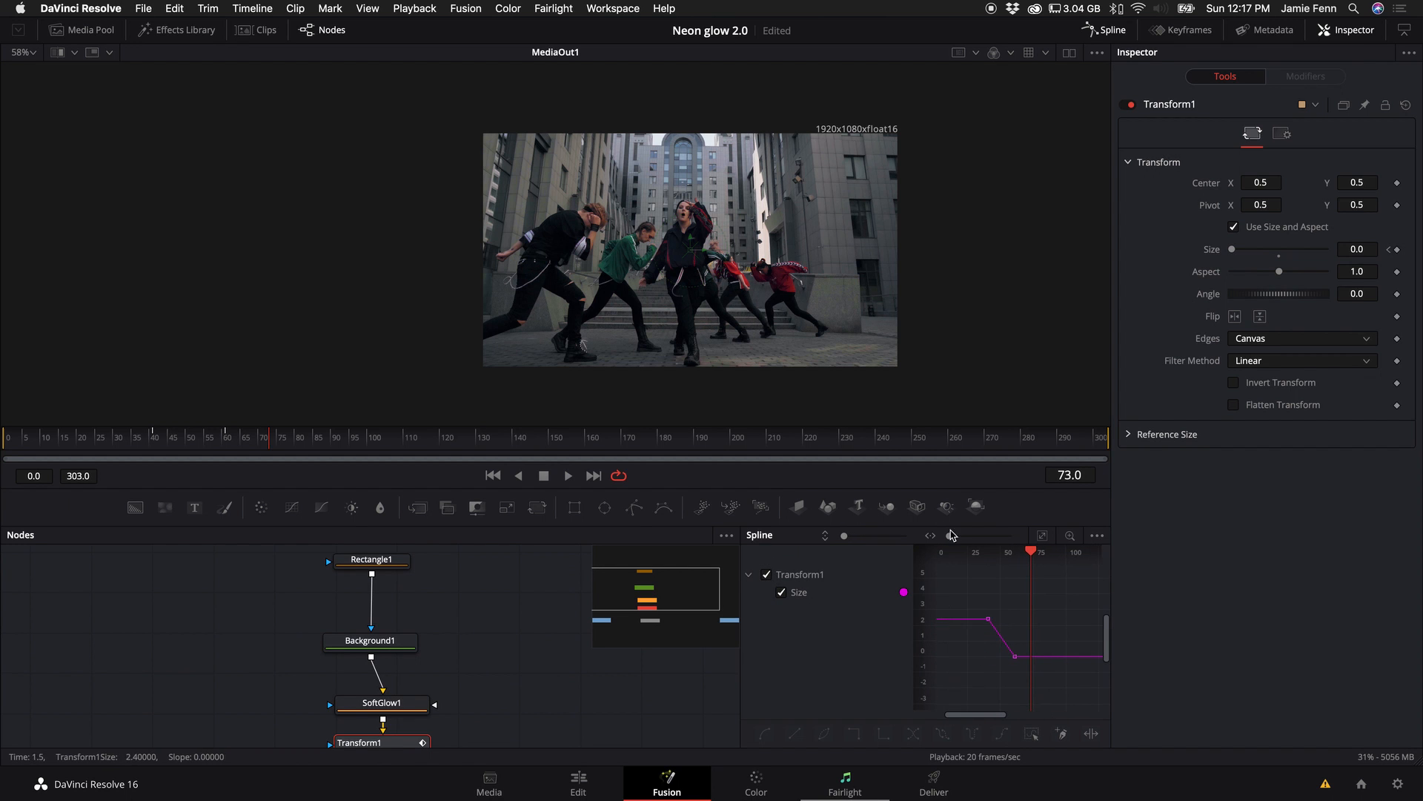
Enlarge the spline graph and smooth the Size curve between the keyframes at frames 41 and 61.
left_click_drag(1010, 476, 997, 266)
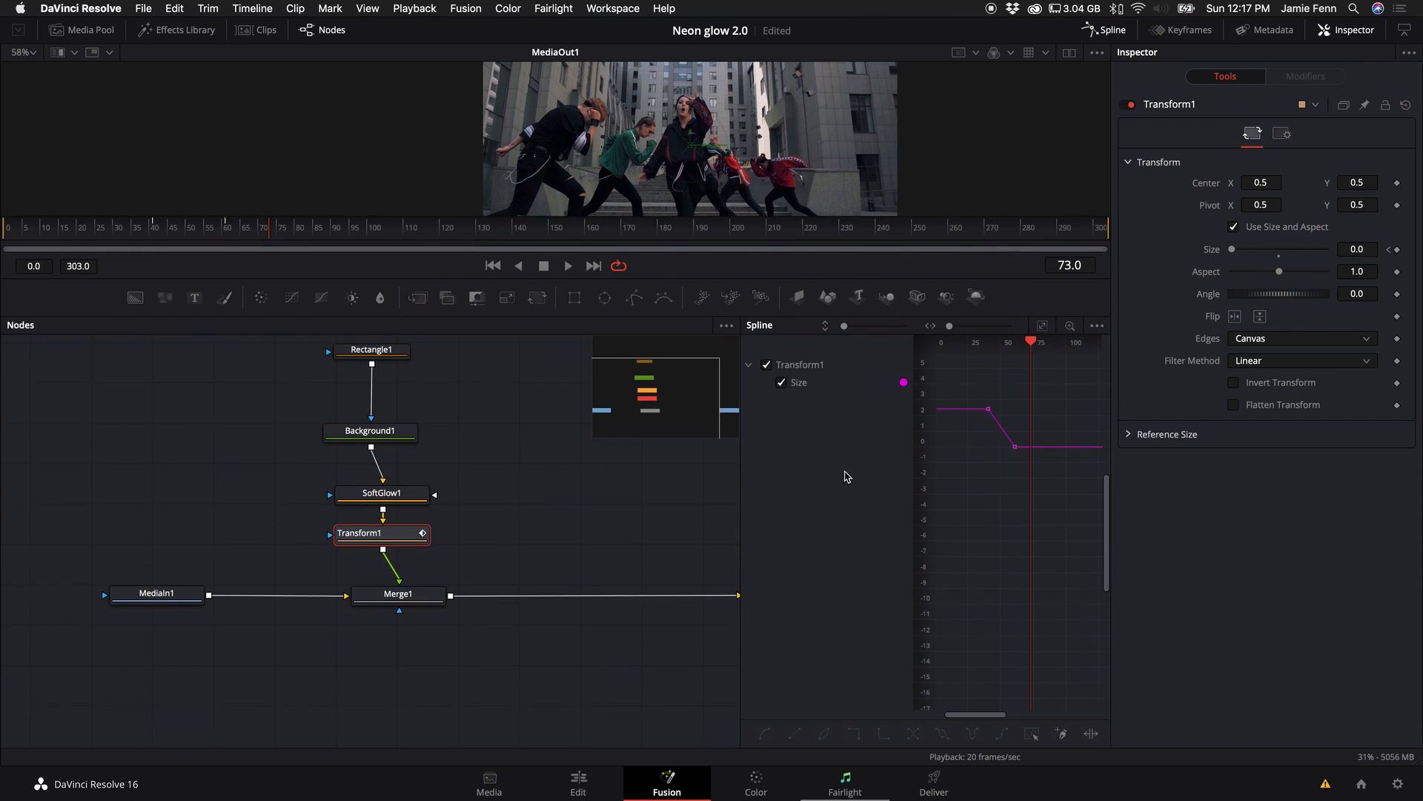
left_click_drag(913, 468, 625, 515)
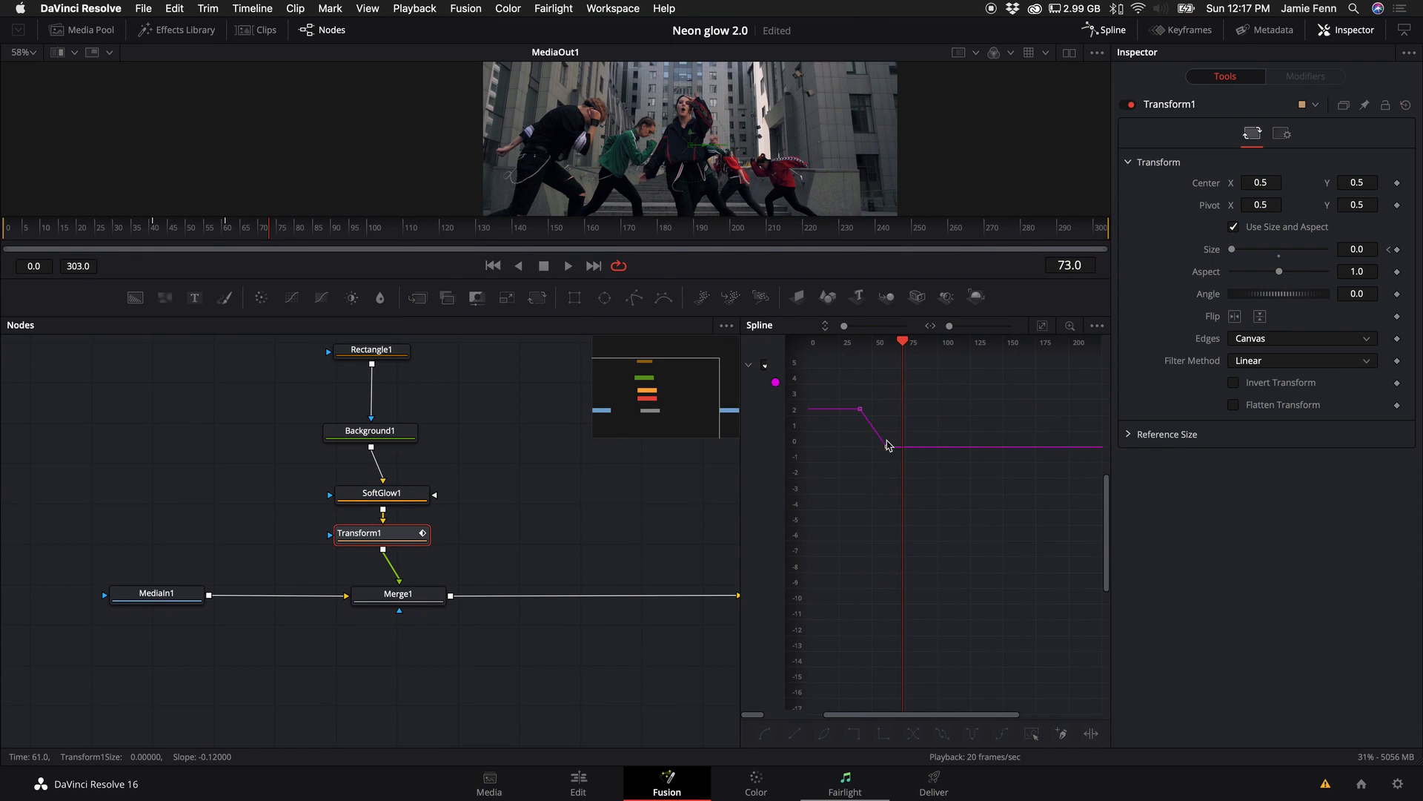
scroll(883, 442, "up", 5)
scroll(882, 442, "down", 4)
scroll(882, 442, "down", 3)
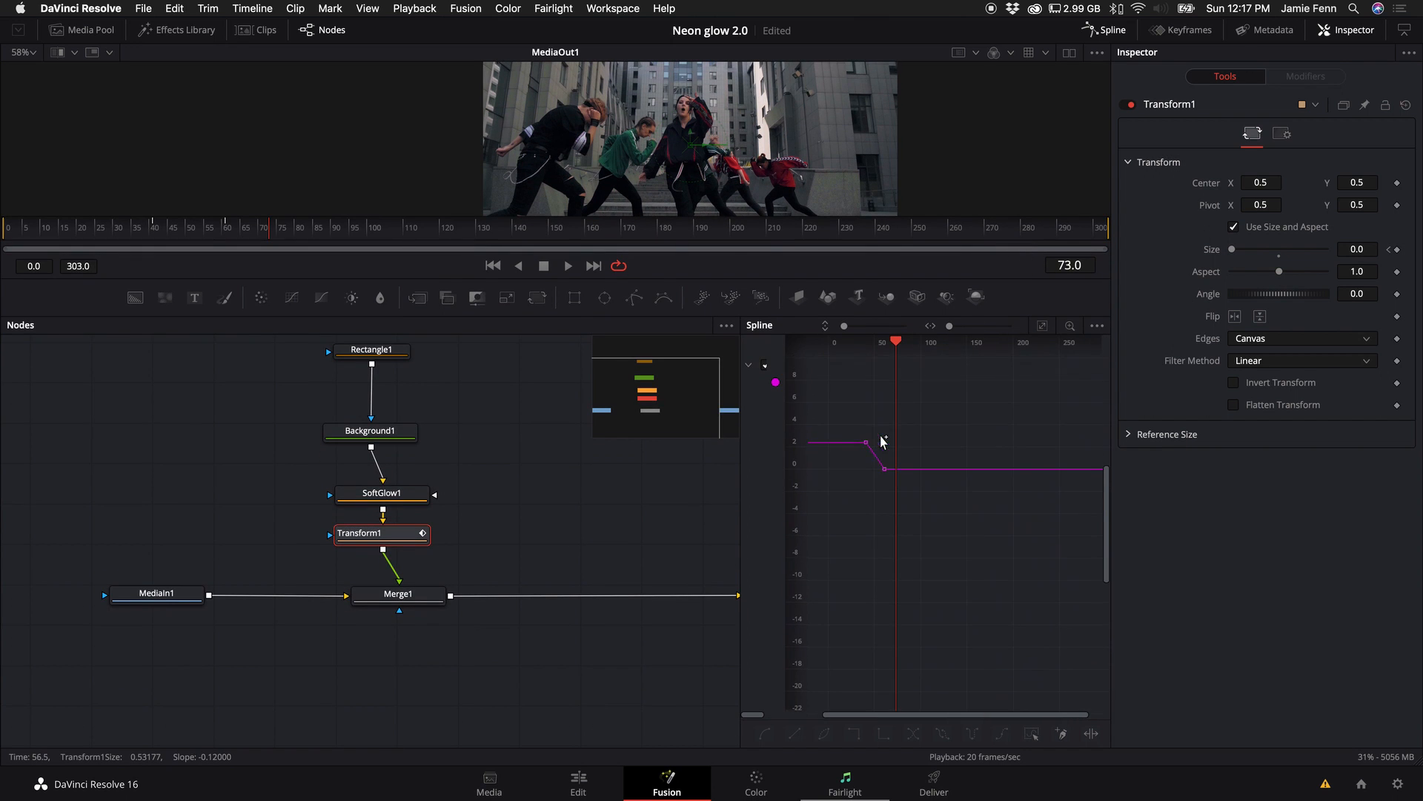
scroll(873, 454, "up", 8)
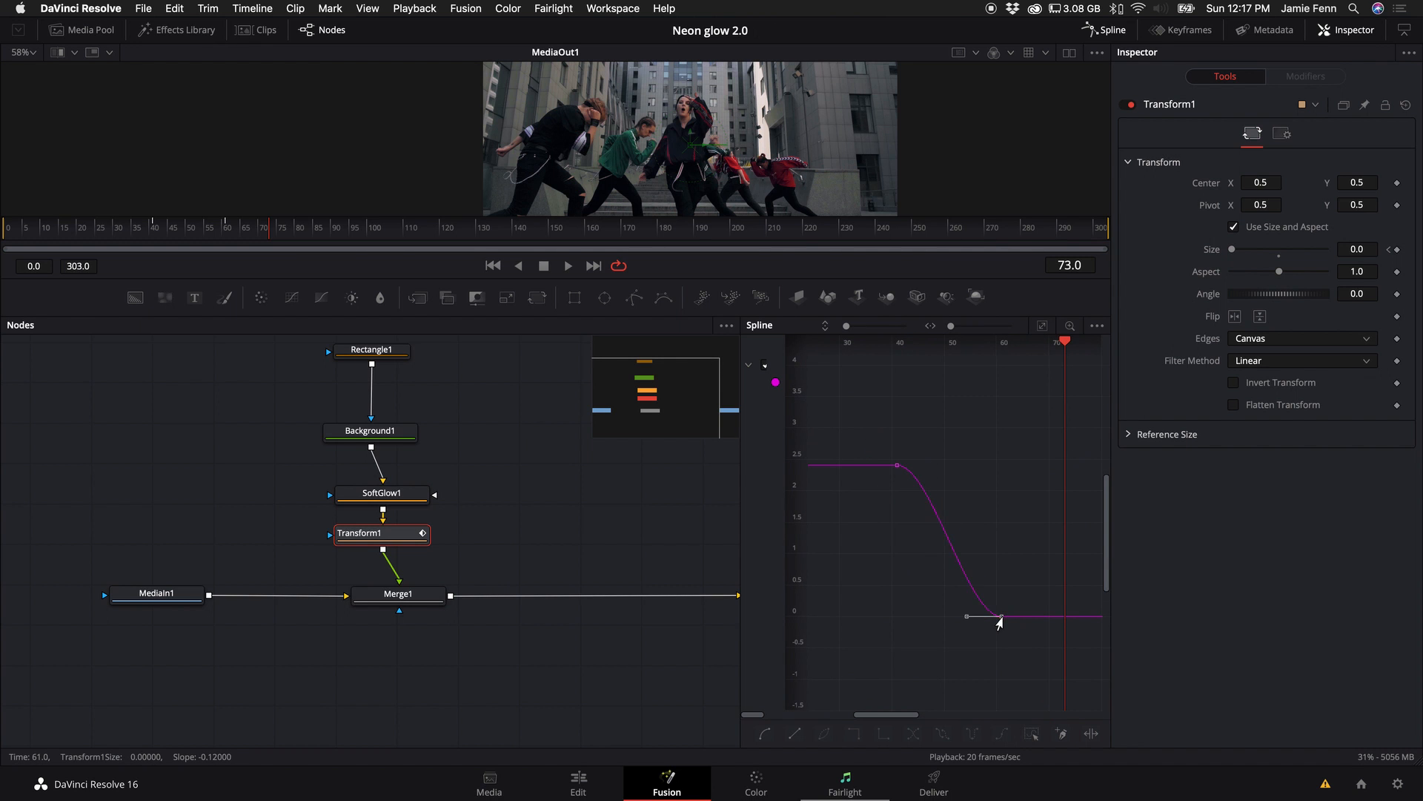
Play the clip from around the first Size keyframe to review the eased outline animation.
left_click(158, 233)
key("space")
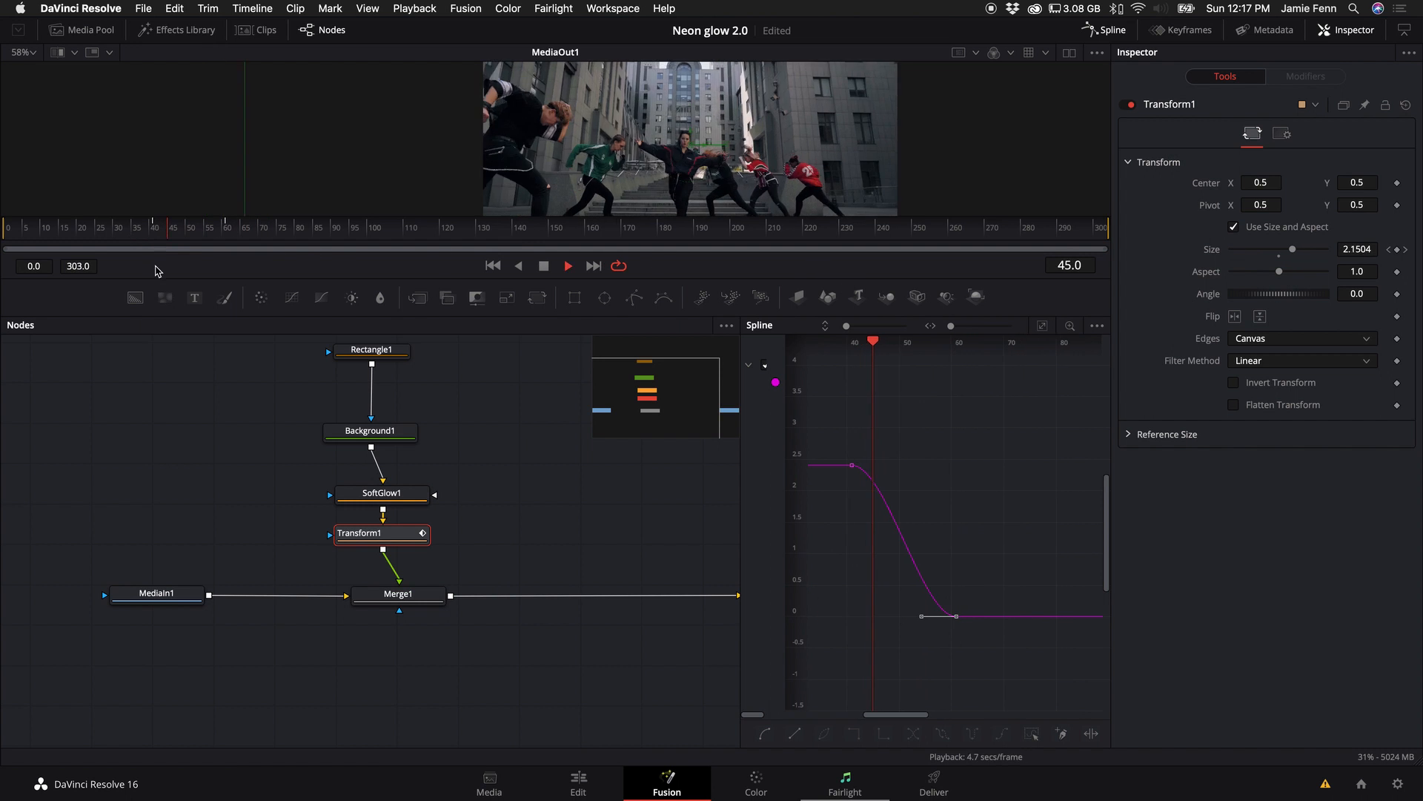
key("space")
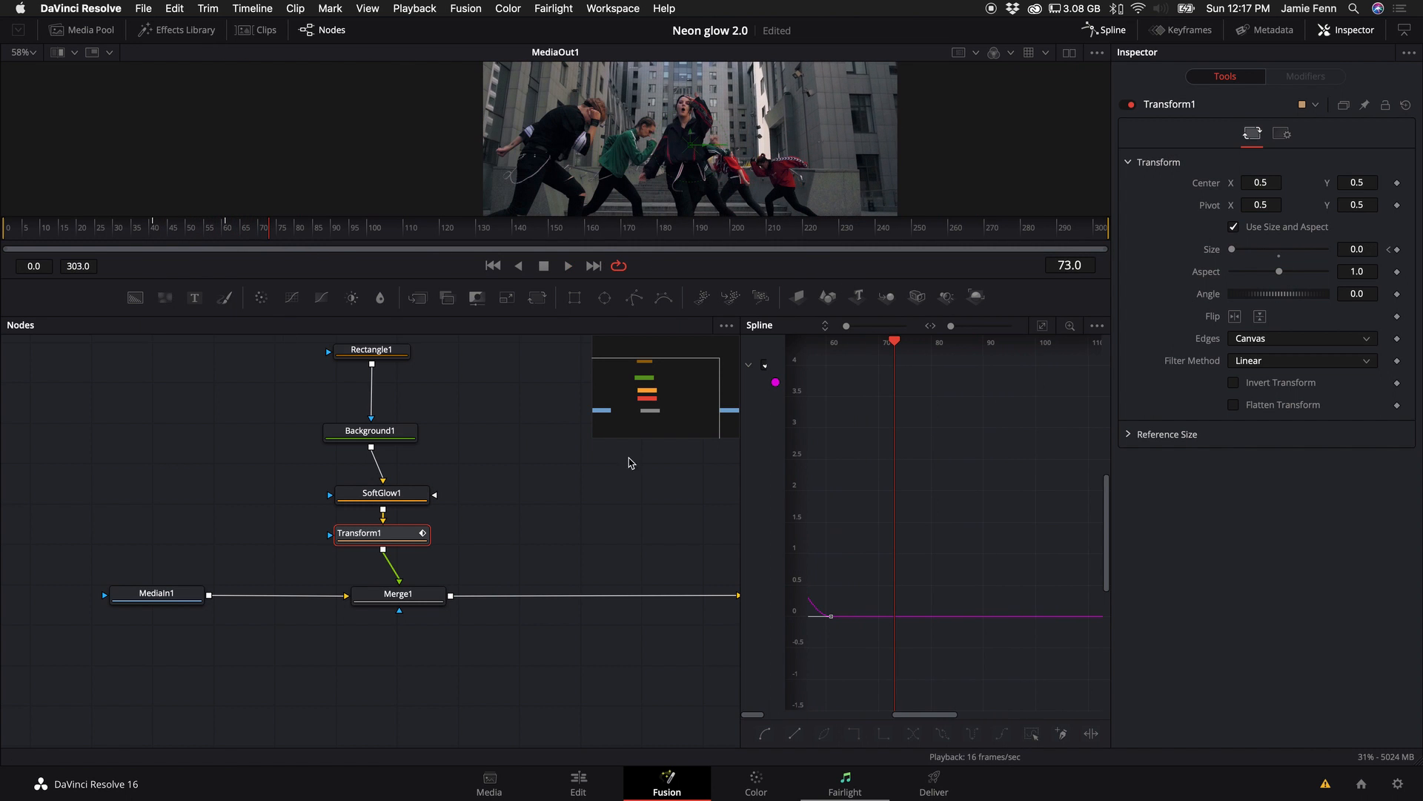
scroll(516, 541, "up", 2)
scroll(515, 542, "right", 2)
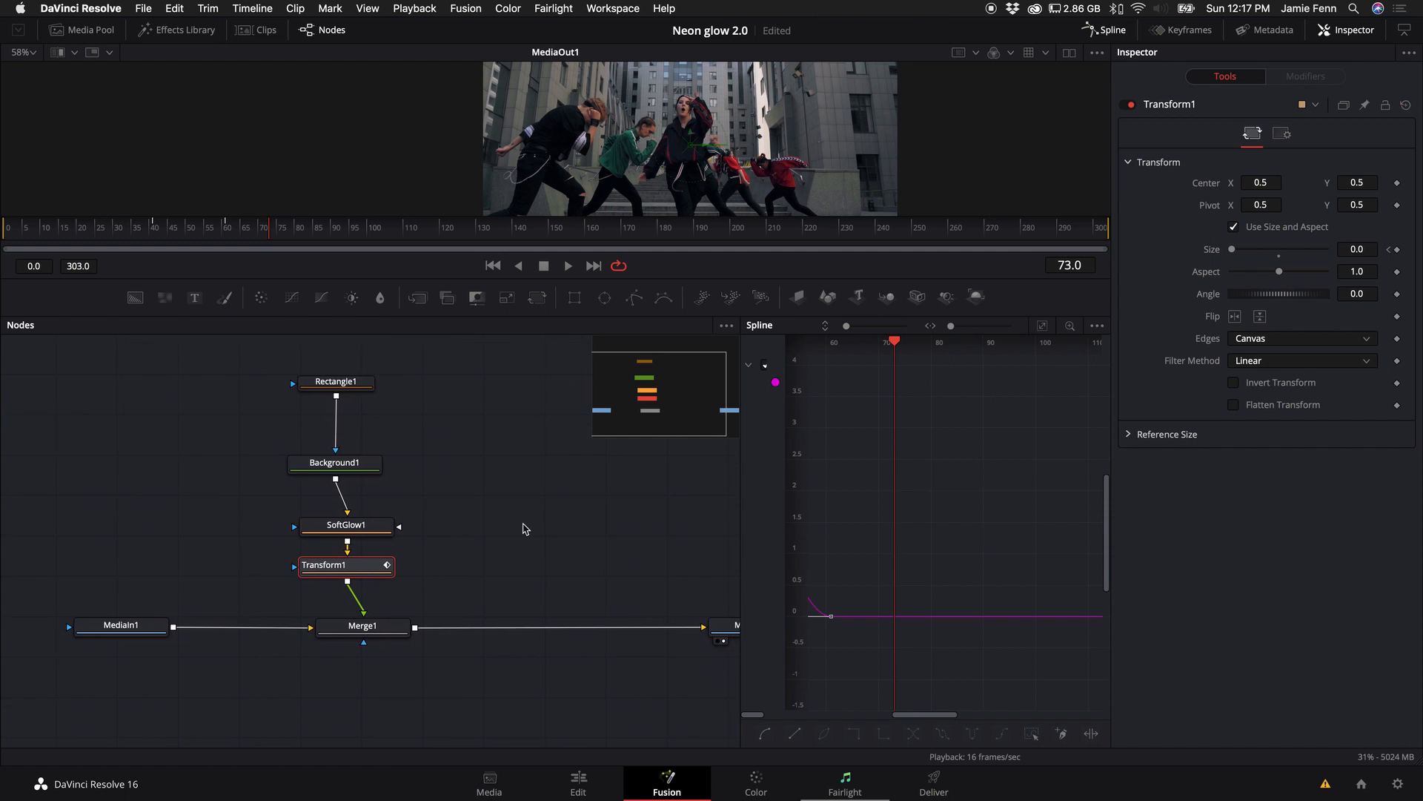
Duplicate the Rectangle1, Background1, SoftGlow1, Transform1 and Merge1 nodes, and insert the copied merge between Merge1 and MediaOut1.
left_click_drag(467, 376, 300, 690)
key("ctrl+c")
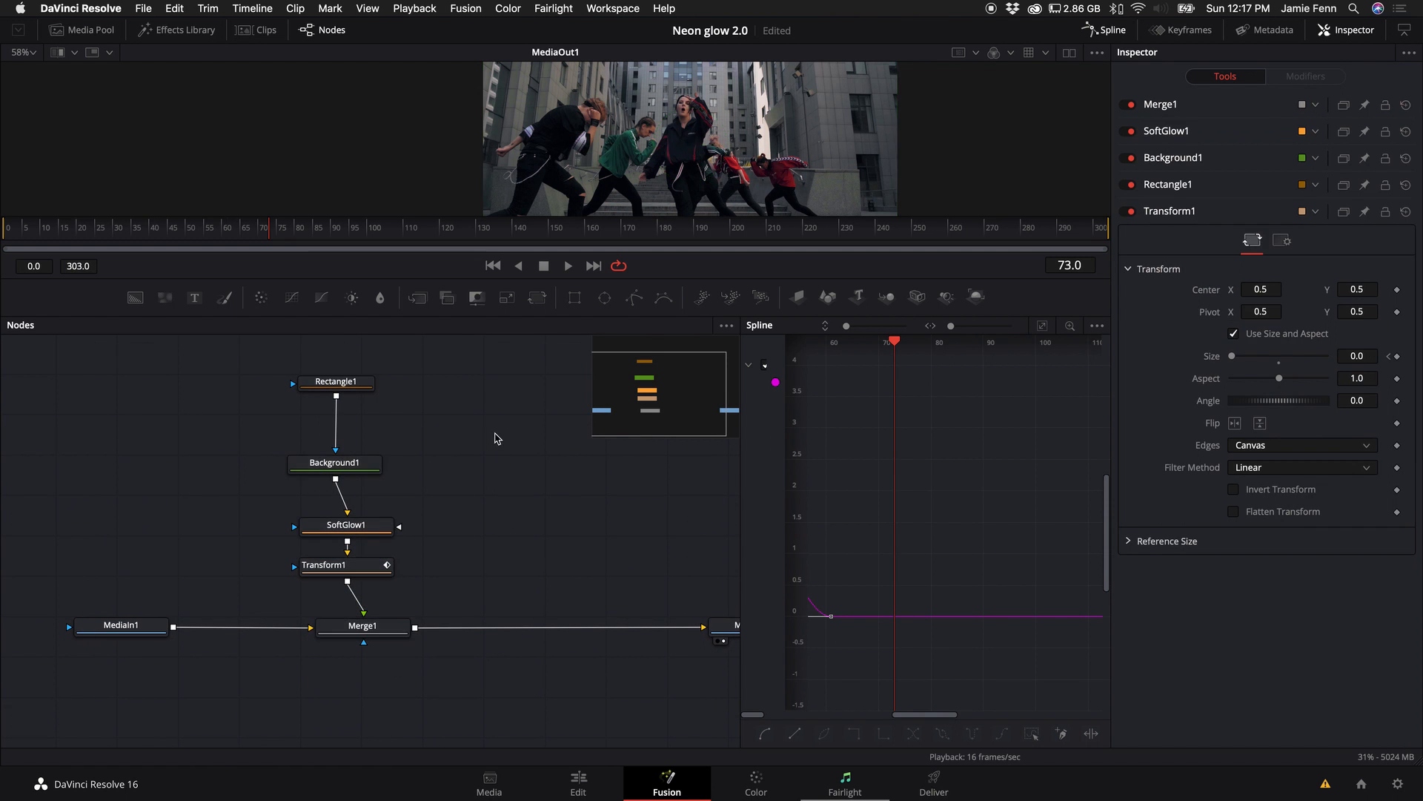
key("ctrl+v")
left_click_drag(518, 599, 548, 627)
left_click(587, 585)
left_click_drag(565, 505, 544, 623)
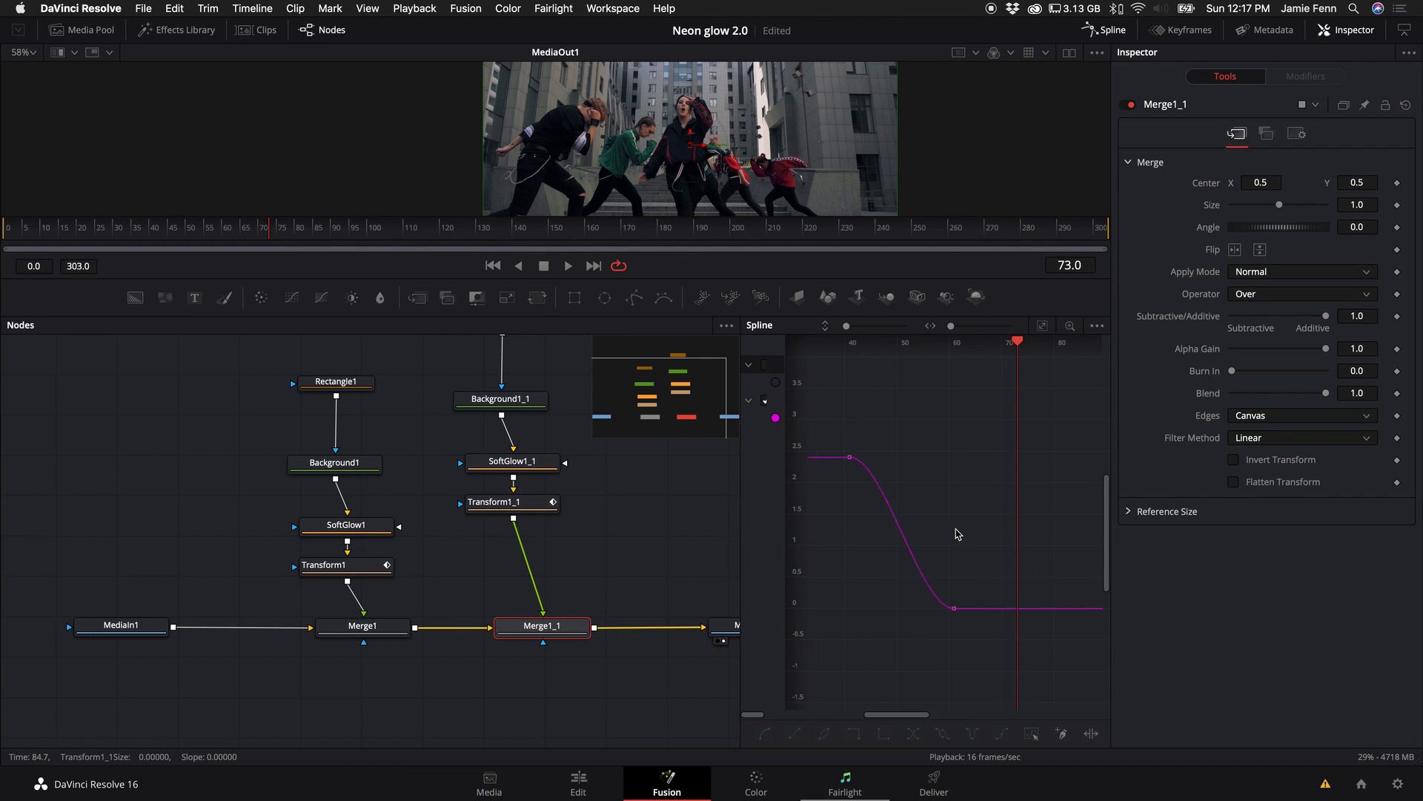
Widen the Spline editor and shift both of Transform1_1's Size keyframes about eight frames forward in time.
left_click_drag(742, 390, 813, 417)
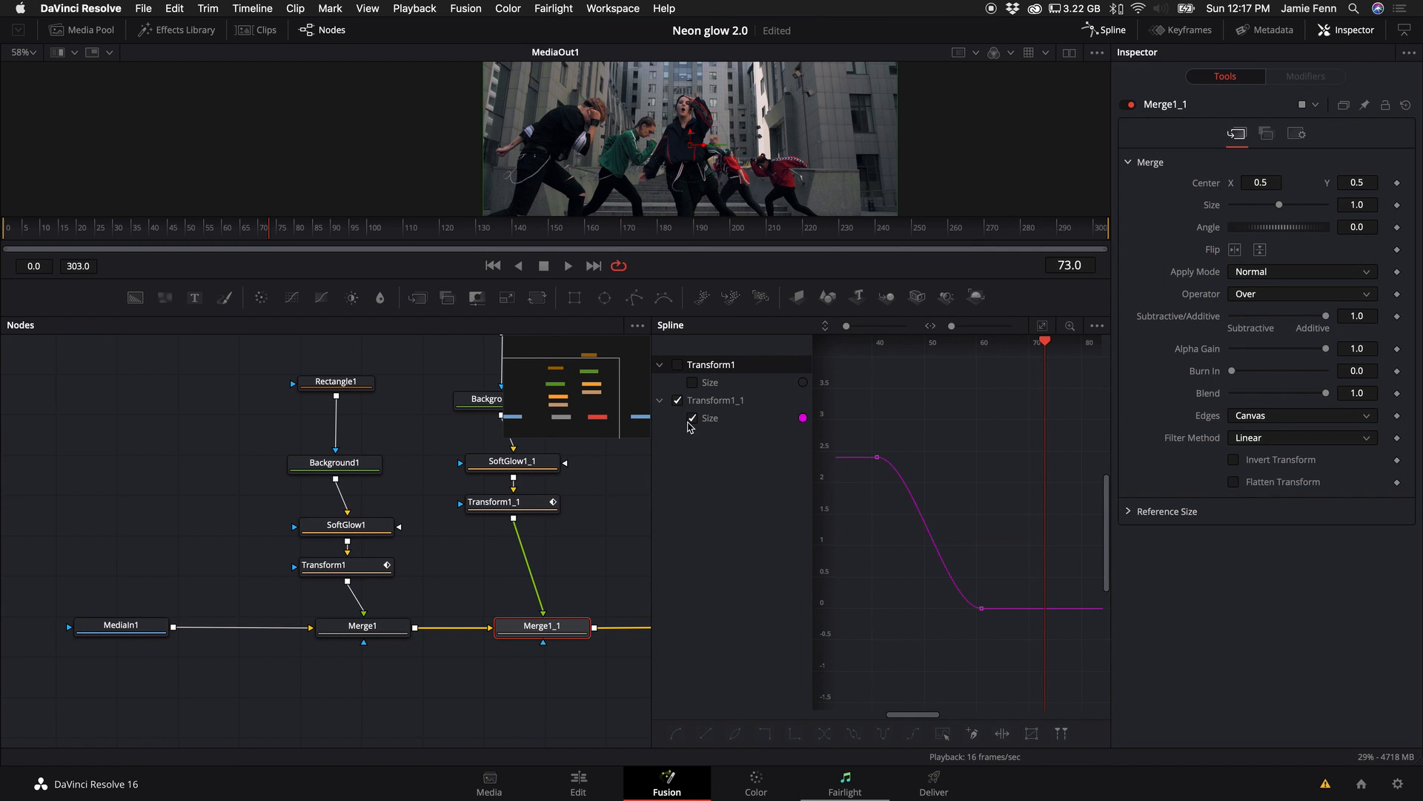
left_click_drag(1023, 423, 830, 653)
left_click_drag(979, 613, 1021, 613)
Play the clip from around frame 31 and enlarge the viewer temporarily to review the two outlines shrinking in succession.
left_click_drag(260, 238, 113, 239)
key("space")
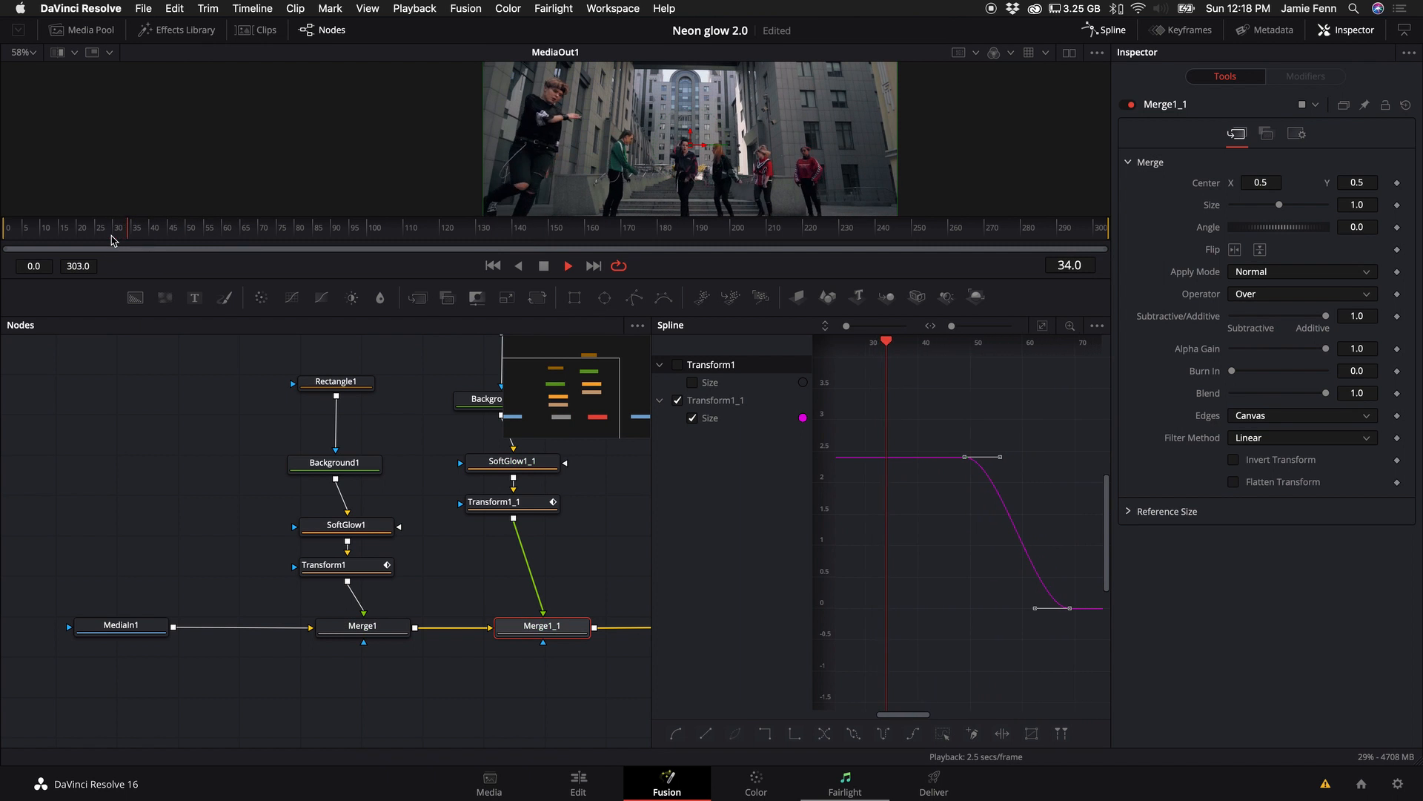
left_click_drag(705, 276, 707, 551)
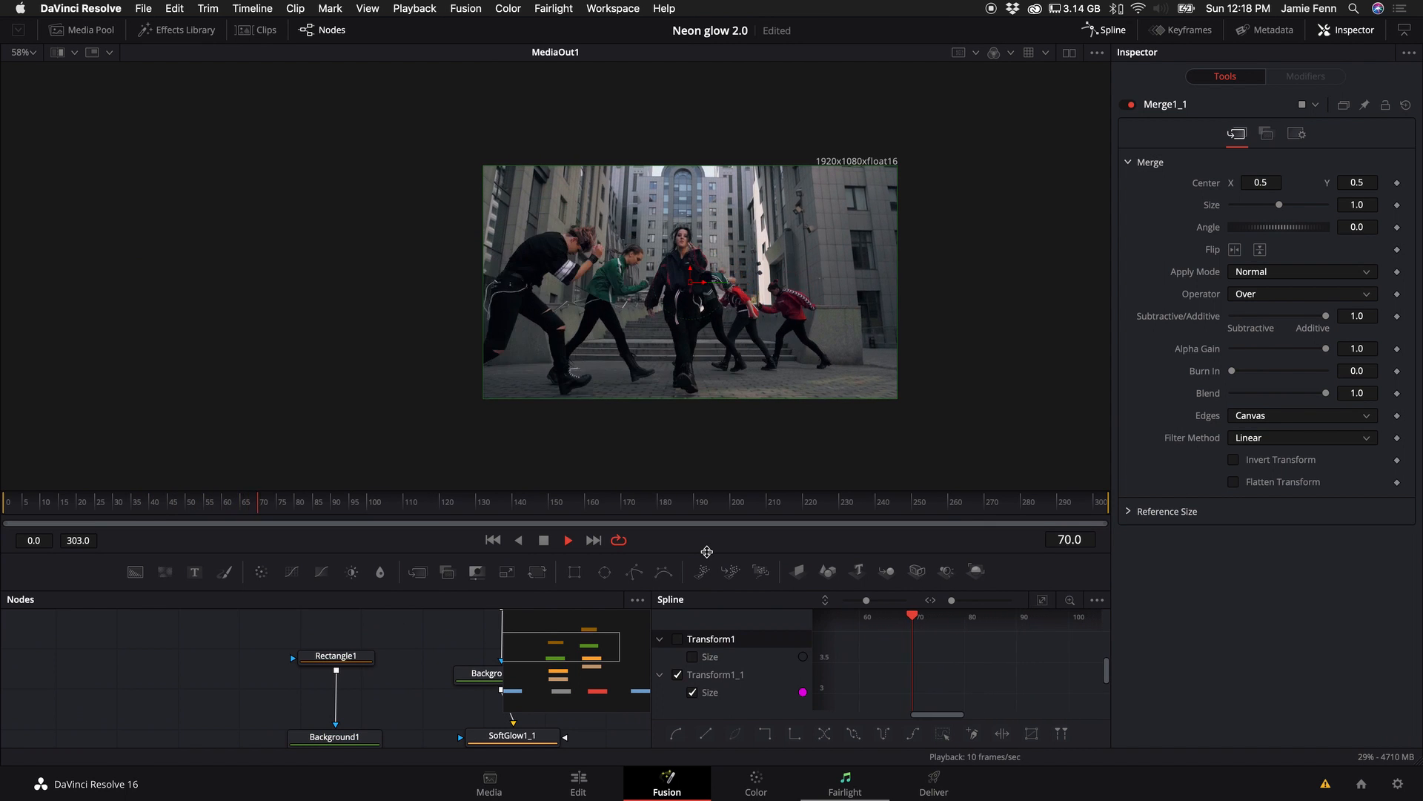
left_click_drag(679, 553, 690, 389)
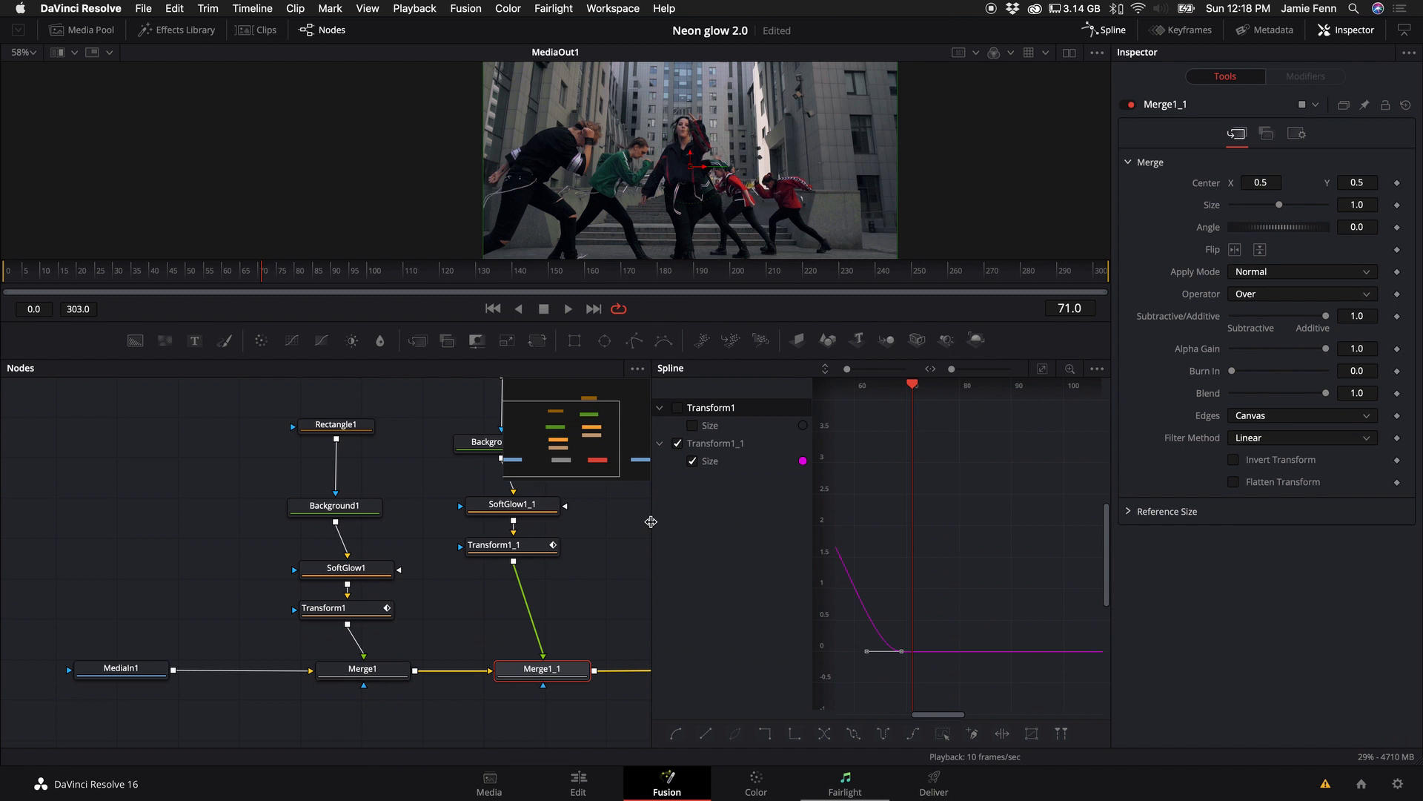
Widen the node editor to show the copied outline branch and scrub back to frames where both outlines are on screen.
left_click_drag(651, 522, 788, 519)
scroll(557, 425, "up", 3)
left_click_drag(524, 512, 532, 697)
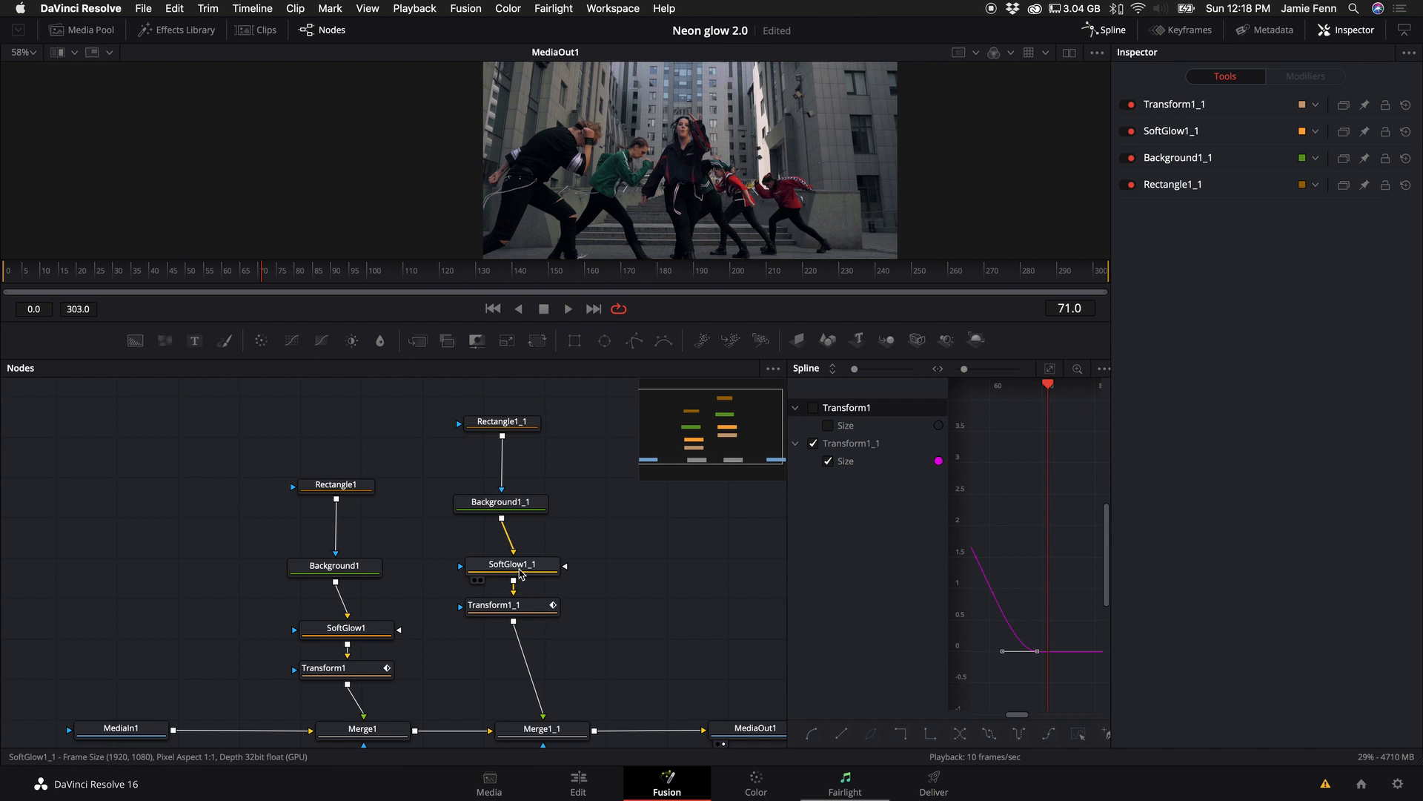
left_click(519, 571)
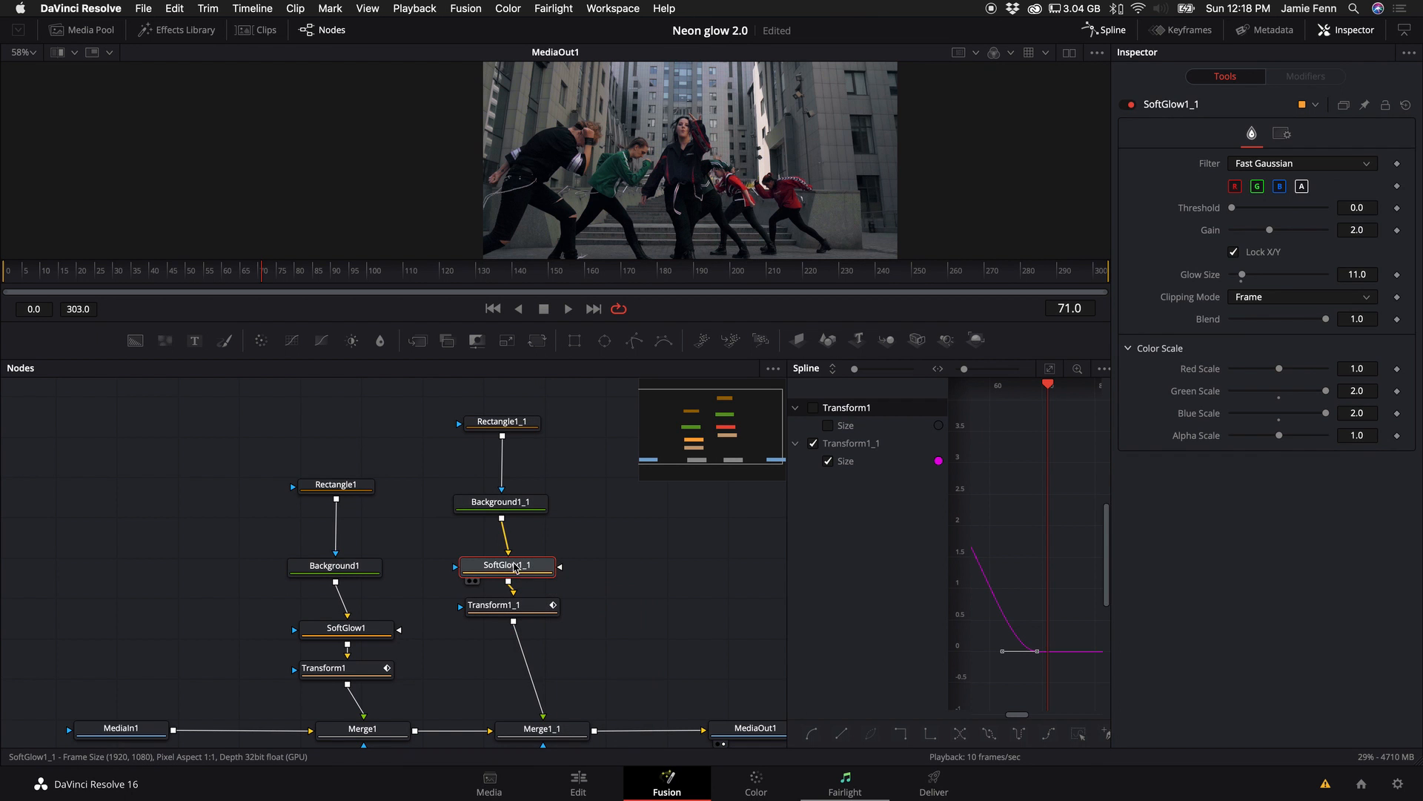
left_click_drag(261, 278, 200, 278)
left_click_drag(550, 395, 454, 659)
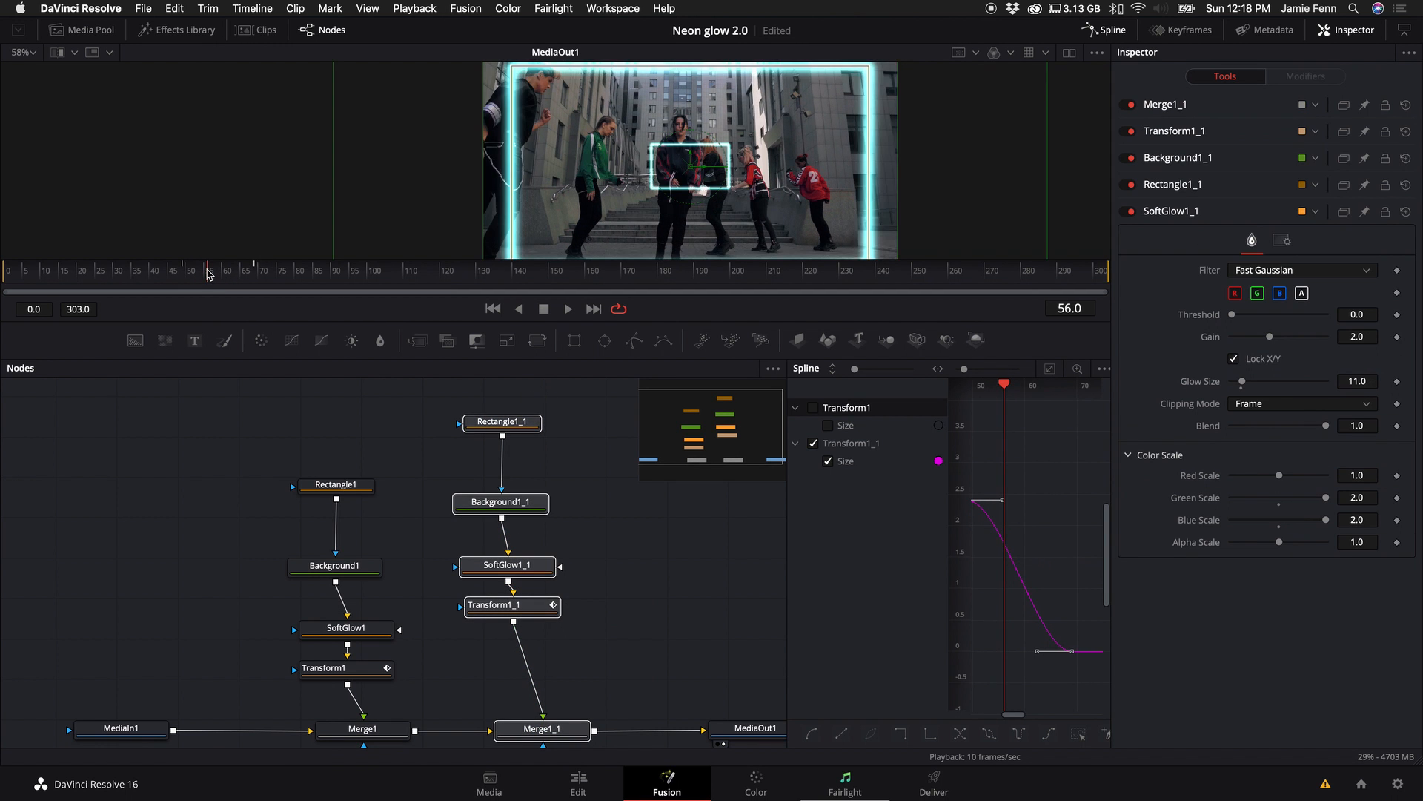
Add keyframes for SoftGlow1_1's Green Scale, Blue Scale and Red Scale at frame 54.
key("Left")
key("Left")
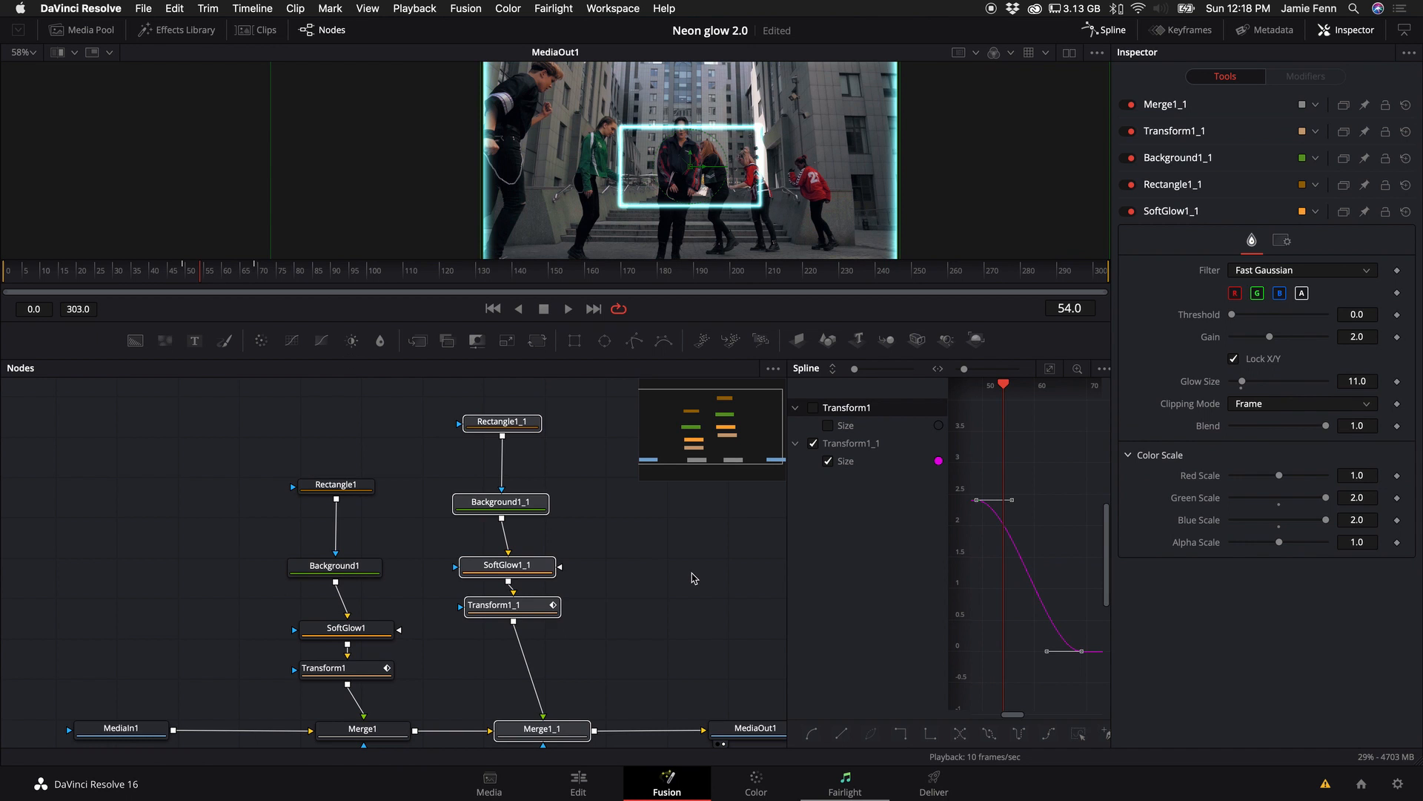
left_click(523, 568)
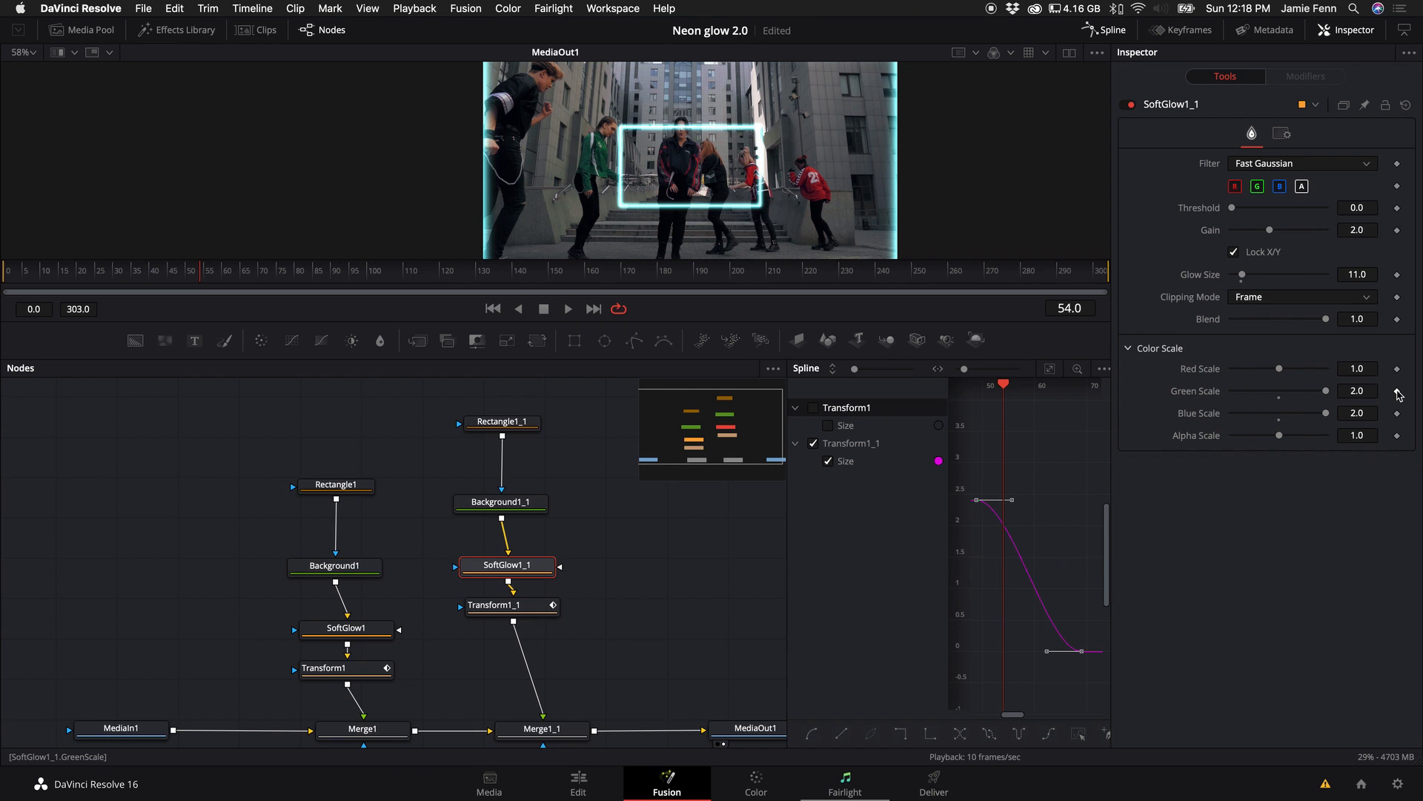
left_click(1397, 392)
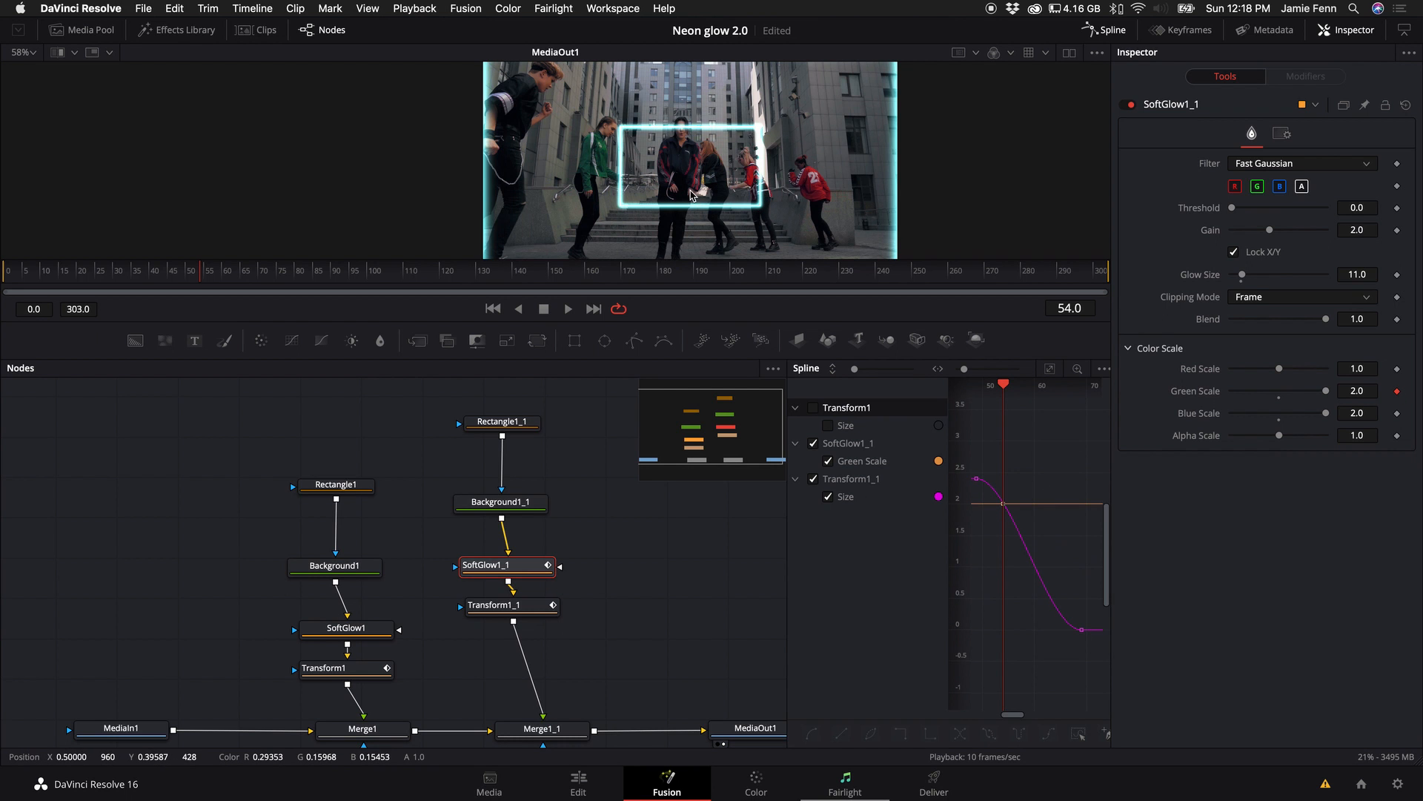
left_click(1398, 413)
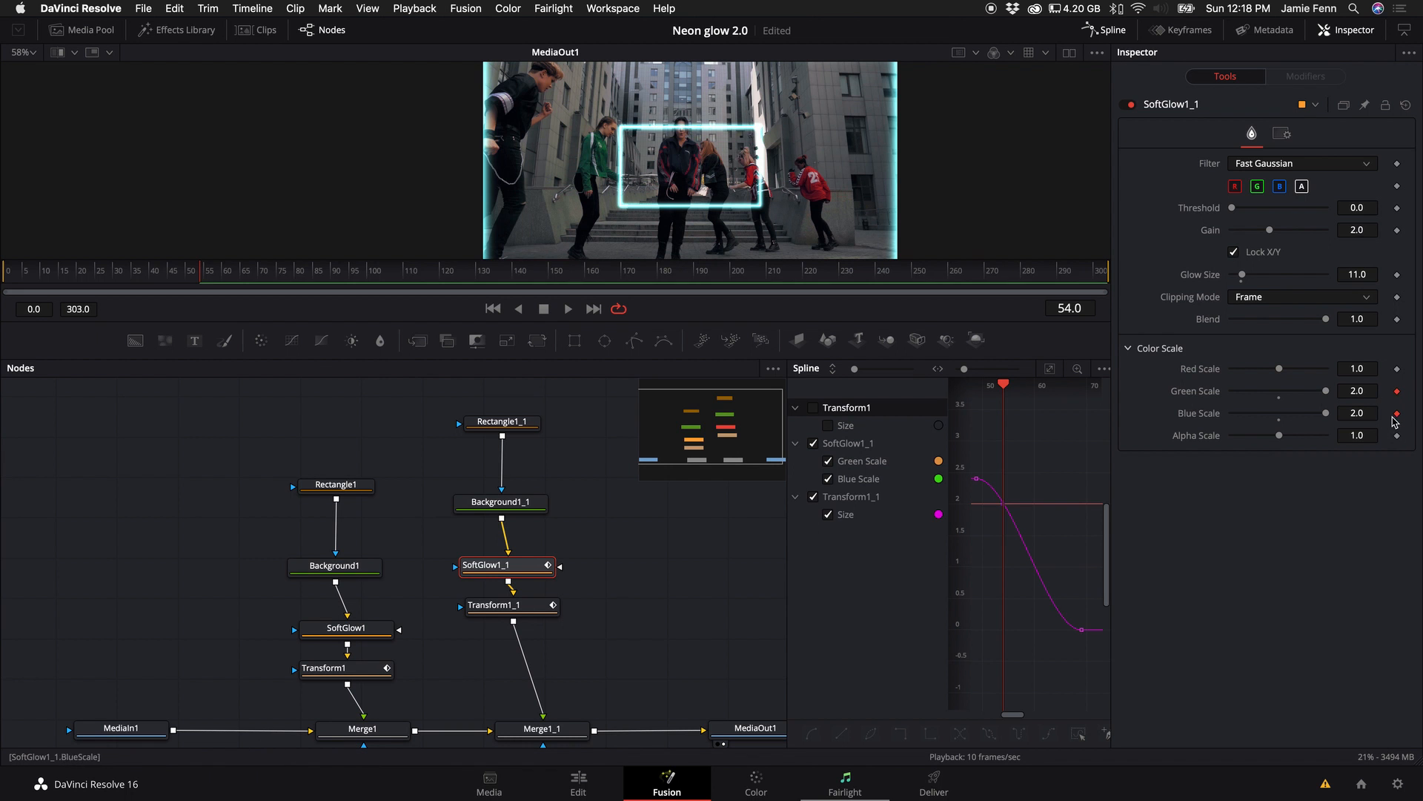
left_click(1398, 369)
At frame 65, set SoftGlow1_1's Green Scale to 0.0 and Blue Scale to about 0.66.
key("Right")
key("Right")
key("Right")
key("Right")
key("Right")
key("Right")
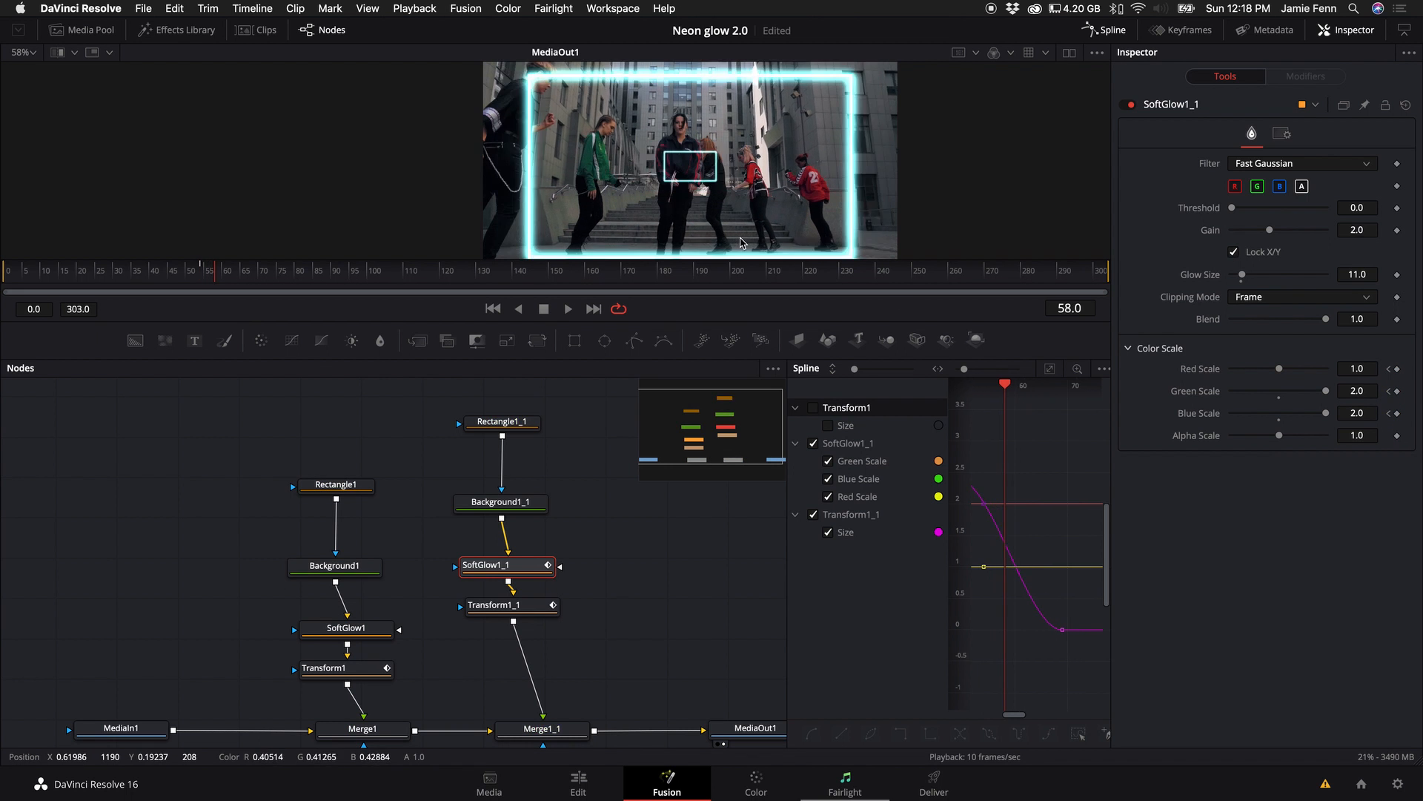
key("Right")
key("Right")
key("Right")
key("Right")
key("Right")
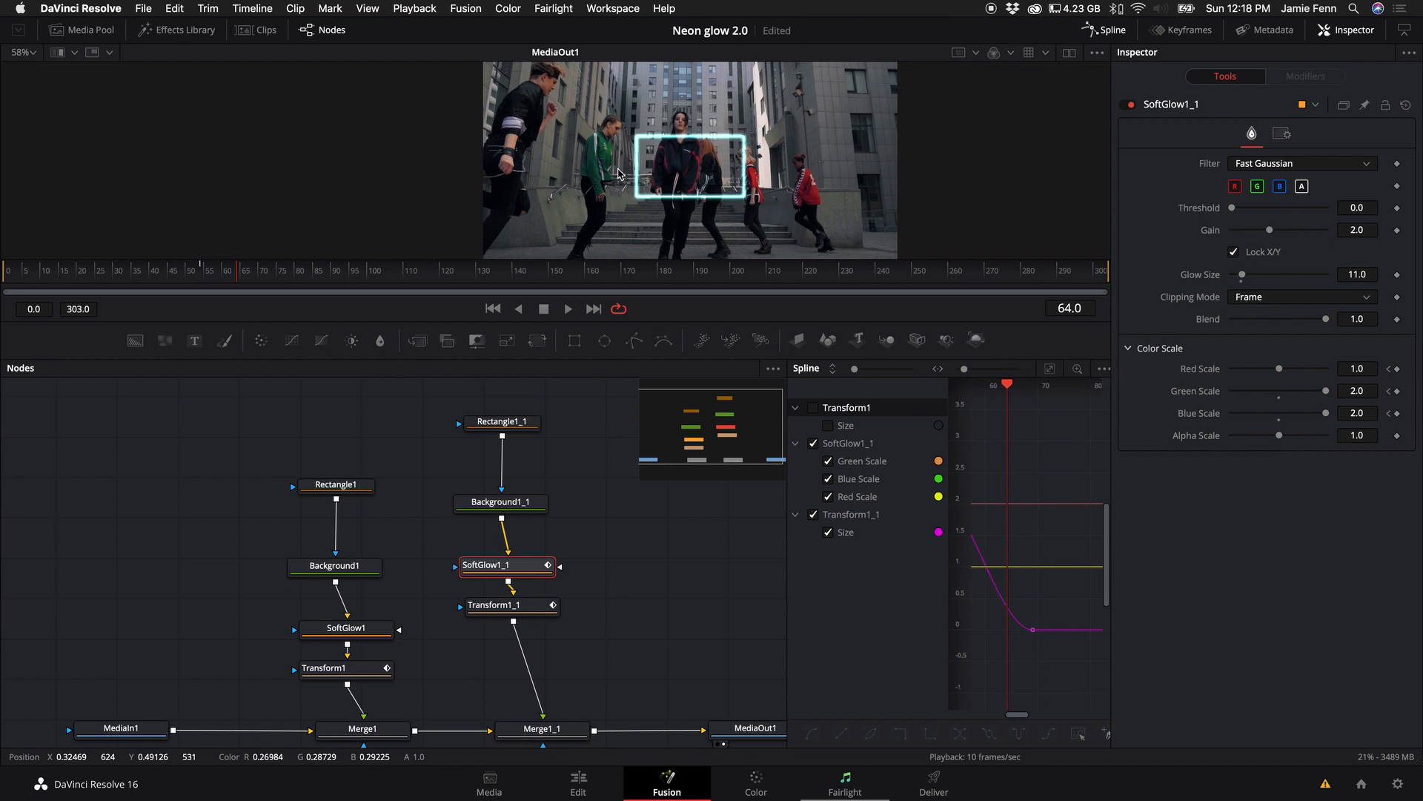
left_click_drag(1325, 391, 1185, 404)
left_click_drag(1331, 417, 1265, 431)
Step back and forth through the frames between the two colour keyframes to check how the glow colour changes.
key("Left")
key("Left")
key("Left")
key("Left")
key("Left")
key("Left")
key("Left")
key("Left")
key("Left")
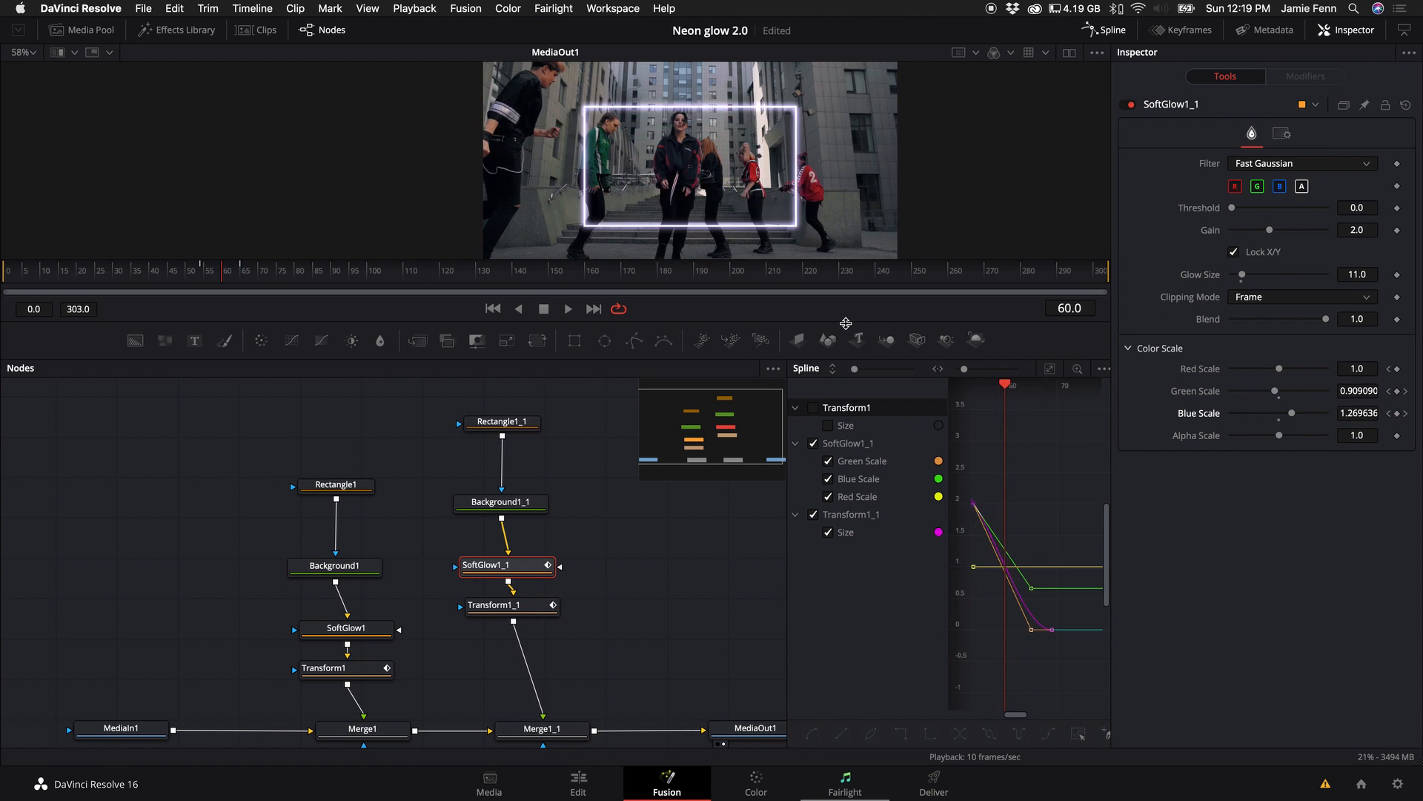
key("Left")
key("Left")
key("Left")
key("Right")
key("Right")
key("Right")
key("Right")
key("Right")
key("Right")
key("Right")
key("Right")
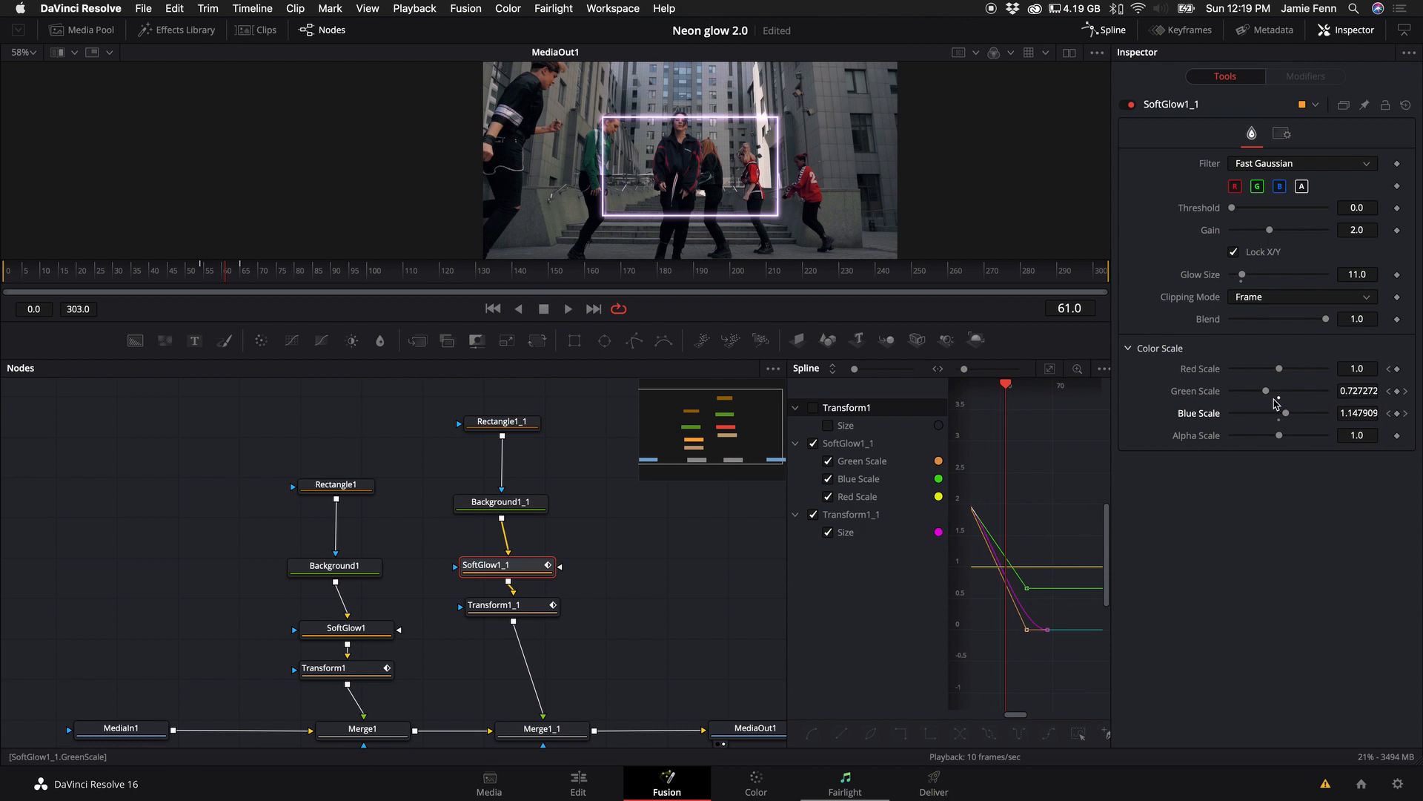
Keyframe SoftGlow1_1's Green Scale at 0.0 and Blue Scale at 2.0 on frame 61, then Green and Red at 2.0 and Blue at 0.0 on frame 64.
left_click_drag(1268, 393, 1056, 399)
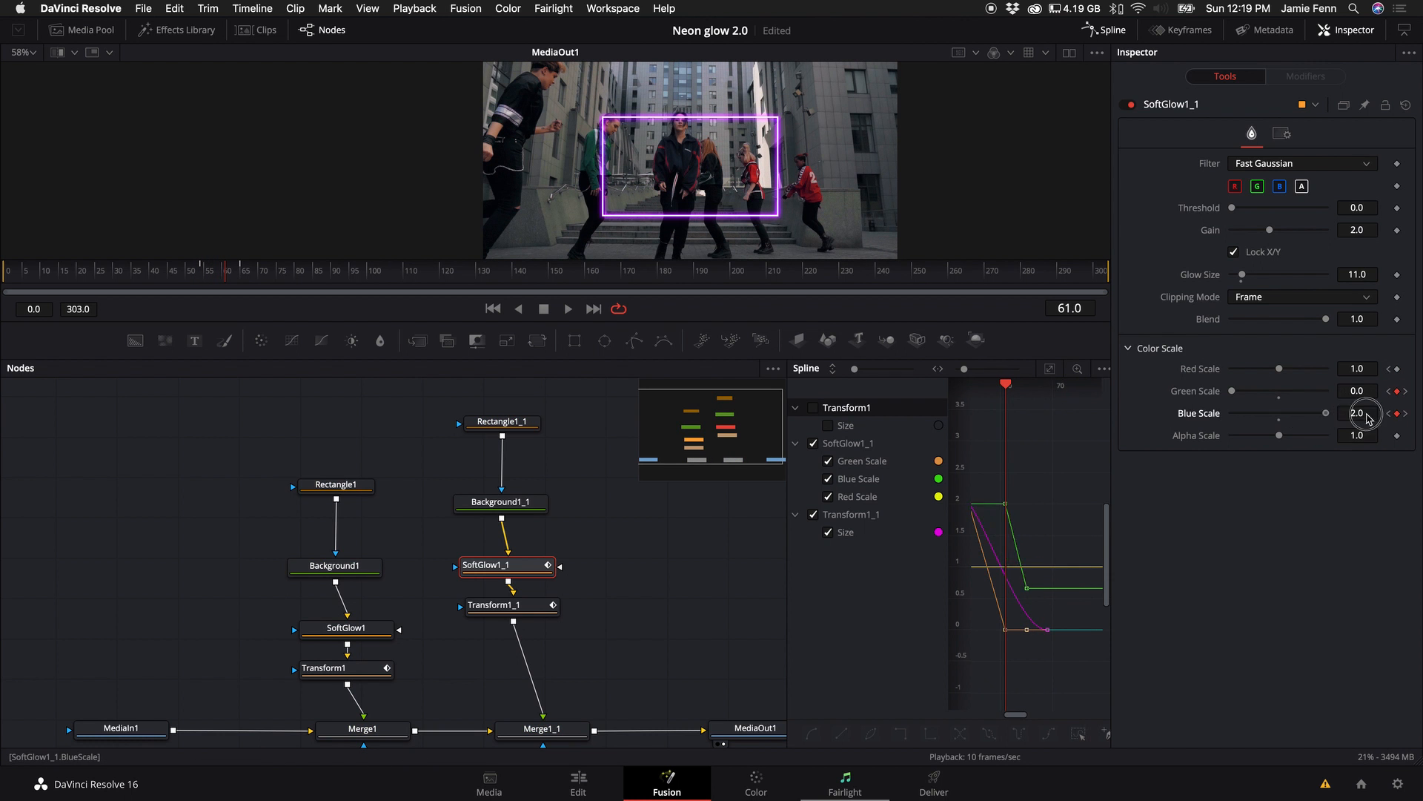
key("Right")
key("Right")
key("Right")
left_click_drag(1232, 390, 1379, 389)
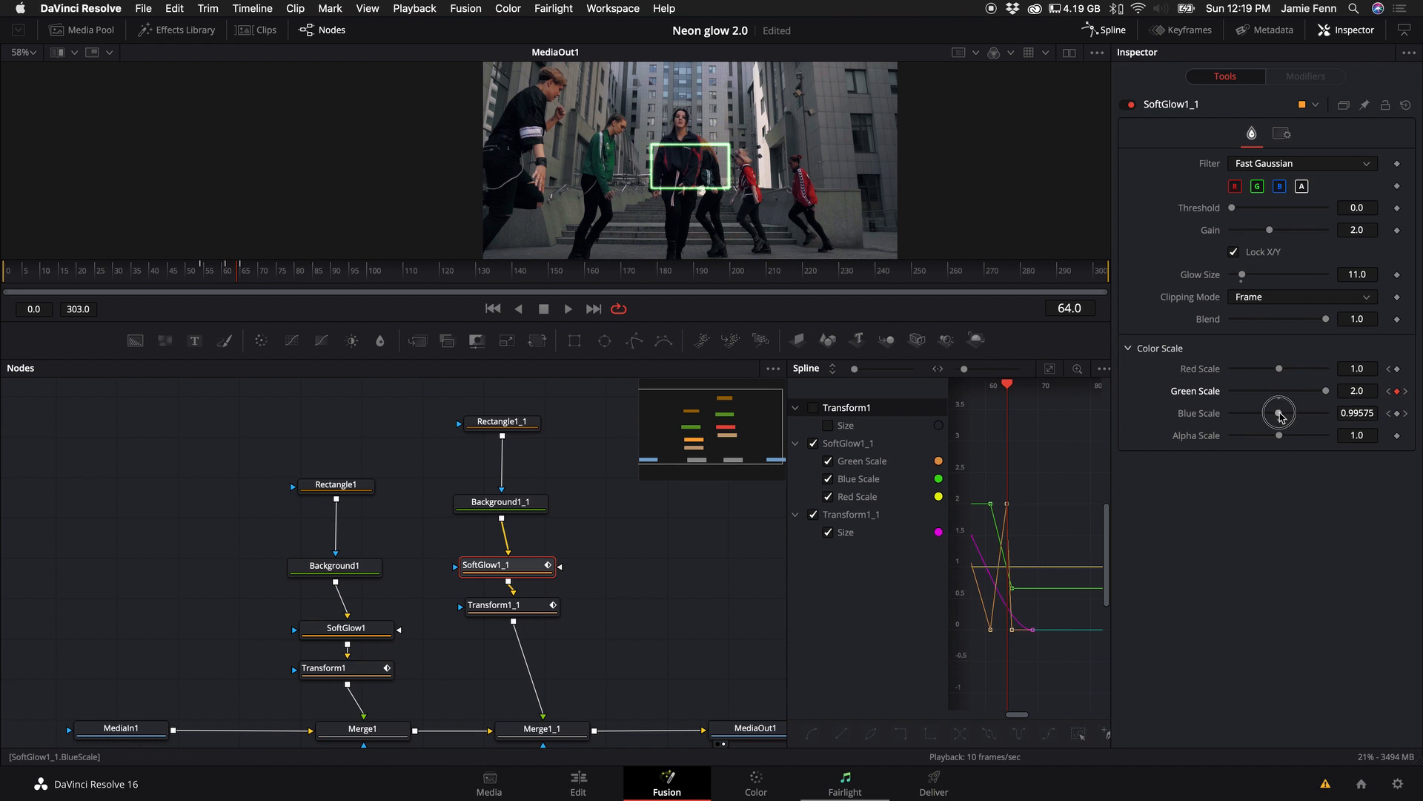
left_click_drag(1279, 368, 1313, 368)
Step back through the new colour keyframes and play the clip to review the outline's changing glow colours.
key("Left")
key("Left")
key("Left")
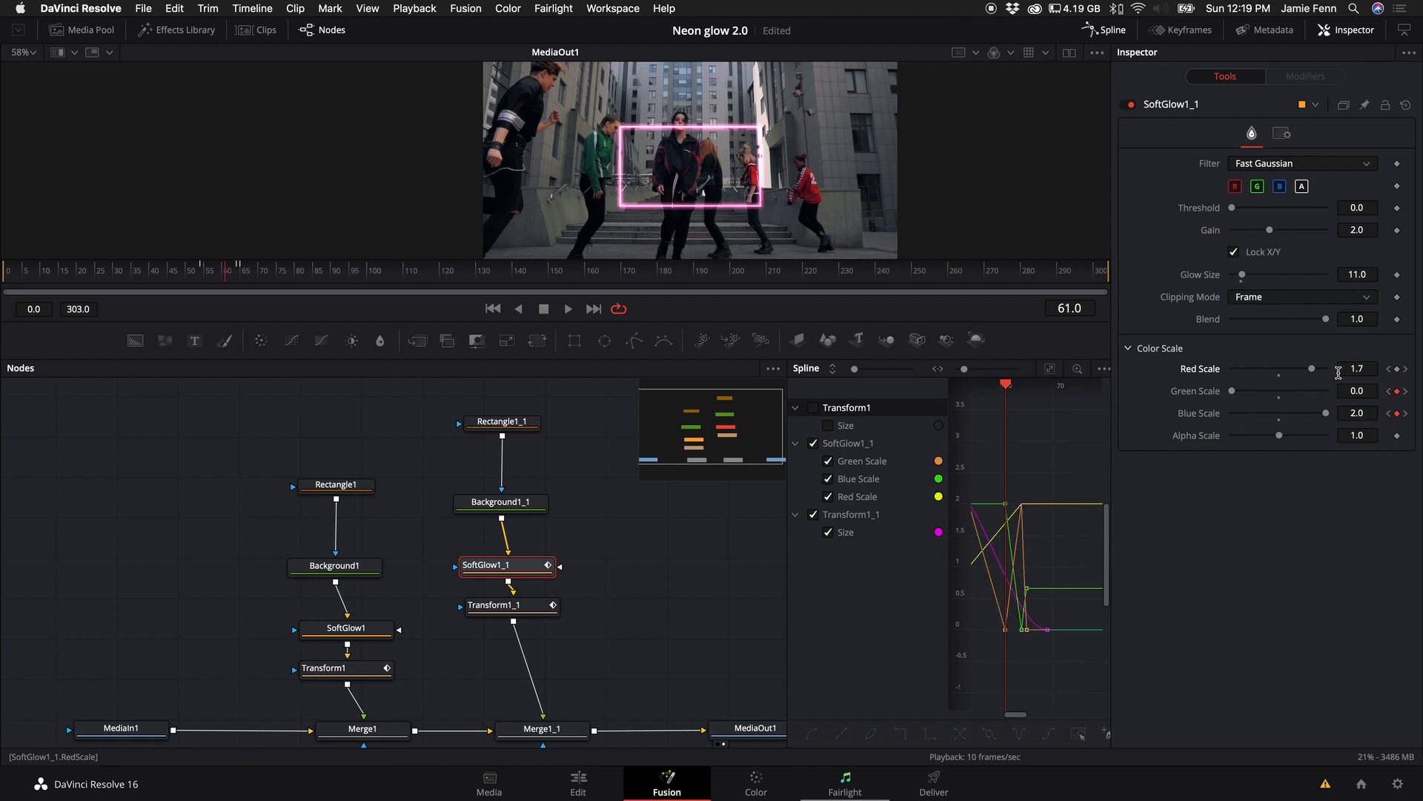
key("space")
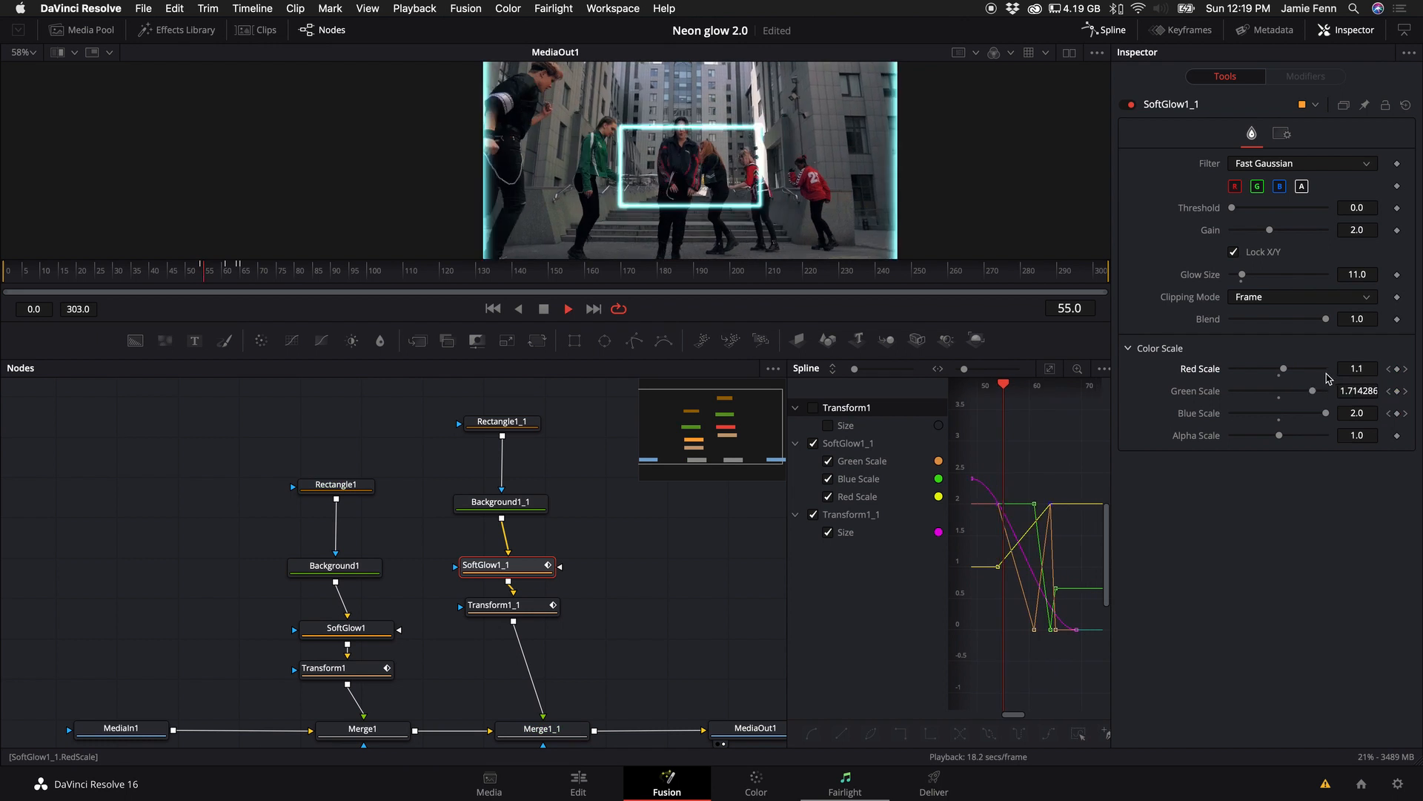
key("space")
left_click(253, 272)
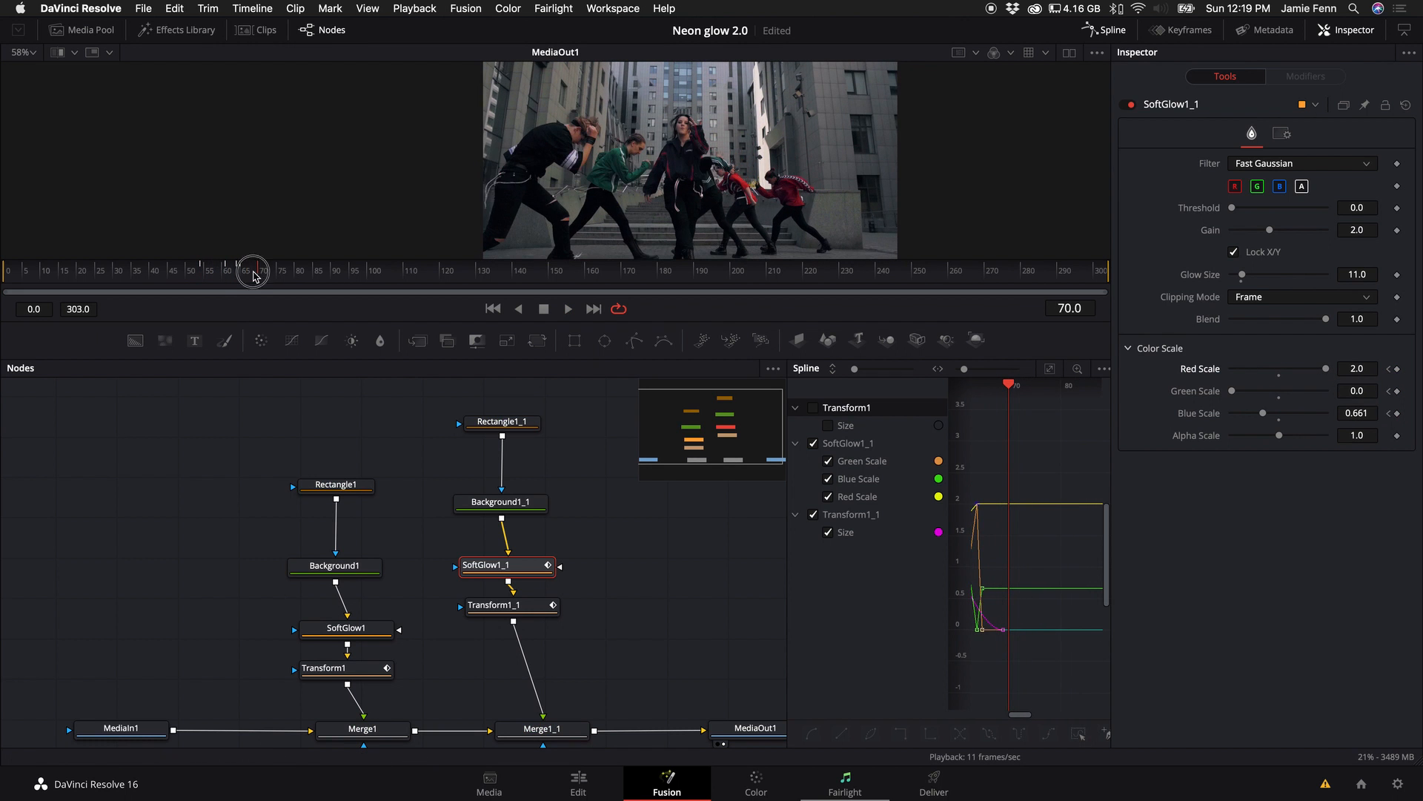
Keyframe SoftGlow1_1's Glow Size at 11.0 on frame 59 and raise it to about 53 on frame 54.
left_click_drag(254, 276, 222, 278)
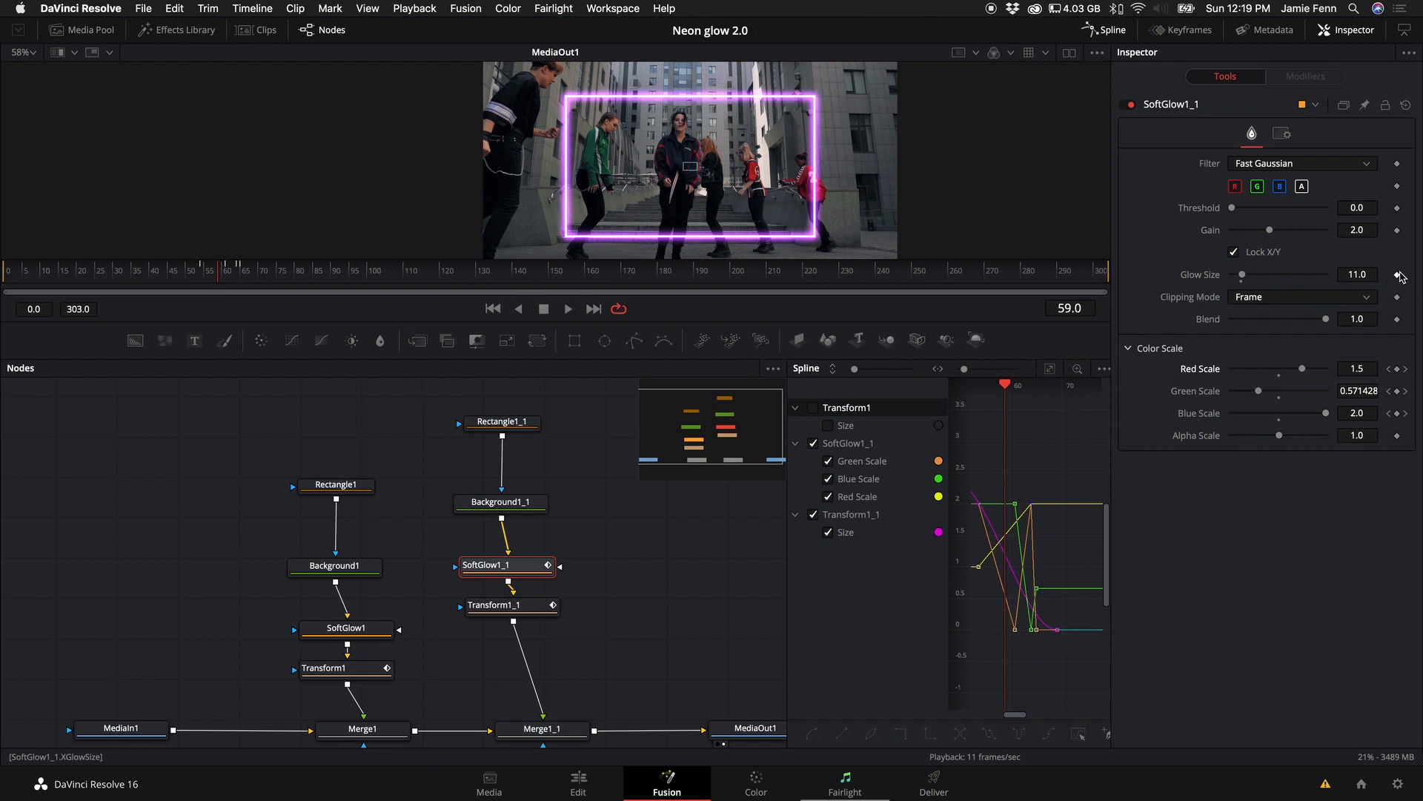
left_click(1399, 275)
key("Left")
key("Left")
key("Left")
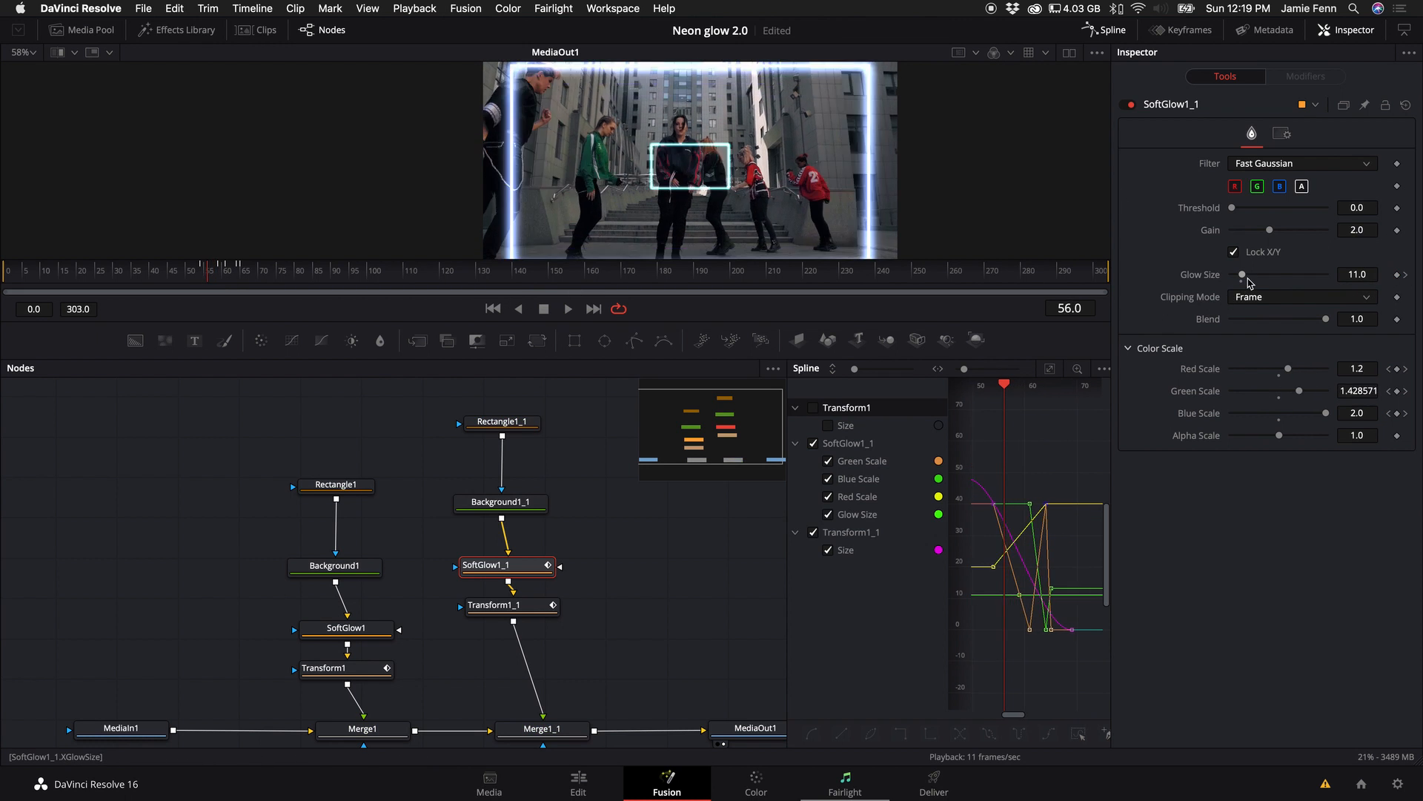
key("Left")
key("Left")
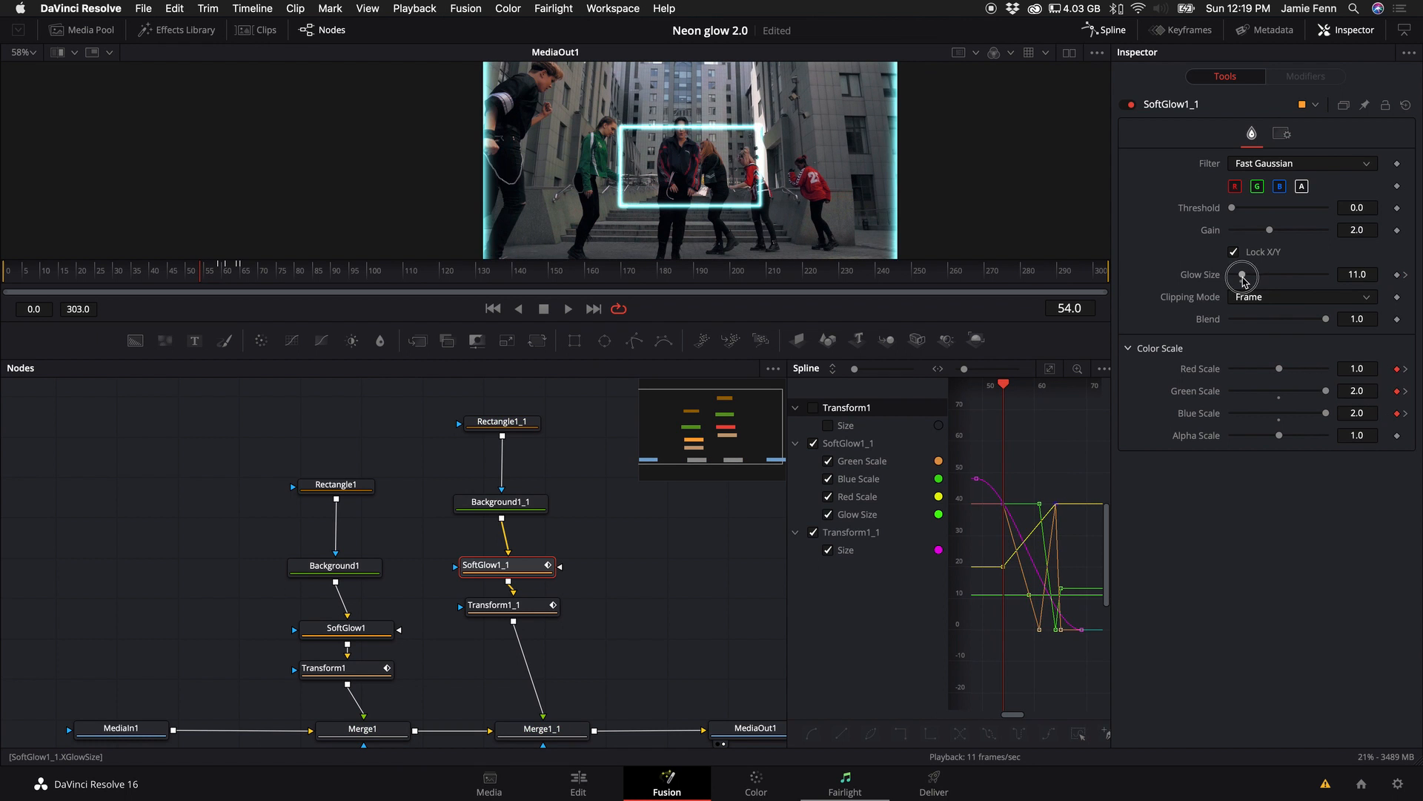
left_click_drag(1244, 279, 1283, 282)
Check the shrinking glow frame by frame up to frame 63 and lower the Glow Size there to about 9.4.
key("Right")
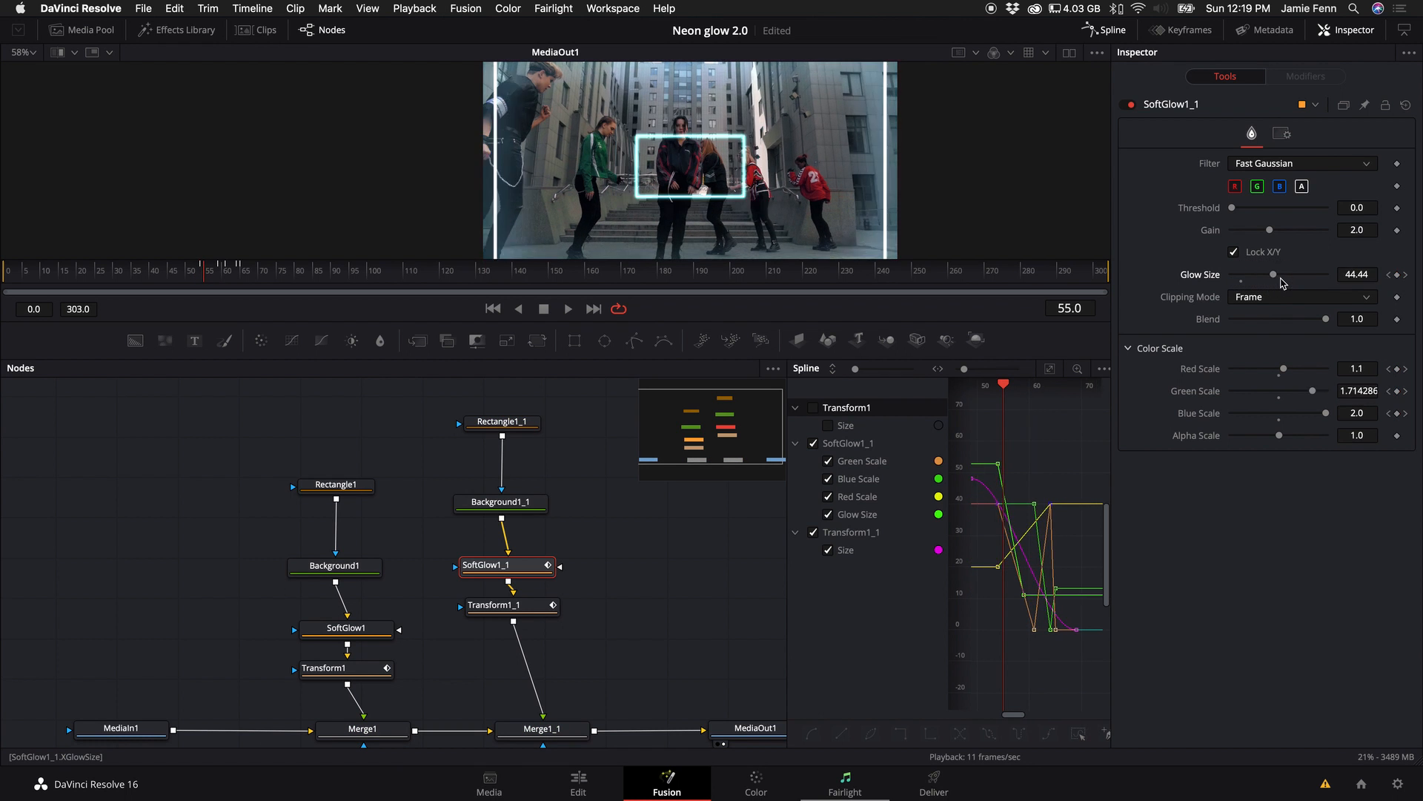
key("Right")
key("Right")
key("Right")
key("Right")
key("Right")
key("Right")
key("Right")
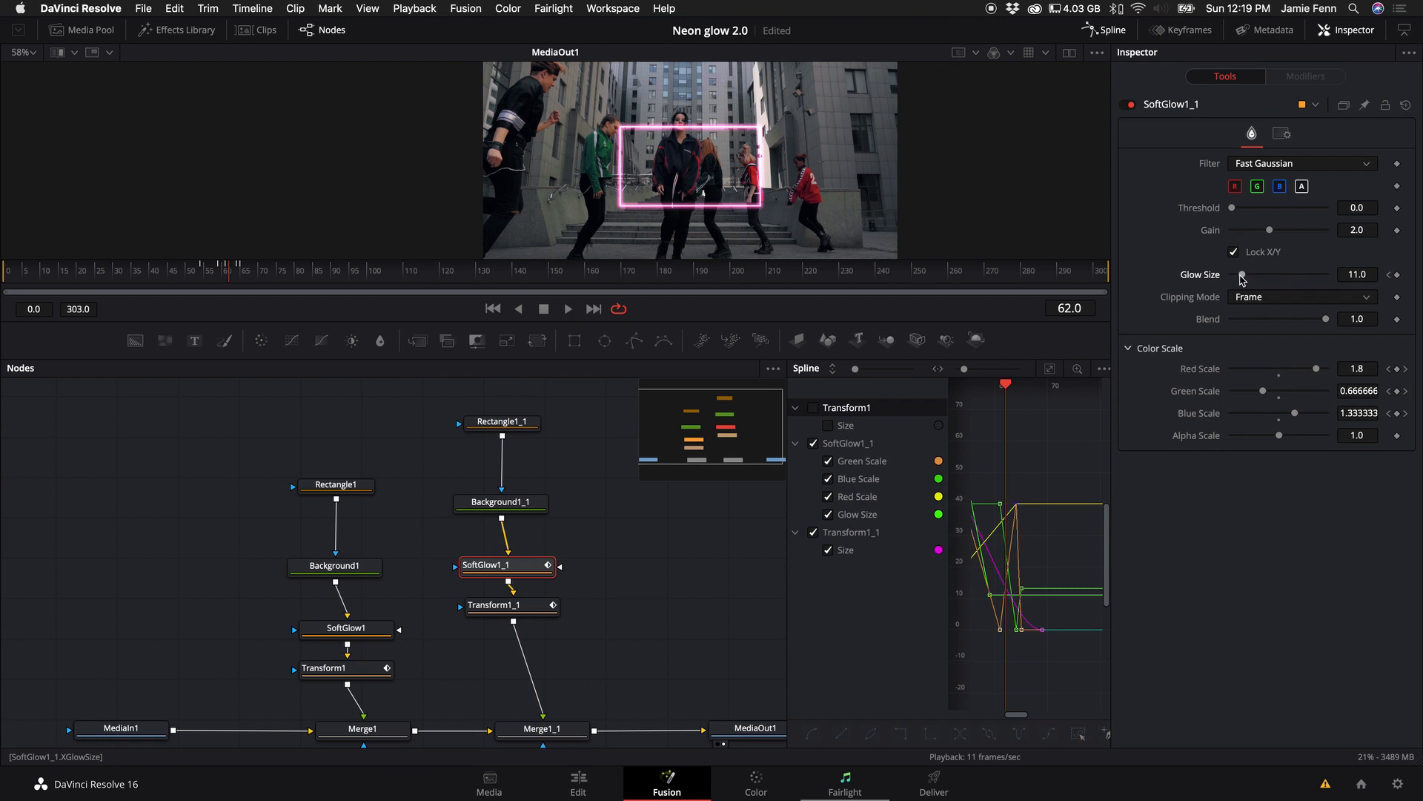
key("Right")
key("Right")
key("Left")
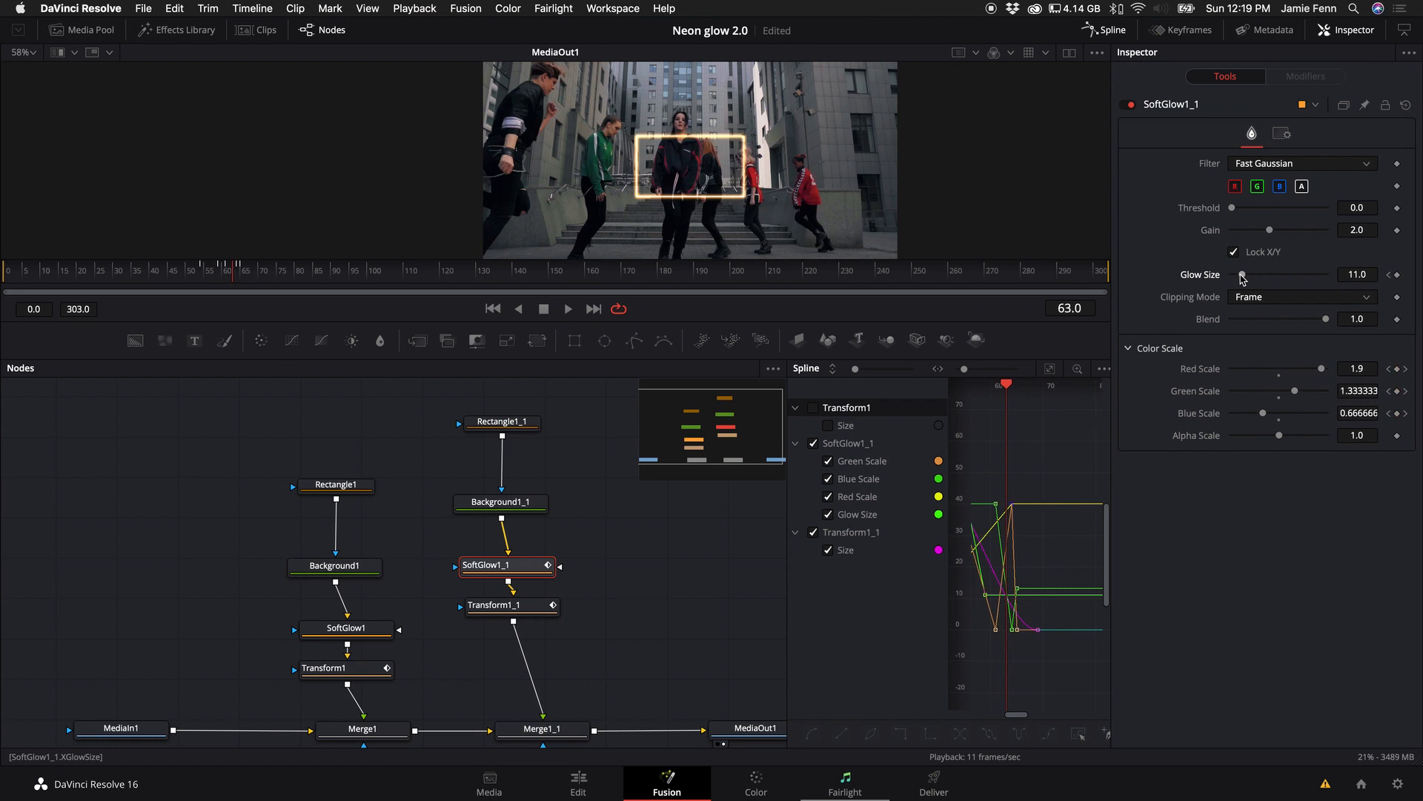
mouse_move(1242, 278)
left_mouse_down()
mouse_move(1224, 278)
mouse_move(1240, 278)
left_mouse_up()
Try high and low Gain values on SoftGlow1_1 and step through the frames around frame 56.
left_click_drag(1274, 233, 1357, 231)
left_click_drag(1238, 265, 1112, 278)
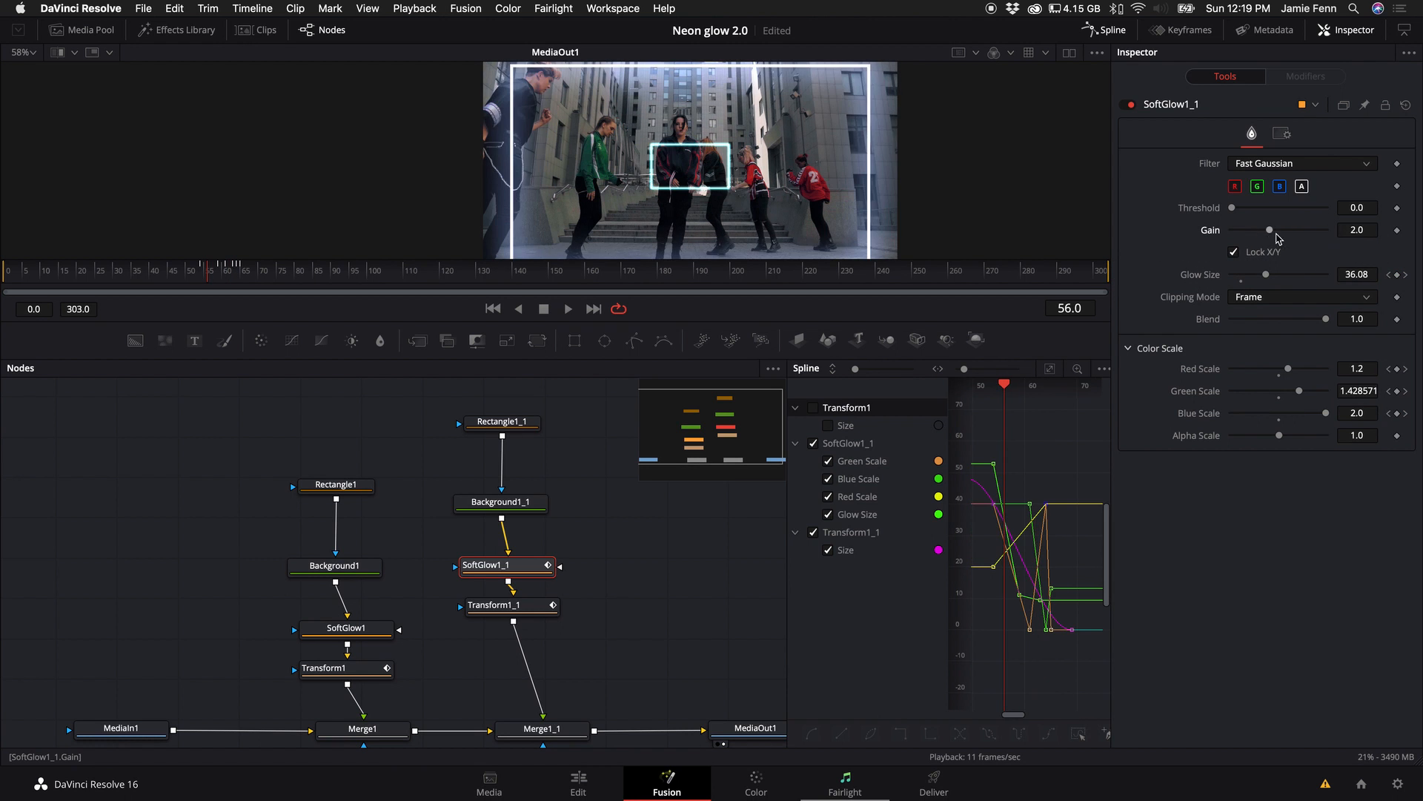
key("Left")
key("Left")
key("Left")
key("Right")
key("Right")
key("Right")
key("Right")
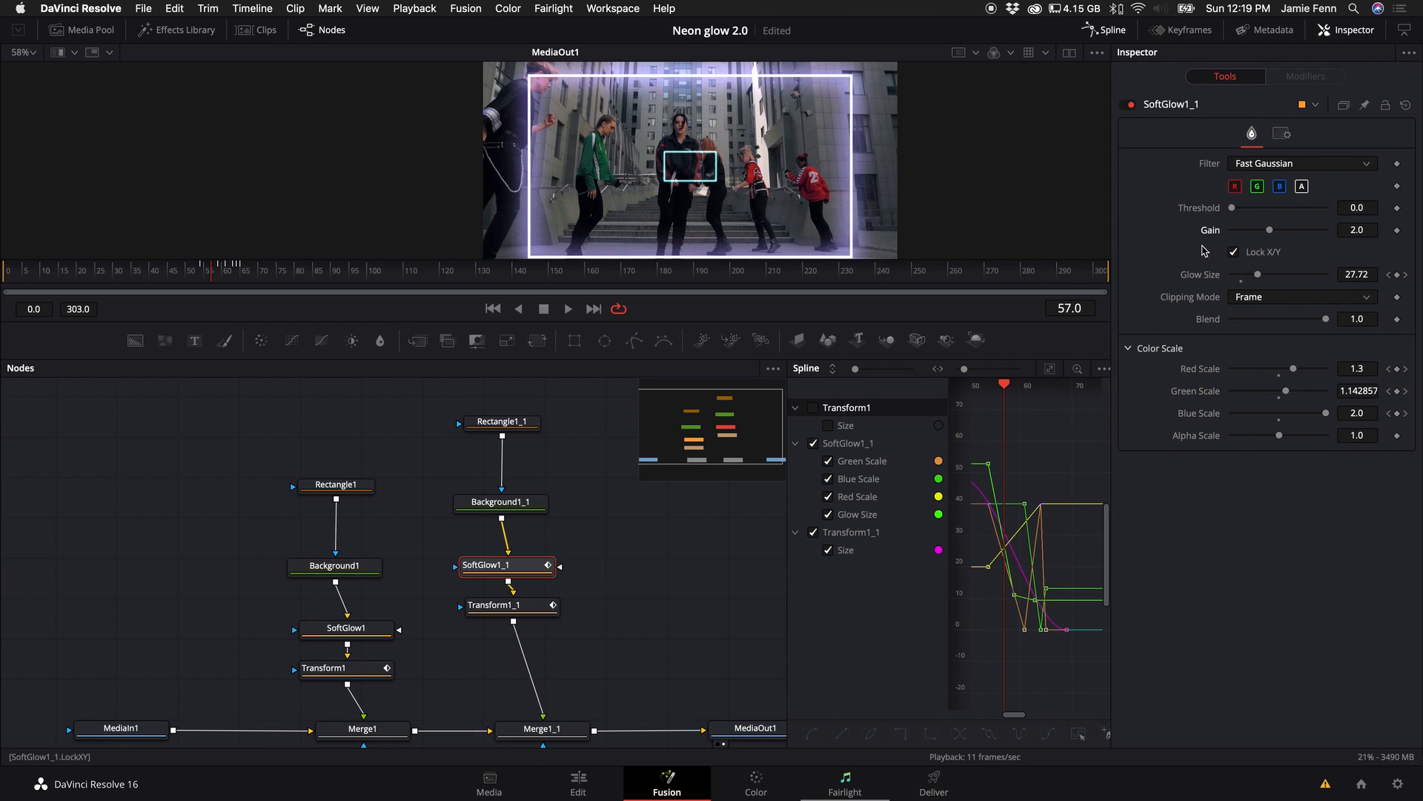
Start a Gain flicker on SoftGlow1_1 with keyframes of 2.0 on frame 57, 0.0 on frame 59 and 5.0 on frame 60.
left_click(1399, 232)
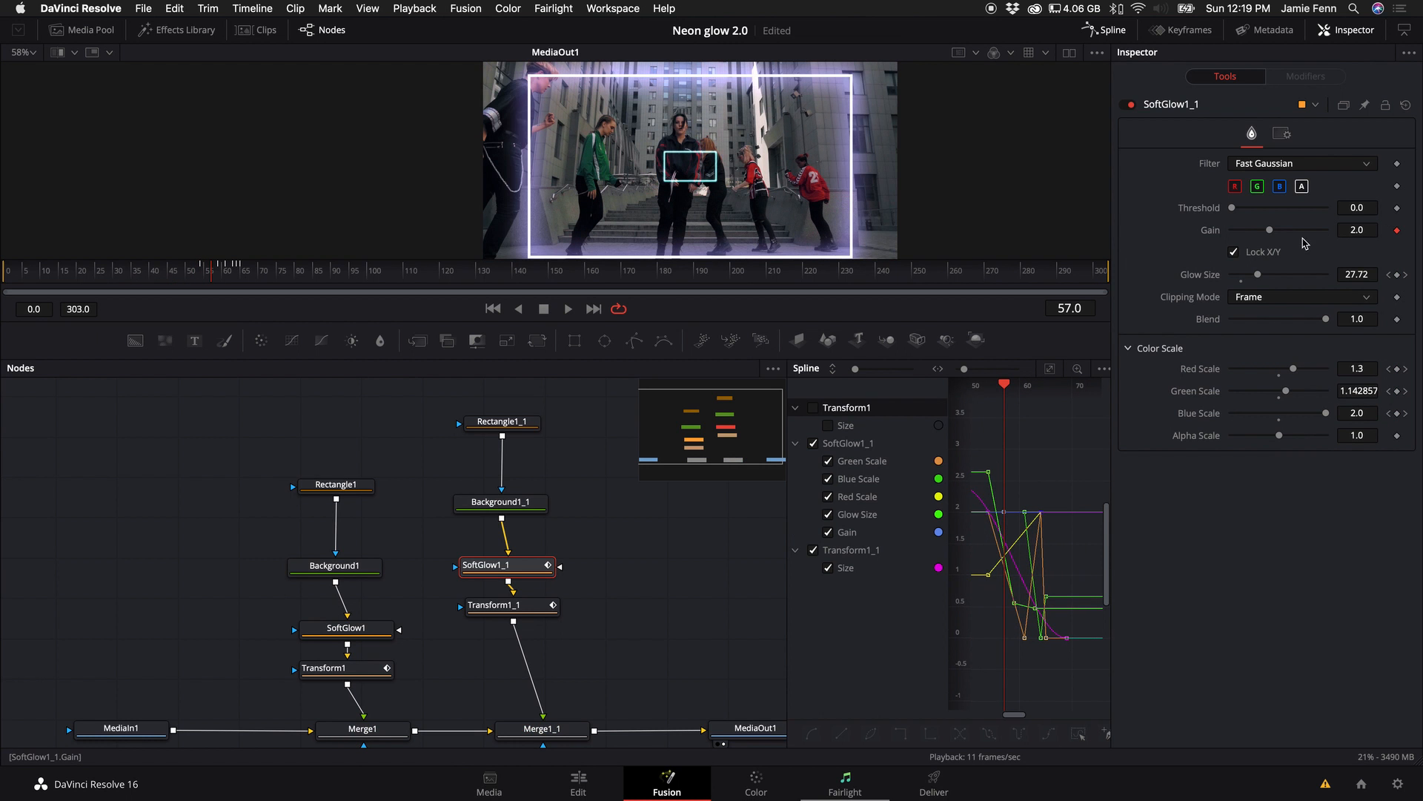
key("Right")
left_click_drag(1271, 234, 1038, 242)
key("Right")
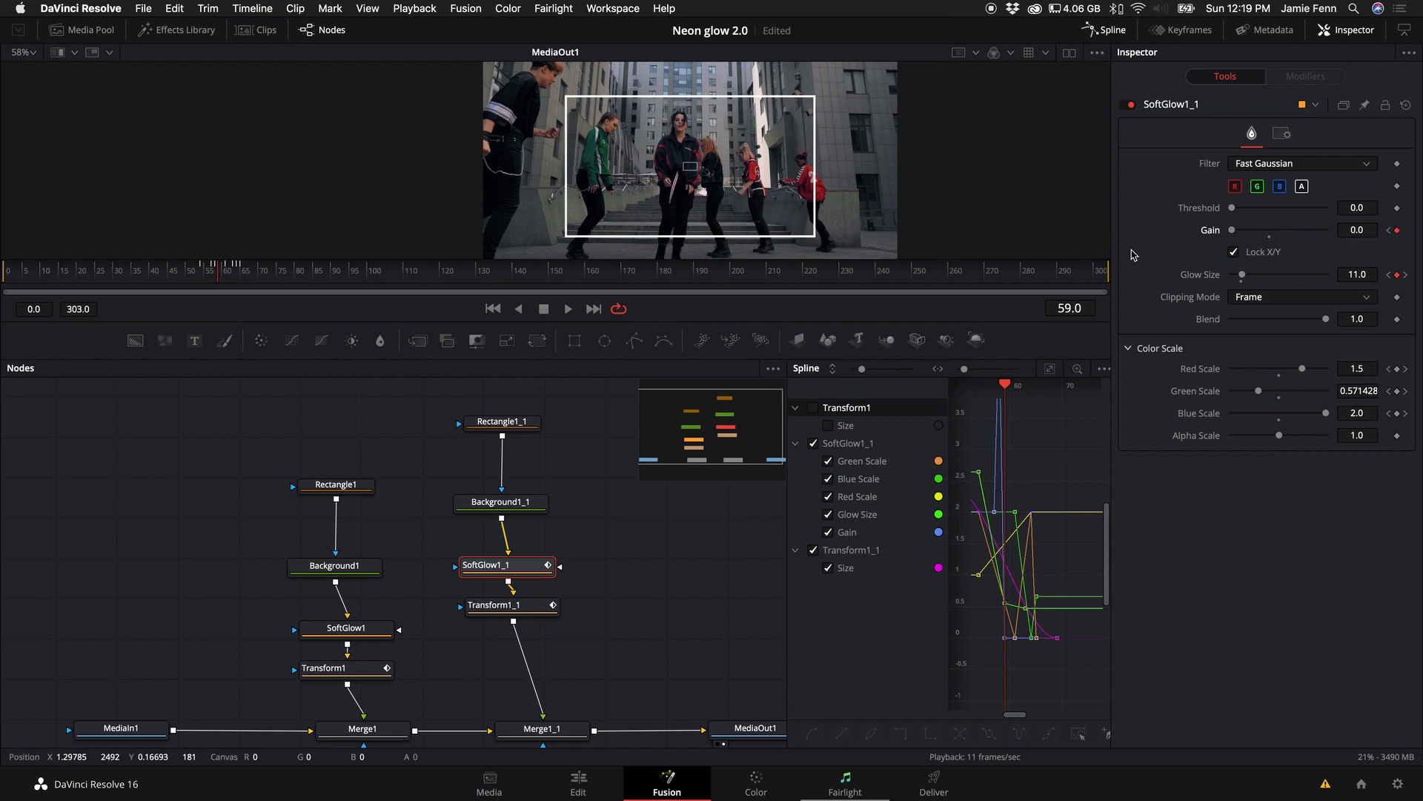
key("Right")
left_click_drag(1240, 231, 1417, 231)
Continue the Gain flicker over the frames after 61, alternating high and low values with 0.0 on frame 65 and ending at 5.0.
key("Right")
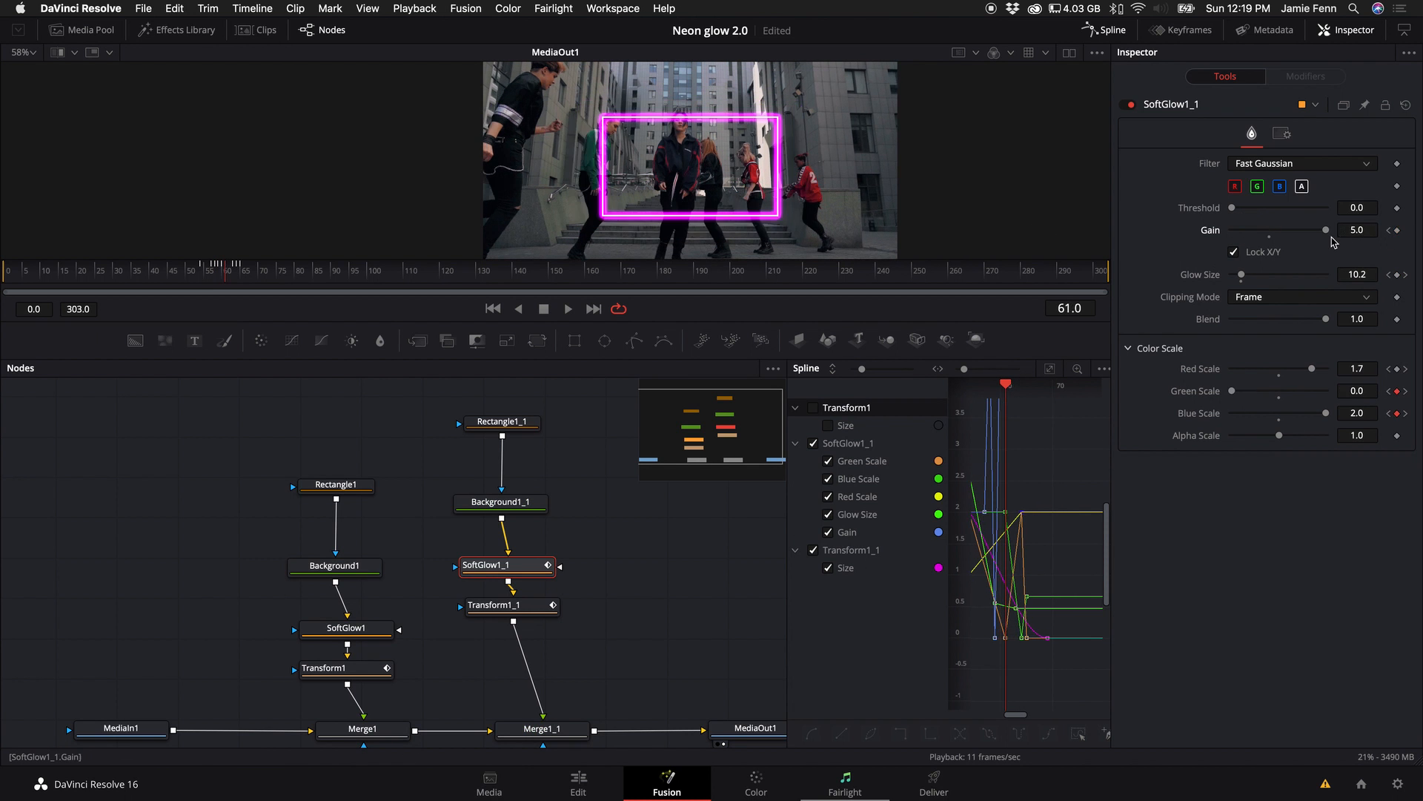
key("Right")
left_click_drag(1307, 234, 1194, 242)
key("Right")
key("Right")
key("Right")
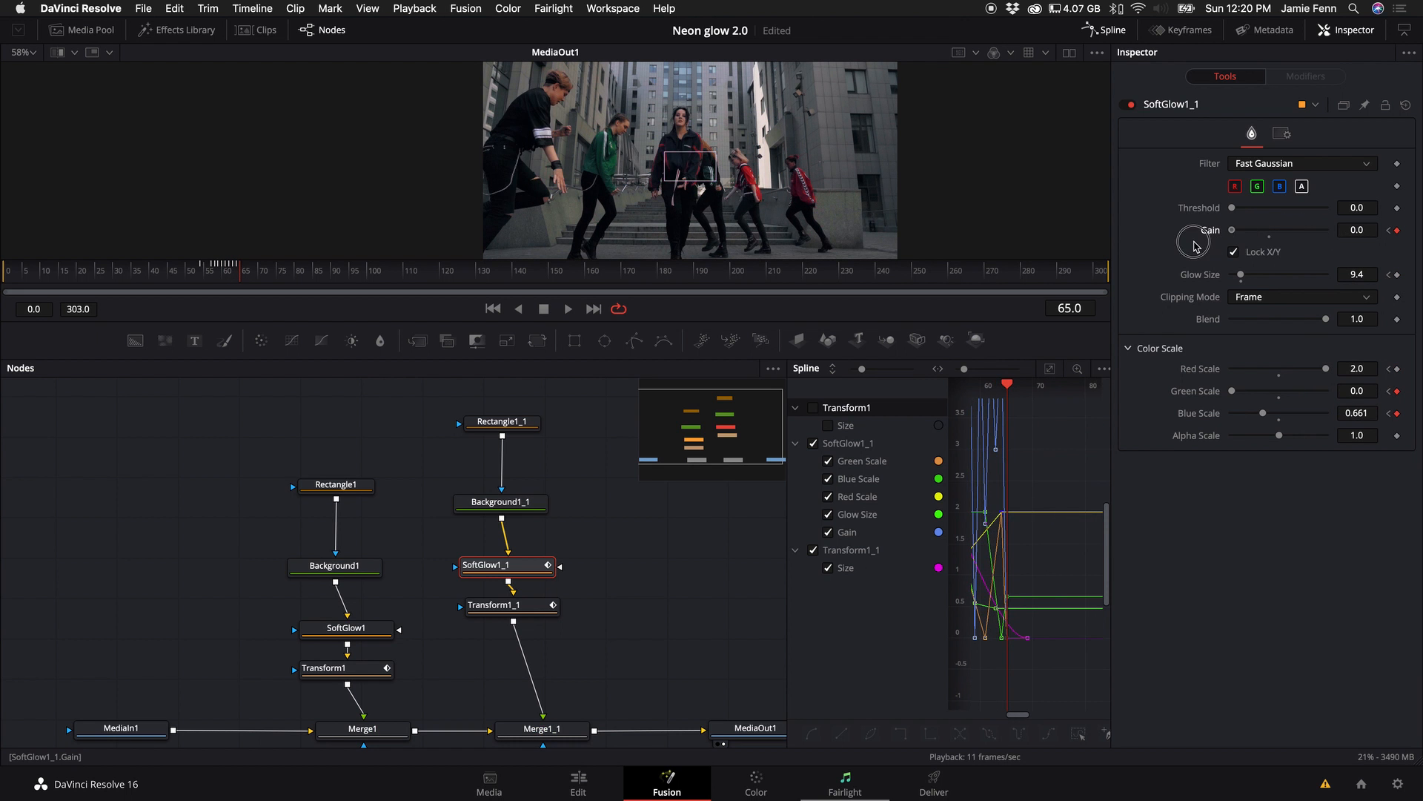
key("Right")
key("Left")
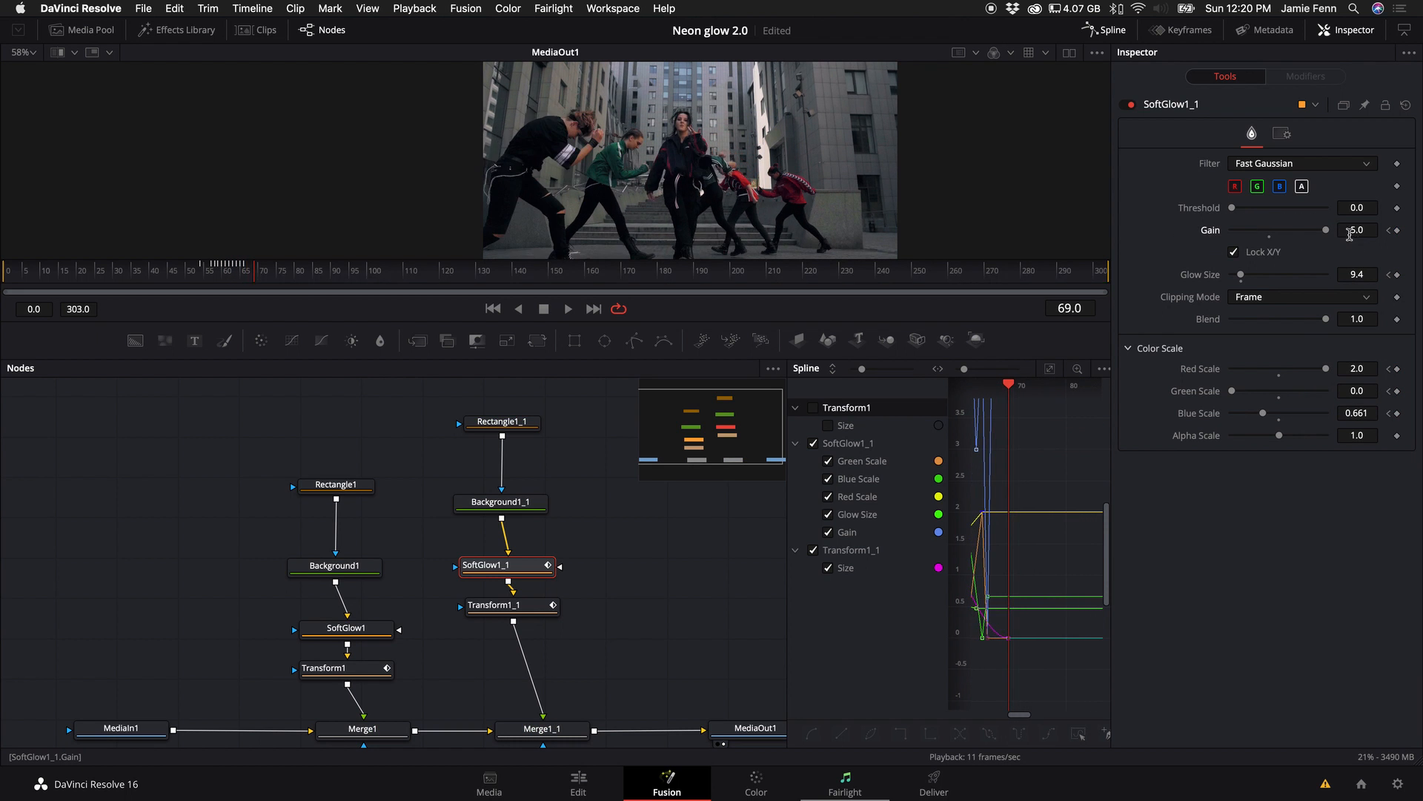
Play the shrinking glow outlines from around frame 55, and preview the clip in the Edit page timeline.
key("Left")
key("Left")
key("Left")
key("Left")
key("Left")
key("Left")
key("Left")
key("Left")
key("Left")
key("Left")
key("Left")
key("Left")
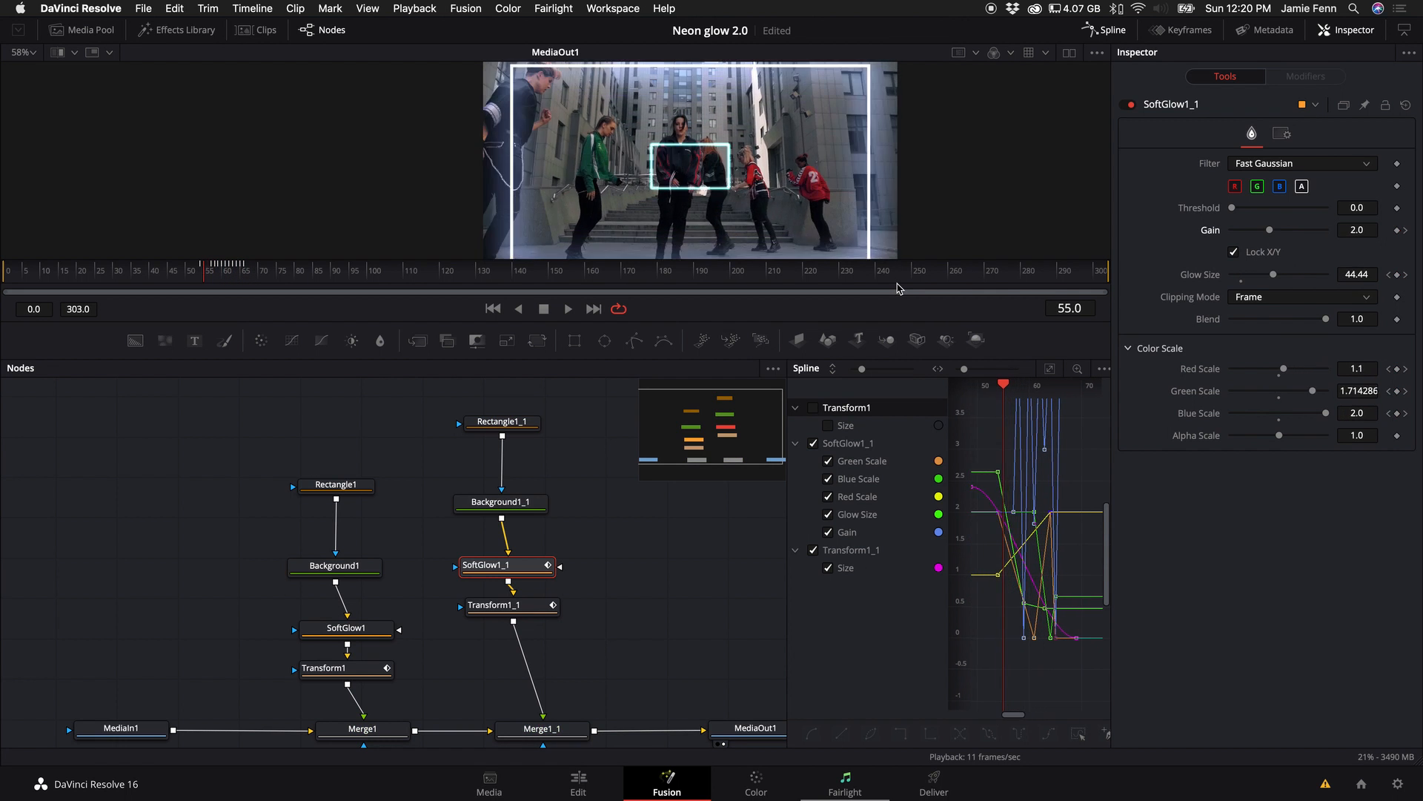
key("space")
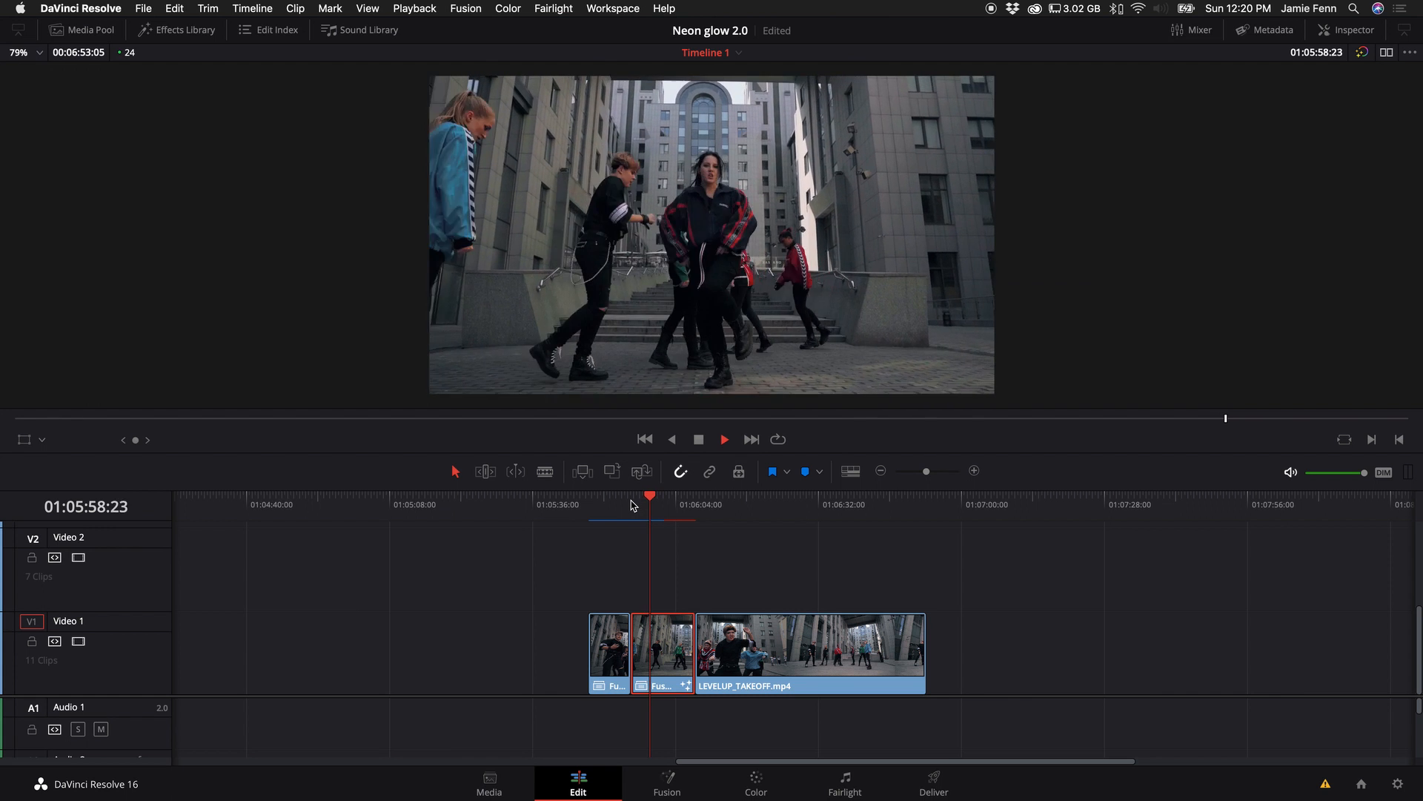
key("space")
Return to the Fusion composition and move MediaOut1 further from Merge1_1 to make room for another branch.
left_click(704, 785)
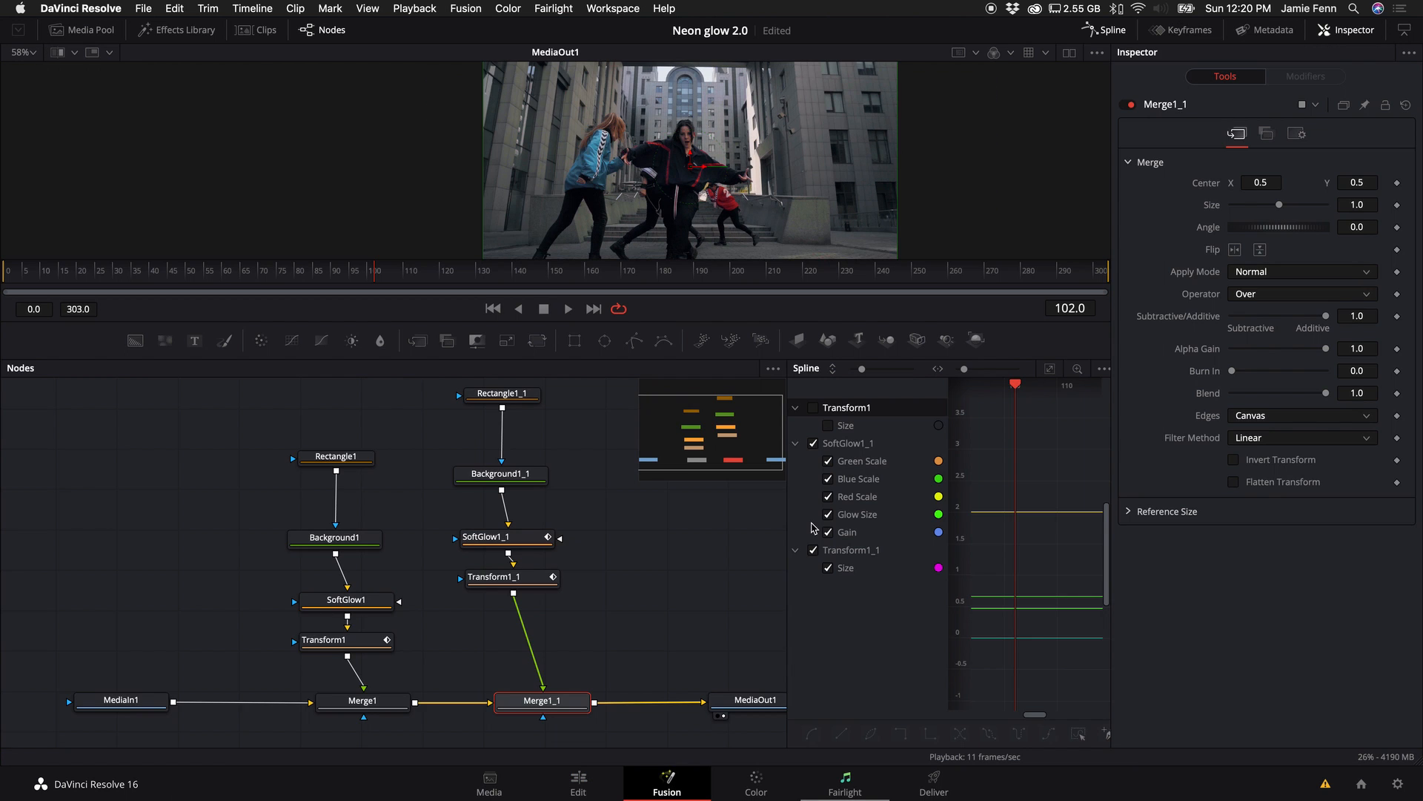
scroll(760, 540, "right", 3)
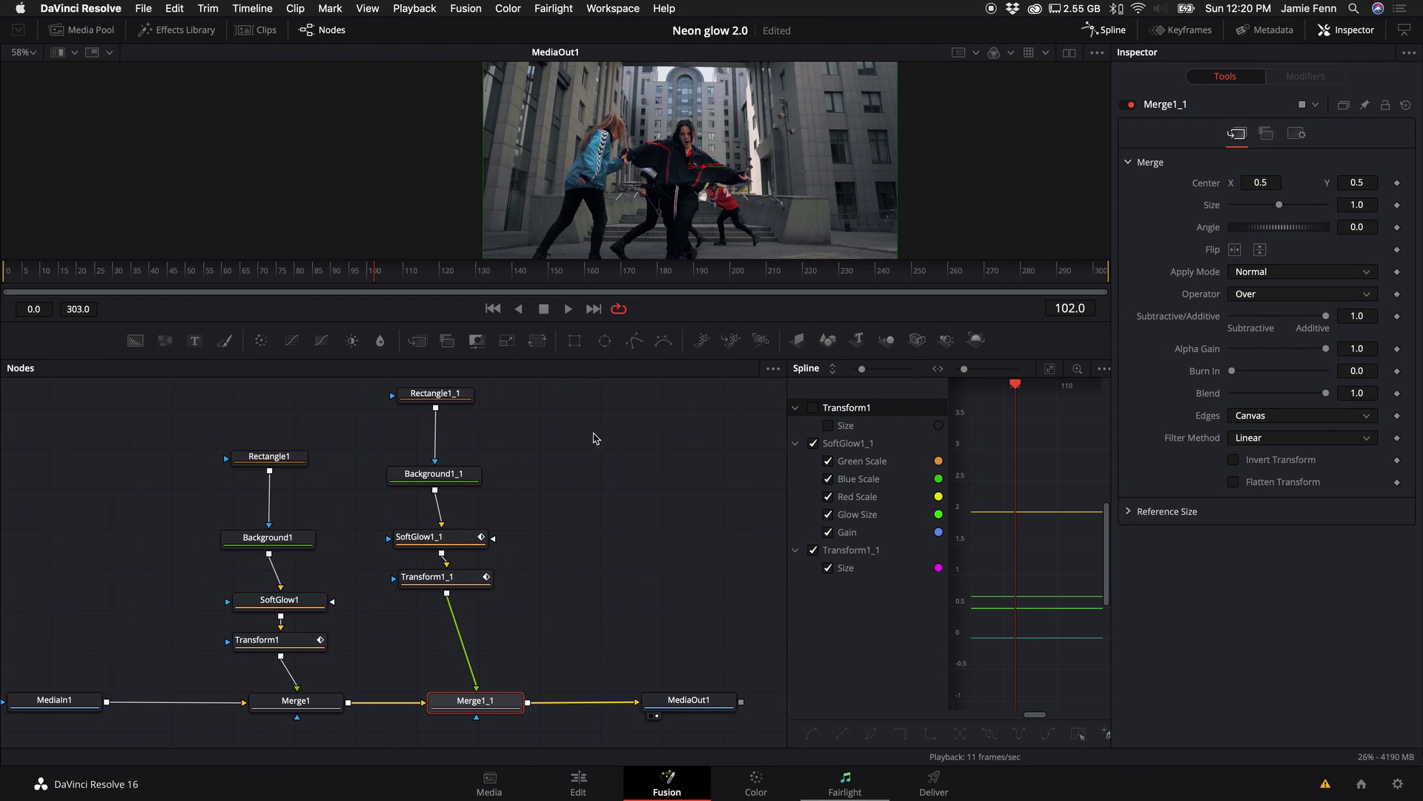
scroll(508, 529, "down", 3)
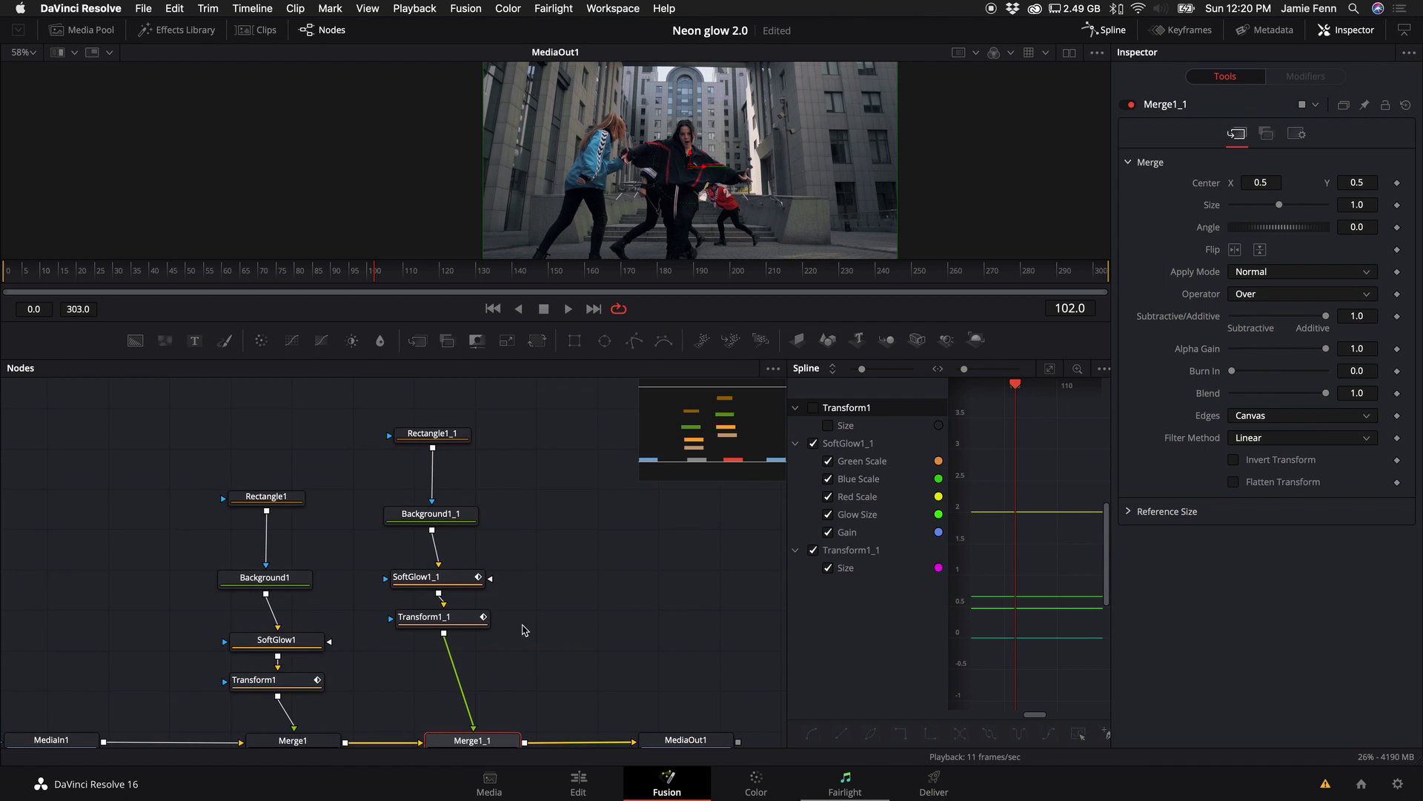
scroll(528, 637, "up", 4)
left_click_drag(701, 717, 776, 719)
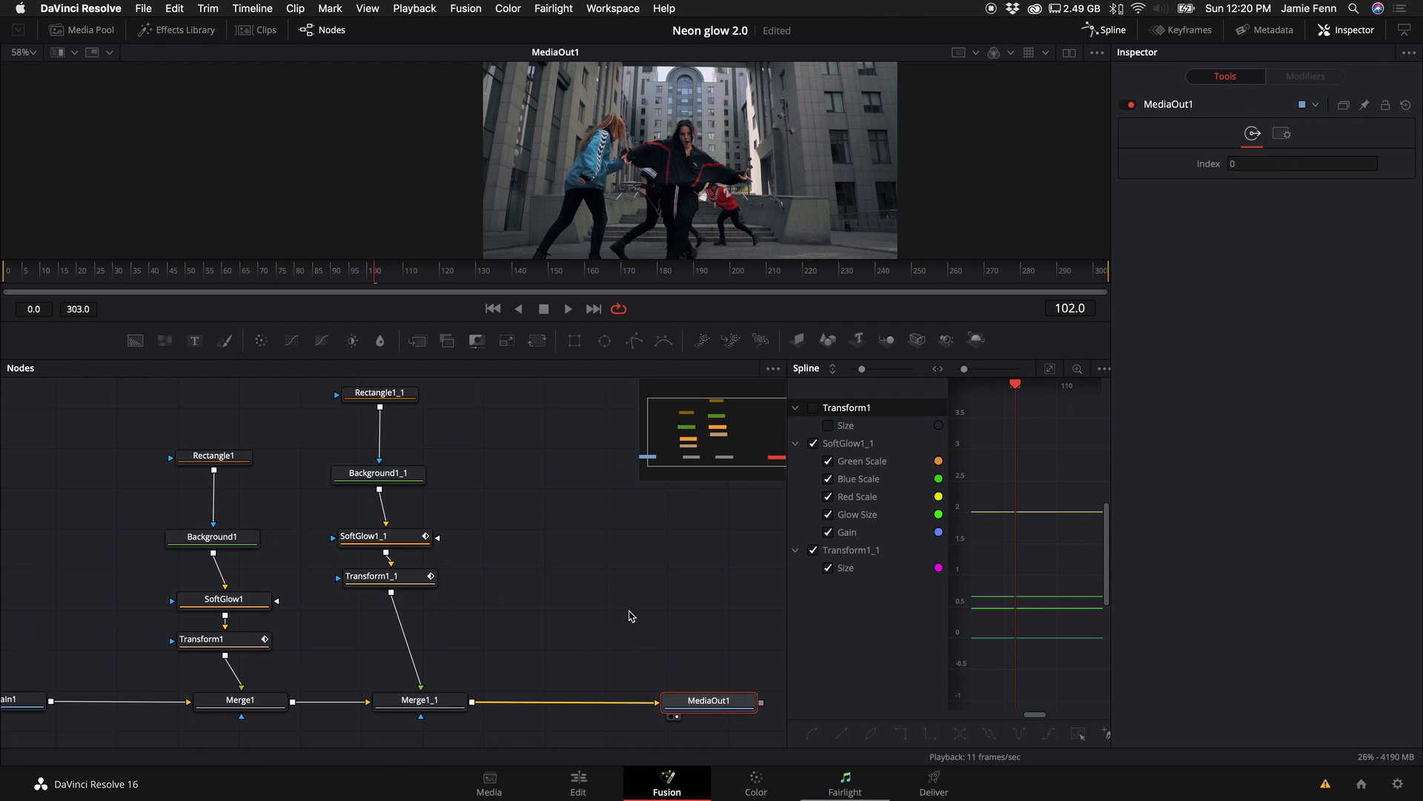
Duplicate the Rectangle1_1, Background1_1, SoftGlow1_1 and Transform1_1 chain and place the copy beside the original, before MediaOut1.
scroll(513, 651, "up", 2)
left_click_drag(571, 693, 347, 391)
left_click(525, 524)
key("super+v")
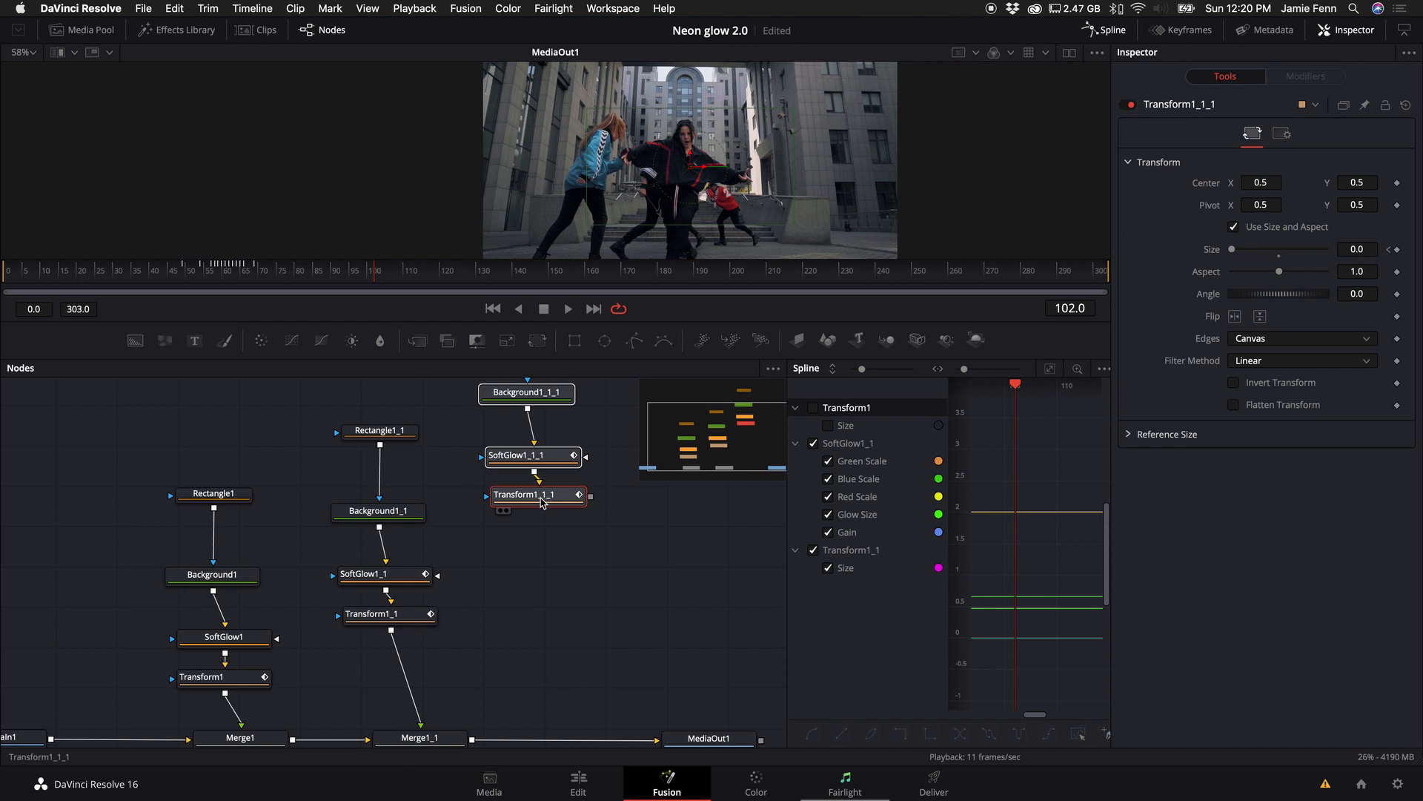
left_click_drag(541, 499, 568, 643)
Replace Rectangle1_1_1 with an Ellipse mask on Background1_1_1, disable its Solid option and give it a Border Width of about 0.013.
left_click(570, 458)
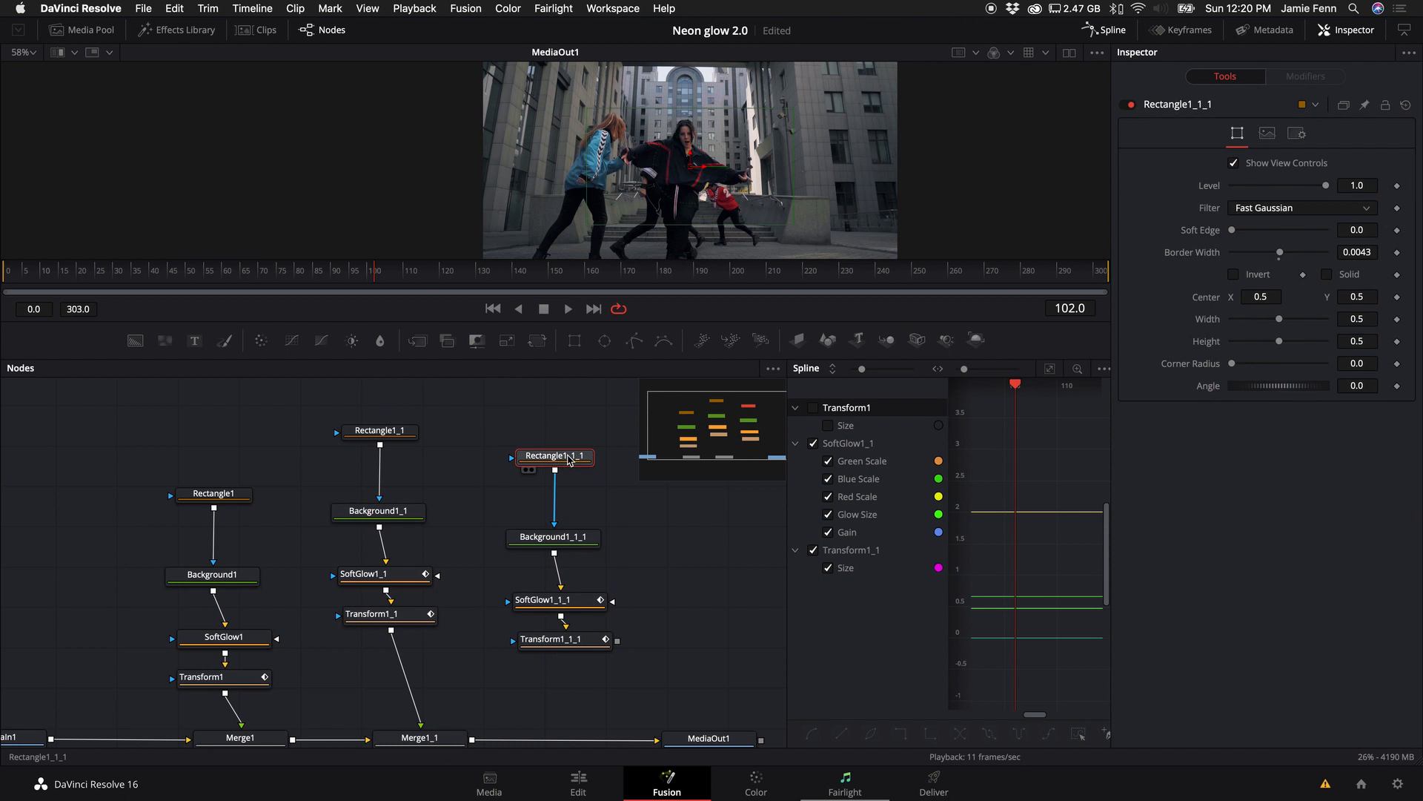
left_click_drag(605, 339, 589, 561)
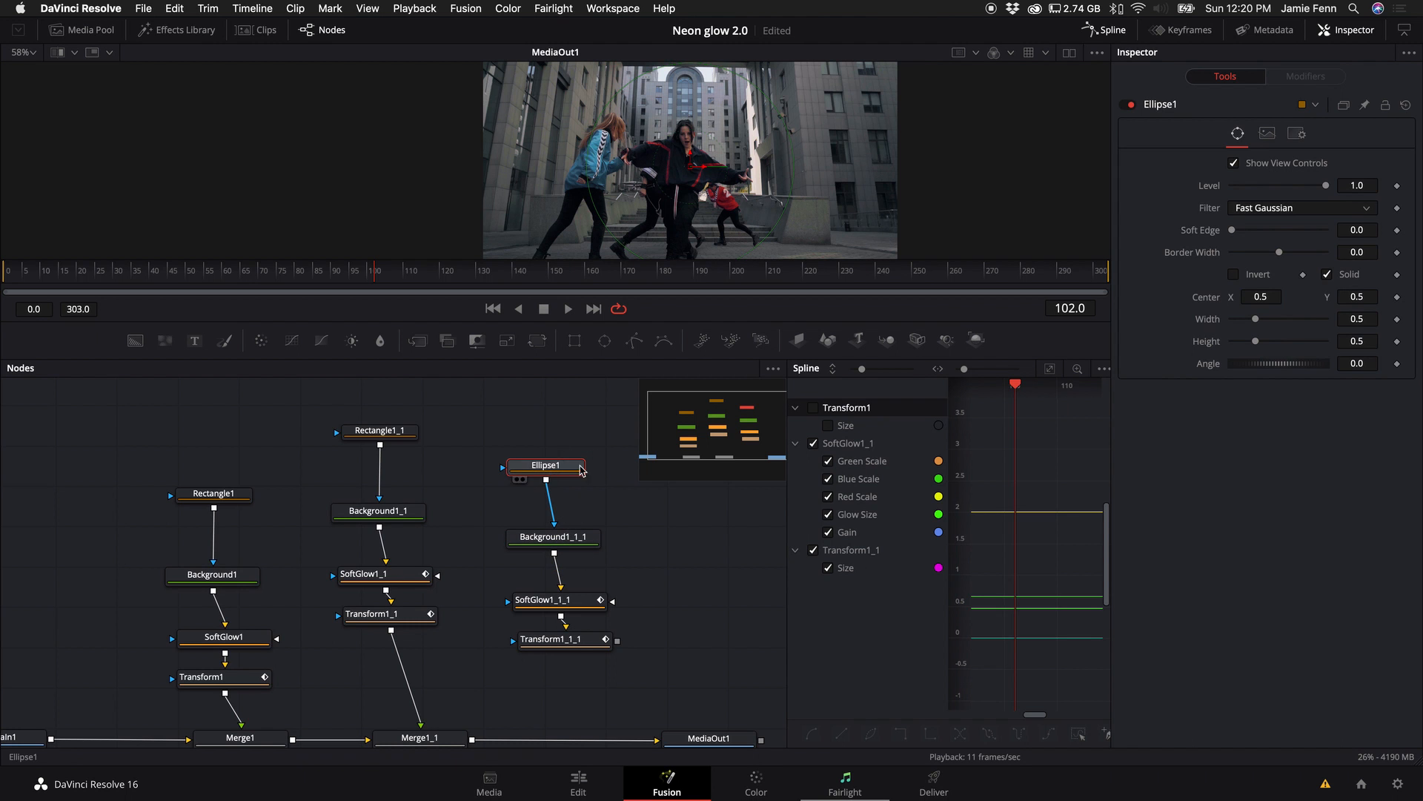
left_click(1327, 274)
left_click_drag(1280, 252, 1283, 255)
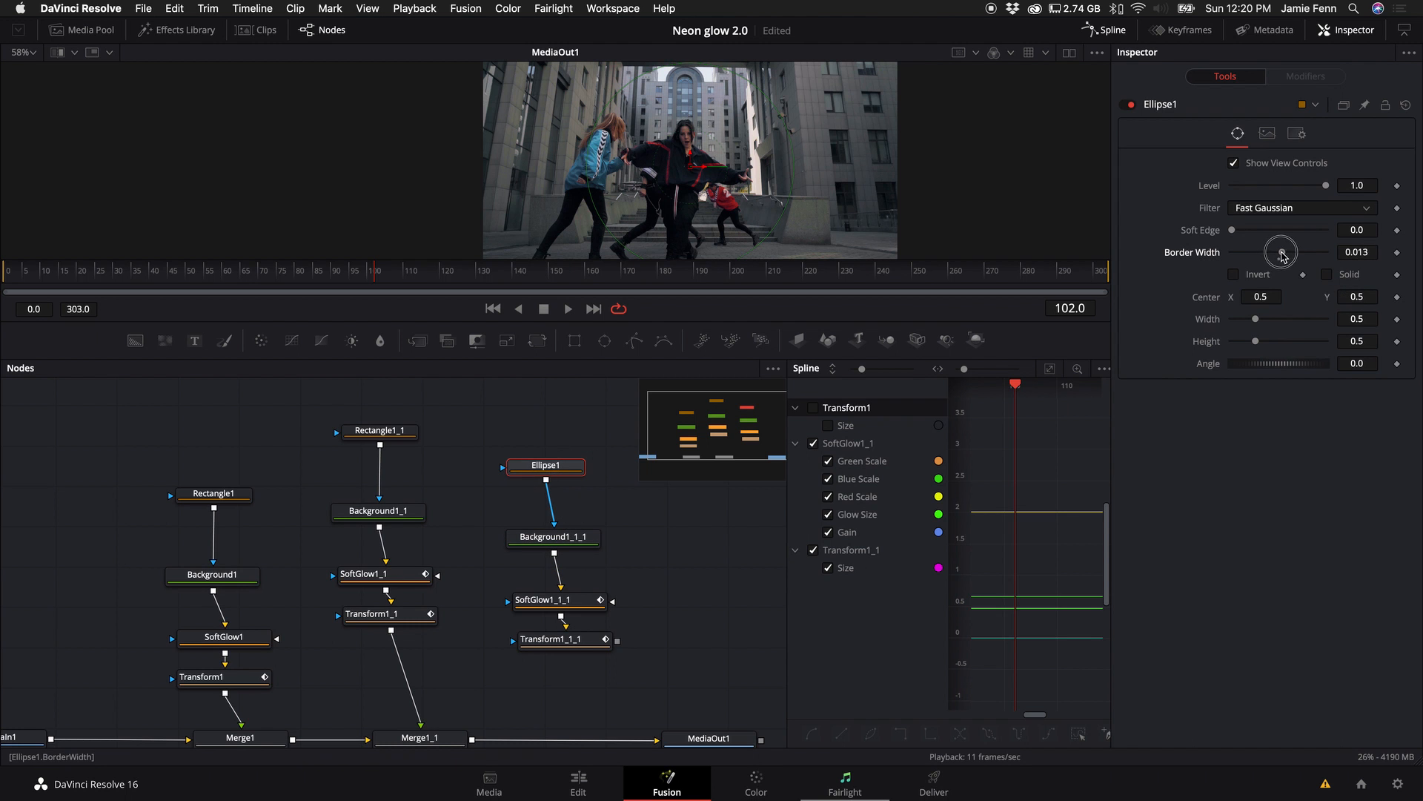
Merge Transform1_1_1 into the chain between Merge1_1 and MediaOut1, and raise the ellipse's Border Width to 0.029.
left_click(564, 639)
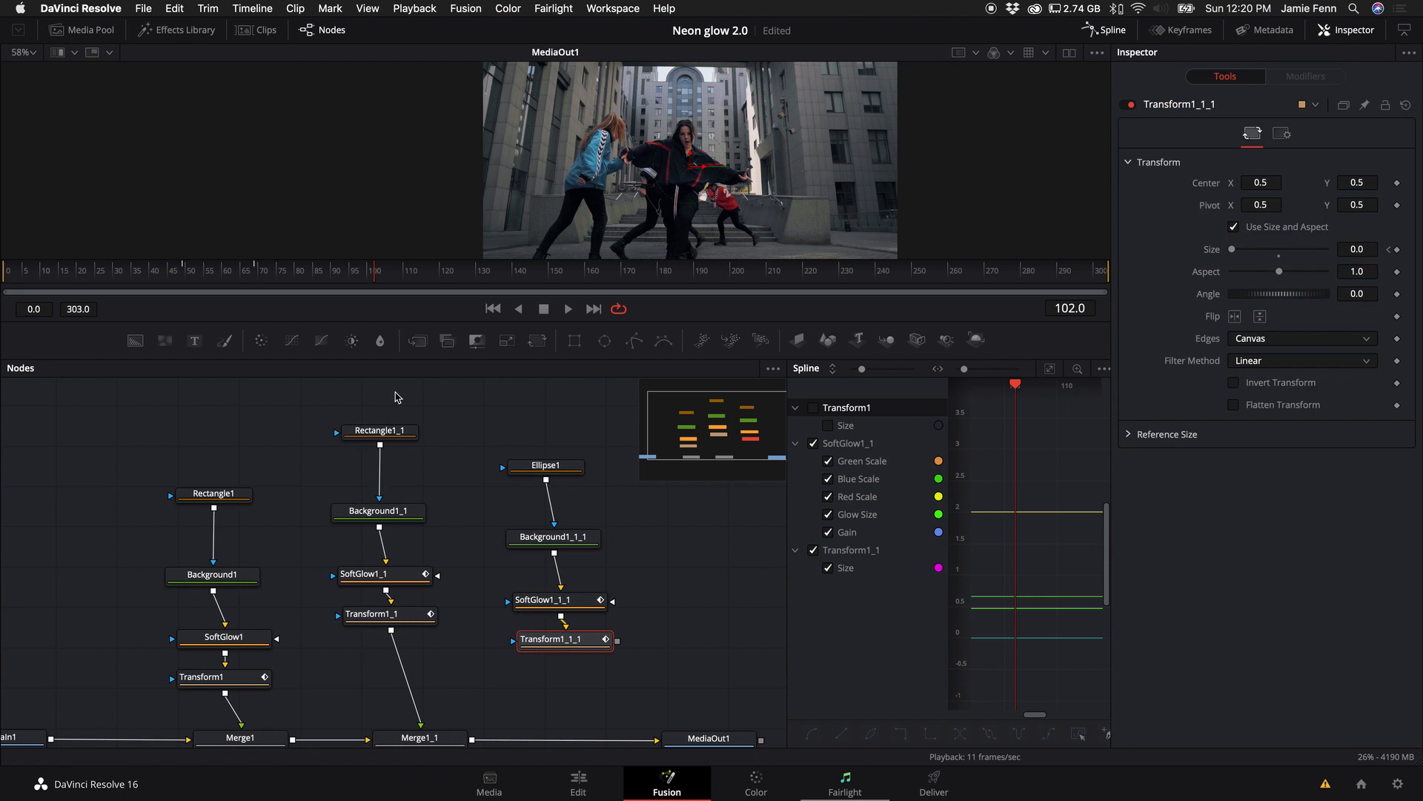
left_click(418, 341)
left_click_drag(585, 680, 582, 739)
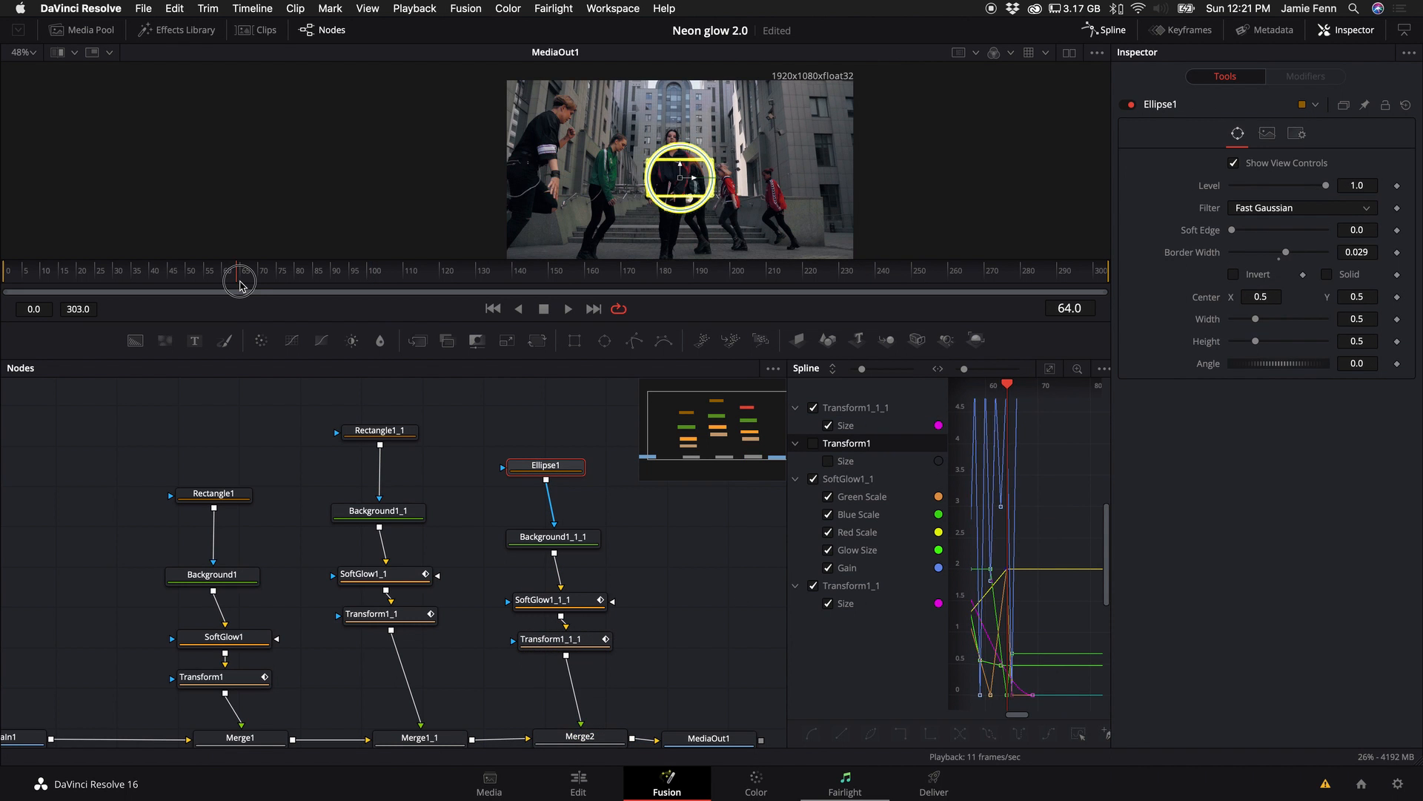
Step through the shrinking ellipse outline between about frames 46 and 64, and play it back through frame 70.
left_click(222, 284)
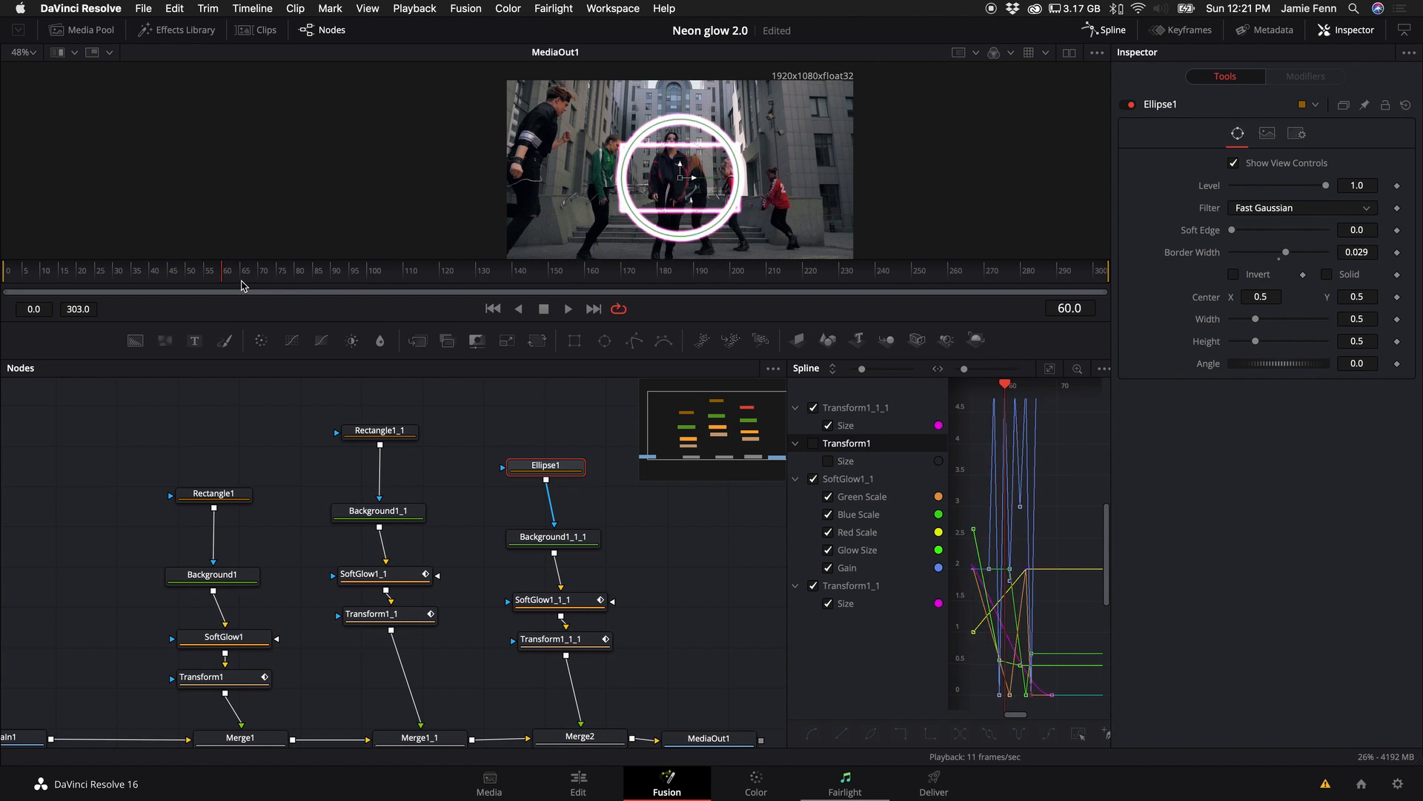
key("Left")
key("Left")
key("Left")
key("Right")
key("Right")
key("Right")
key("Right")
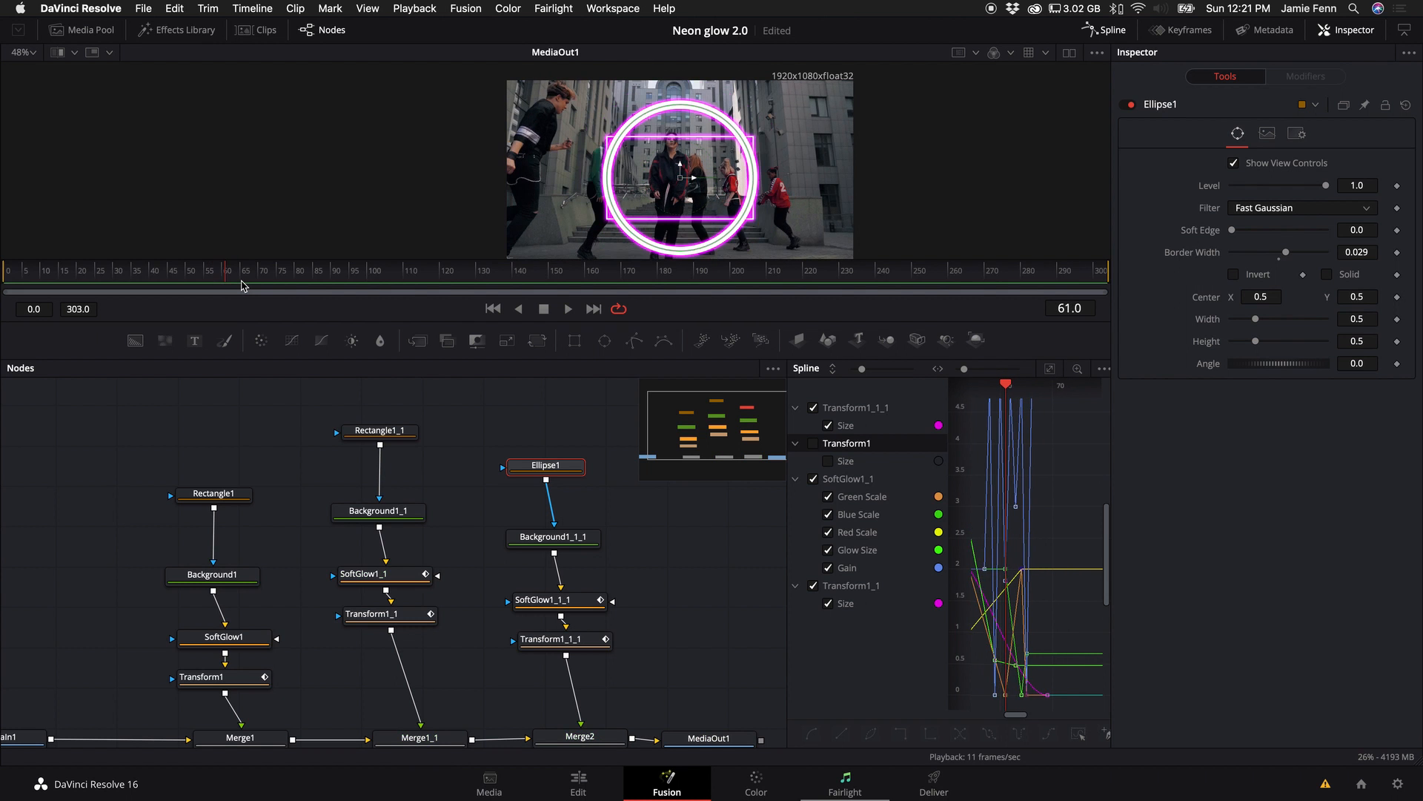
key("Right")
key("Right")
key("Right")
key("Left")
key("Left")
key("Left")
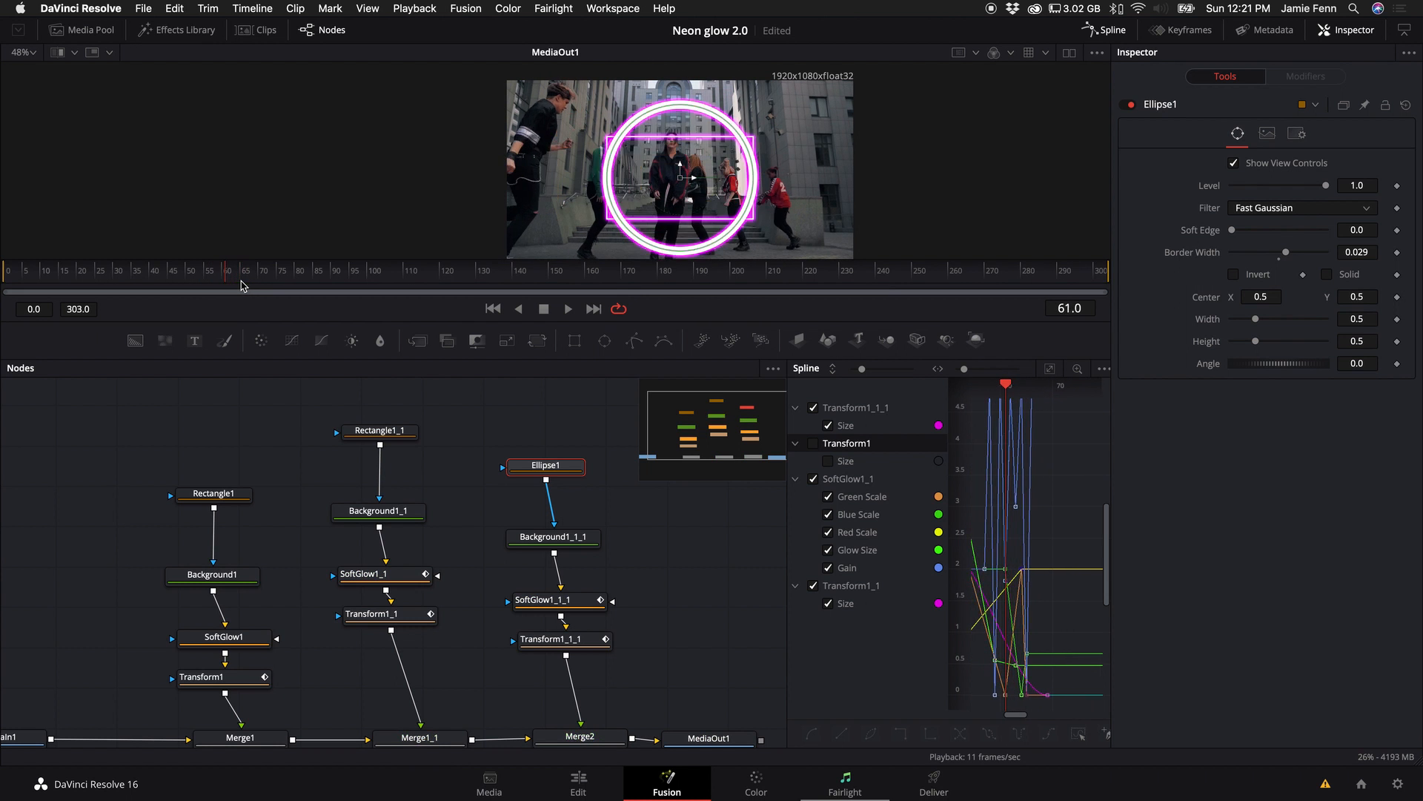
key("Left")
key("Left")
key("Left")
key("Left")
key("Left")
key("Left")
key("Left")
key("Left")
key("Left")
key("Left")
key("Left")
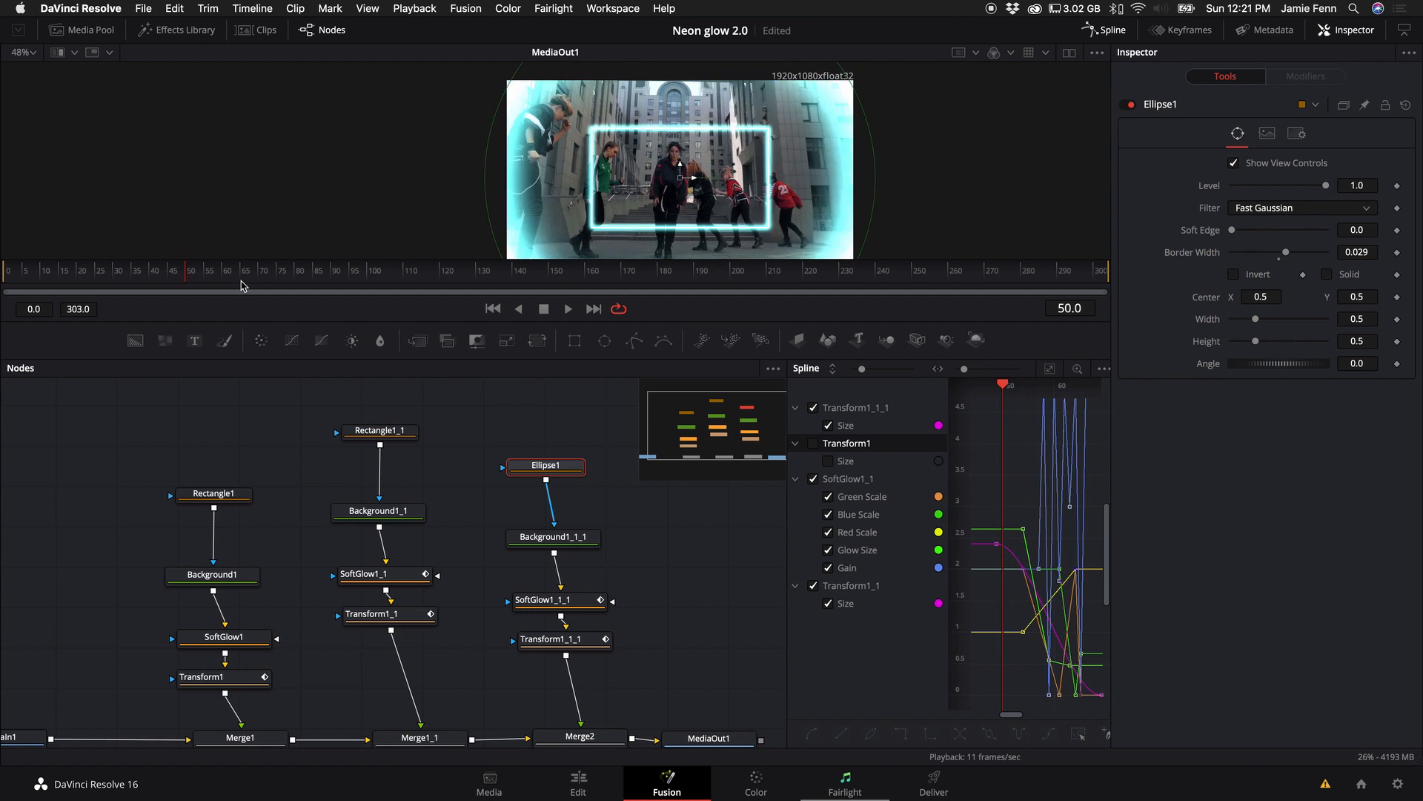
key("Left")
key("Left")
key("Left")
key("Left")
key("space")
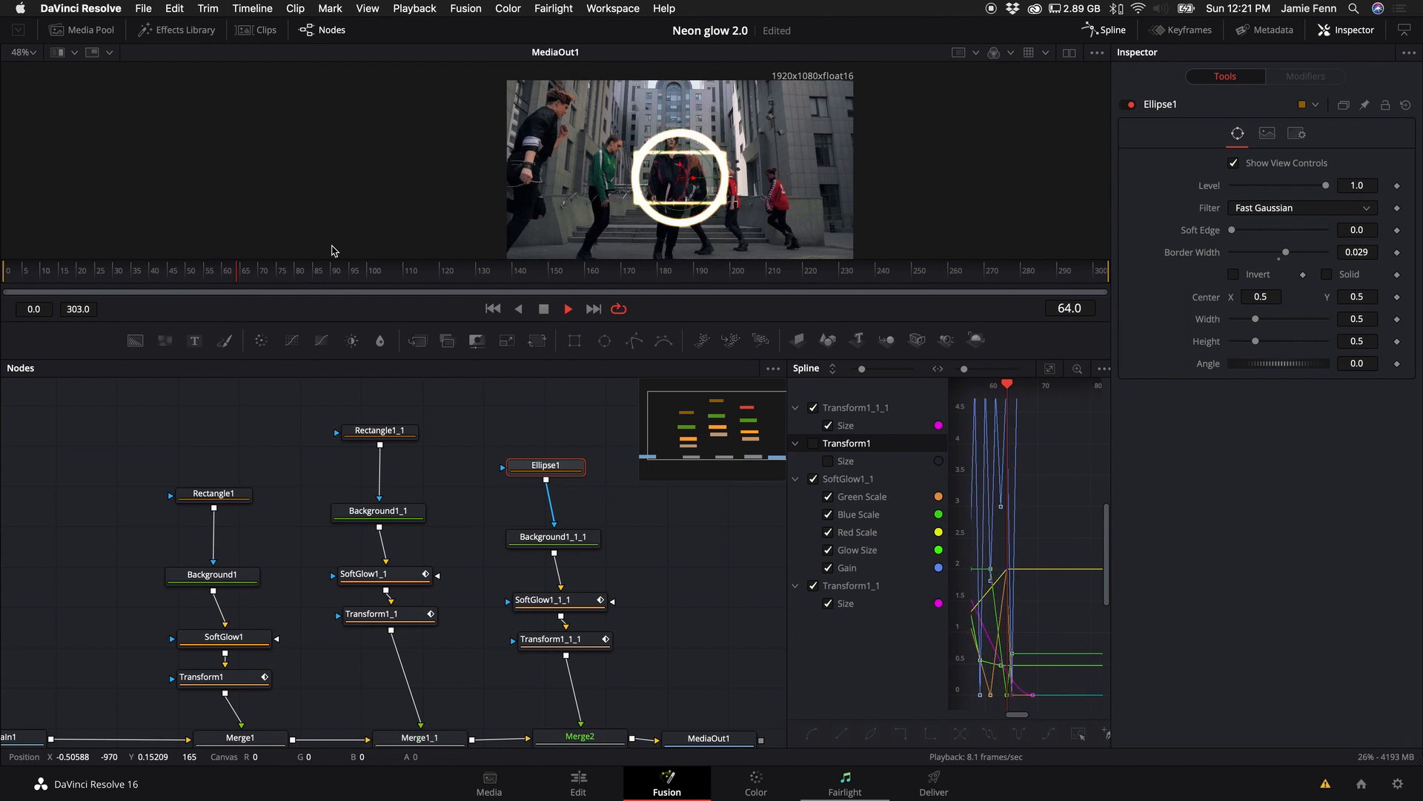
key("space")
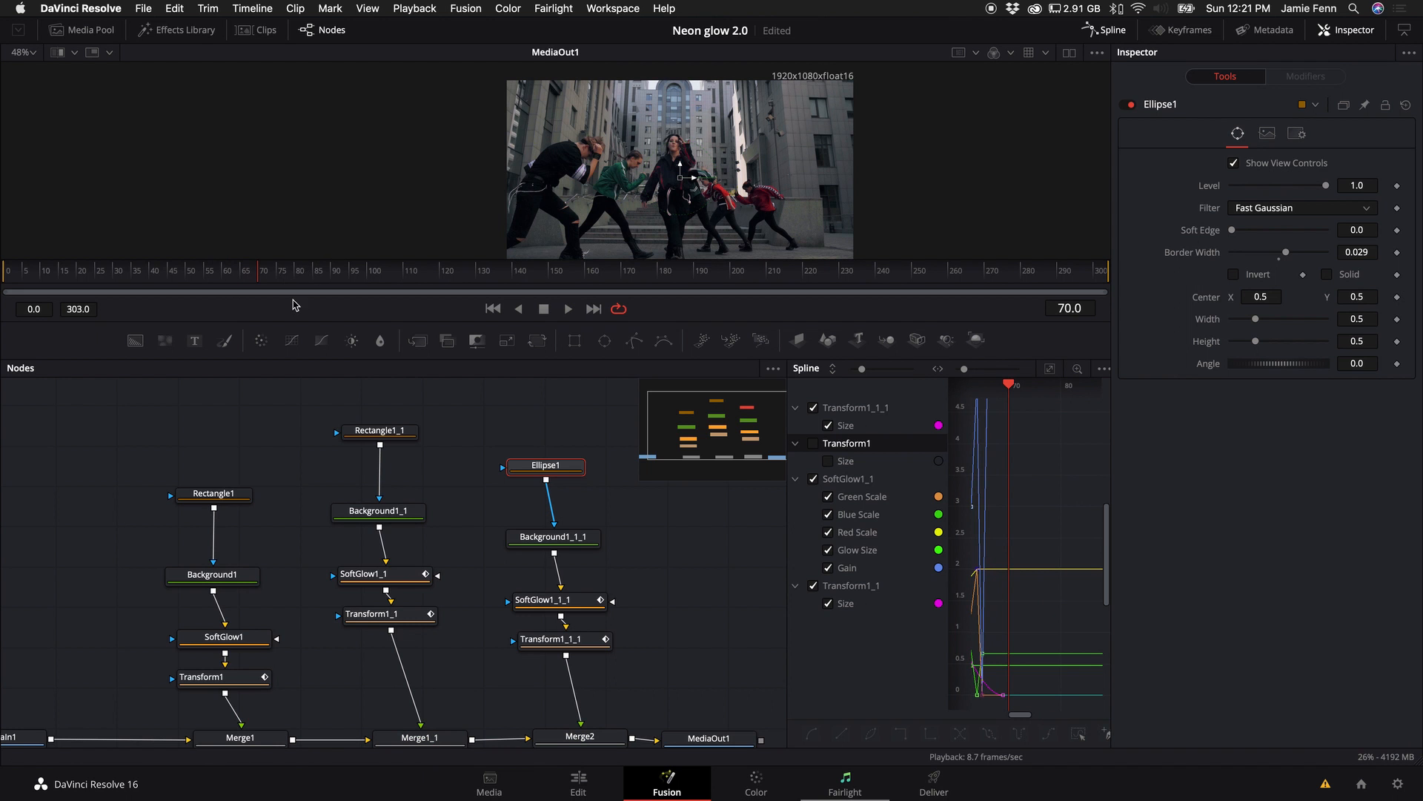
Delete the Ellipse1 mask and align the Background1_1_1, SoftGlow1_1_1 and Transform1_1_1 nodes above Merge2.
left_click(549, 645)
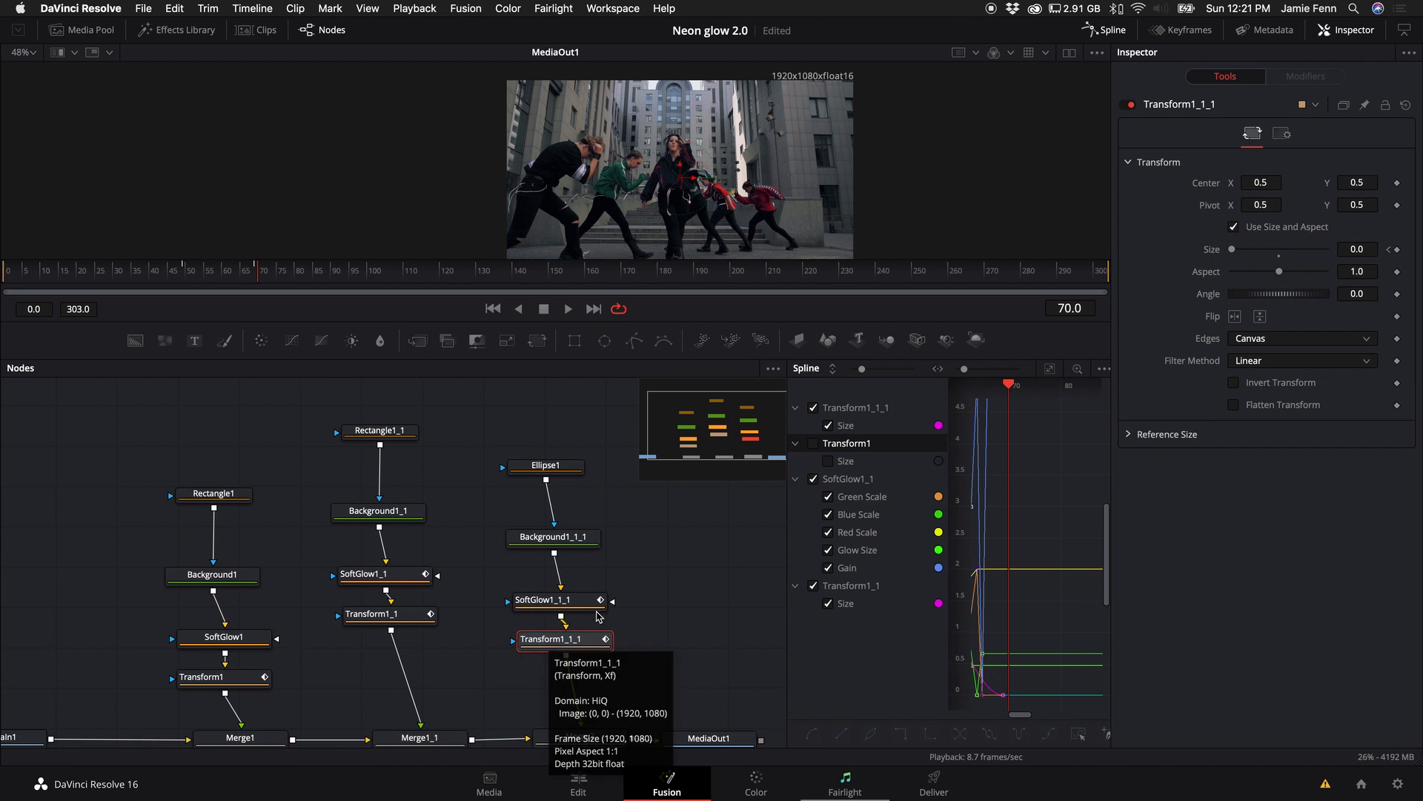
scroll(620, 575, "right", 5)
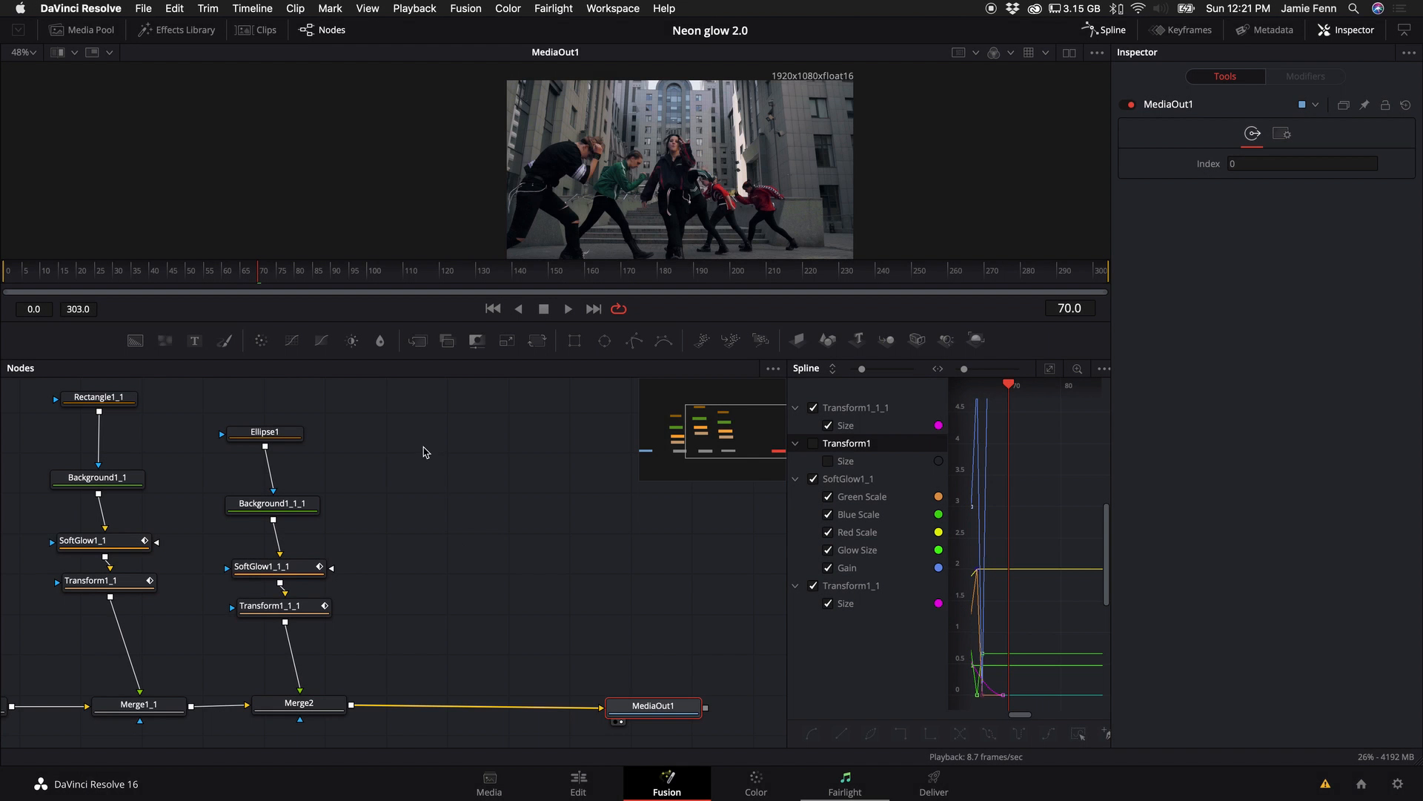
left_click(259, 436)
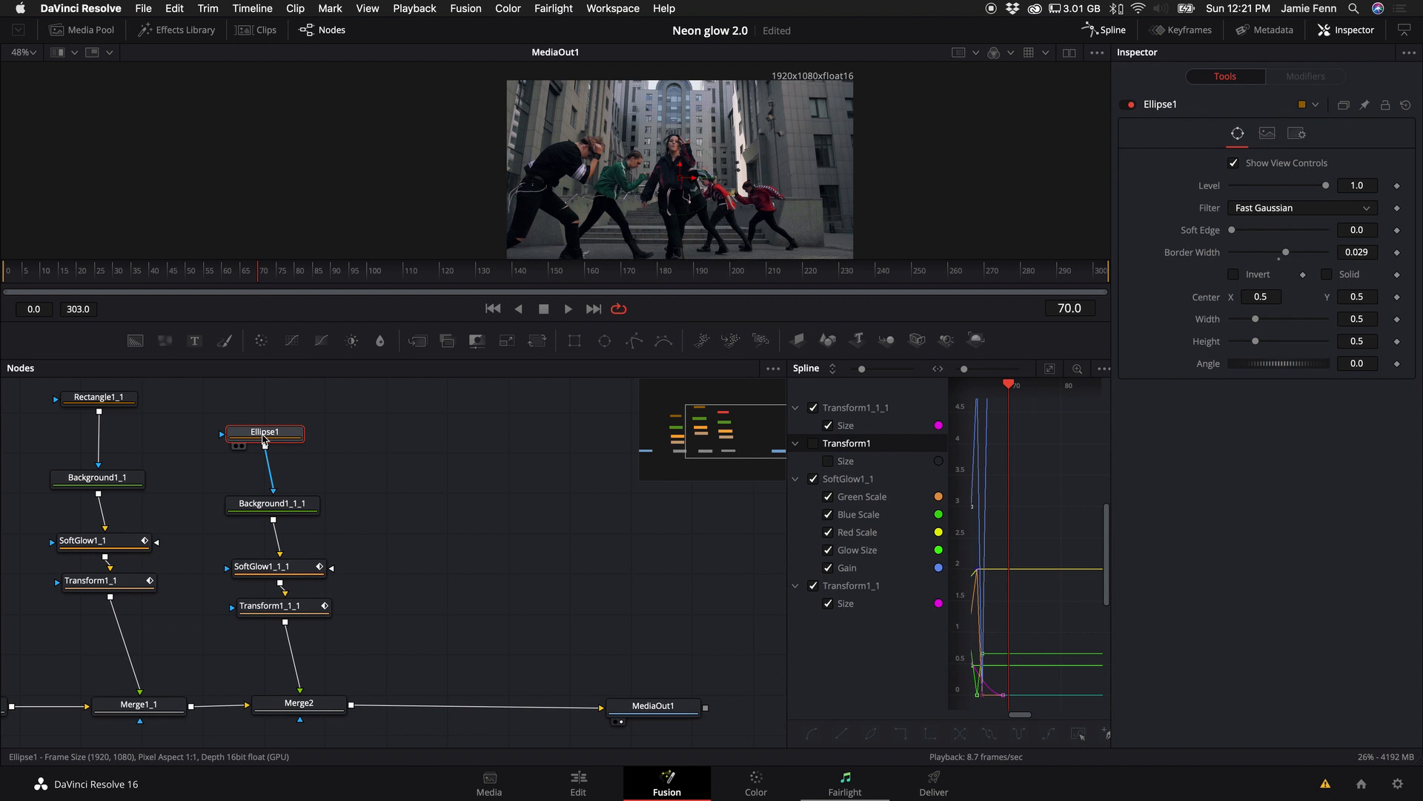
mouse_move(265, 439)
key("Delete")
scroll(264, 467, "left", 3)
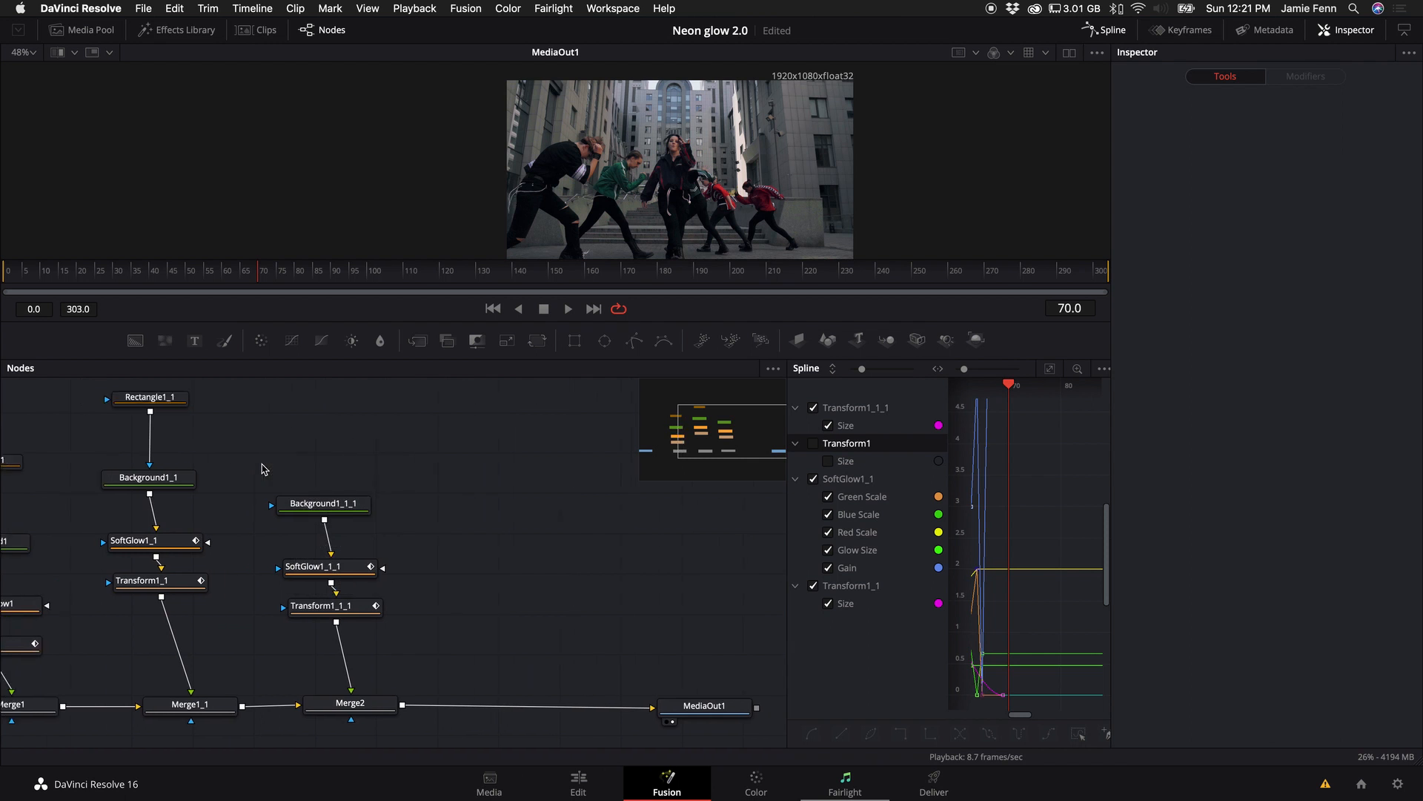
scroll(358, 490, "left", 2)
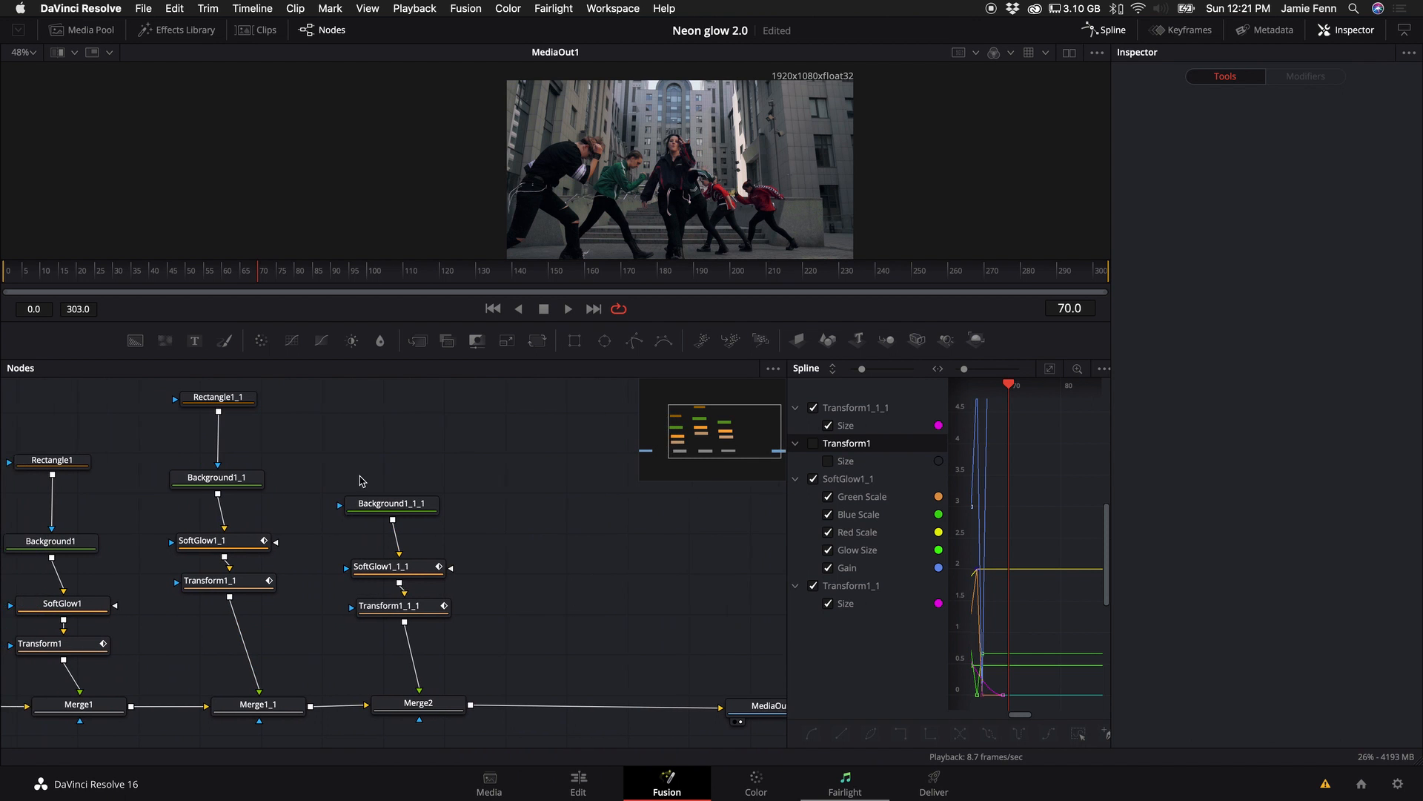
left_click_drag(410, 456, 407, 673)
left_click_drag(408, 606, 423, 602)
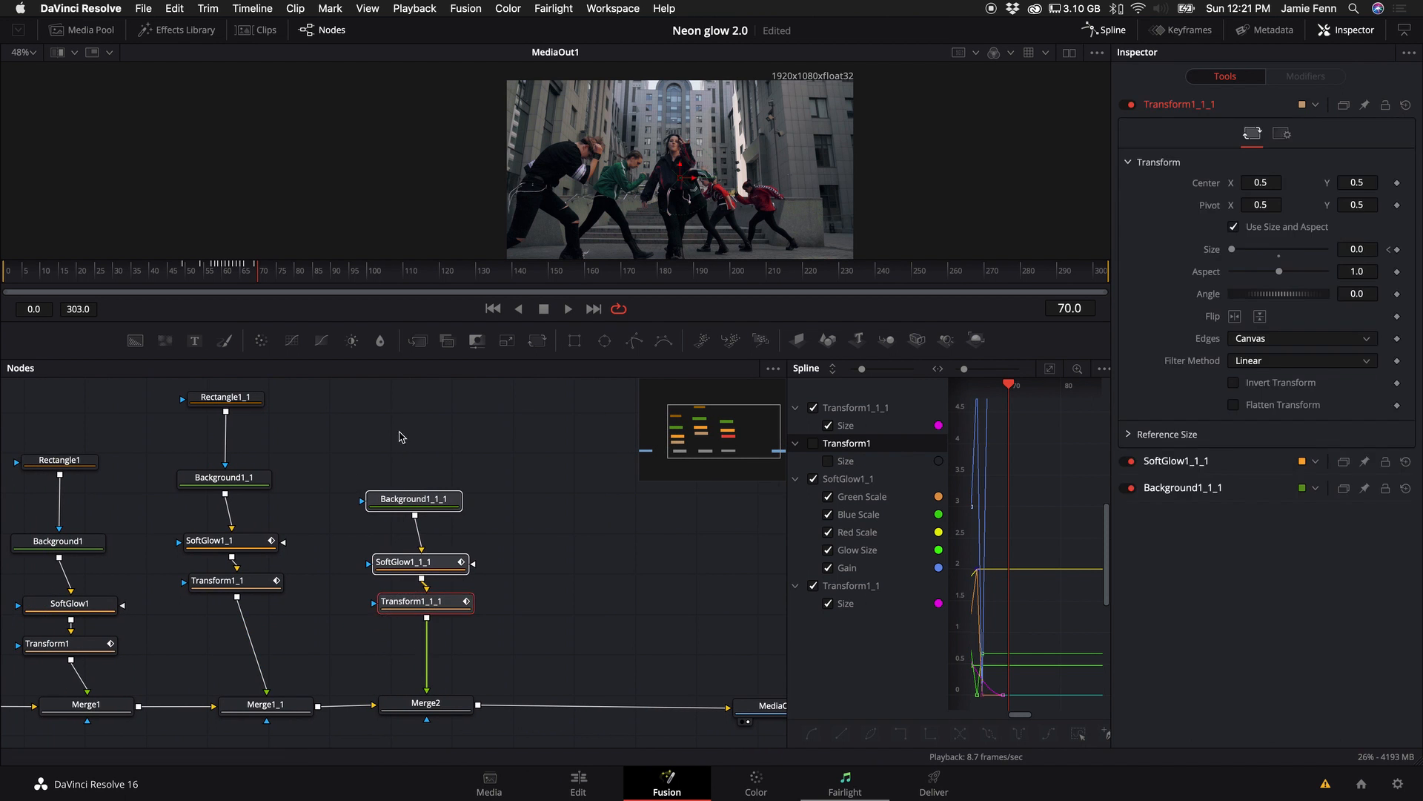
left_click(430, 395)
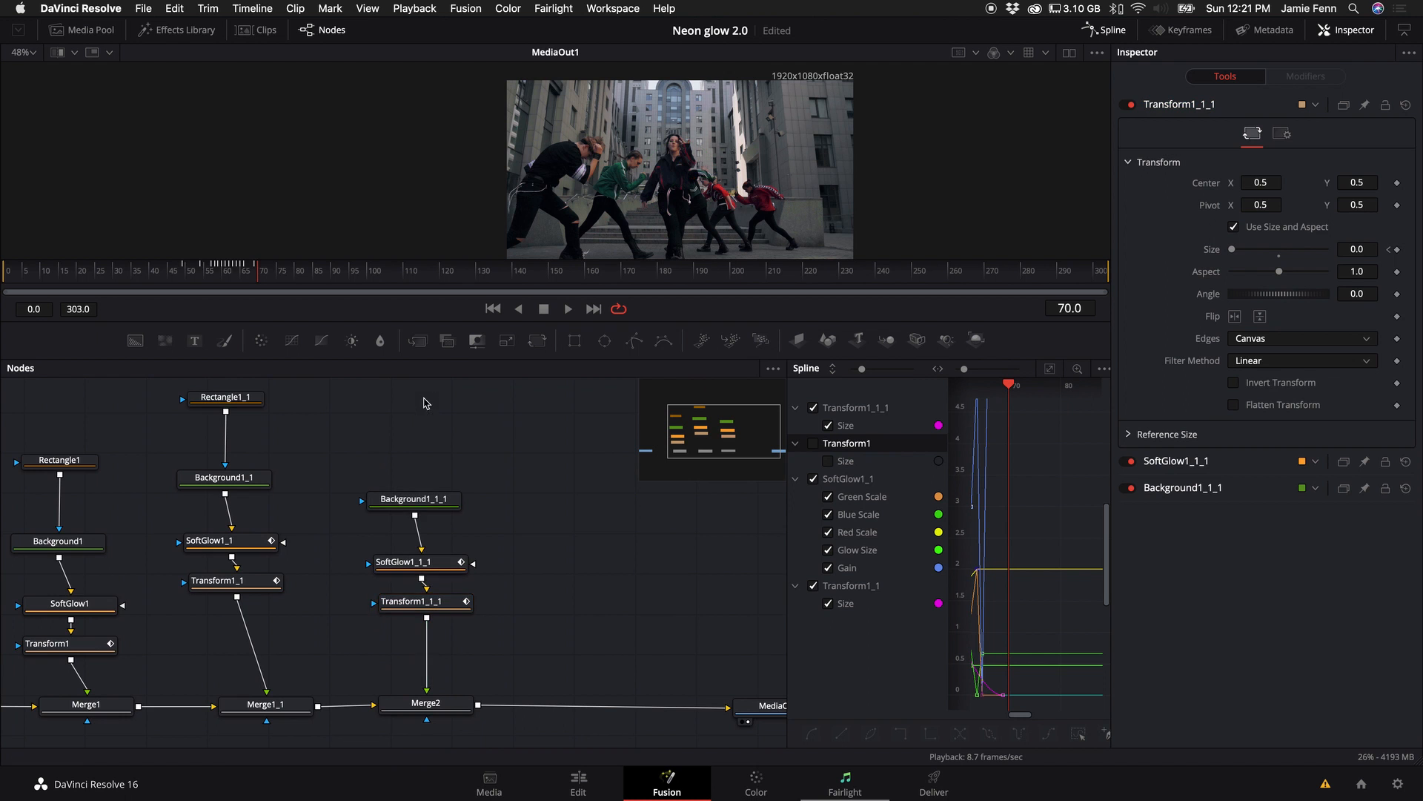
Add a Text node as the mask of Background1_1_1 and, at frame 58, enter the creator's full name in capitals.
left_click(195, 343)
left_click_drag(475, 417, 413, 523)
left_click_drag(261, 272, 220, 268)
left_click(1295, 240)
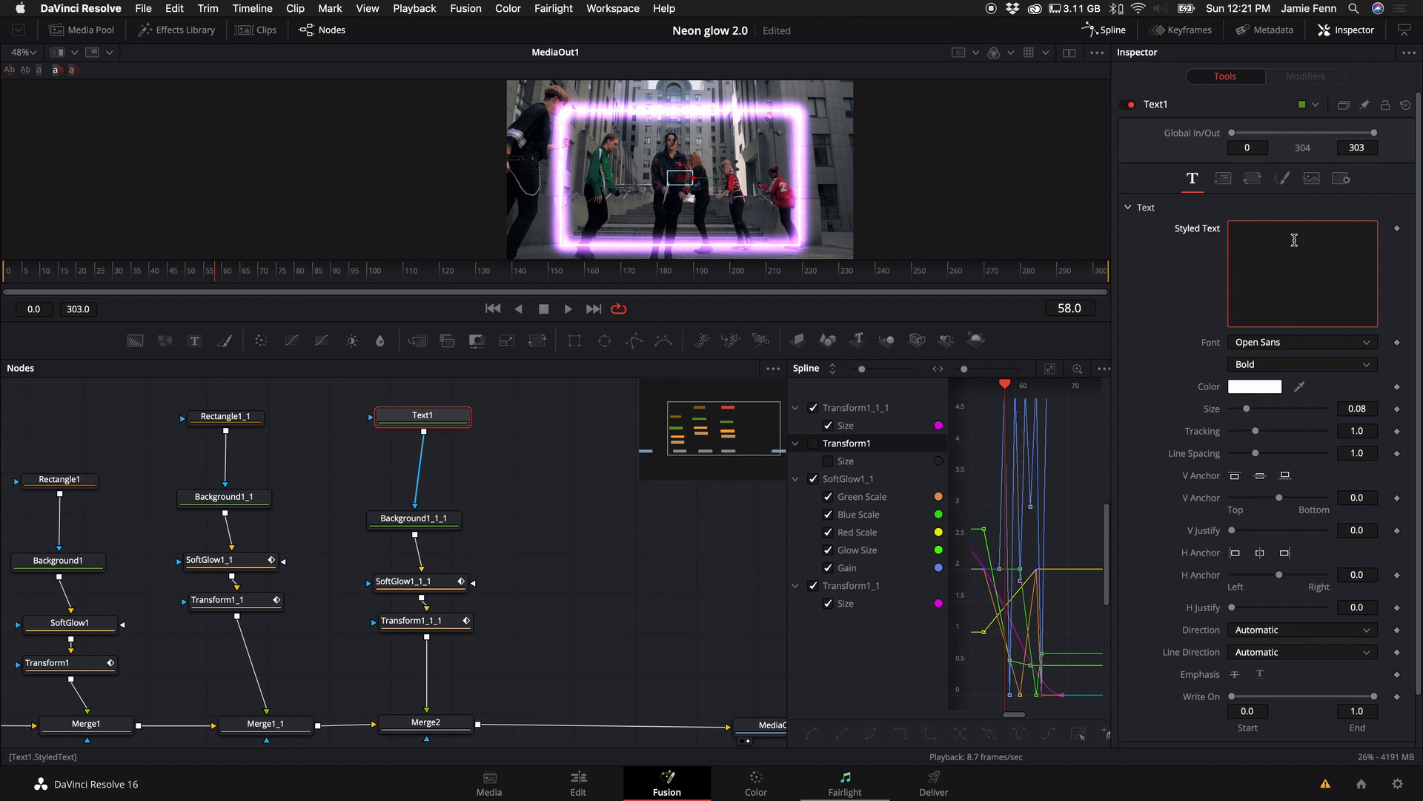
type("JAMIE FENN")
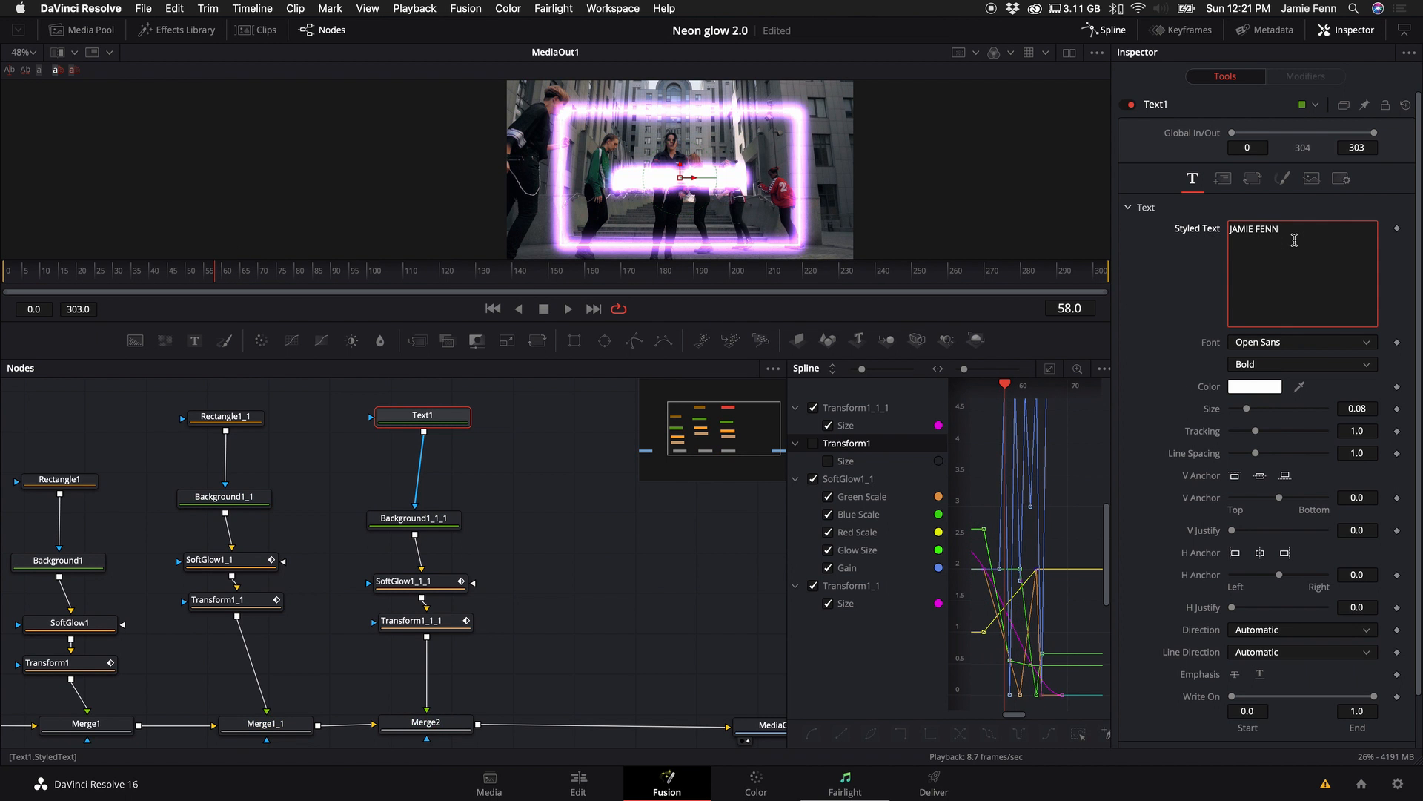
scroll(657, 194, "up", 5)
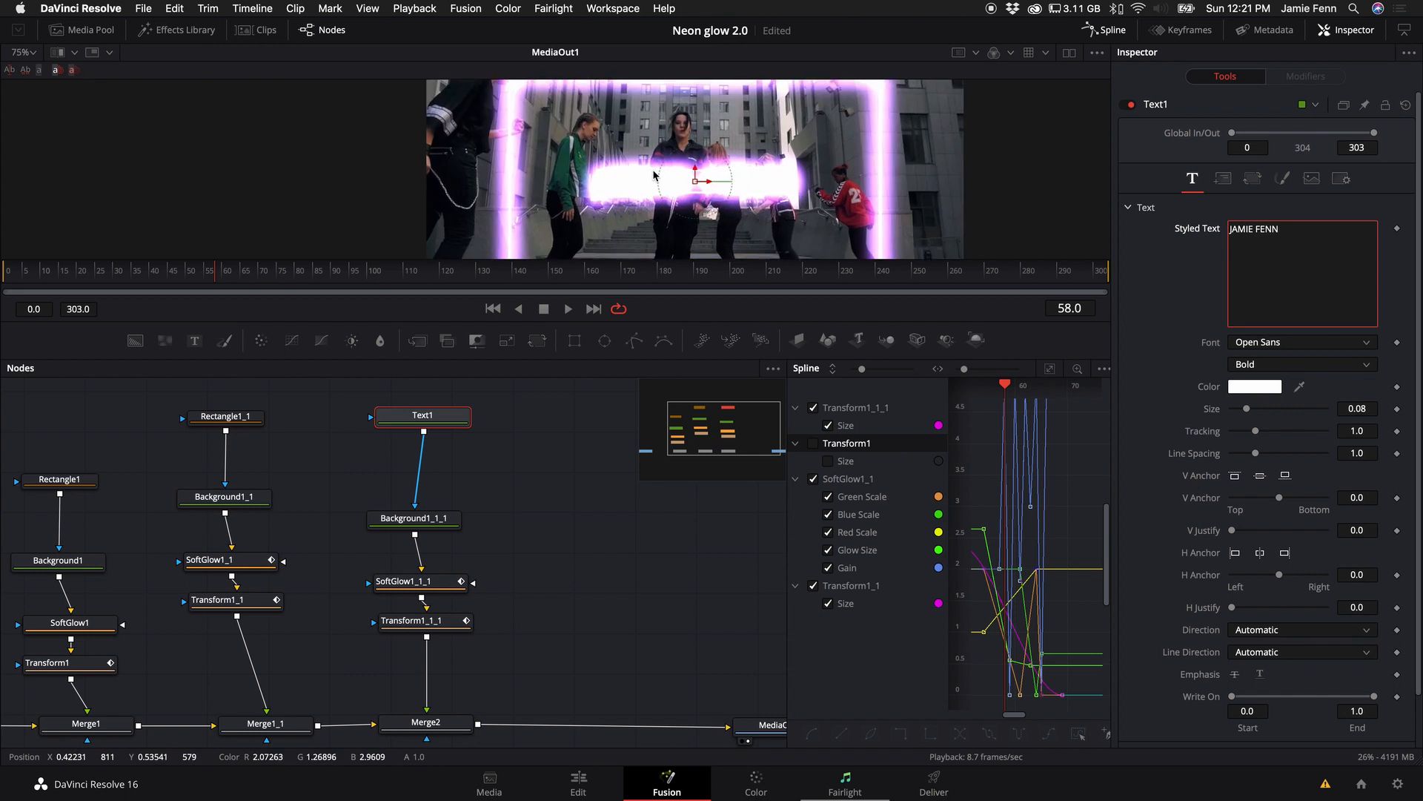
scroll(780, 184, "down", 6)
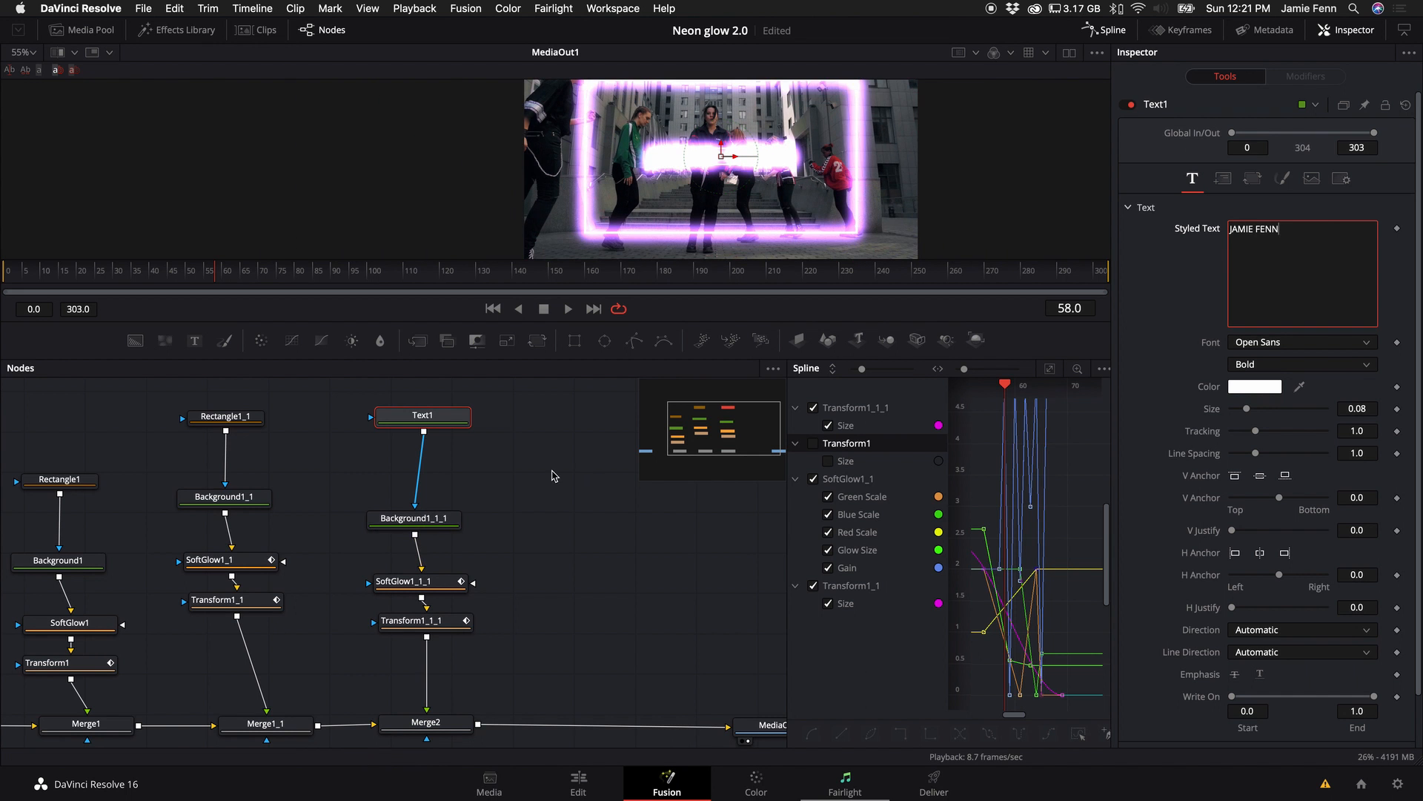
Reset SoftGlow1_1_1, lower its Gain to about 1.5 and raise Green Scale and Blue Scale to 2.0.
left_click(417, 581)
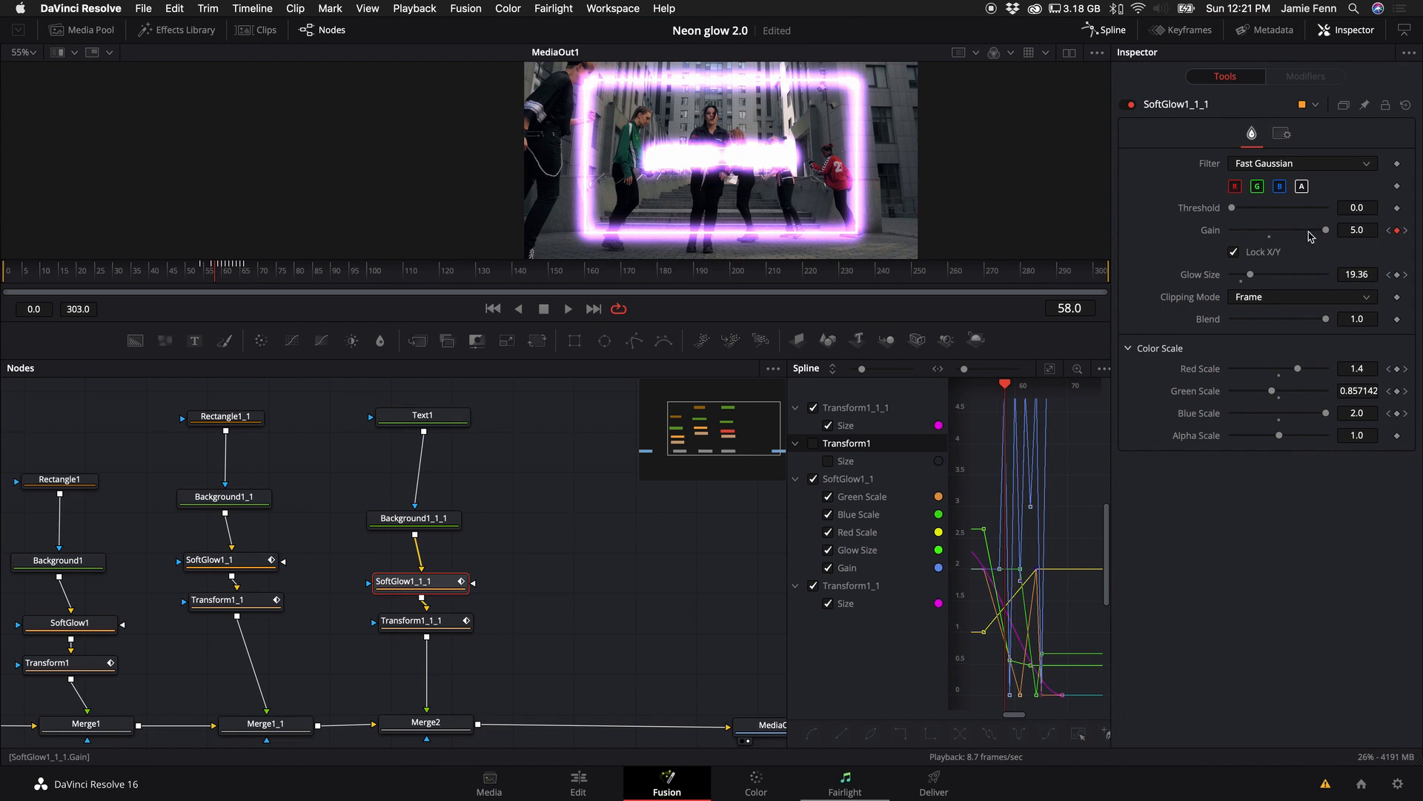
left_click(1406, 104)
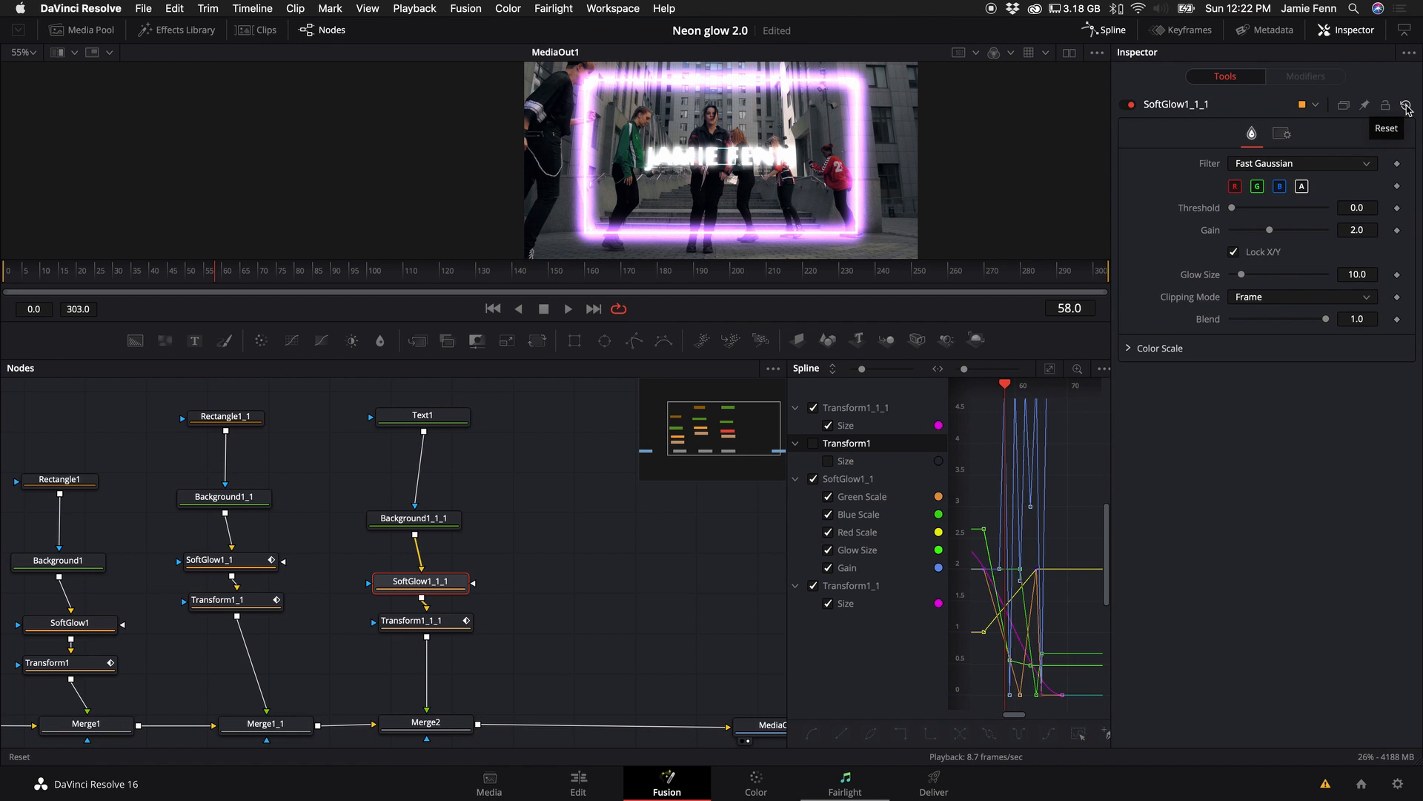
left_click_drag(1270, 230, 1261, 230)
left_click(1132, 349)
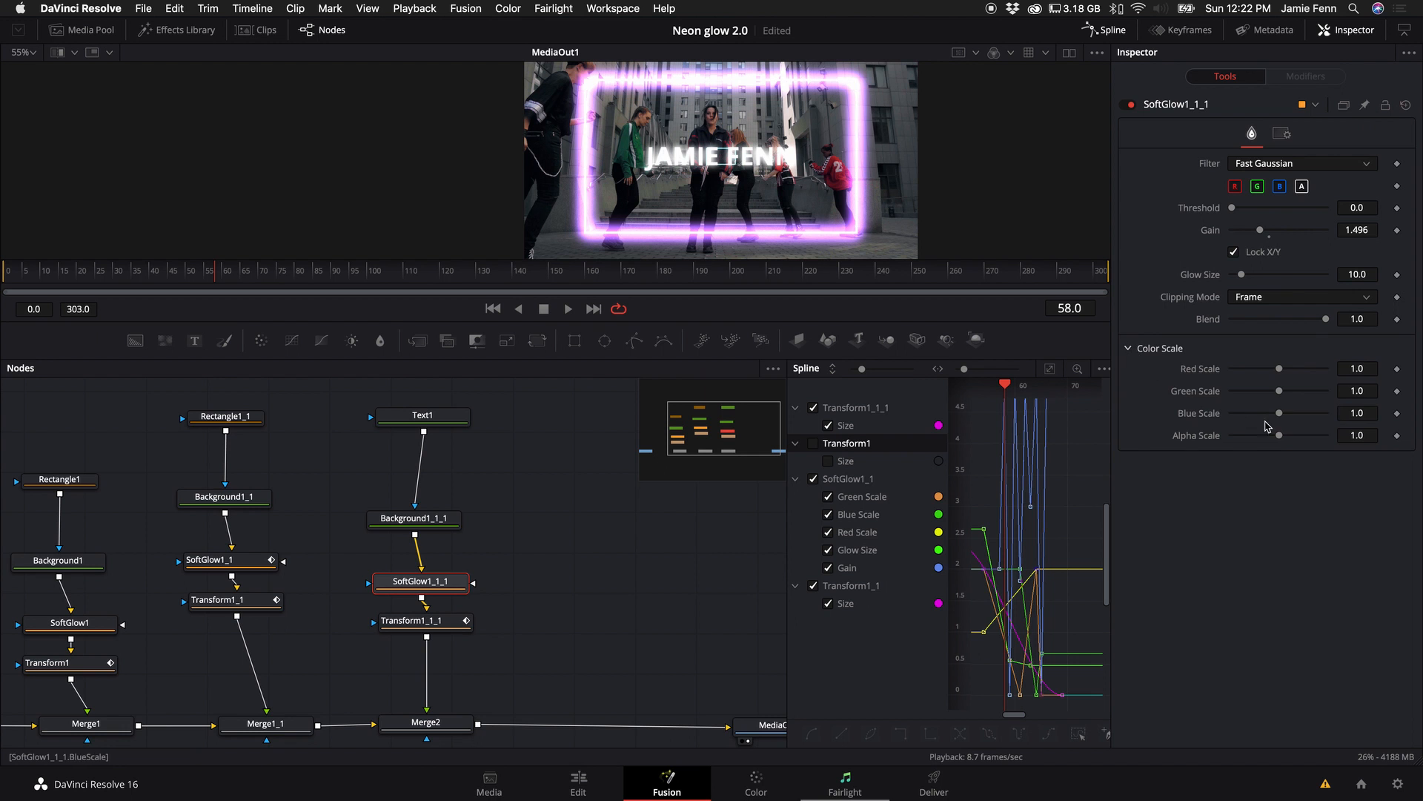
left_click_drag(1279, 414, 1385, 399)
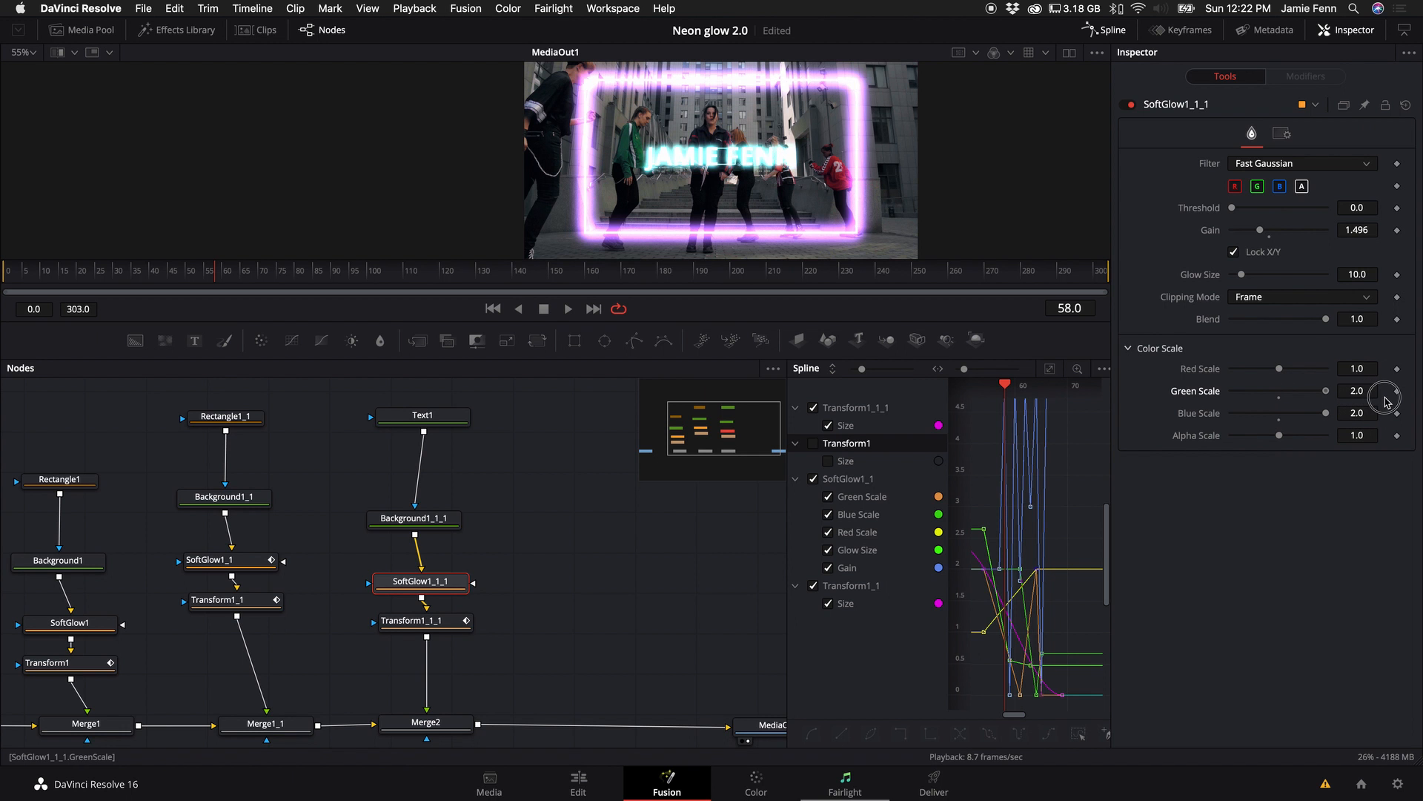
Refine the text glow on SoftGlow1_1_1 with a Gain of 0.945 and a Glow Size of 16.5.
scroll(674, 163, "up", 5)
scroll(675, 163, "down", 3)
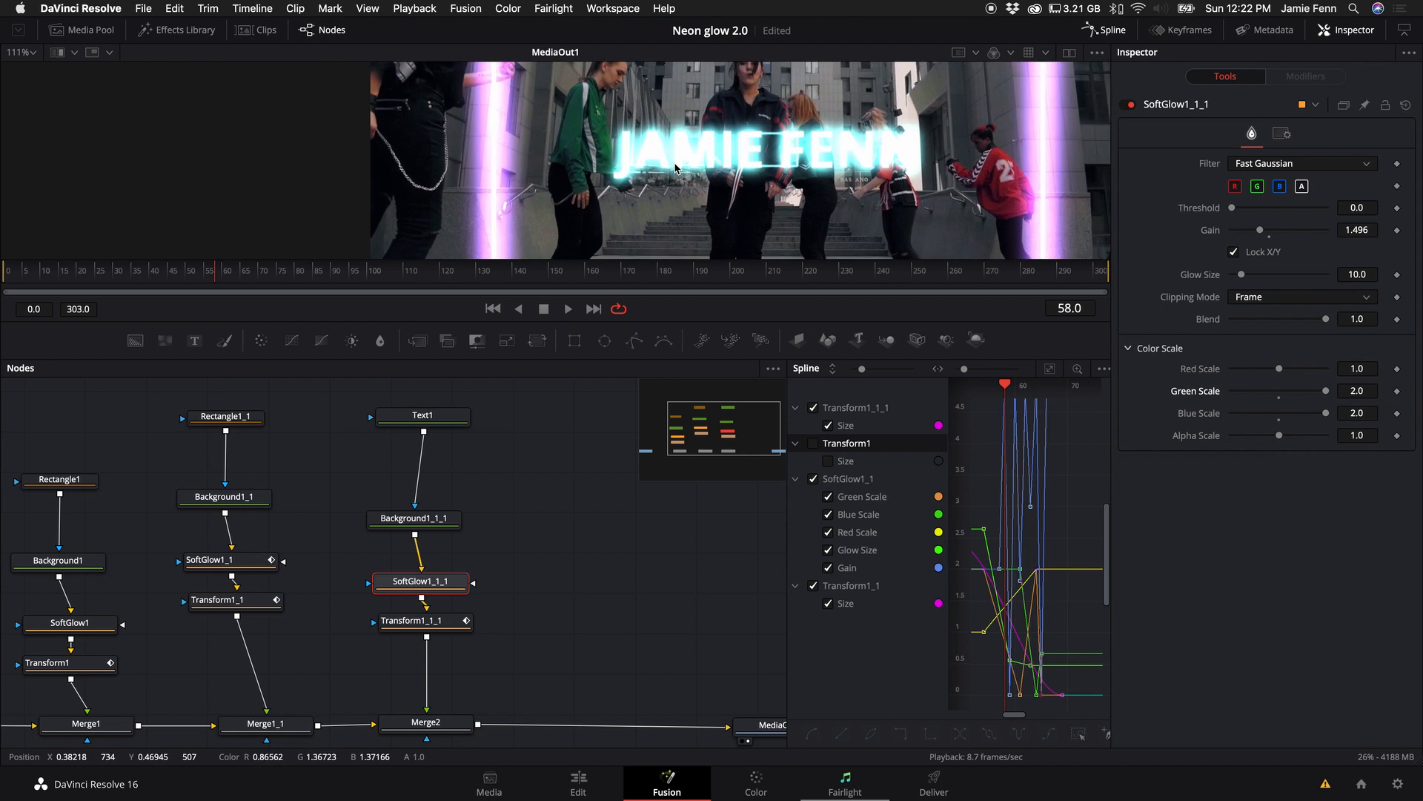
left_click_drag(1260, 230, 1249, 282)
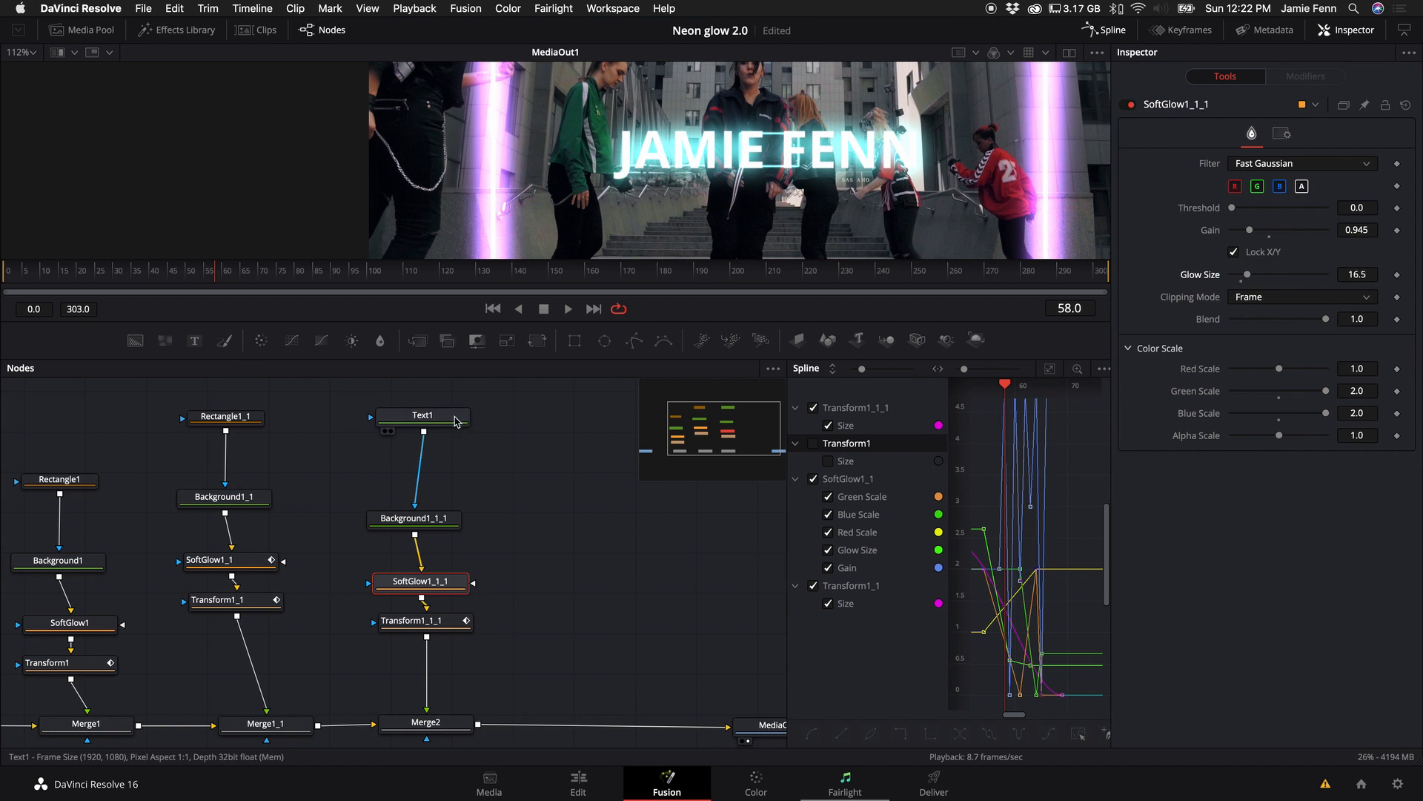
Play back the finished text glow with Text1 selected and save the project.
left_click(424, 416)
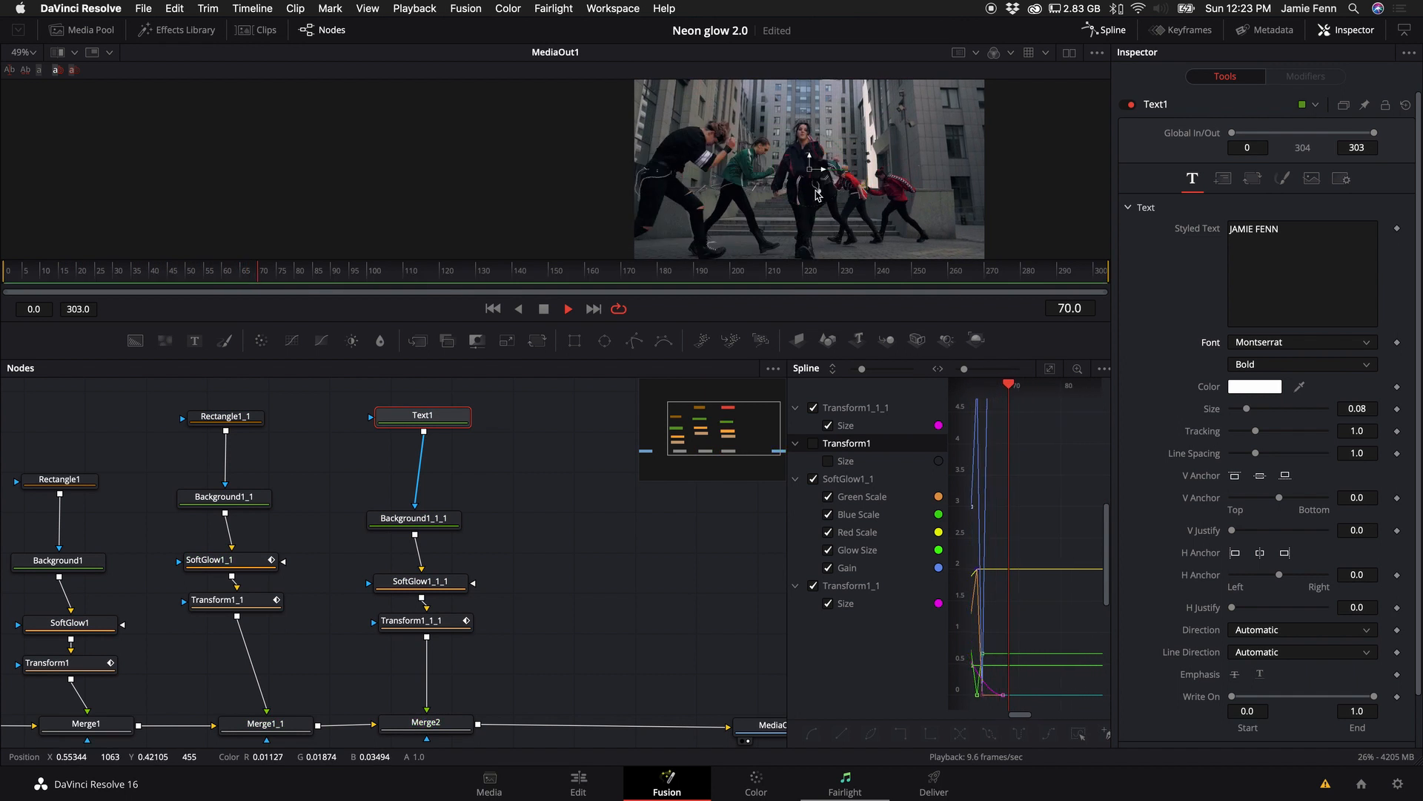
key("space")
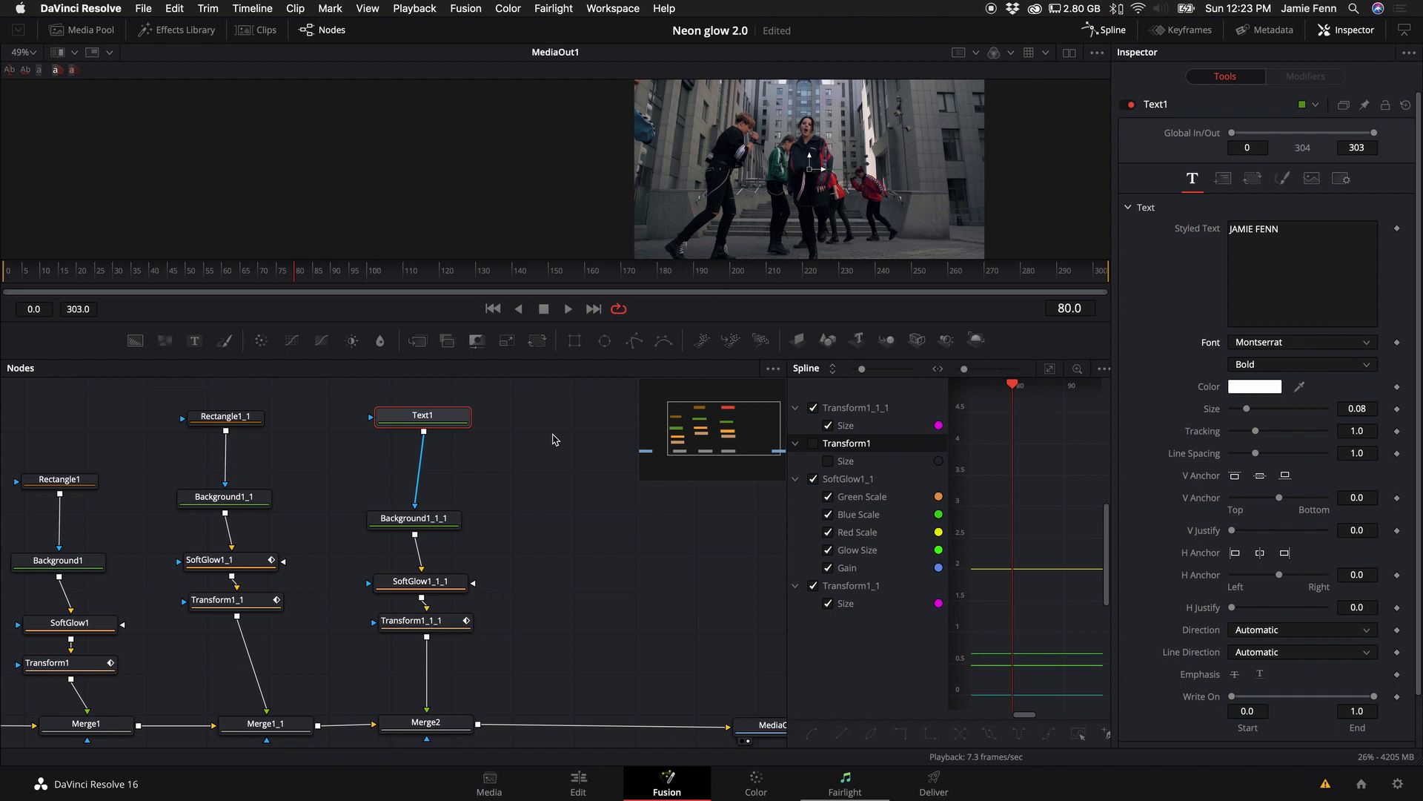
key("super+s")
scroll(560, 465, "right", 5)
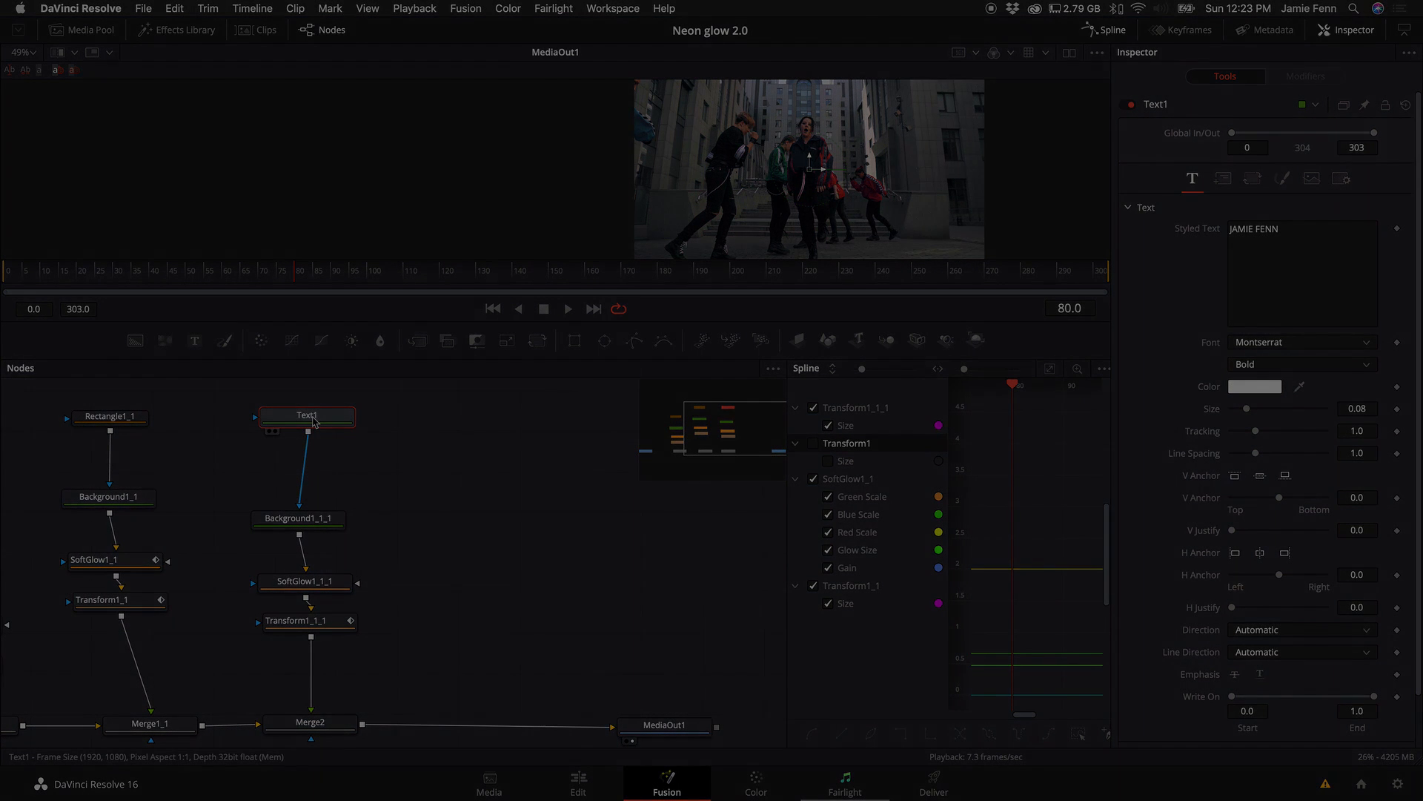
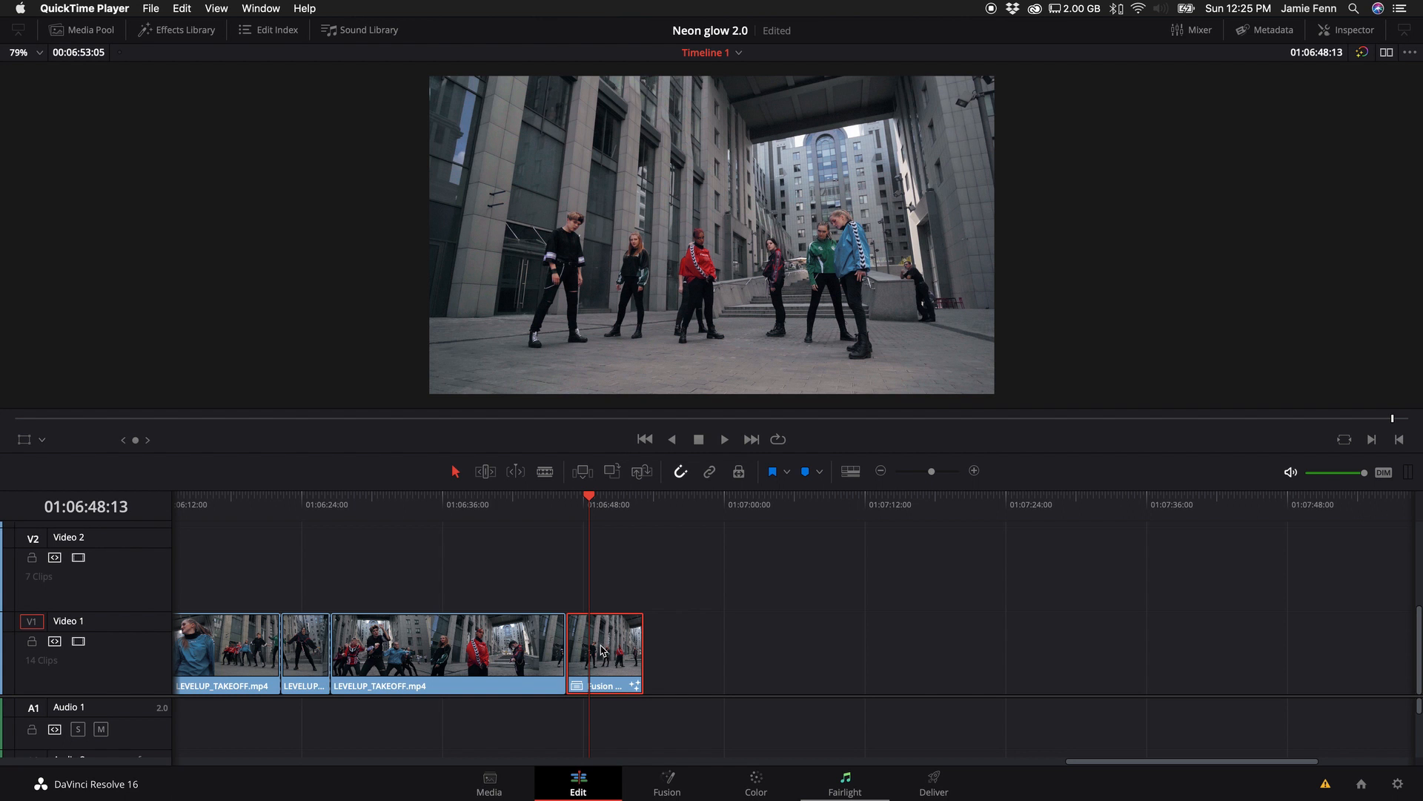
Move the last Fusion clip on Video 1 to start at 01:06:48:13 and open it in Fusion near frame 69.
left_click_drag(602, 650, 625, 651)
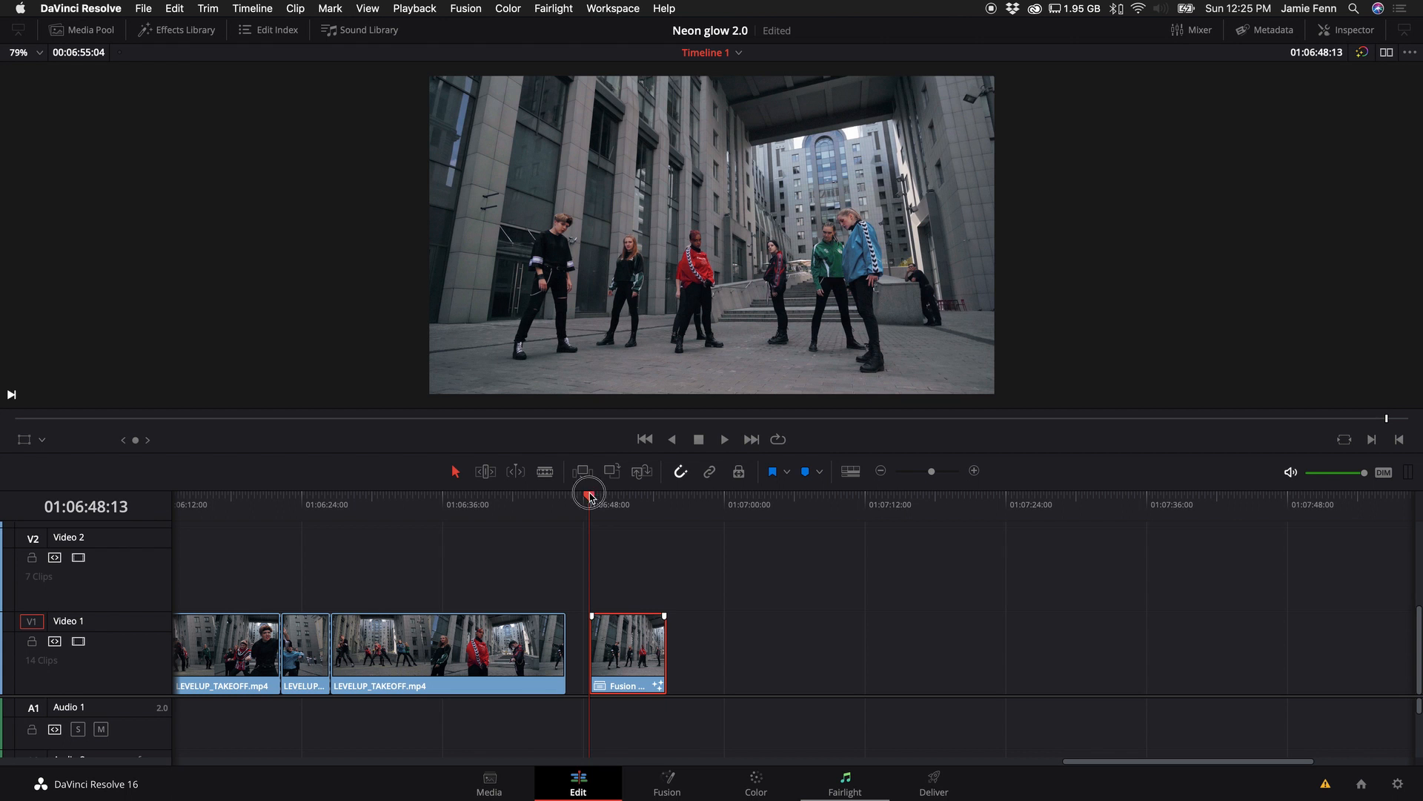
left_click_drag(588, 495, 625, 506)
left_click(672, 777)
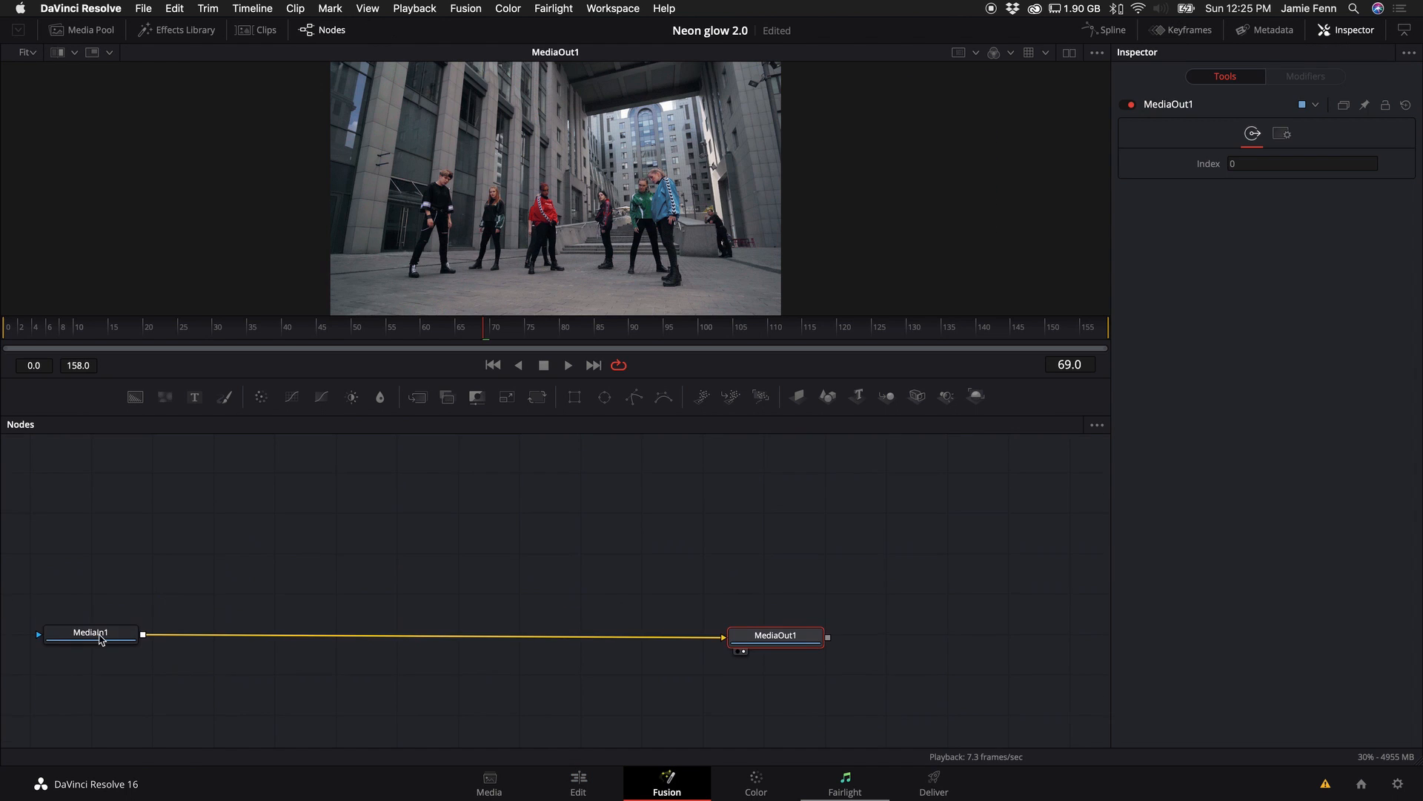
Merge a Background, Paint and Soft Glow chain over MediaIn1 and choose the Stroke tool for Paint1.
left_click(117, 645)
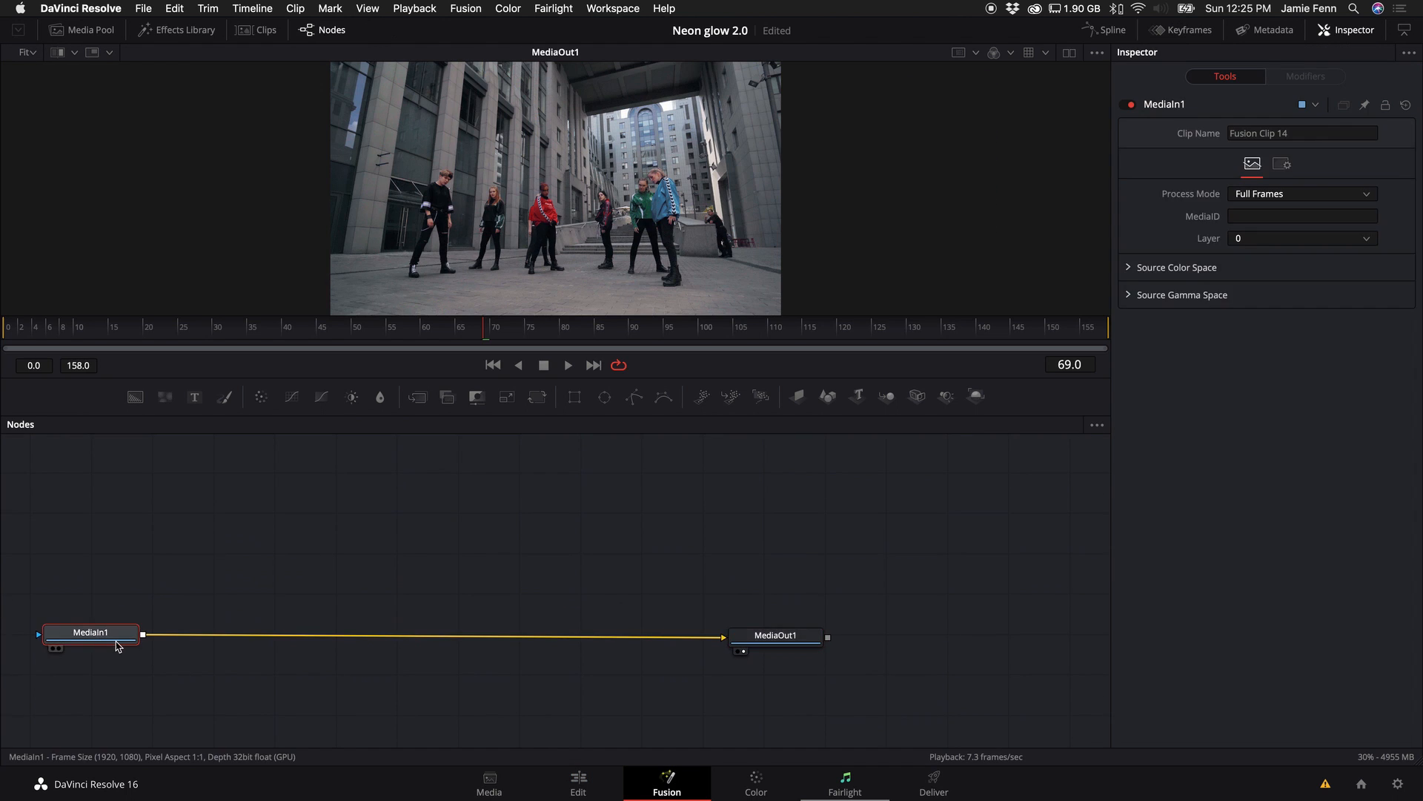
right_click(240, 511)
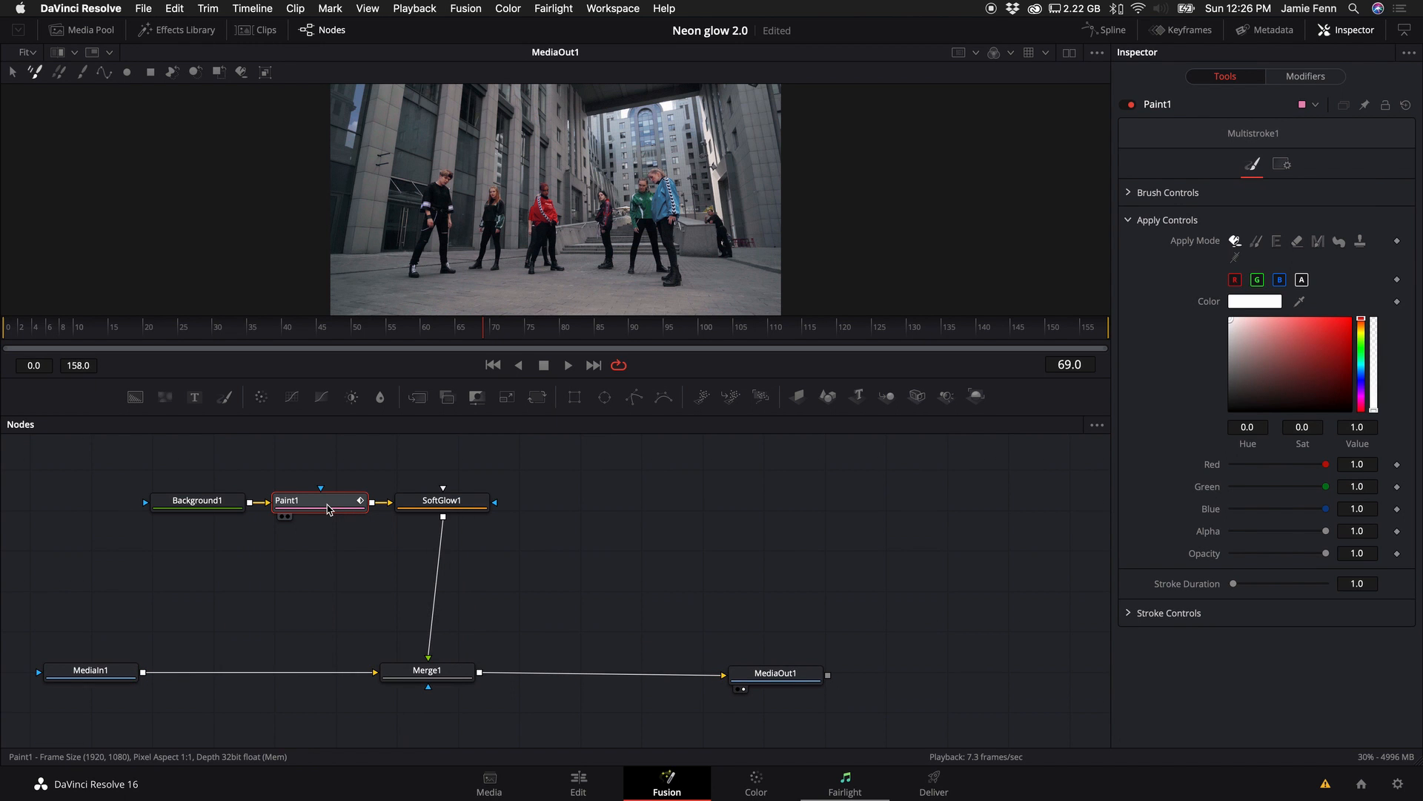
left_click(83, 74)
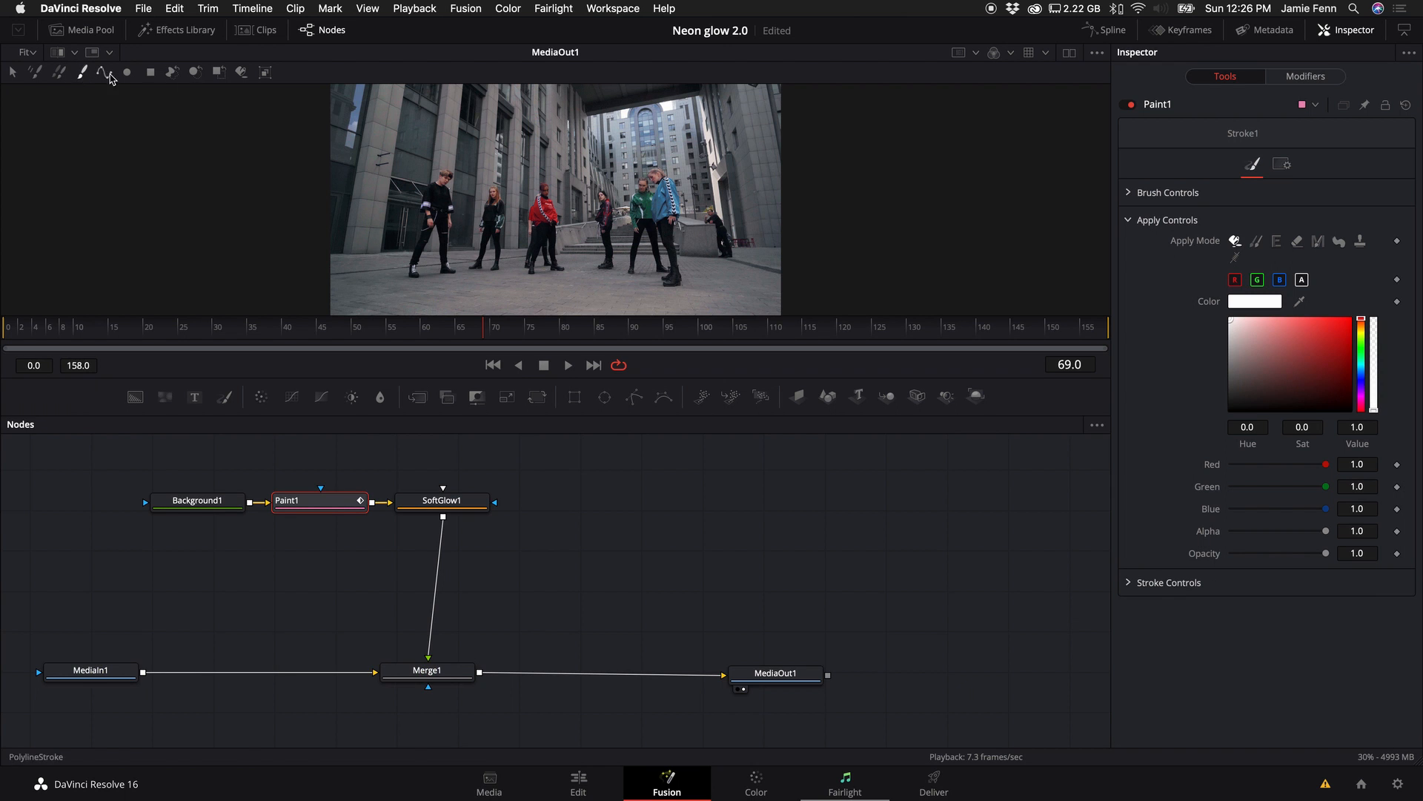
Set Paint1's Stroke Animation to Write On then Off and its brush size to 0.0071.
left_click(1129, 585)
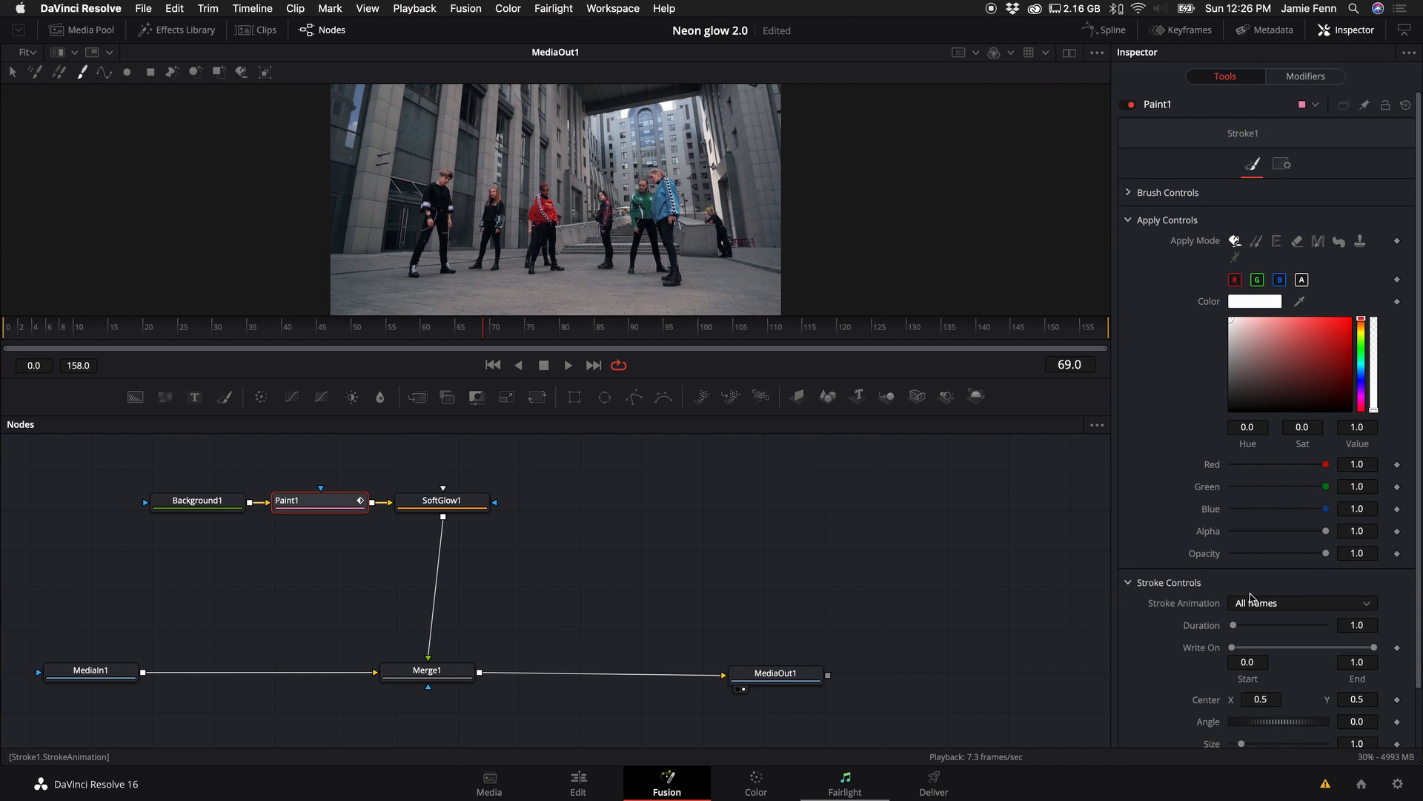
left_click(1285, 609)
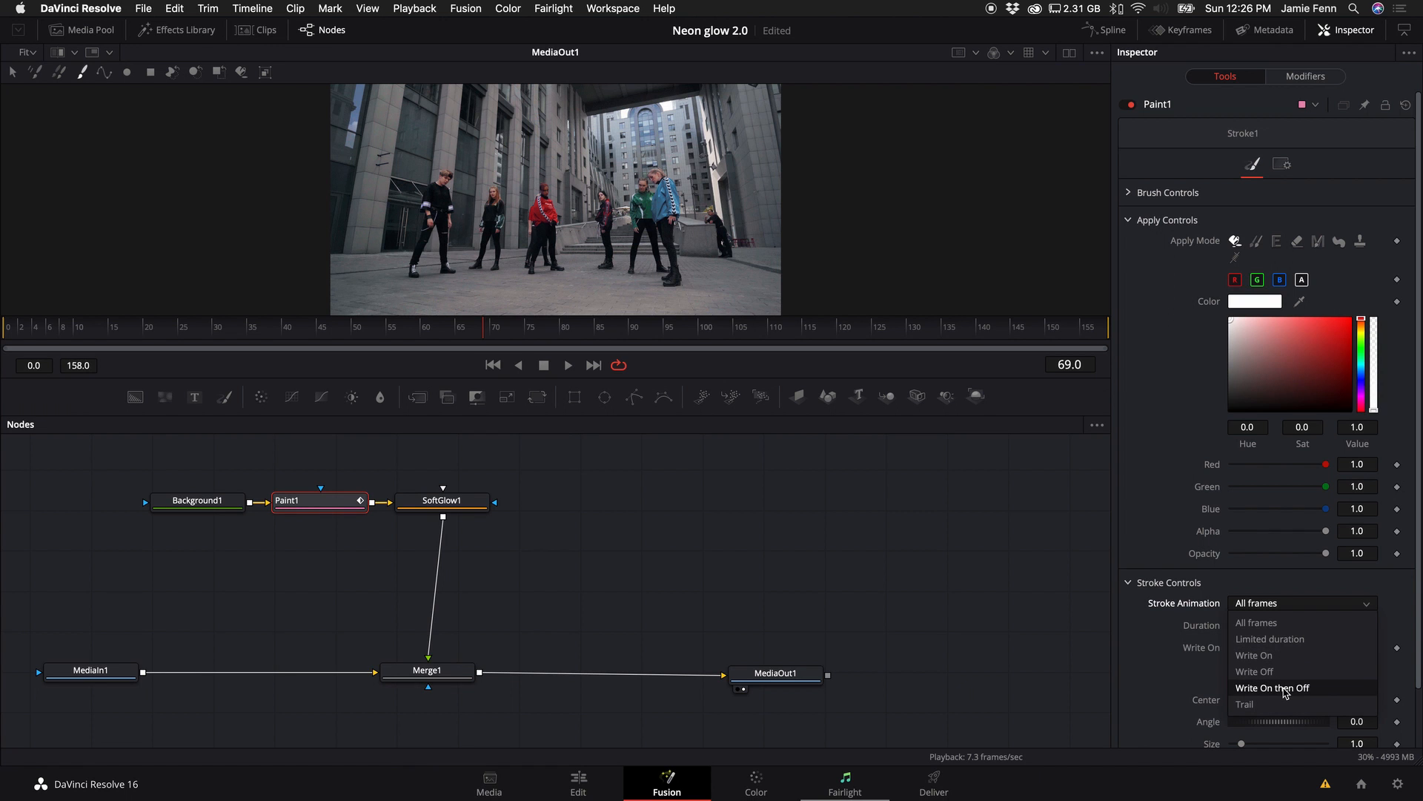
left_click(1285, 688)
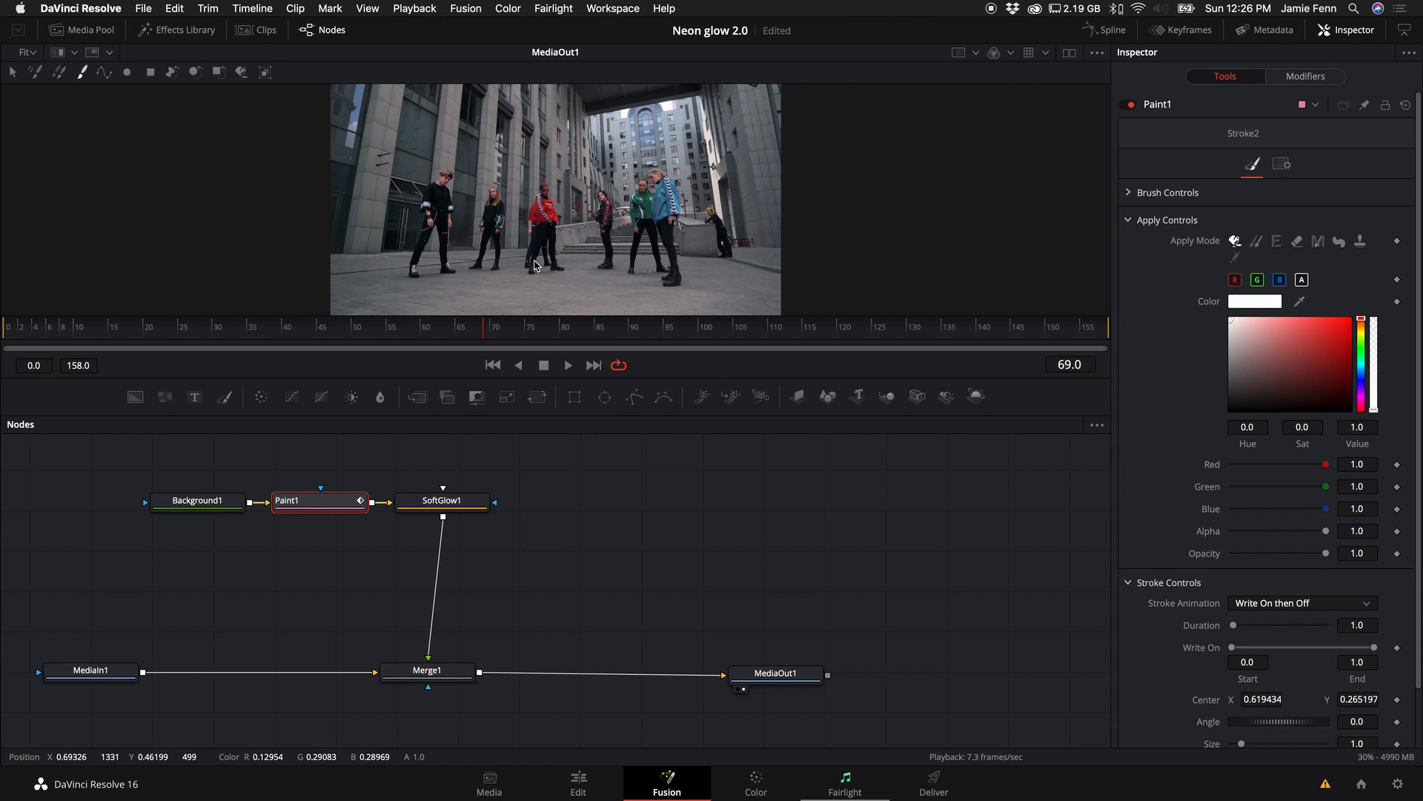
left_click(1146, 194)
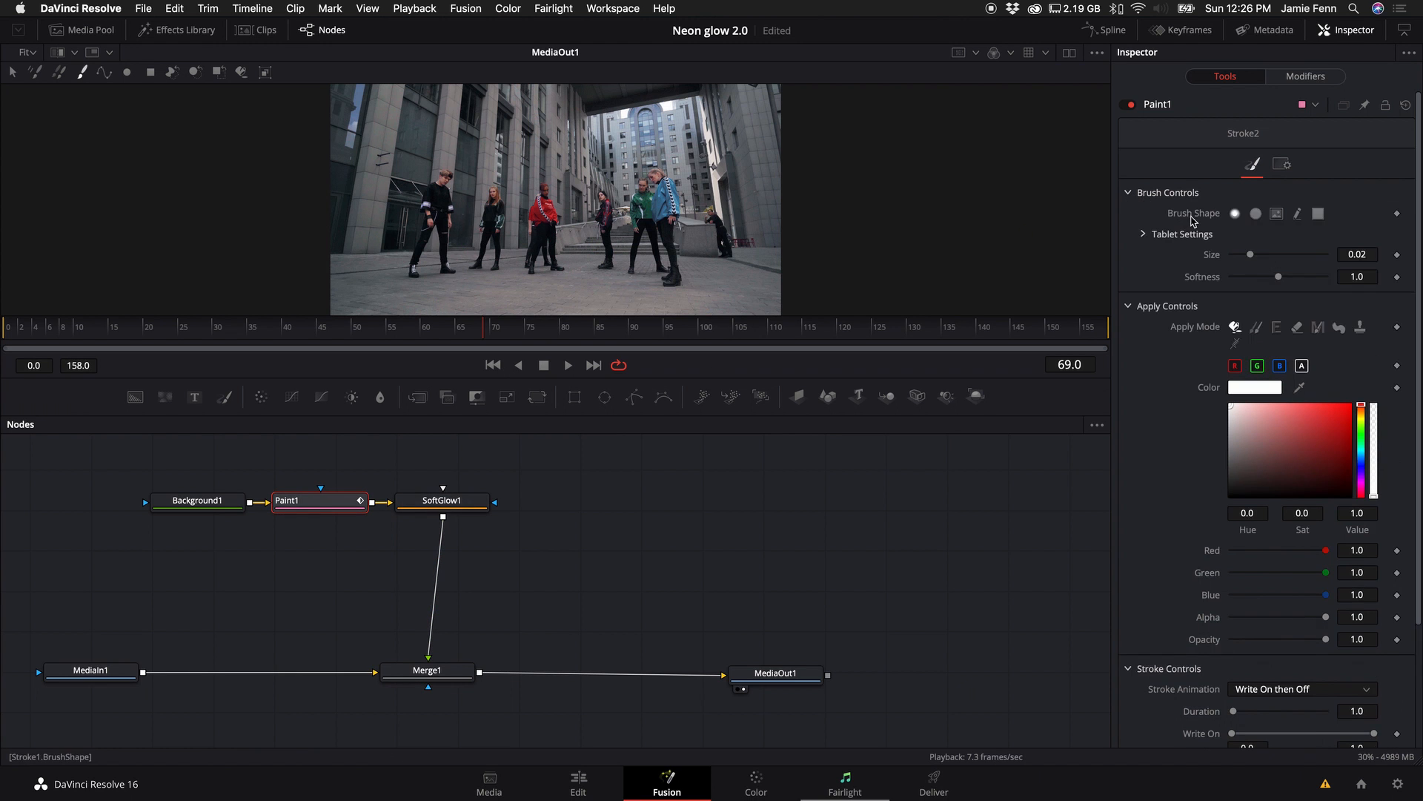
left_click_drag(1251, 257, 1244, 258)
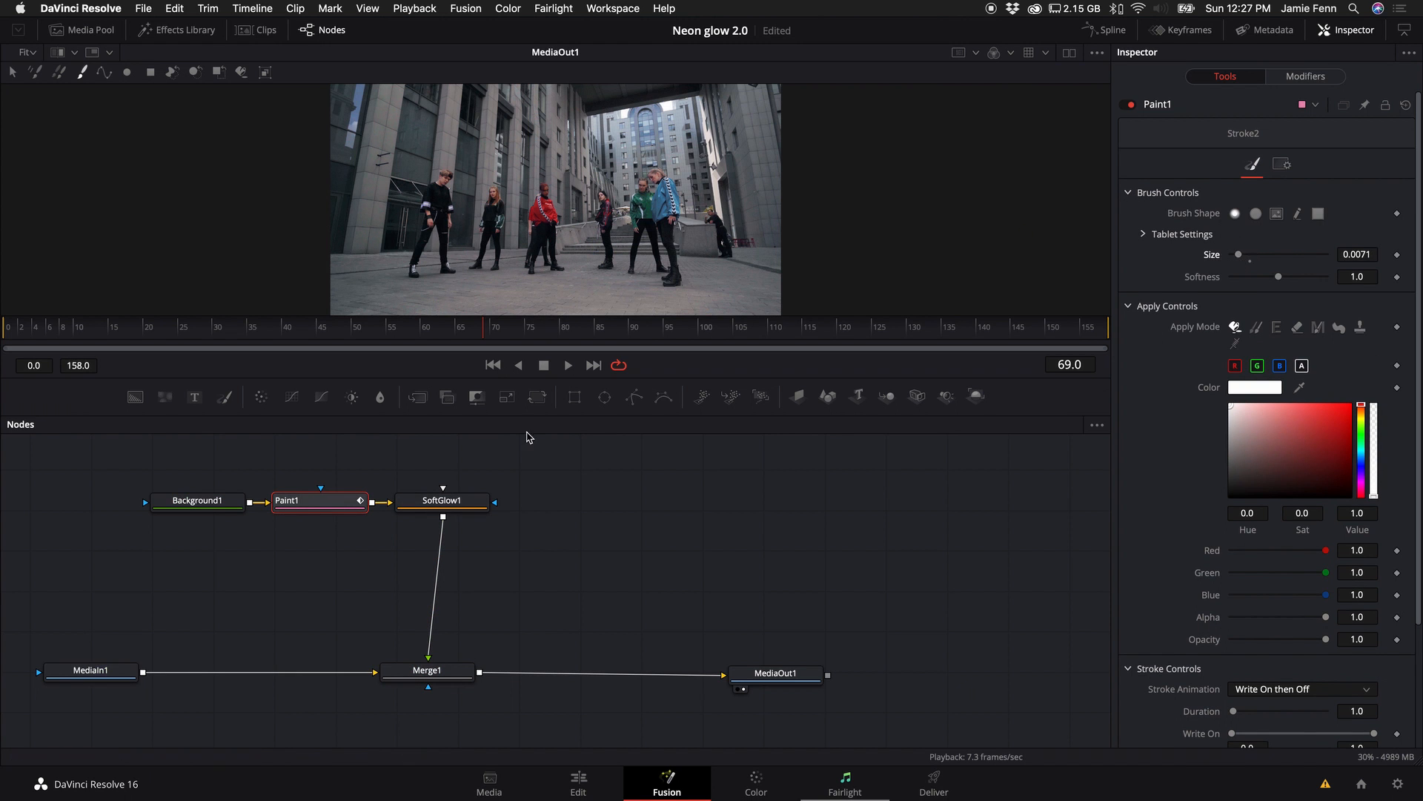
Check SoftGlow1's color scale, then at frame 0 paint a jagged stroke with Paint1 arching over the whole group of dancers.
left_click(478, 502)
left_click(1140, 349)
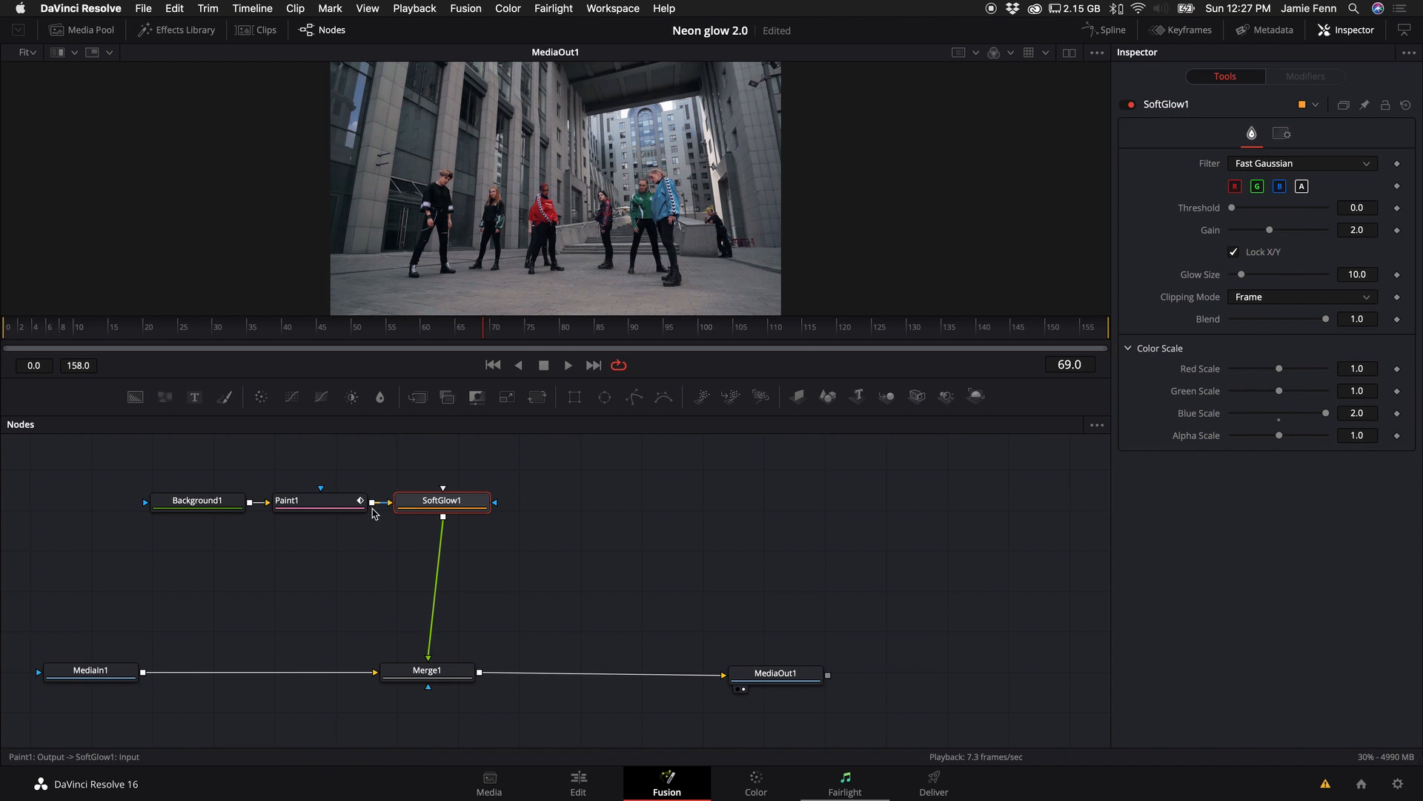
left_click(315, 500)
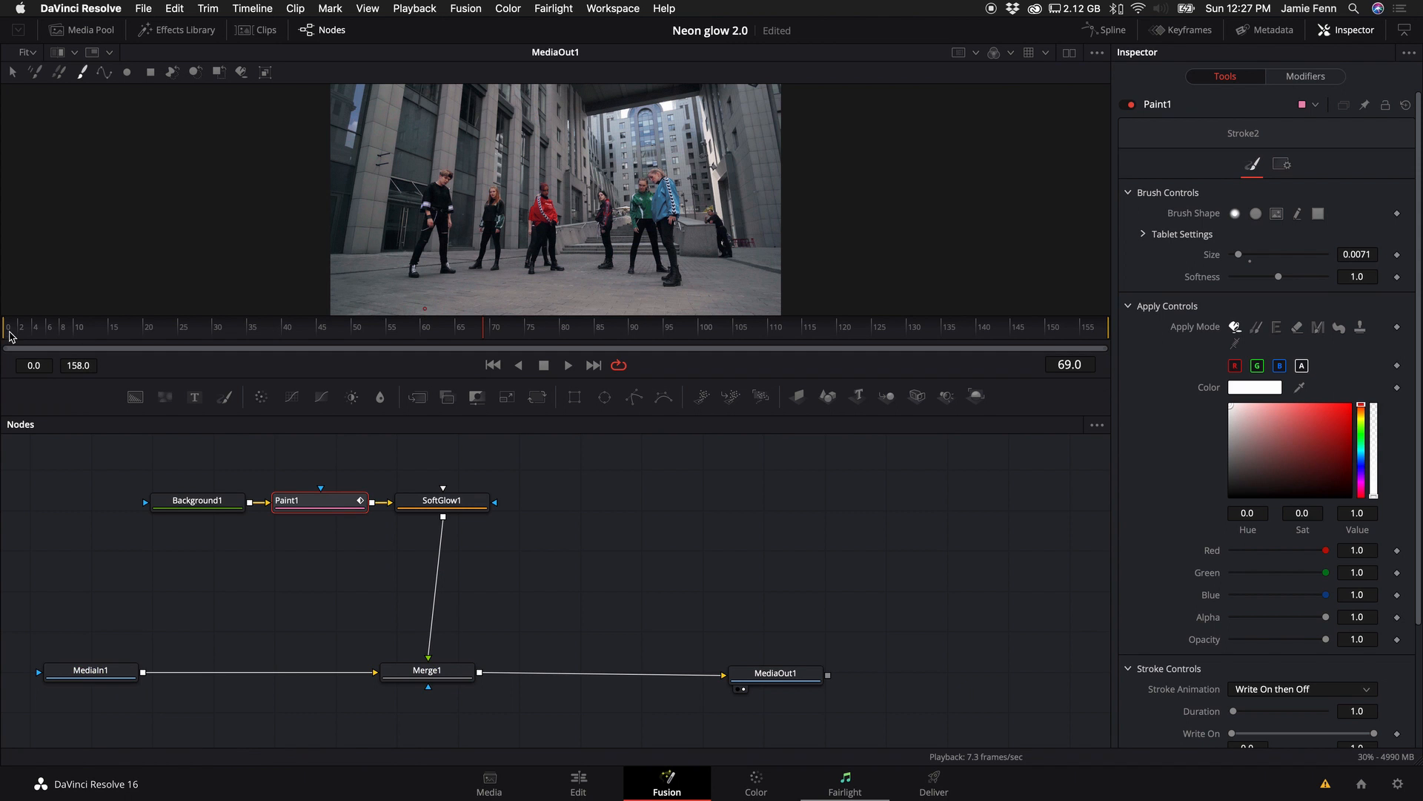
left_click(10, 333)
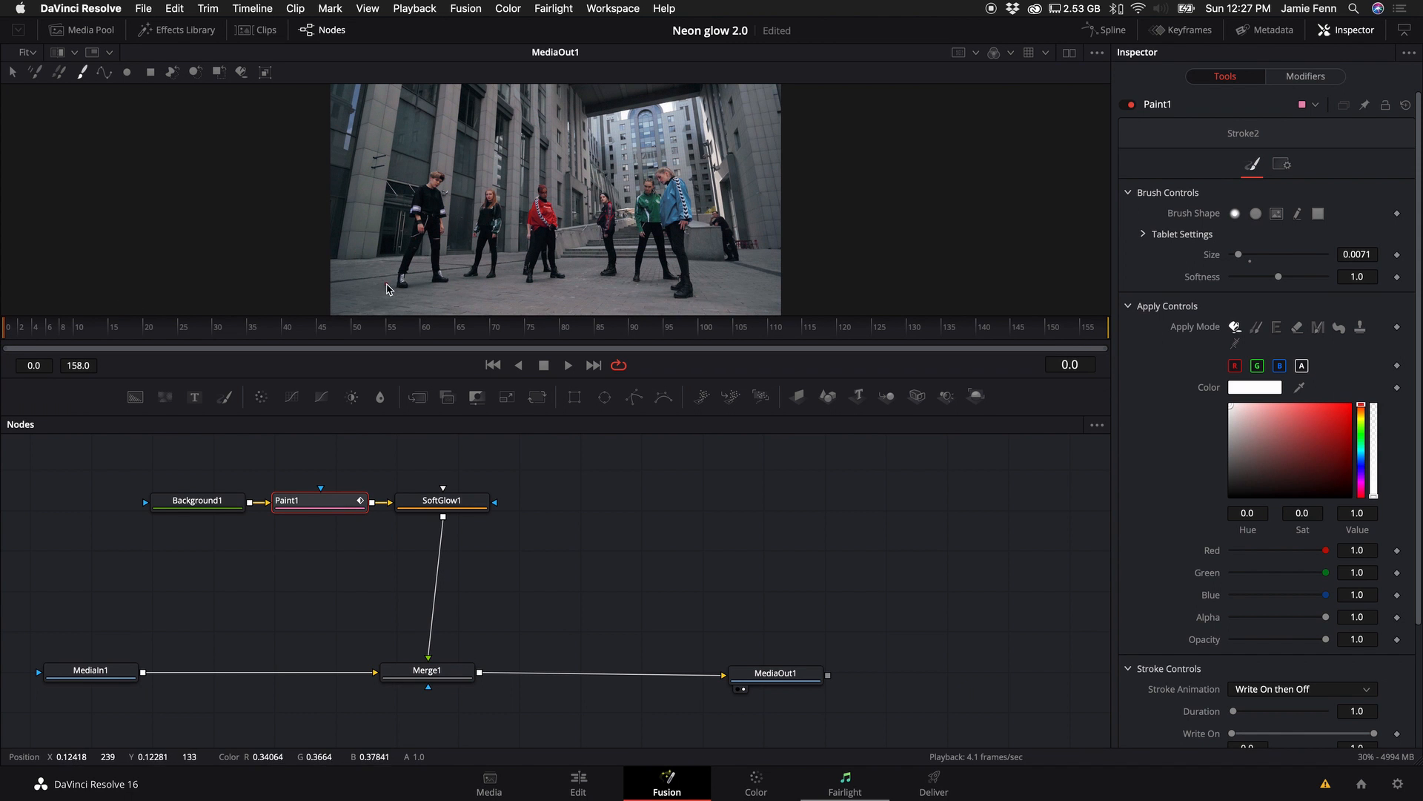
mouse_move(386, 288)
left_mouse_down()
mouse_move(389, 190)
mouse_move(415, 146)
mouse_move(496, 114)
mouse_move(527, 124)
mouse_move(626, 109)
mouse_move(708, 129)
mouse_move(745, 279)
left_mouse_up()
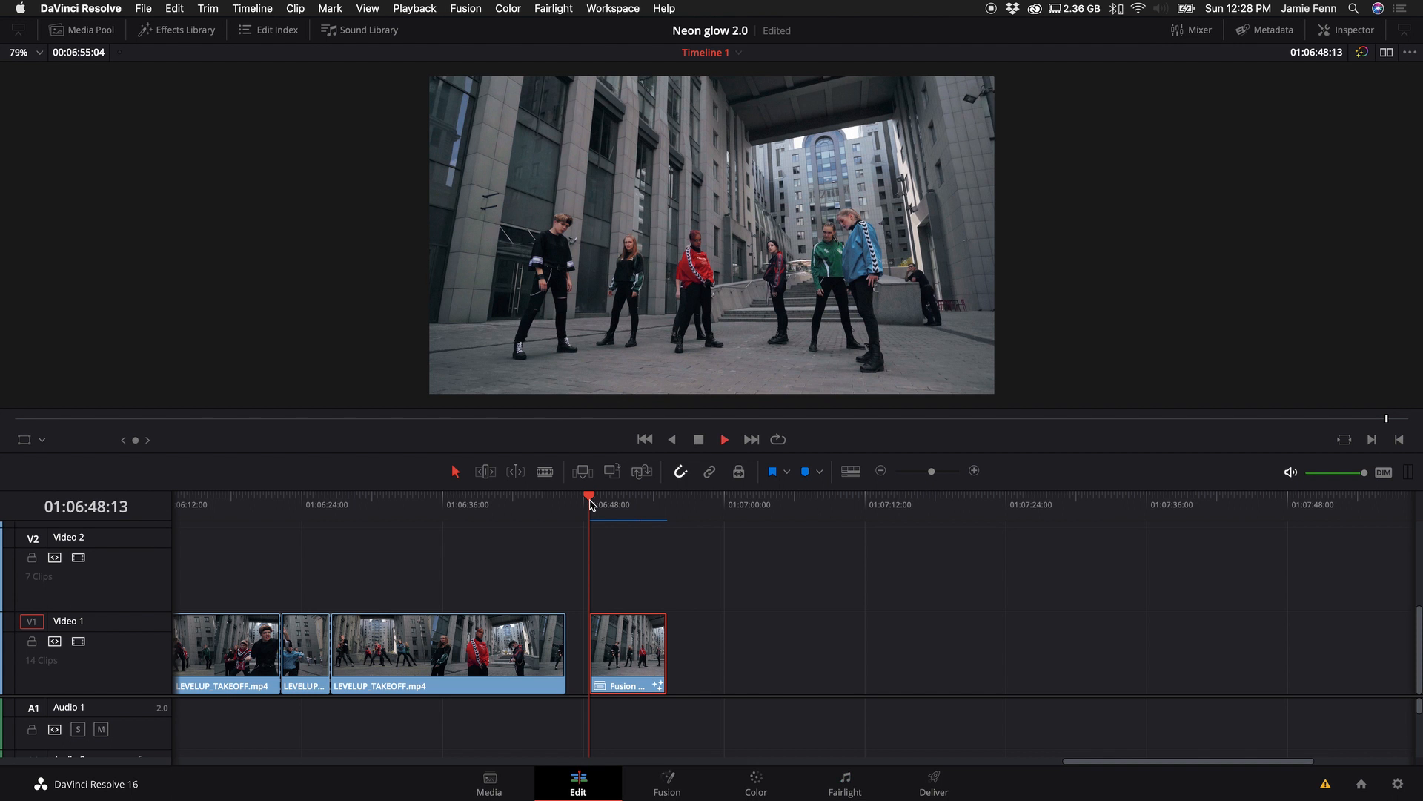
Play back the stroke animation on the Edit page, then reopen the clip in Fusion at 01:06:50:19.
key("space")
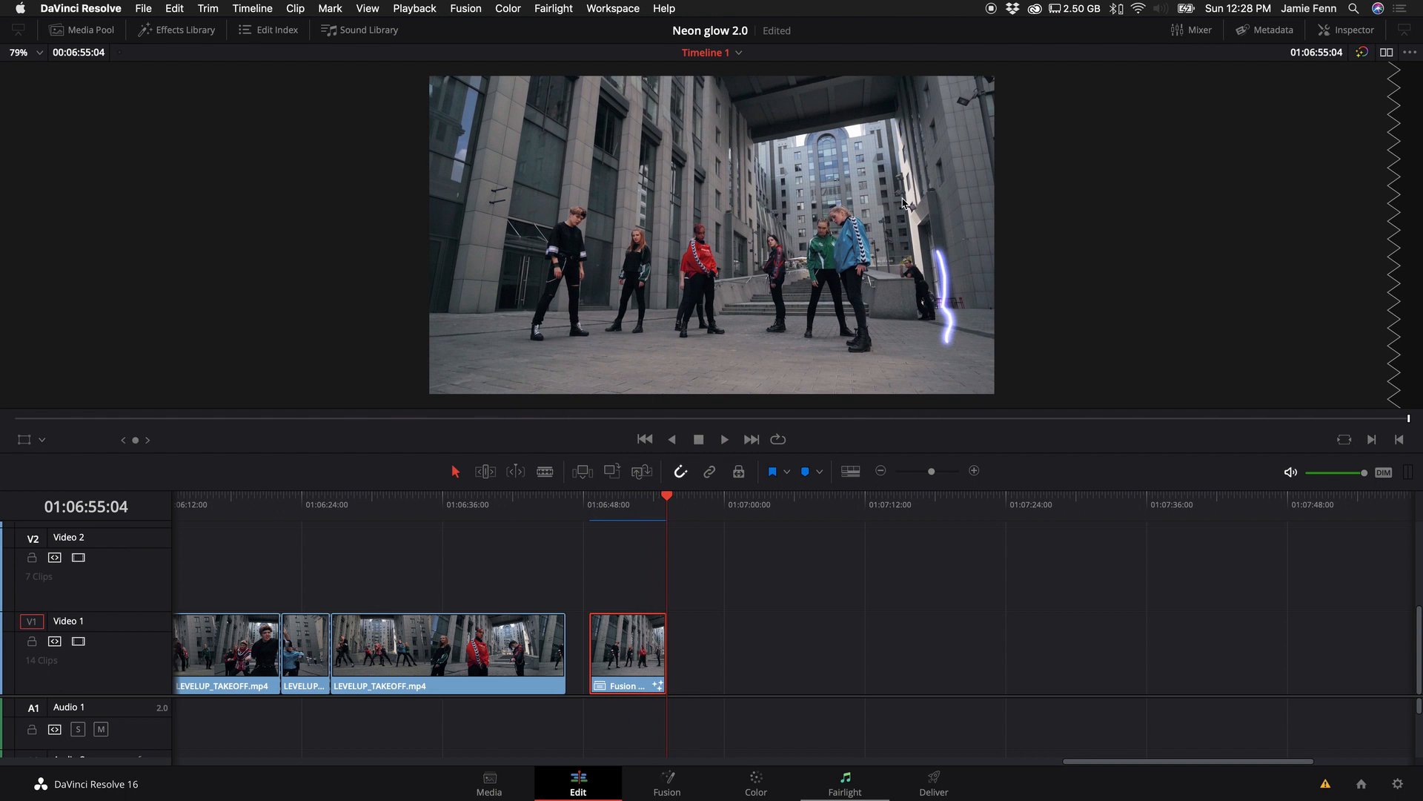
left_click(615, 496)
left_click(627, 642)
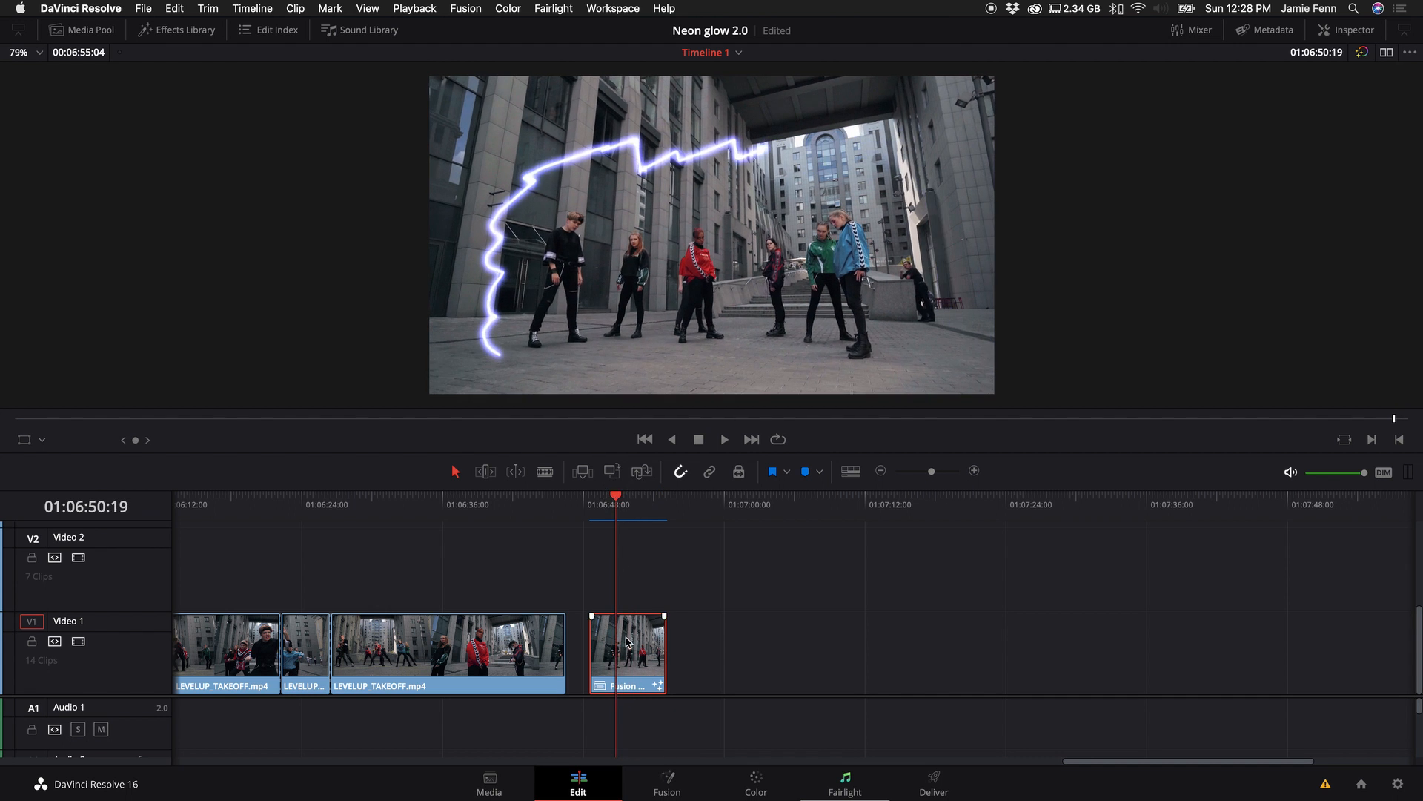
left_click(688, 783)
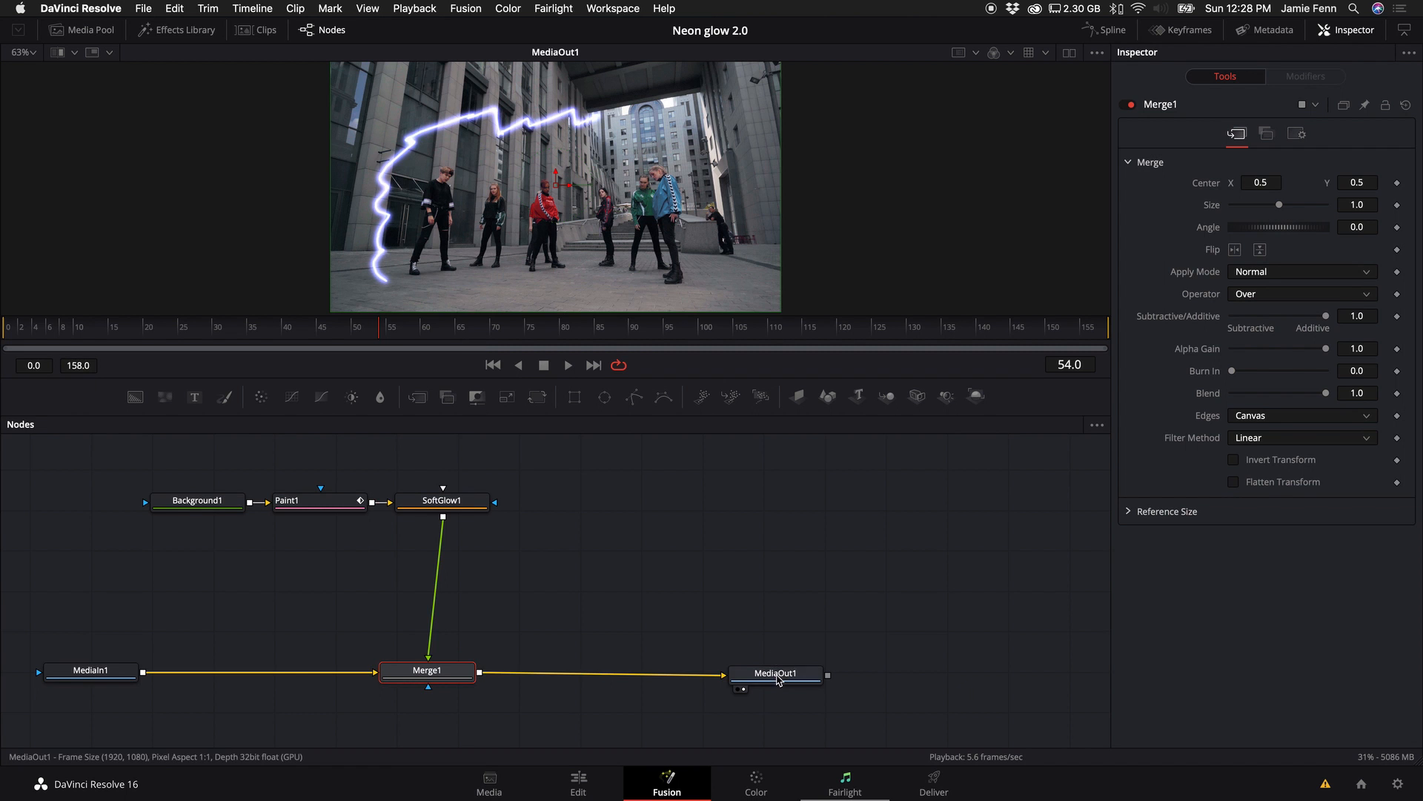
Expand Stroke1 in the Keyframes view, select its Start and End keyframes and enable Time Stretching.
left_click_drag(779, 672, 813, 672)
left_click(1182, 31)
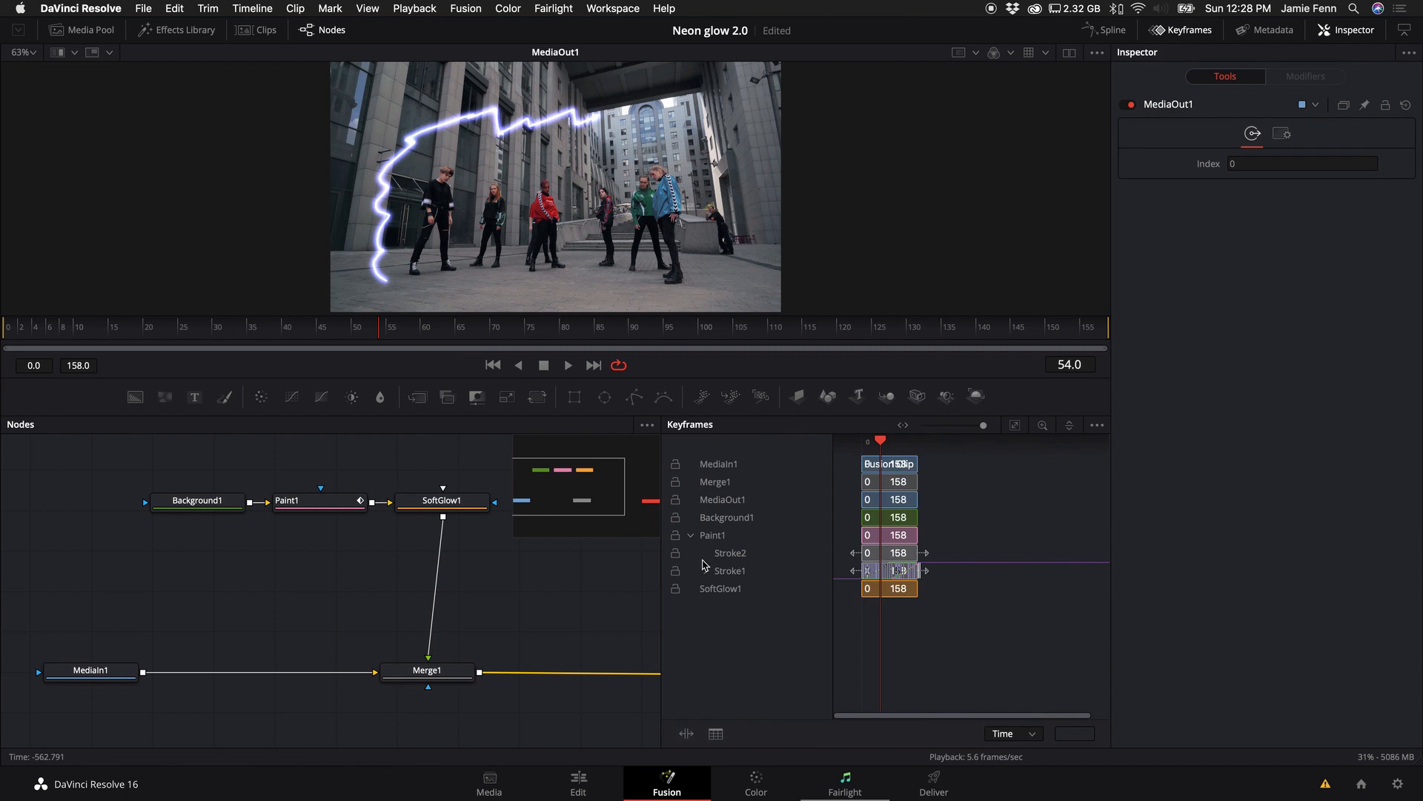
left_click(705, 571)
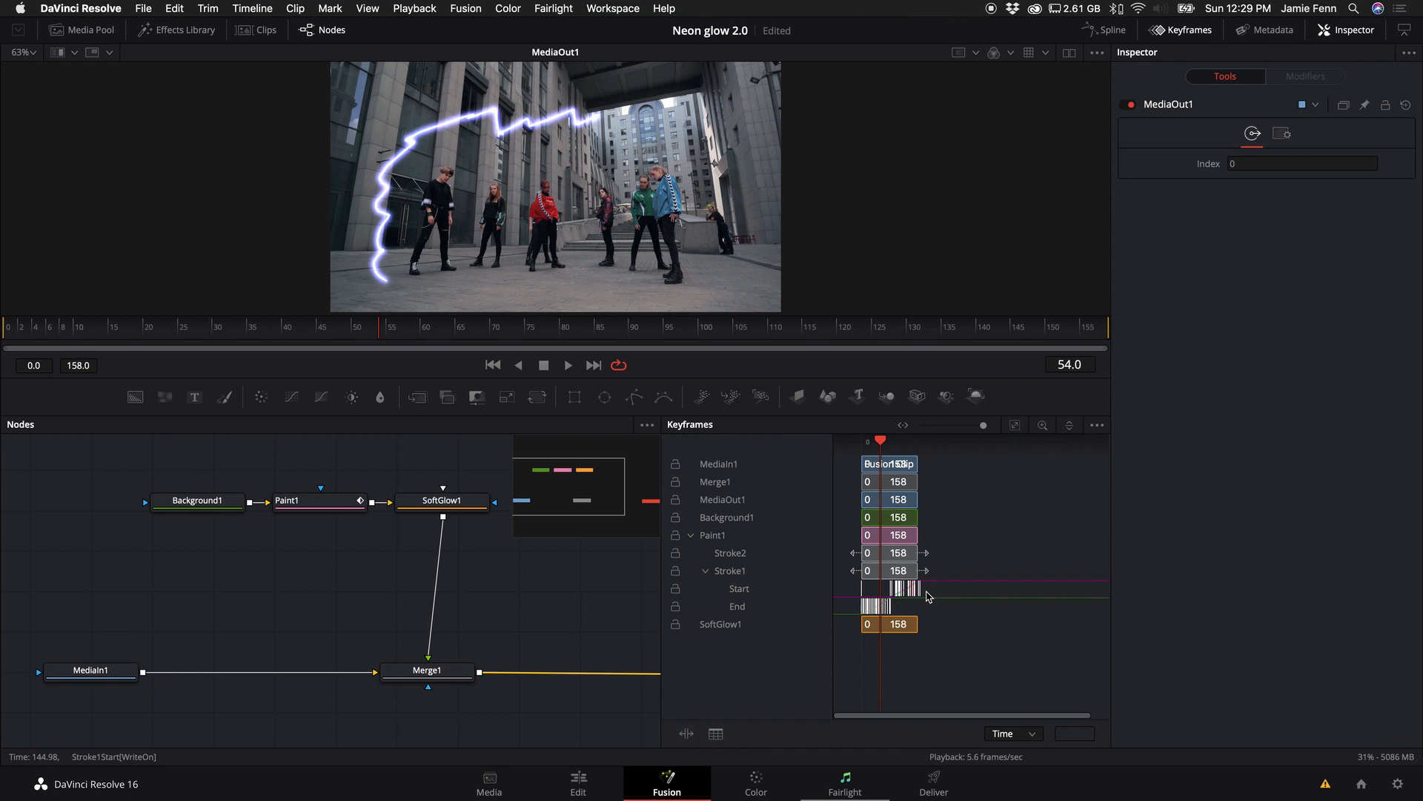
left_click_drag(936, 584, 835, 630)
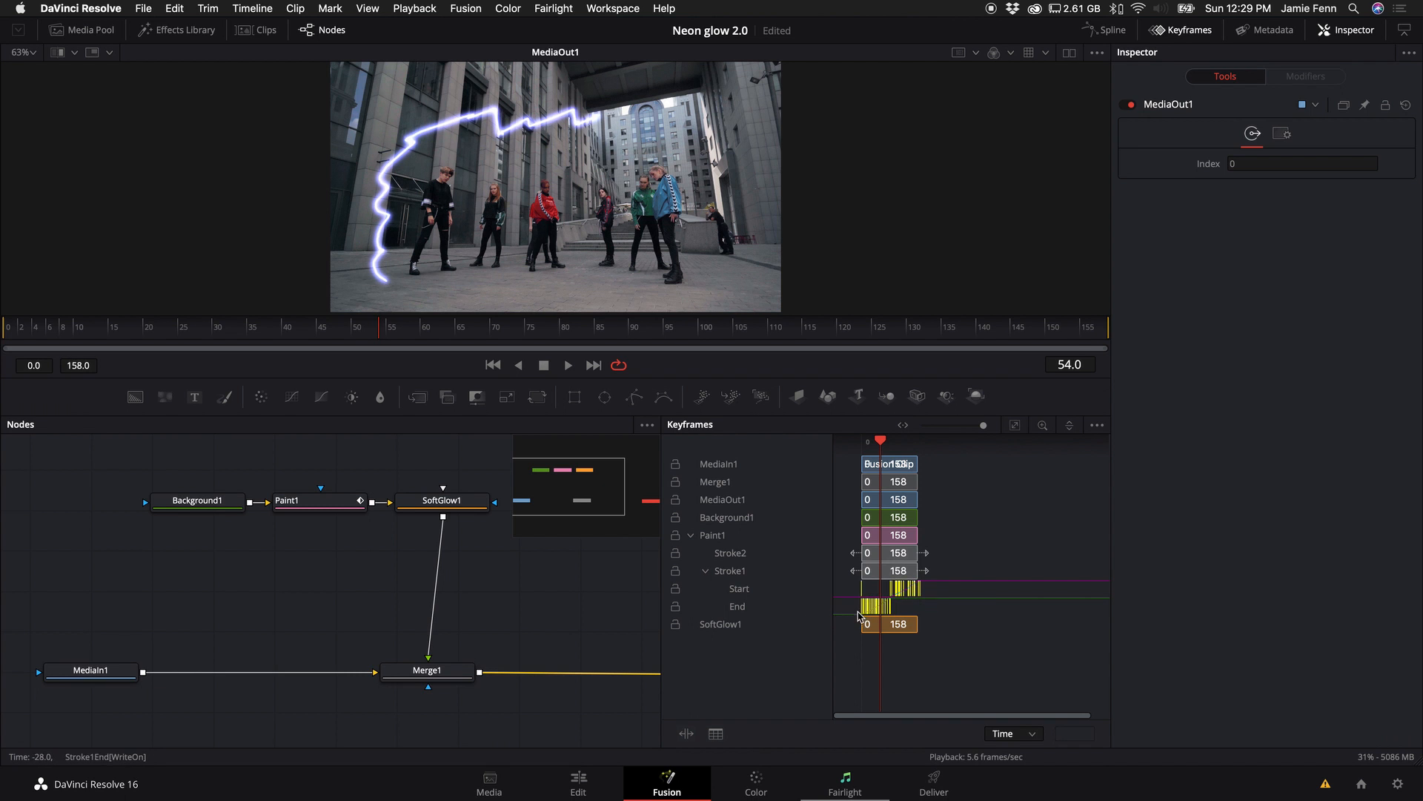
right_click(911, 594)
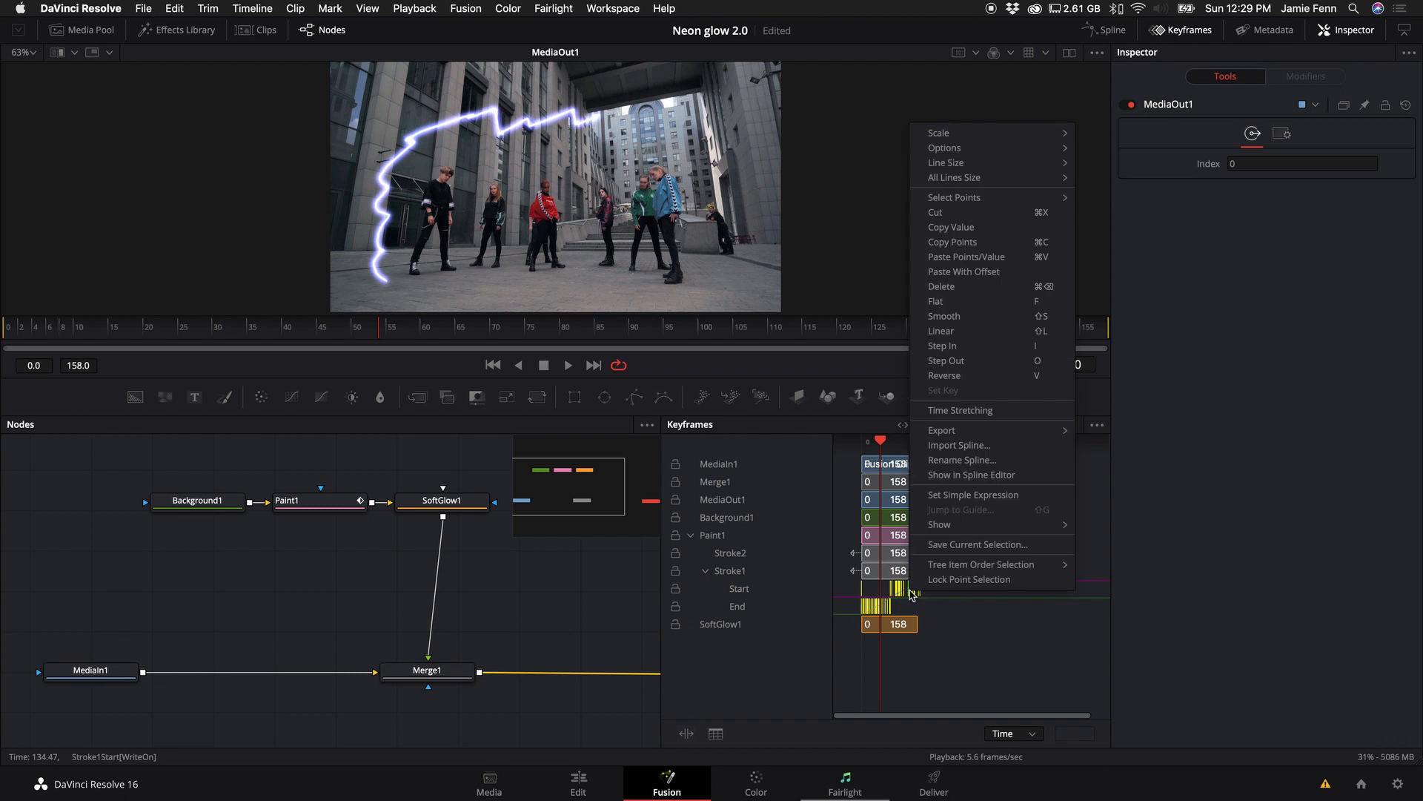
left_click(959, 412)
Compress the timing of Stroke1's Start and End keyframes so the stroke finishes around frame 115.
scroll(947, 565, "up", 3)
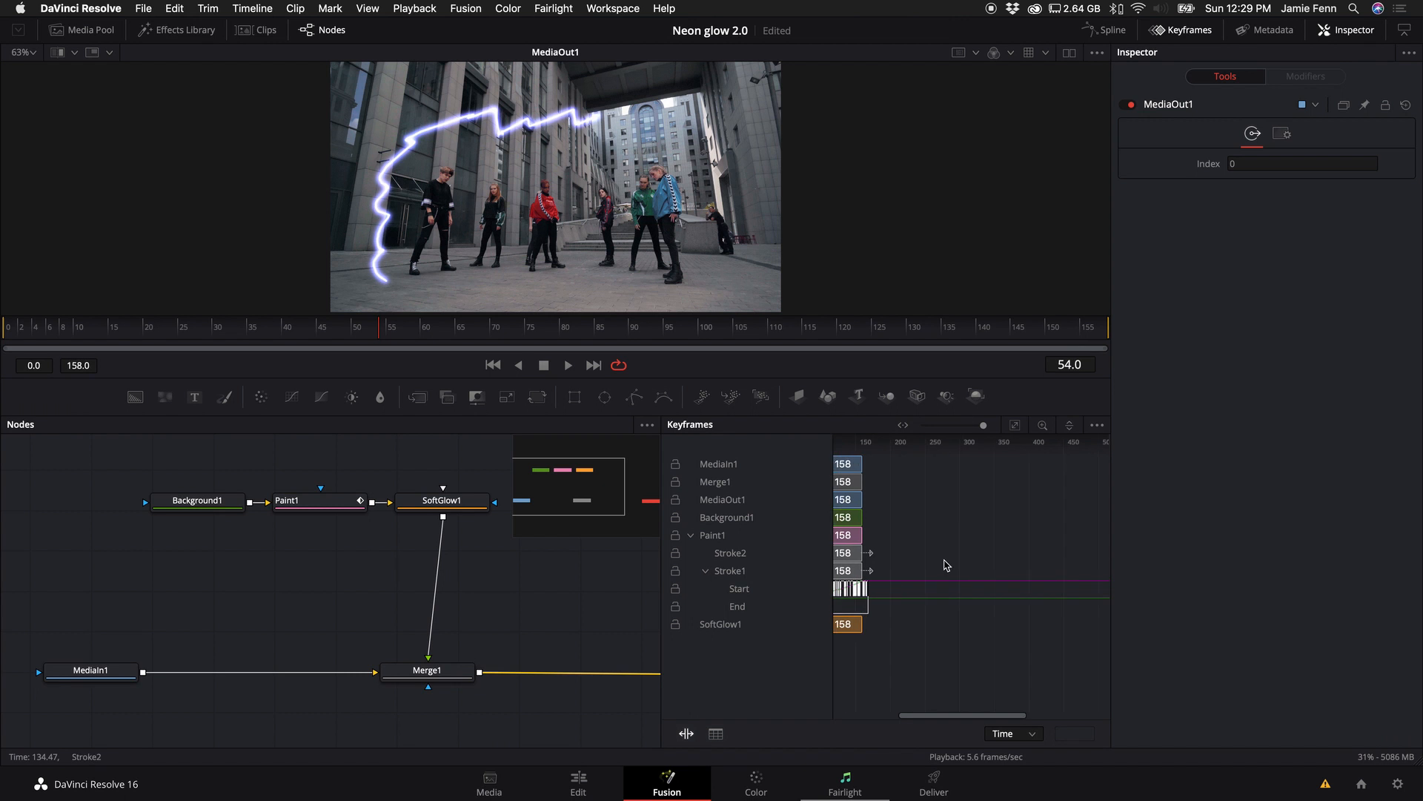
scroll(942, 586, "left", 3)
scroll(941, 586, "up", 3)
scroll(941, 586, "left", 5)
scroll(940, 586, "left", 2)
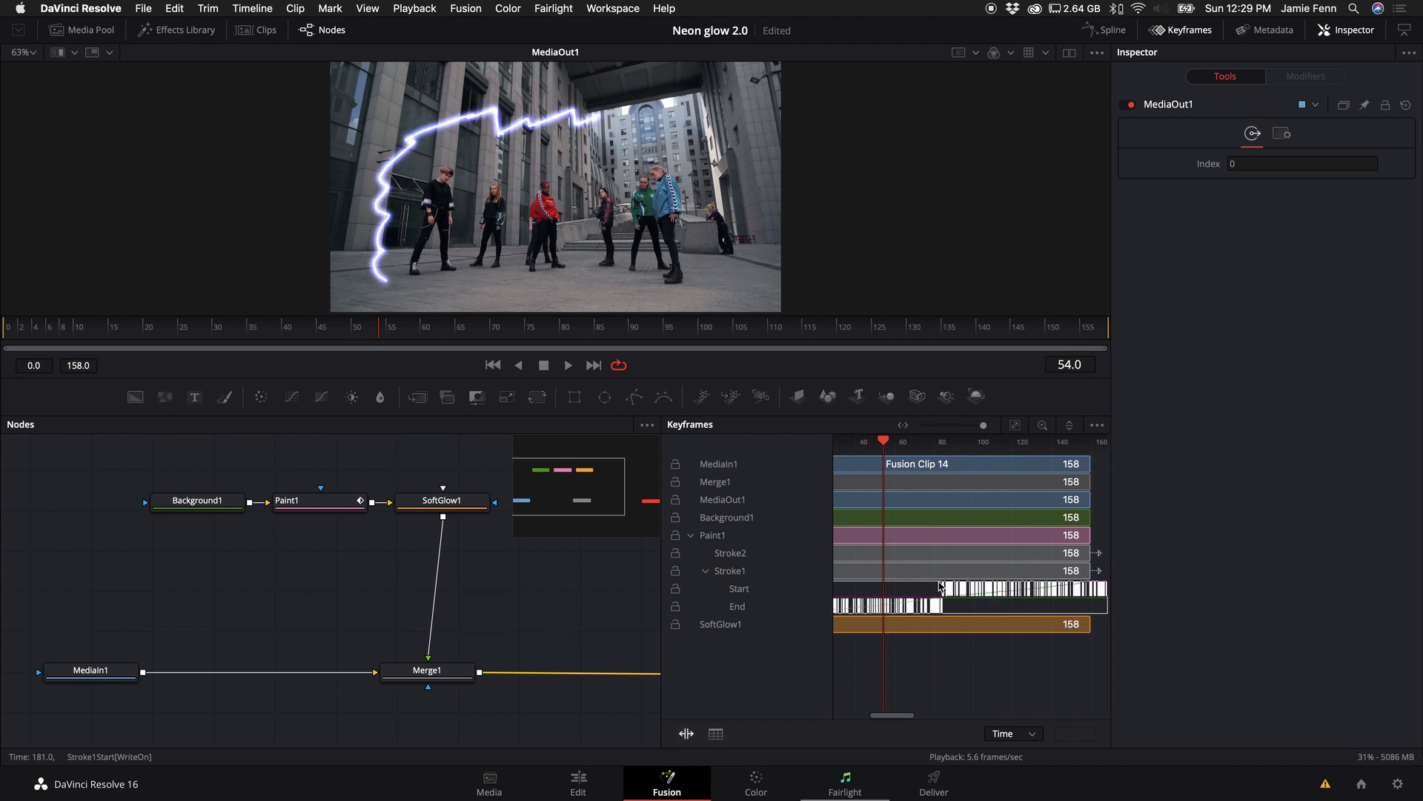
mouse_move(1107, 591)
left_mouse_down()
mouse_move(987, 610)
mouse_move(1010, 603)
left_mouse_up()
scroll(1008, 603, "left", 5)
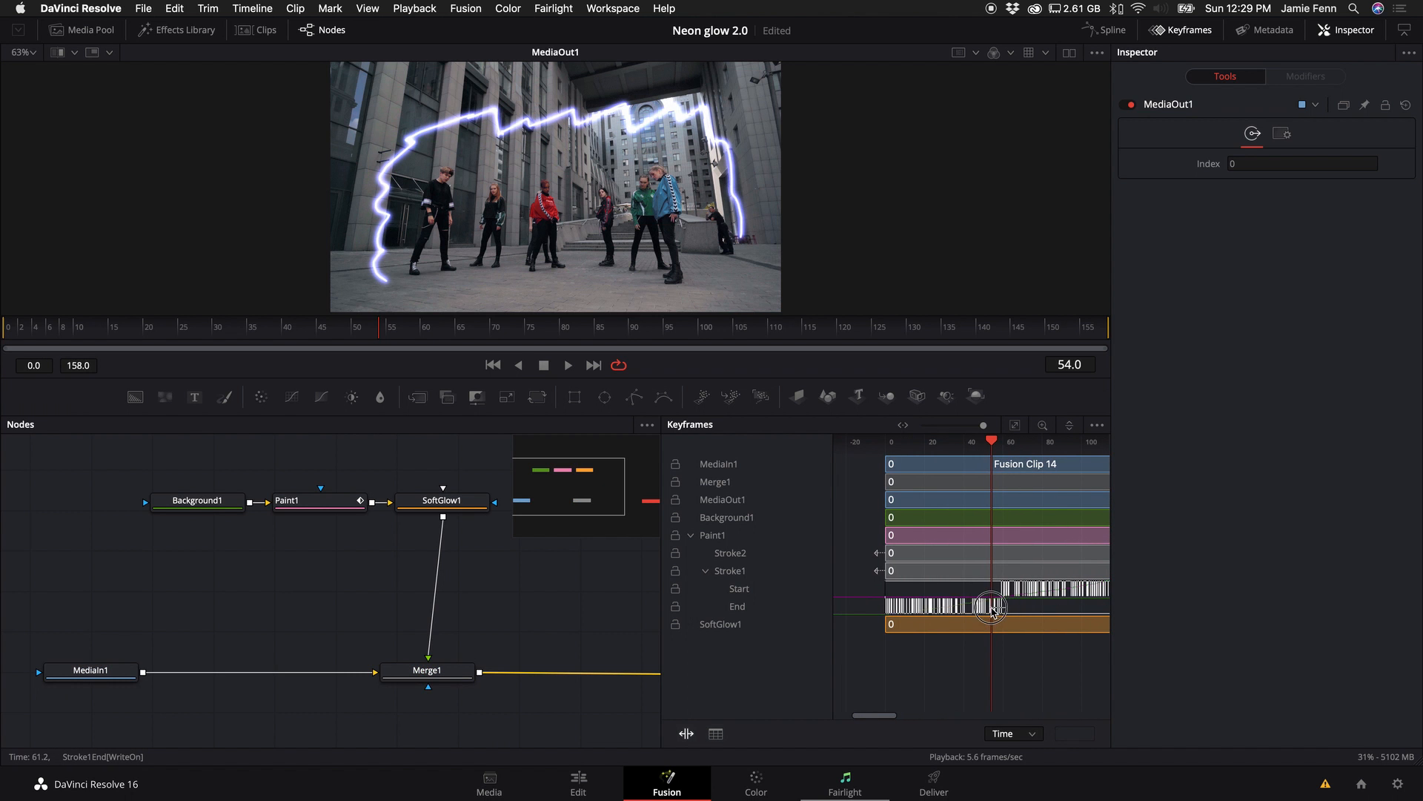
scroll(940, 605, "right", 3)
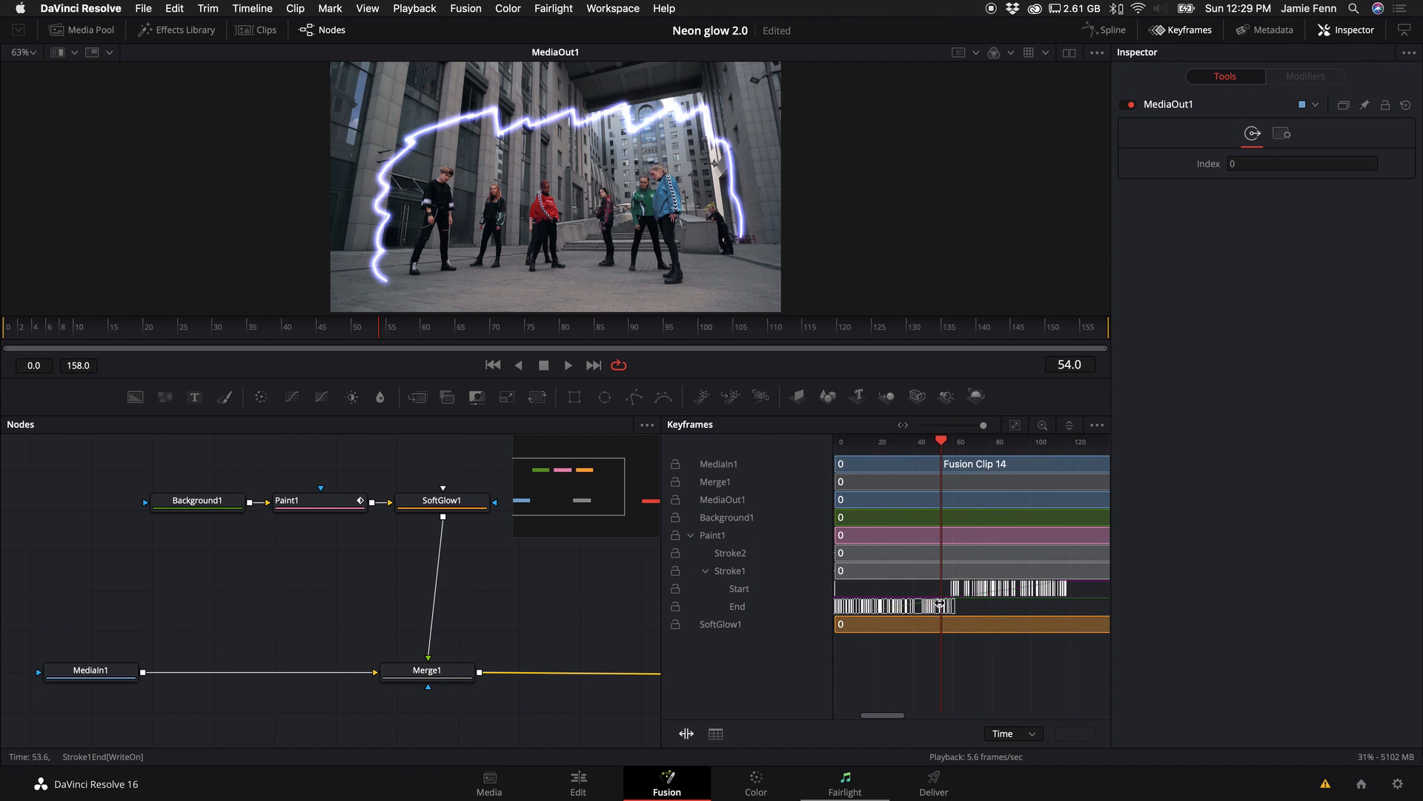
left_click_drag(940, 606, 953, 608)
Turn off Time Stretching for the Stroke1 keyframes.
left_click_drag(1091, 610, 811, 591)
scroll(910, 592, "left", 3)
right_click(922, 604)
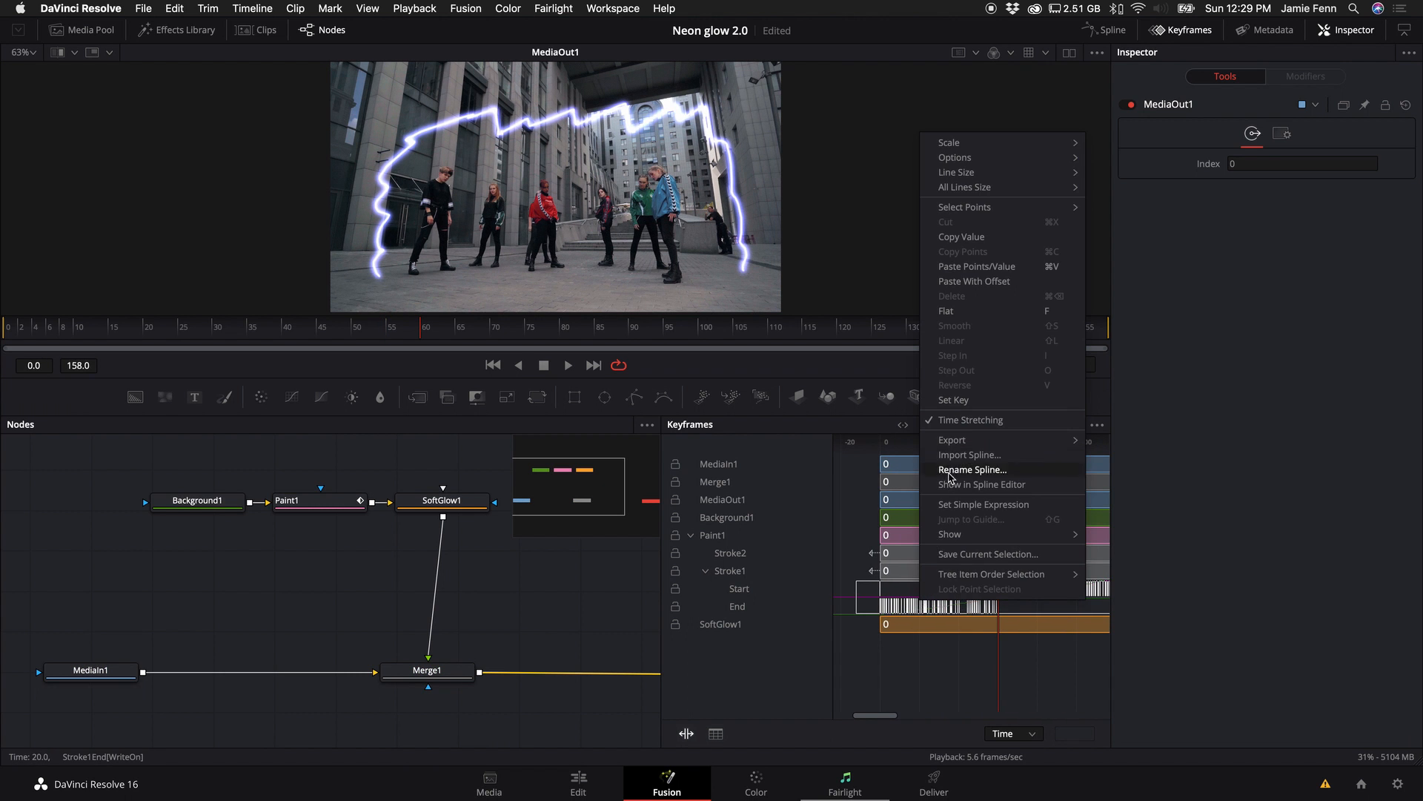
left_click(927, 407)
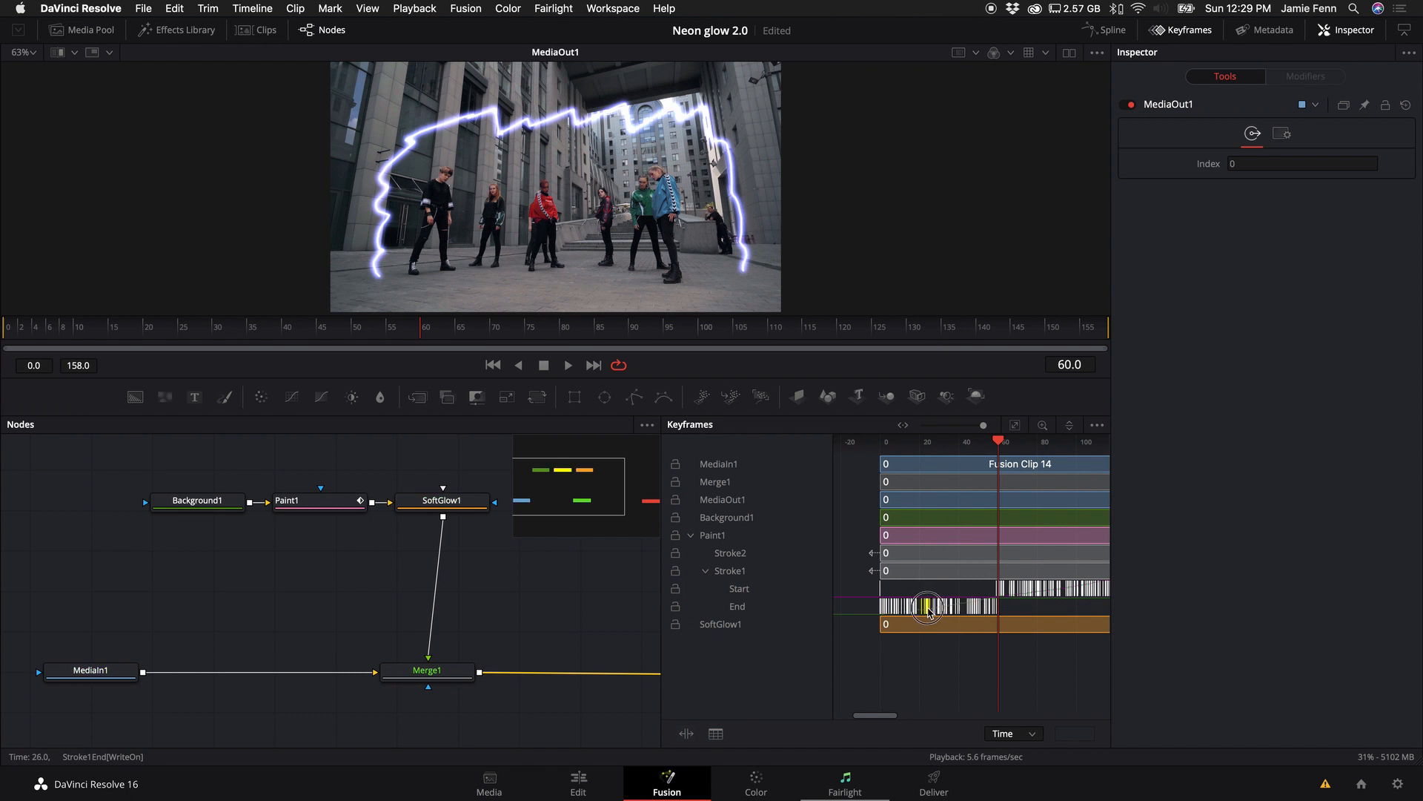
Examine Stroke1's End and Start keyframes in a widened Keyframes view, then close that view.
left_click_drag(929, 612, 972, 611)
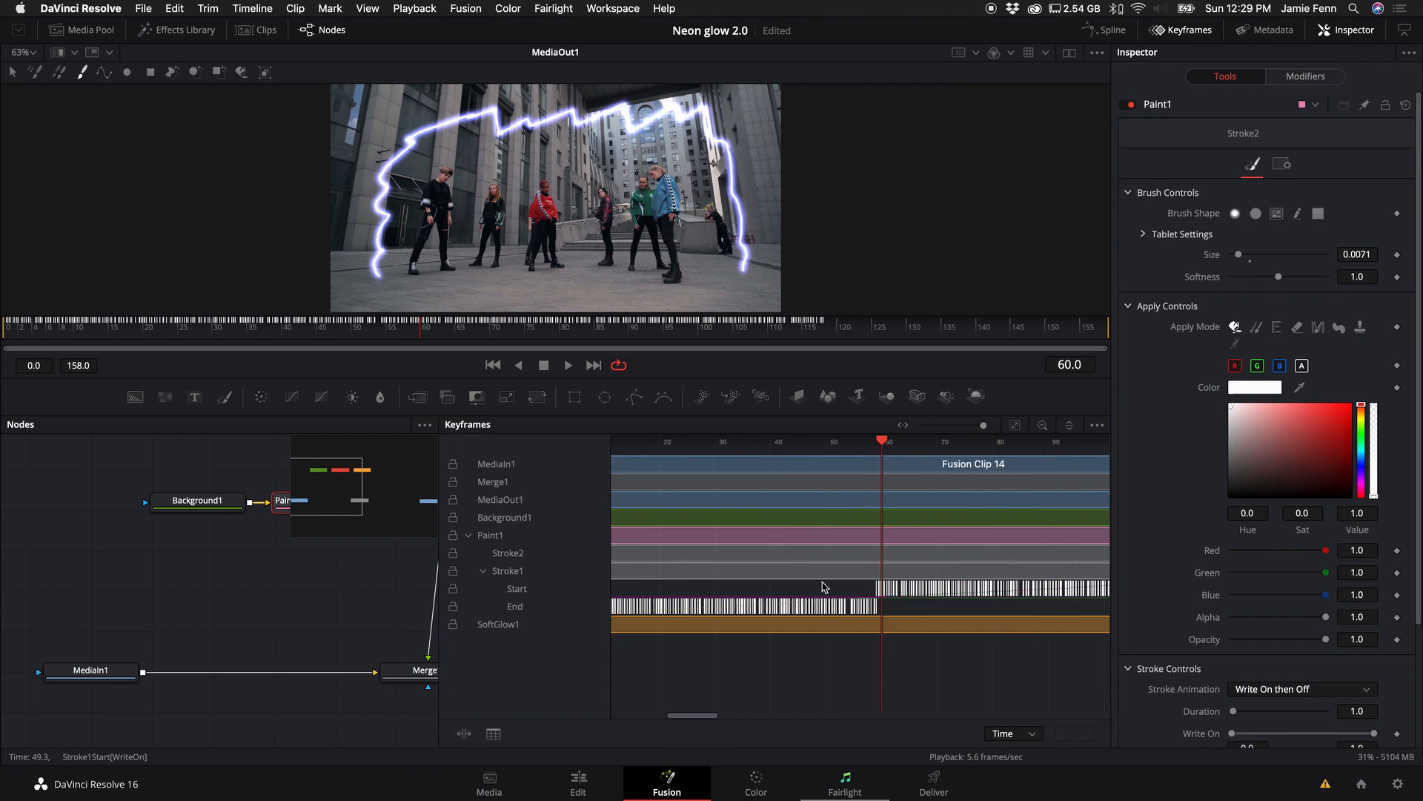
scroll(1036, 614, "left", 5)
mouse_move(945, 614)
left_mouse_down()
mouse_move(649, 605)
mouse_move(830, 612)
mouse_move(680, 610)
mouse_move(709, 610)
left_mouse_up()
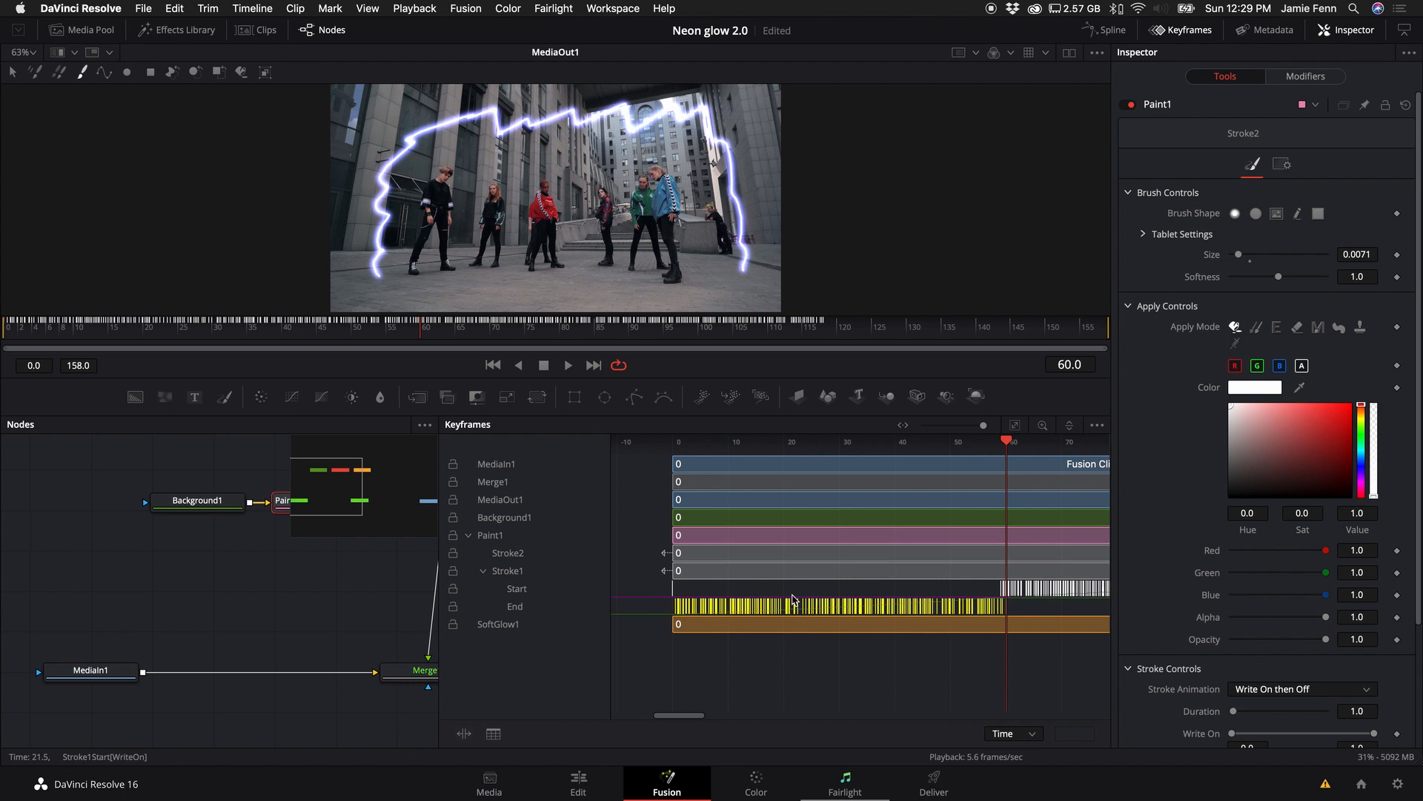
scroll(794, 599, "right", 10)
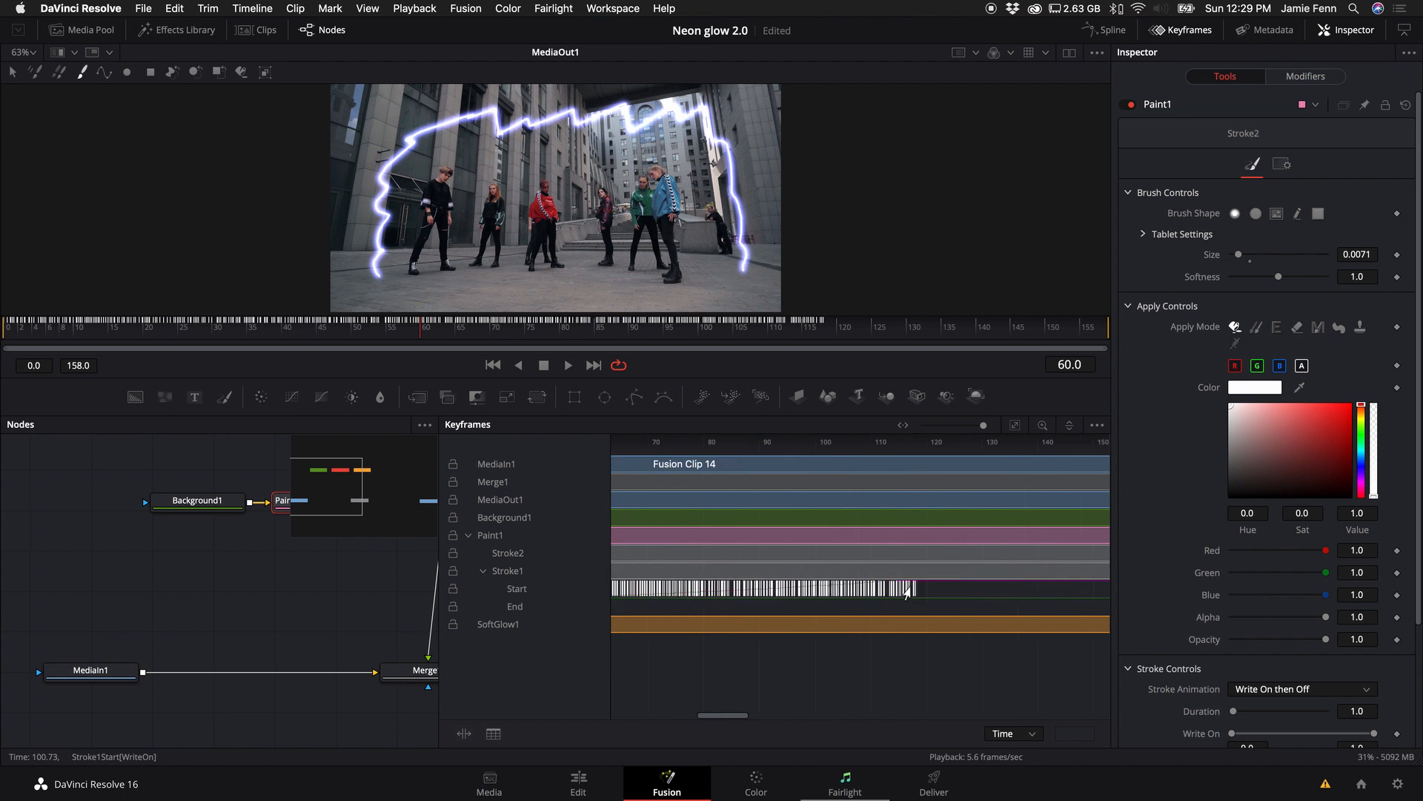
scroll(907, 593, "left", 1)
left_click_drag(983, 425, 977, 426)
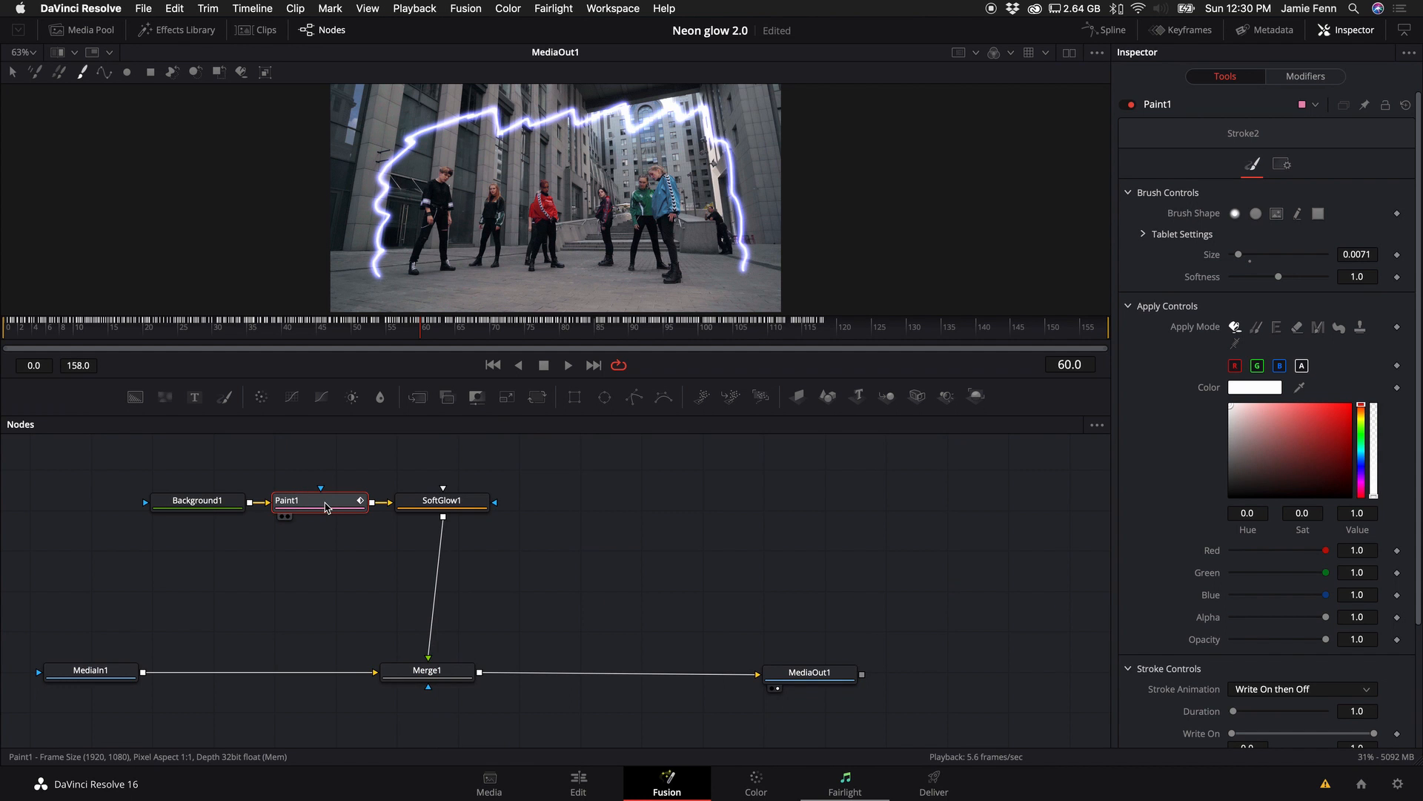
Delete the Paint1 node and insert a fresh Paint node between Background1 and SoftGlow1.
mouse_move(325, 507)
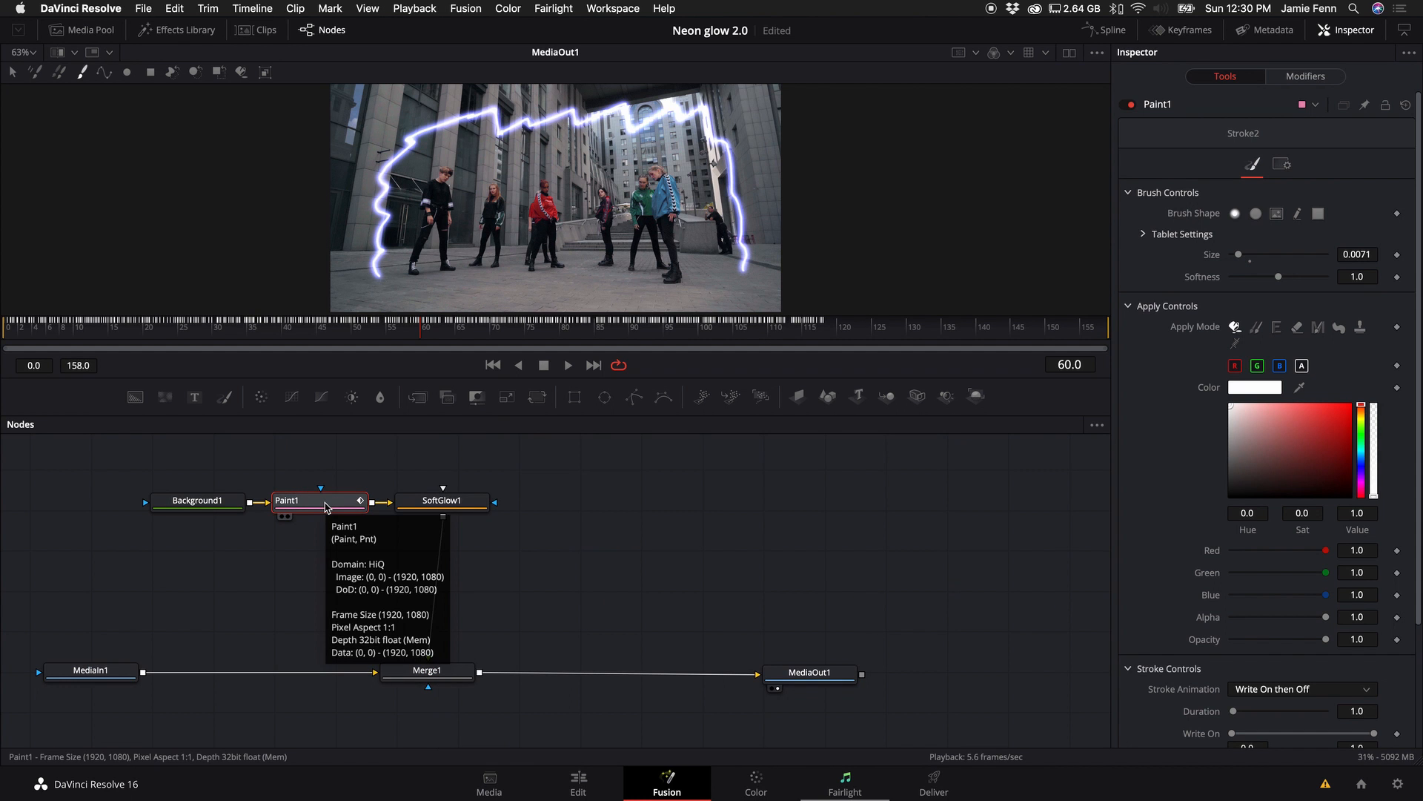
key("Delete")
left_click(215, 508)
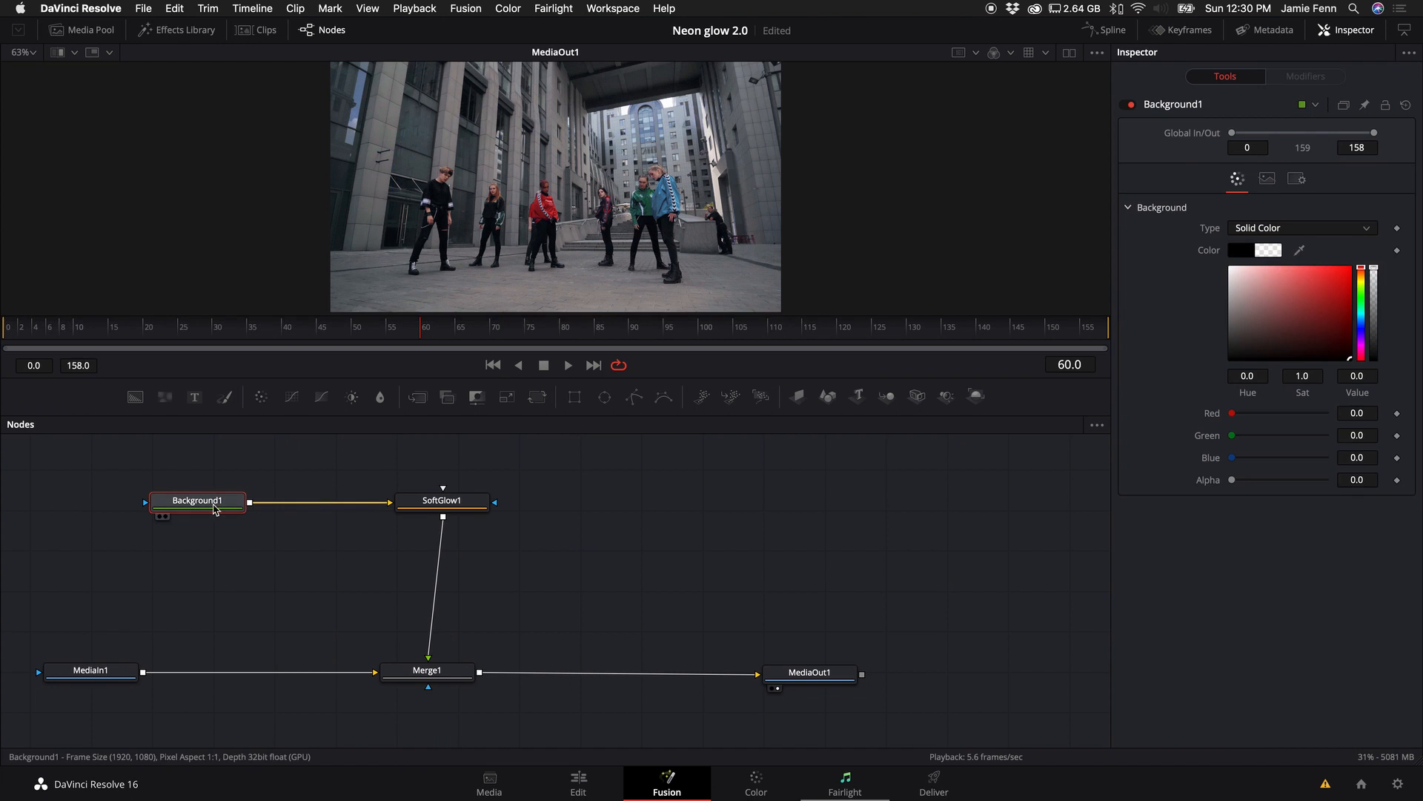
key("shift+space")
type("paint")
key("Return")
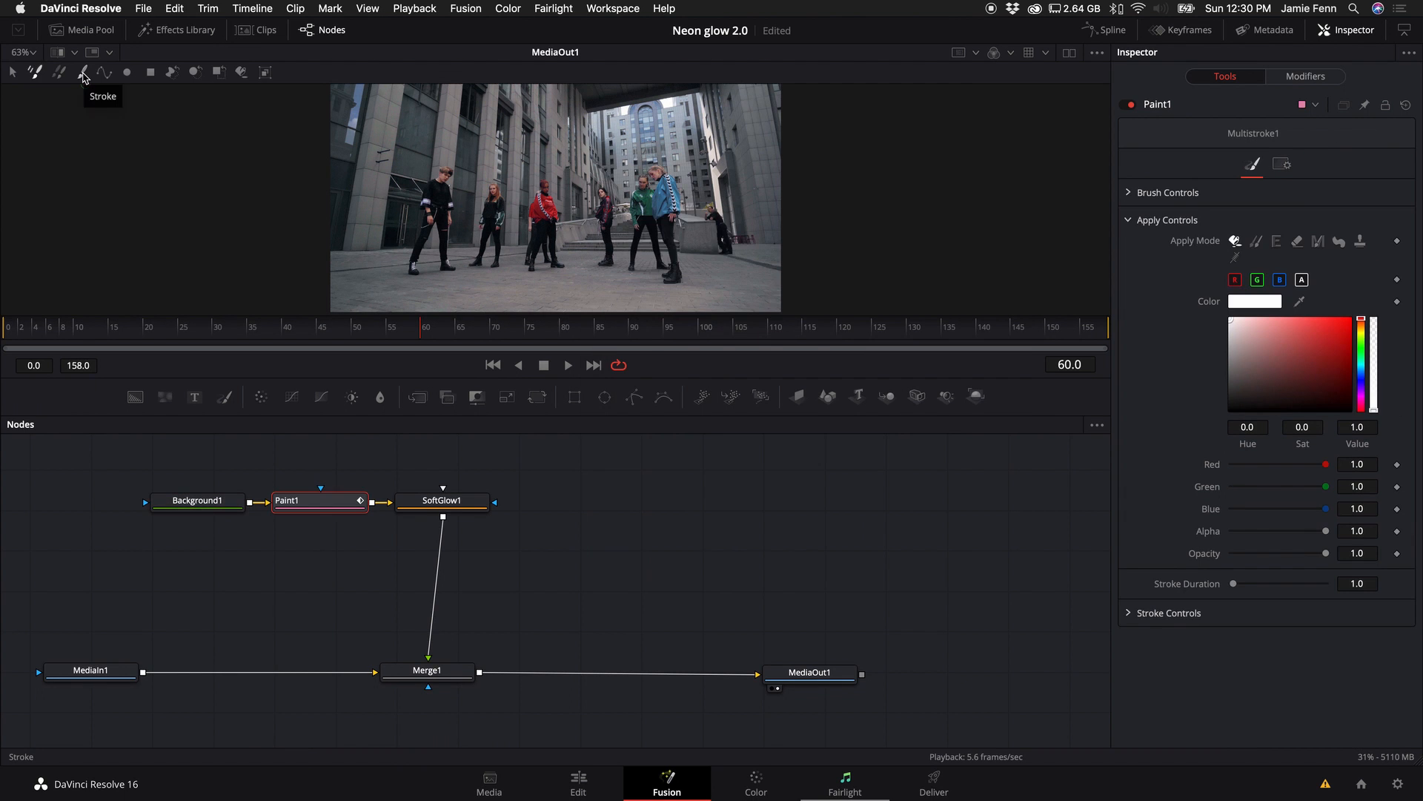
Compare the Stroke Controls of the Multistroke and Stroke paint tools.
left_click(83, 75)
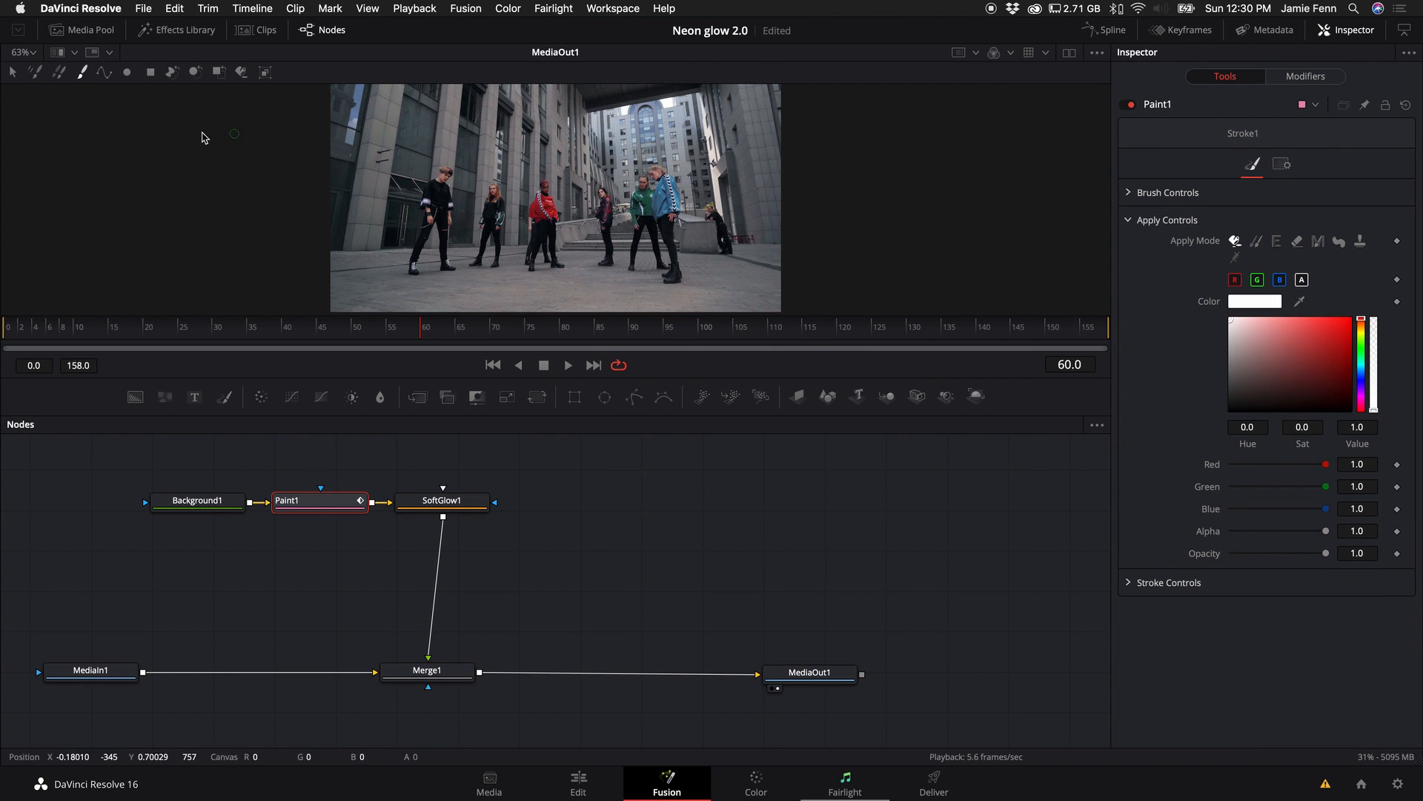
left_click(35, 73)
left_click(1169, 613)
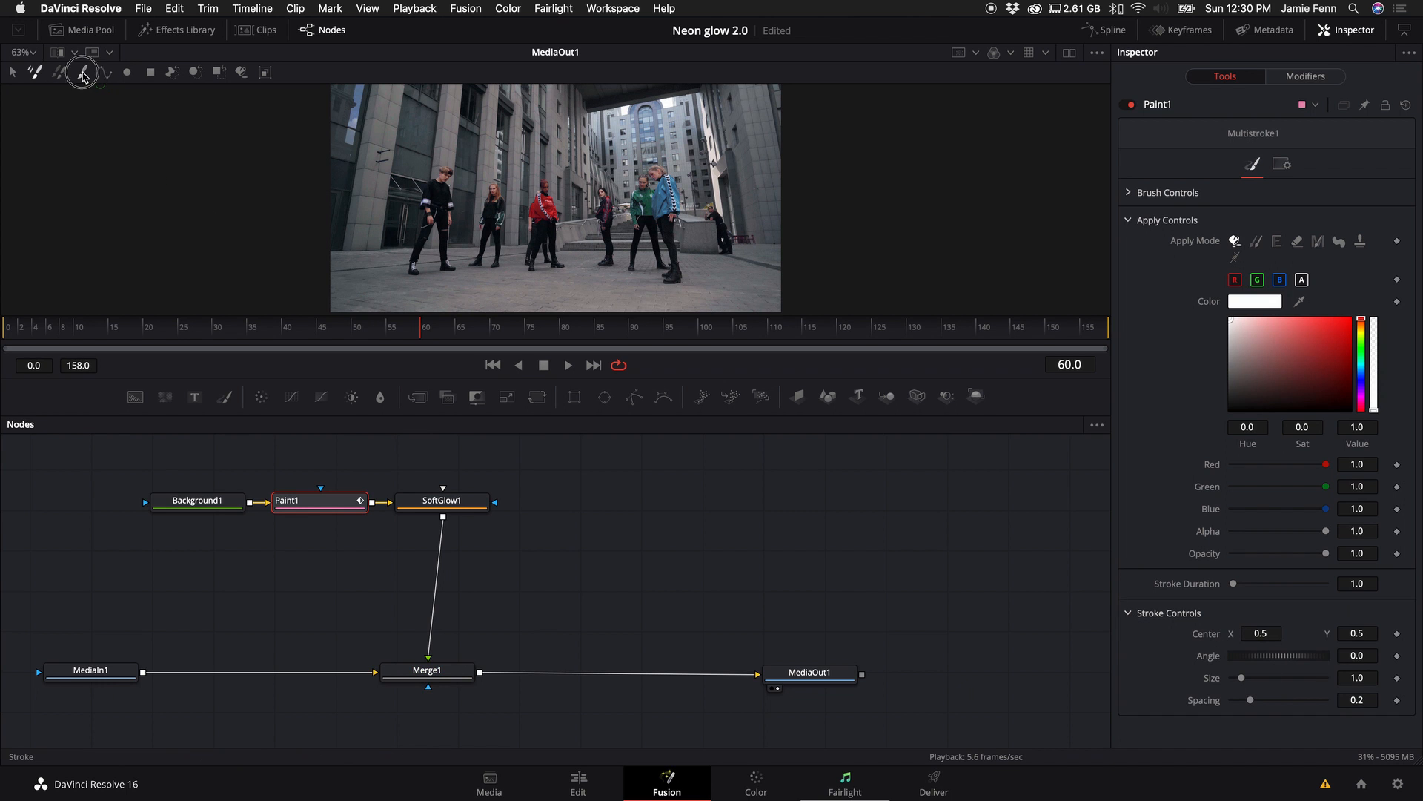
left_click(83, 74)
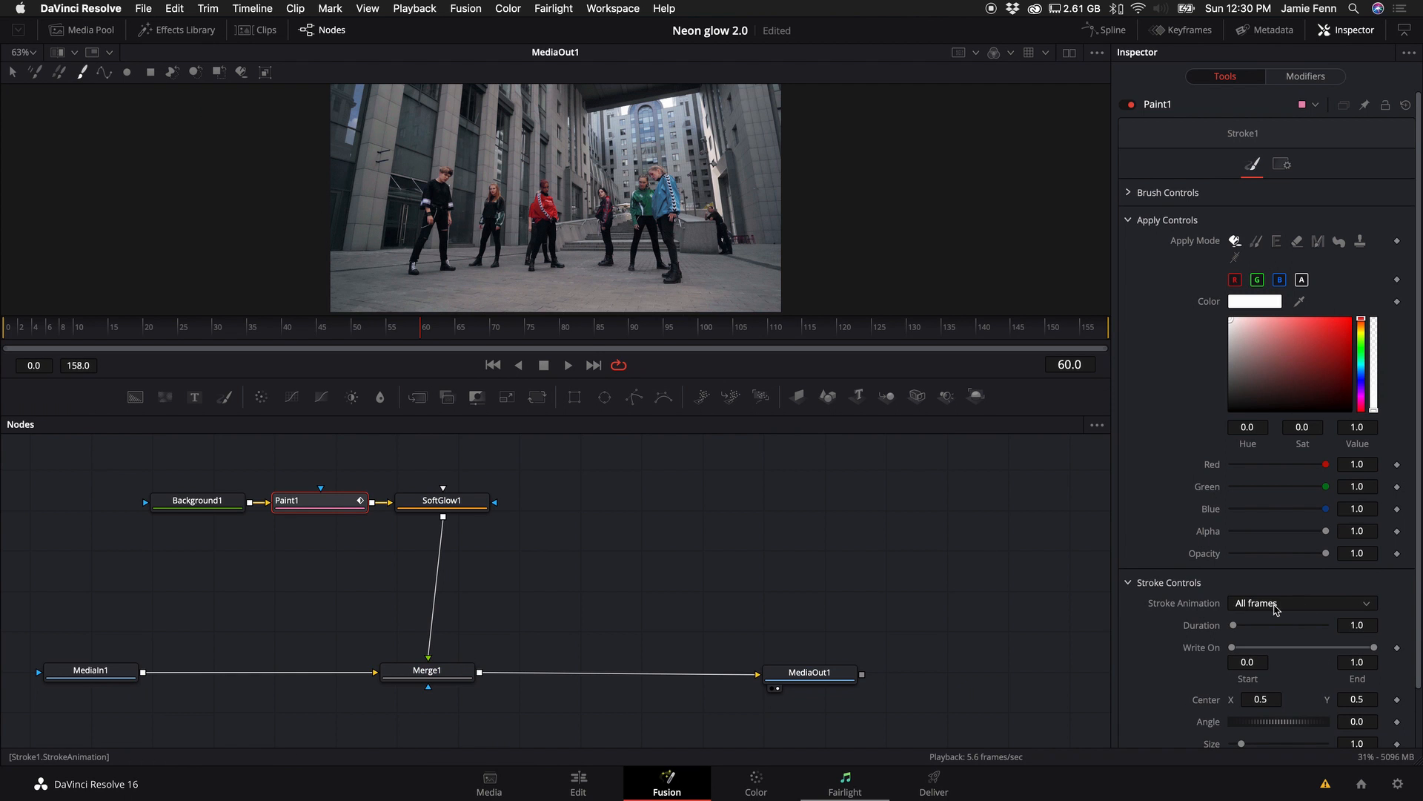
Draw an arch-shaped polyline stroke around the dancers with Write On stroke animation and play it from frame 0.
left_click(104, 72)
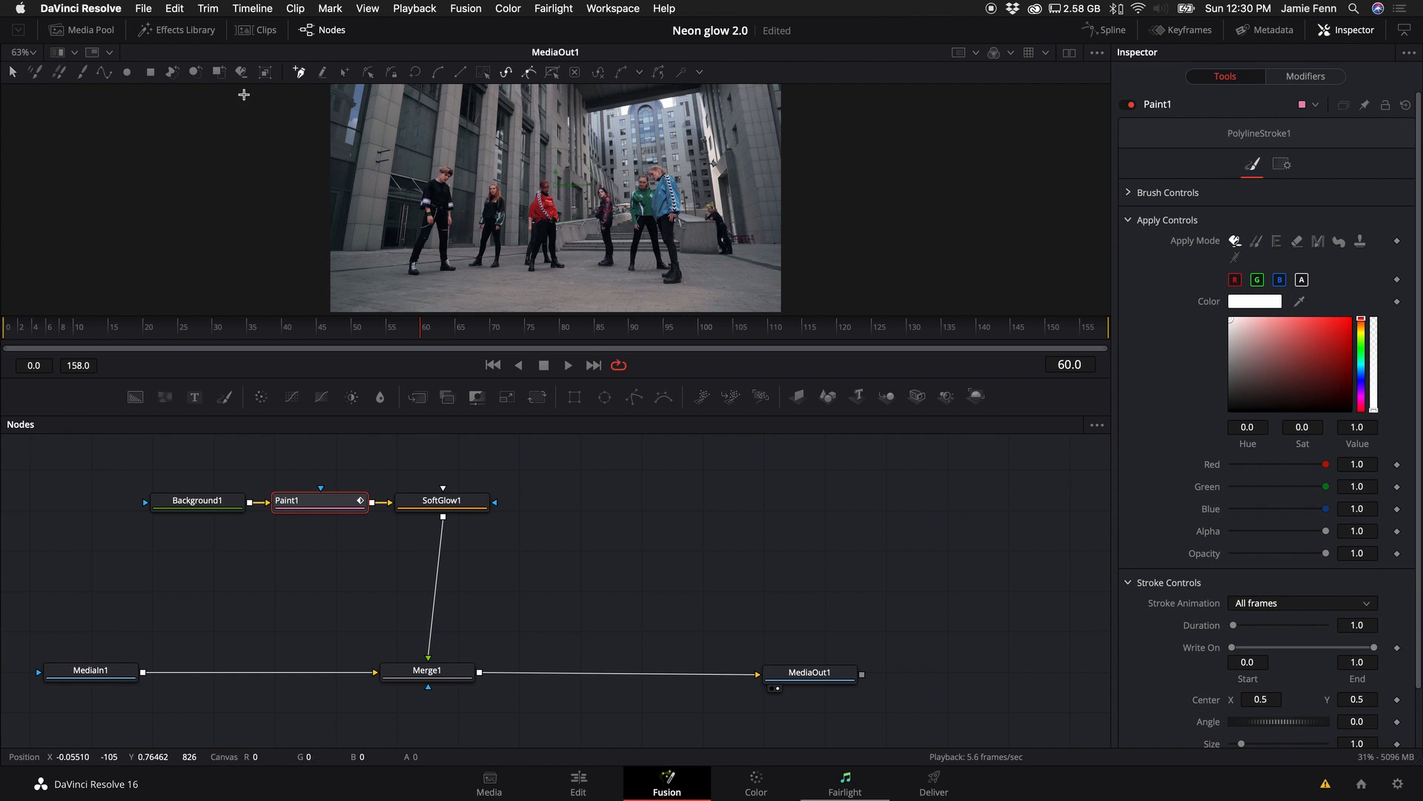
left_click(427, 157)
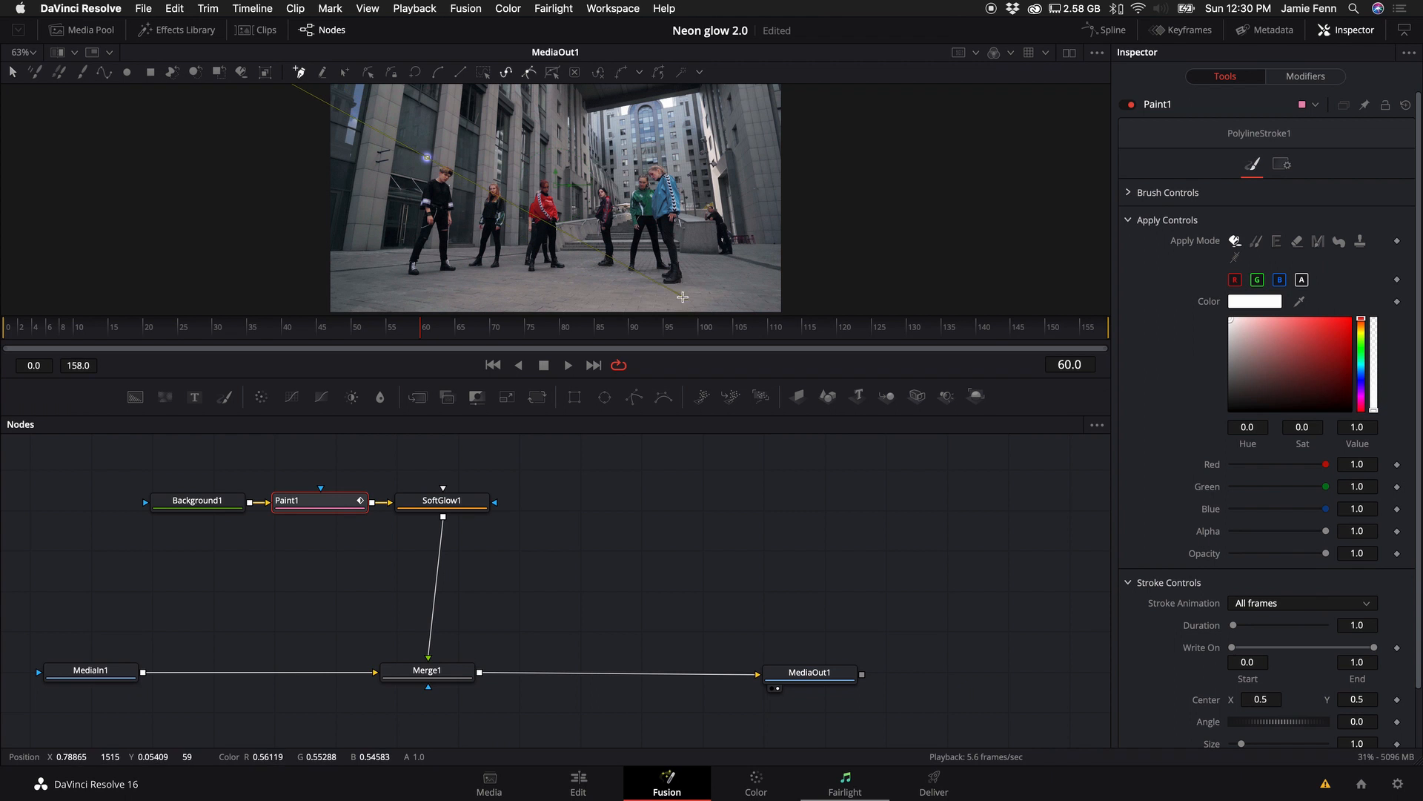
left_click(633, 138)
left_click(447, 105)
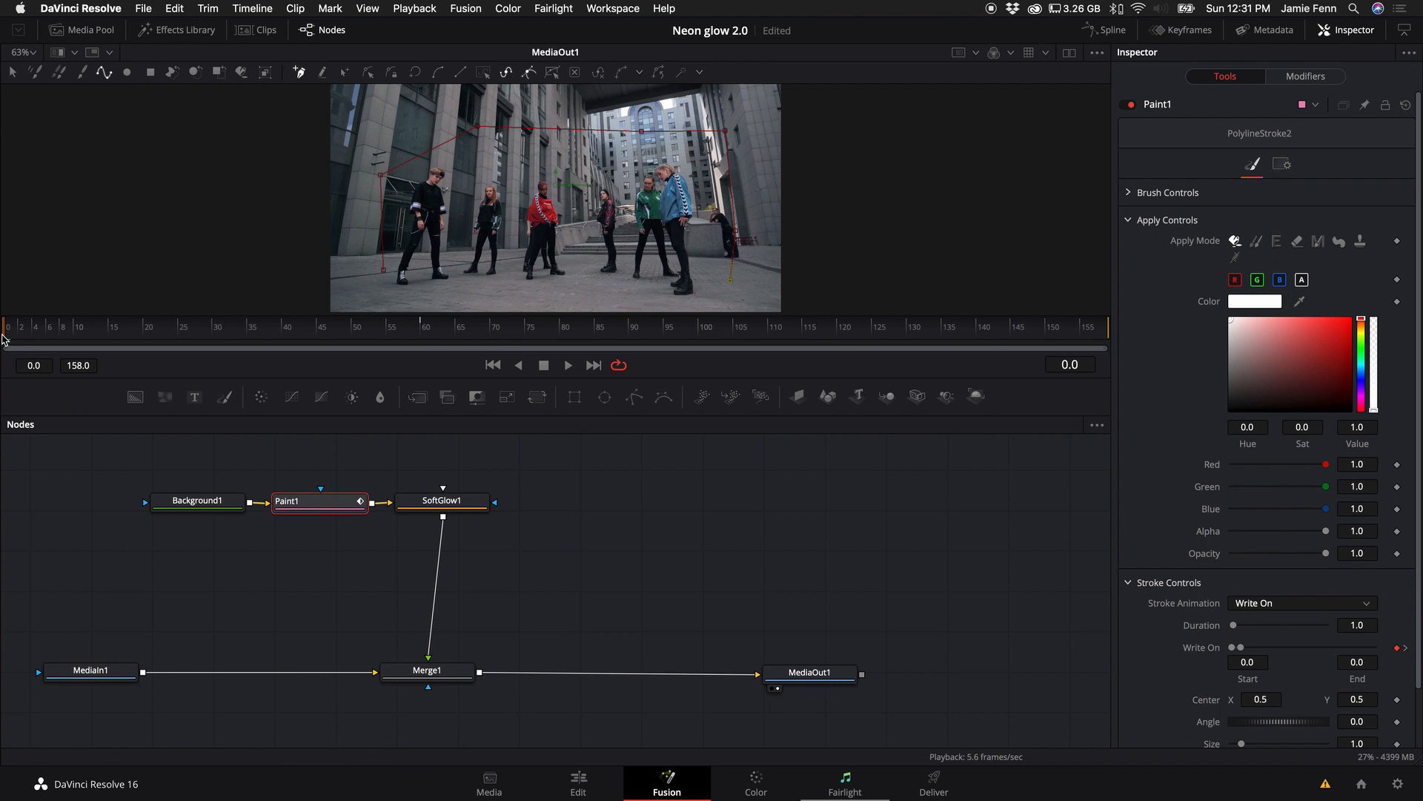
key("space")
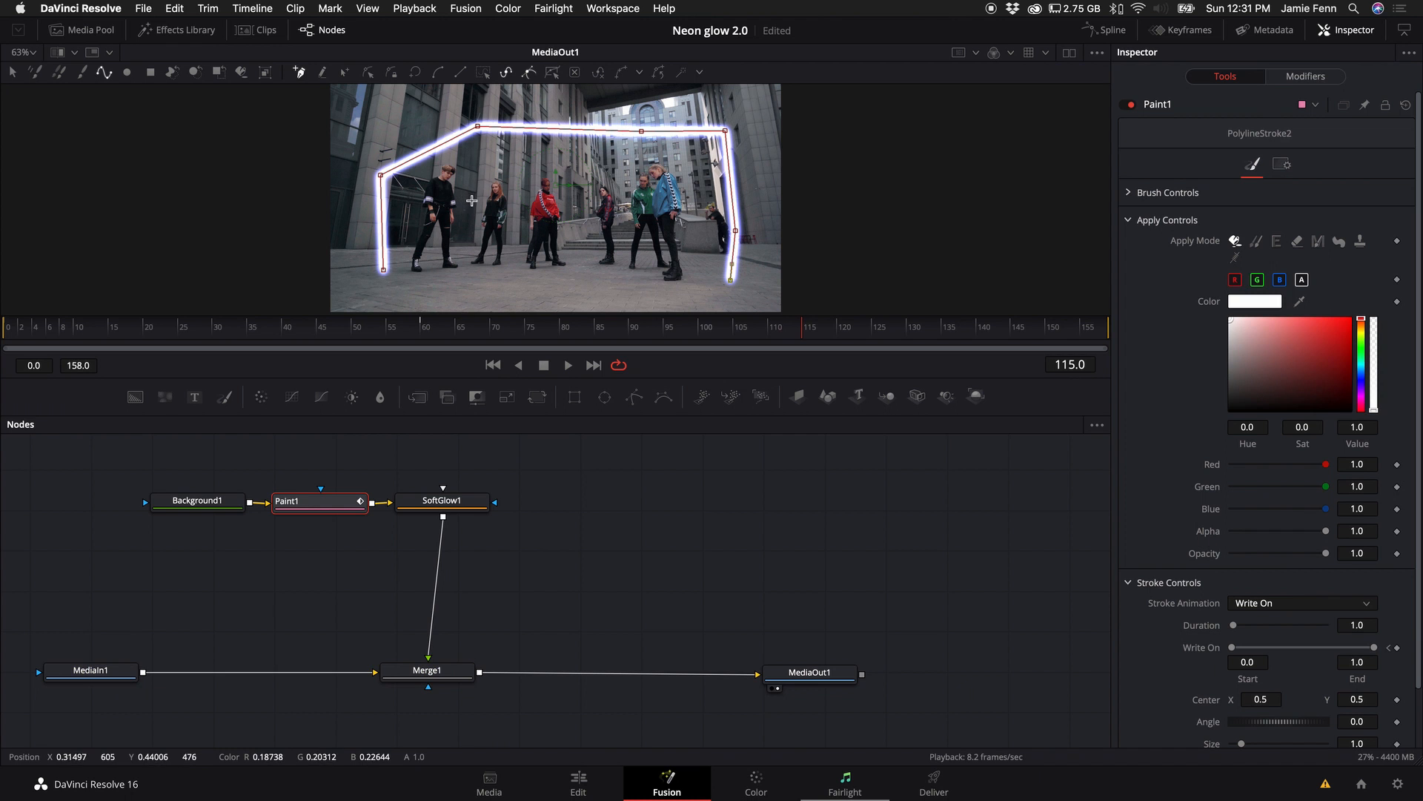
Replace the painted polyline's Paint1 node with a fresh Paint node and space out Background1, Paint1 and SoftGlow1.
left_click(361, 501)
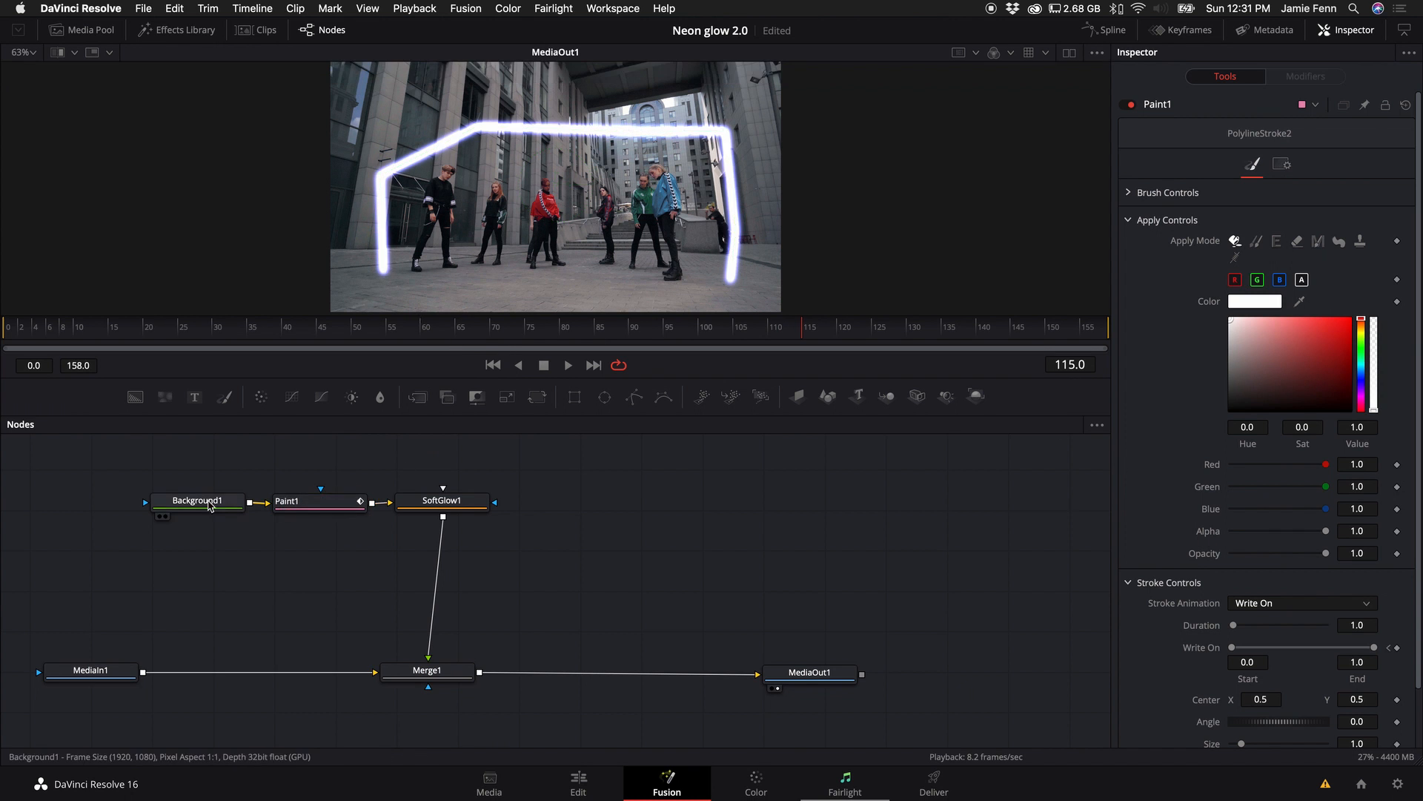
left_click(208, 502)
left_click_drag(208, 502, 156, 497)
left_click_drag(293, 497, 263, 492)
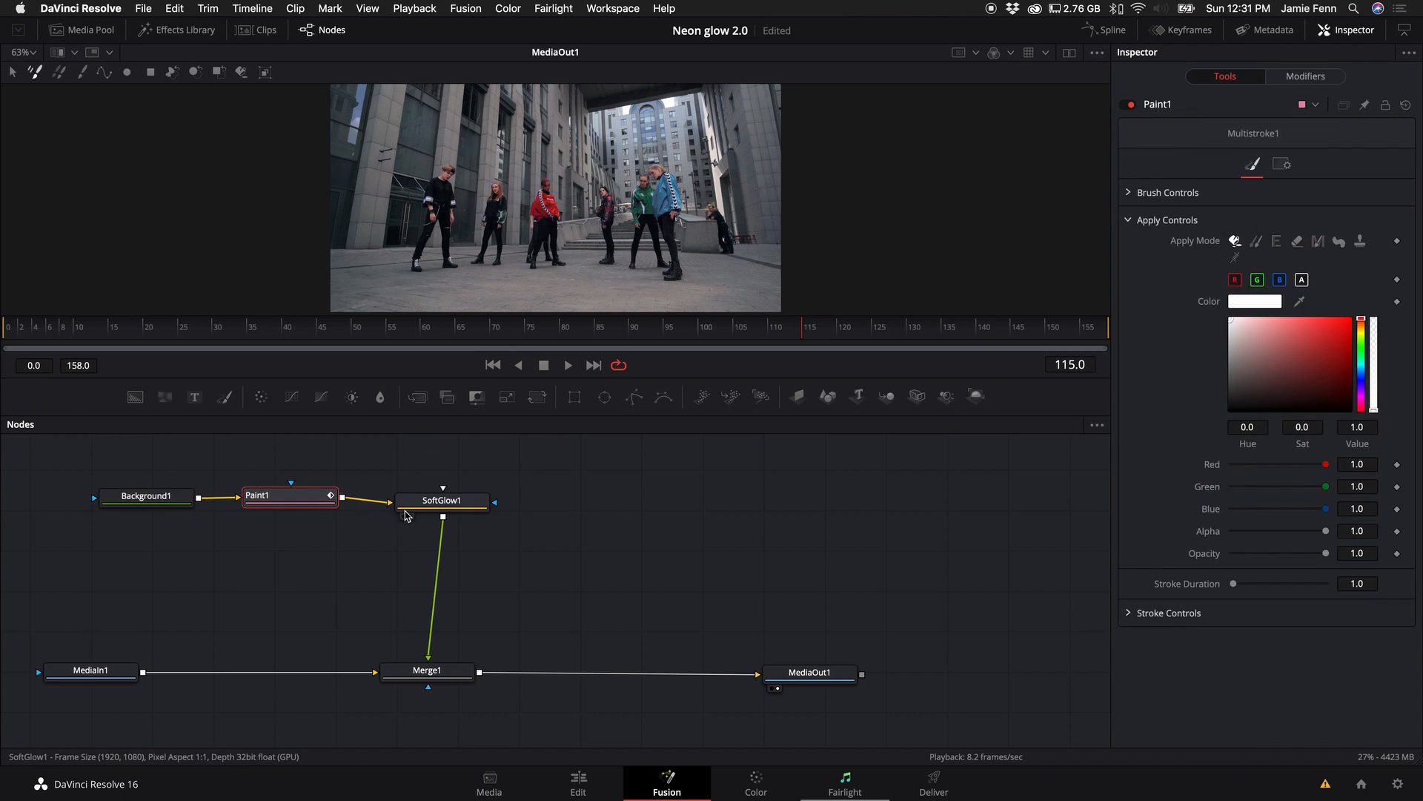
left_click_drag(405, 509, 414, 508)
left_click(299, 497)
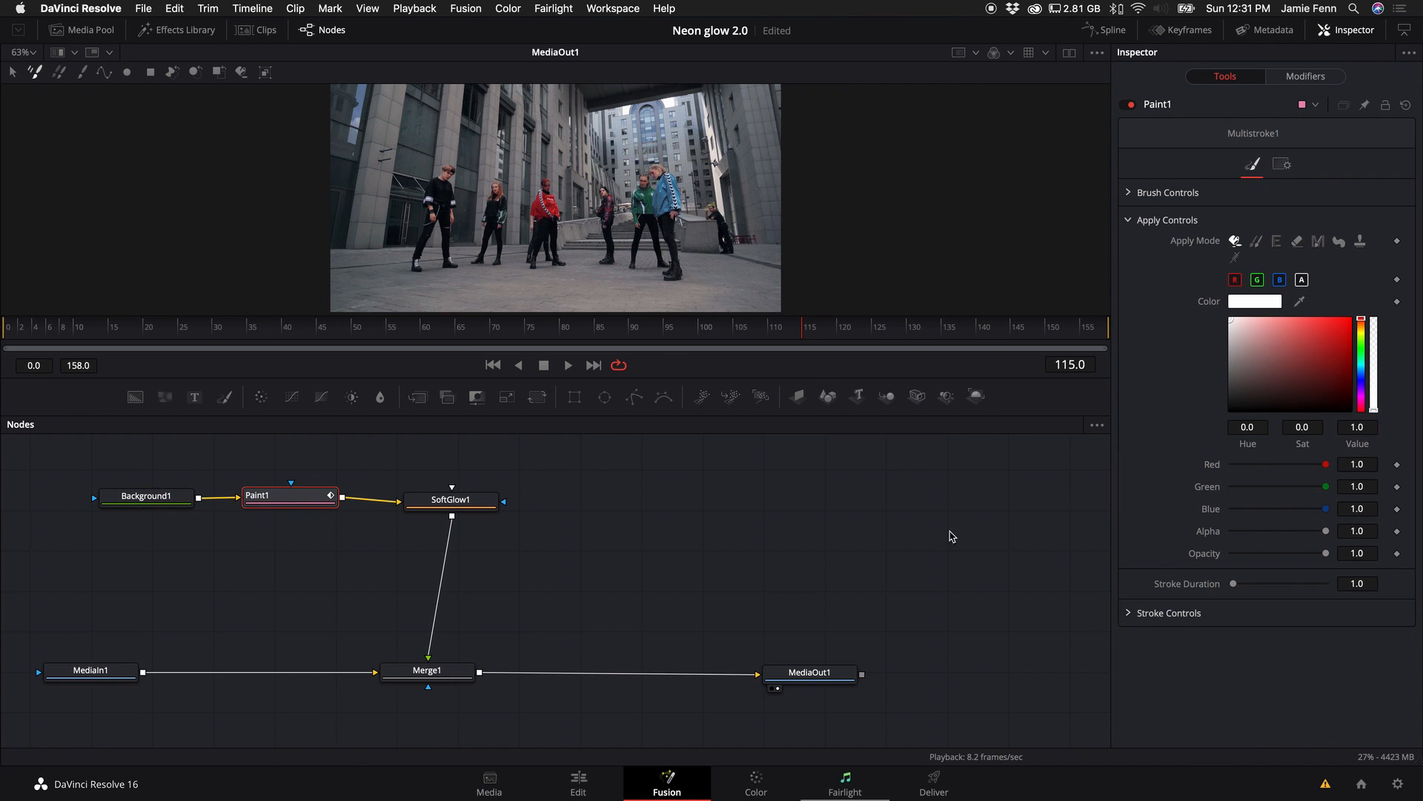
Paint a freehand loop around the dancers using the Stroke tool with Stroke Animation set to Trail.
left_click(82, 73)
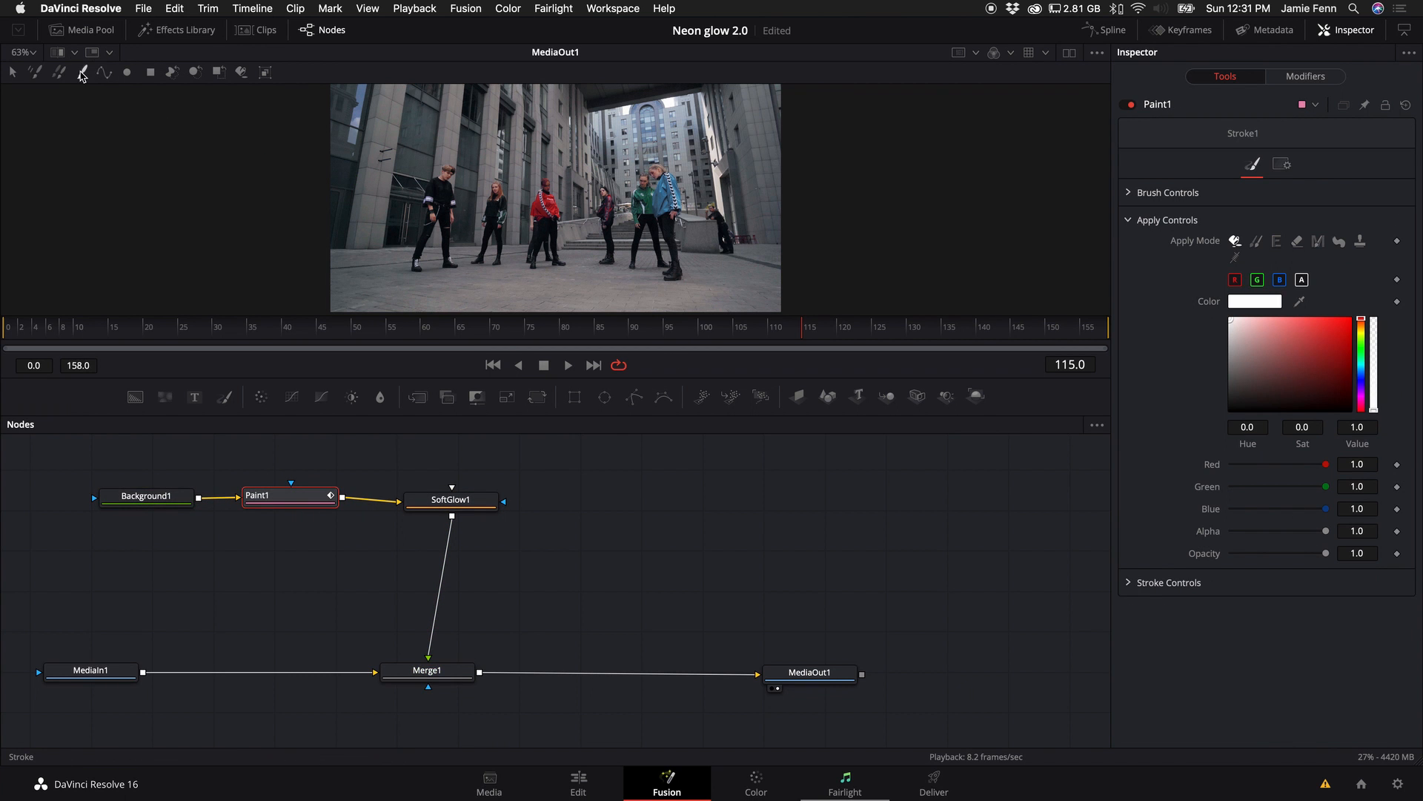
left_click(1130, 583)
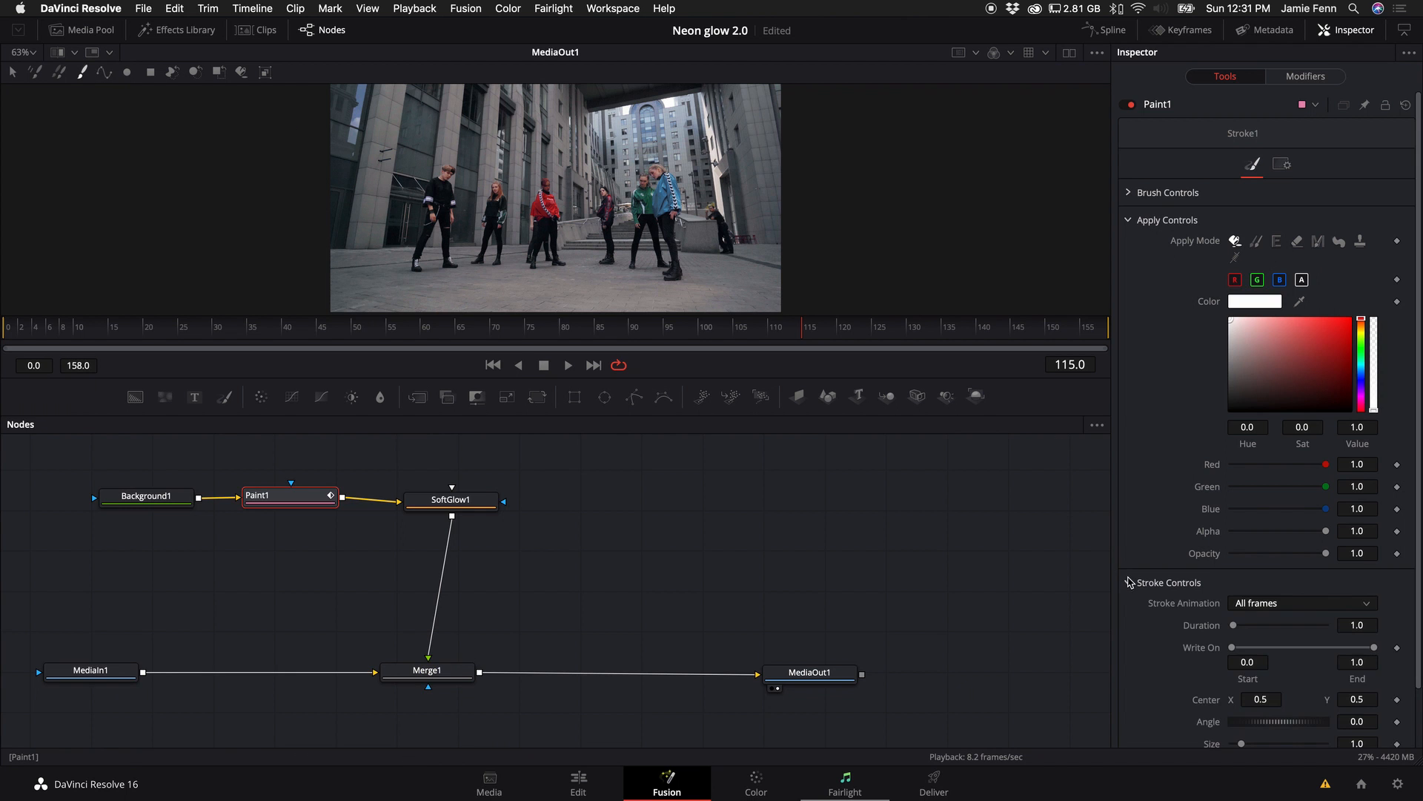
left_click(1301, 603)
left_click(1260, 639)
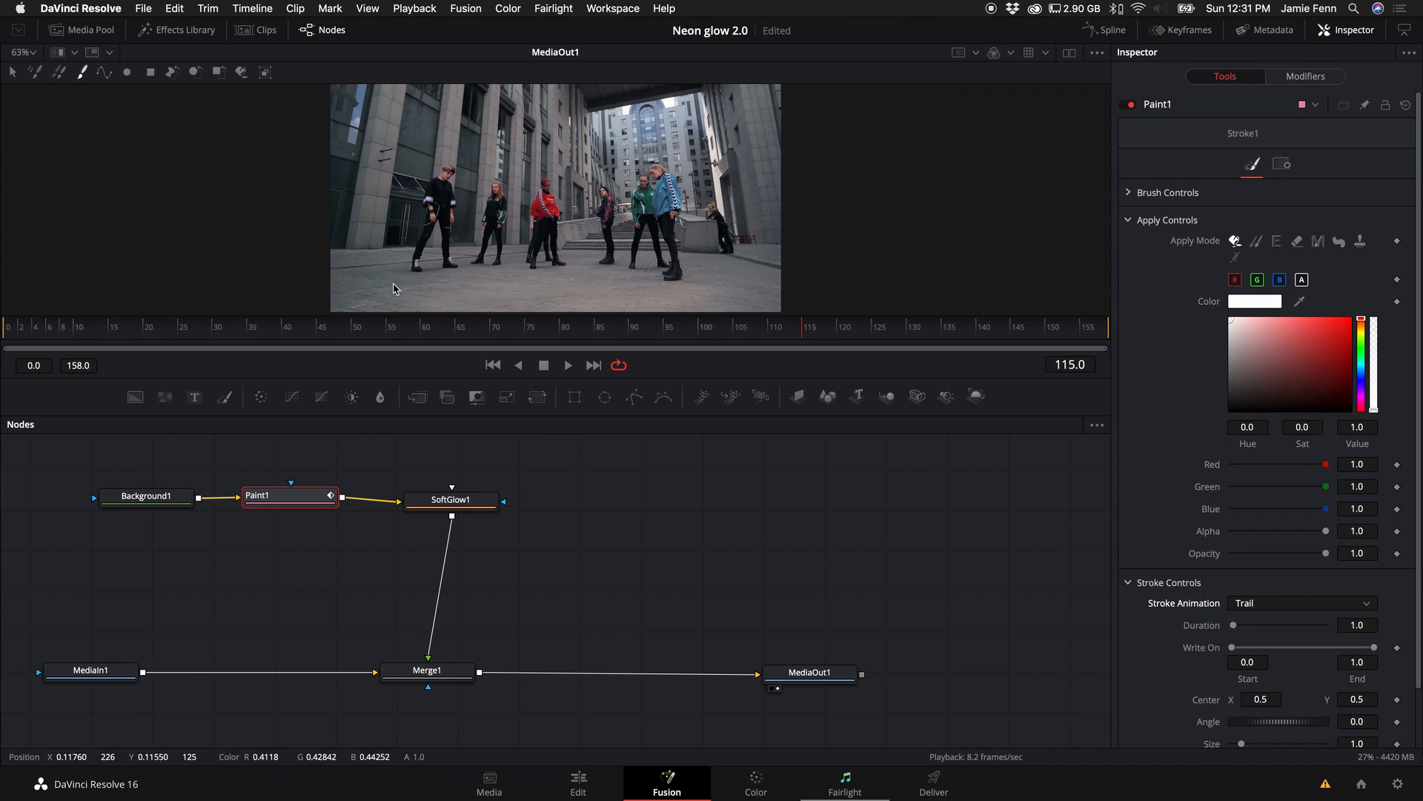
mouse_move(549, 288)
left_mouse_down()
mouse_move(488, 294)
mouse_move(370, 275)
mouse_move(406, 149)
mouse_move(467, 119)
mouse_move(632, 123)
mouse_move(686, 155)
mouse_move(723, 206)
mouse_move(722, 257)
mouse_move(691, 289)
mouse_move(646, 297)
mouse_move(580, 285)
left_mouse_up()
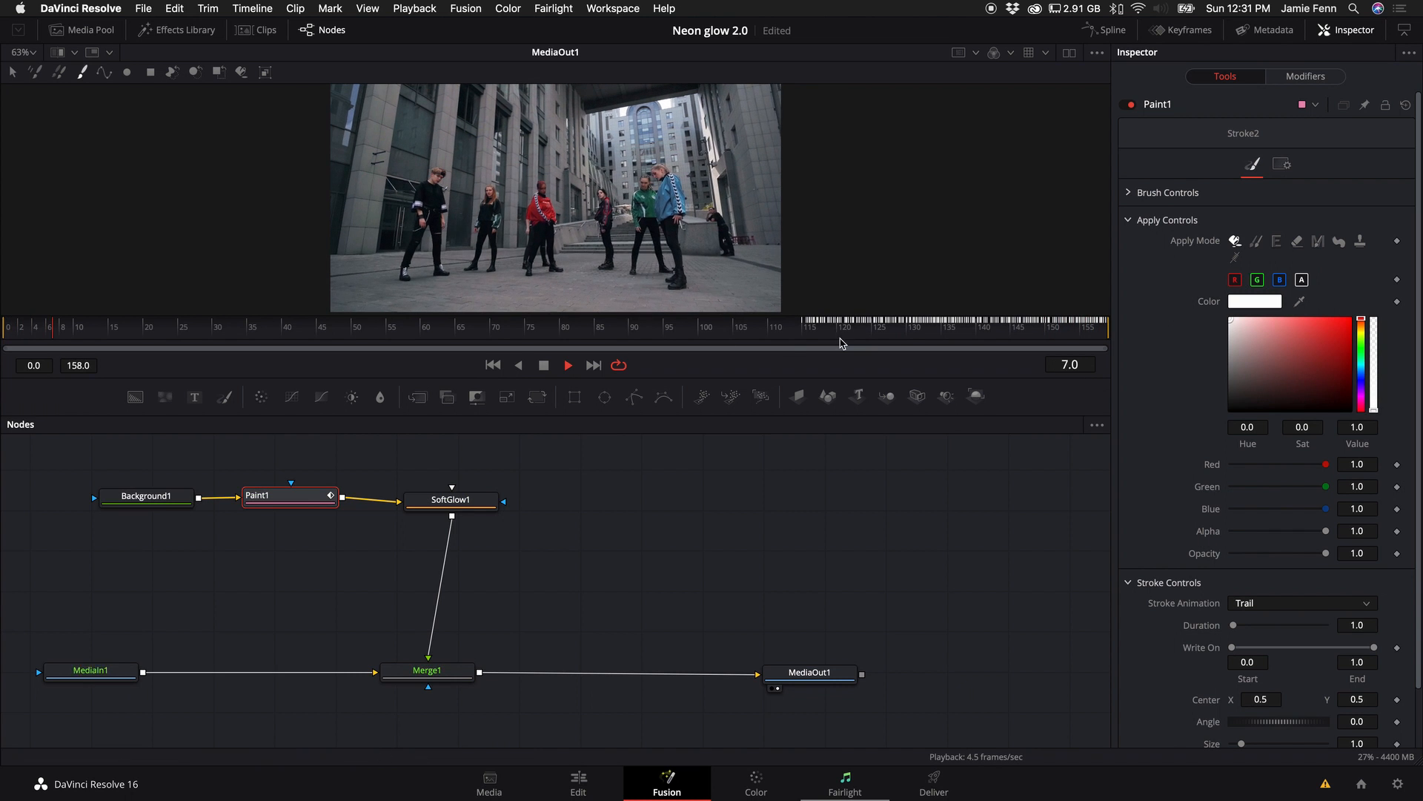
key("space")
Open the Keyframes view, expand Paint1 and Stroke1, and zoom in on the Start and End keyframes.
left_click(1184, 30)
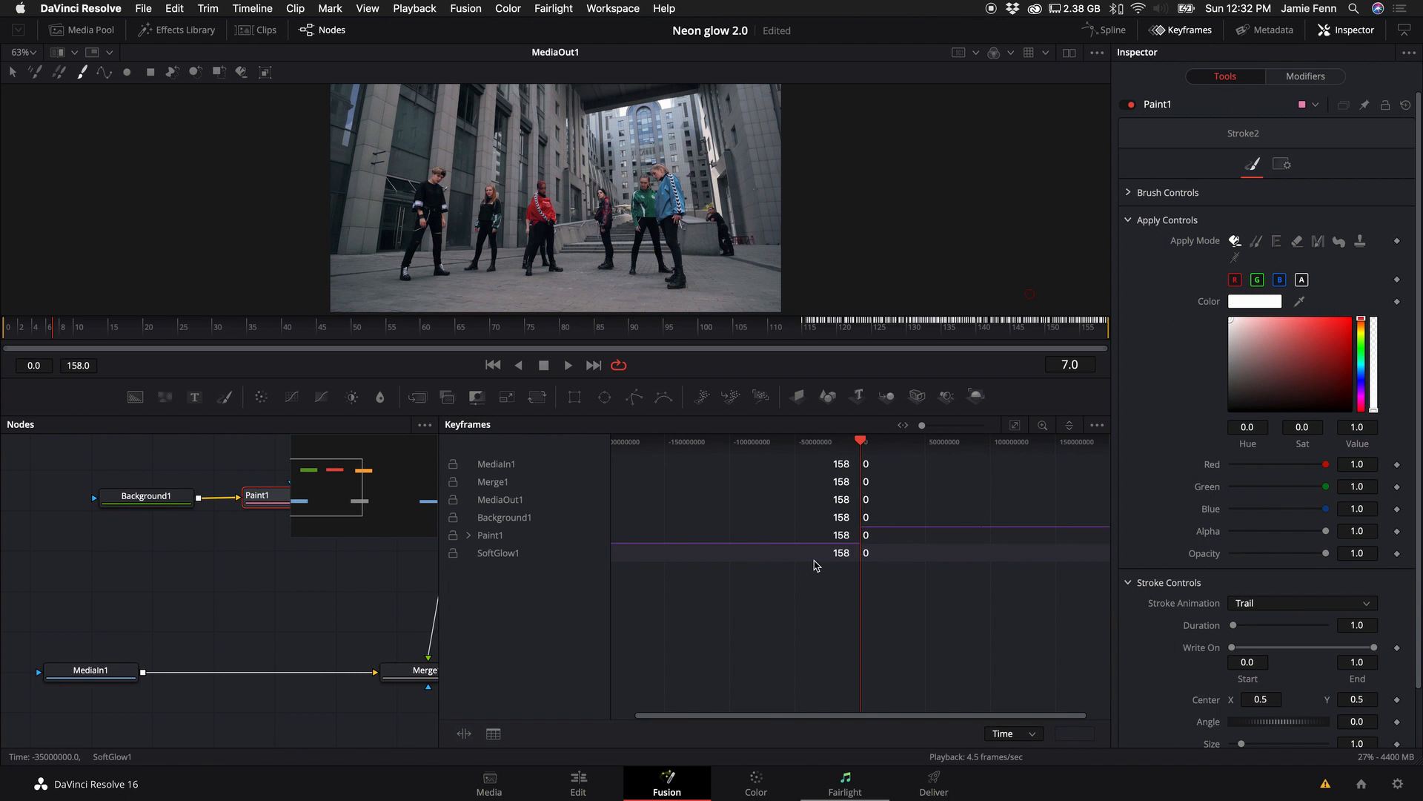
left_click(492, 482)
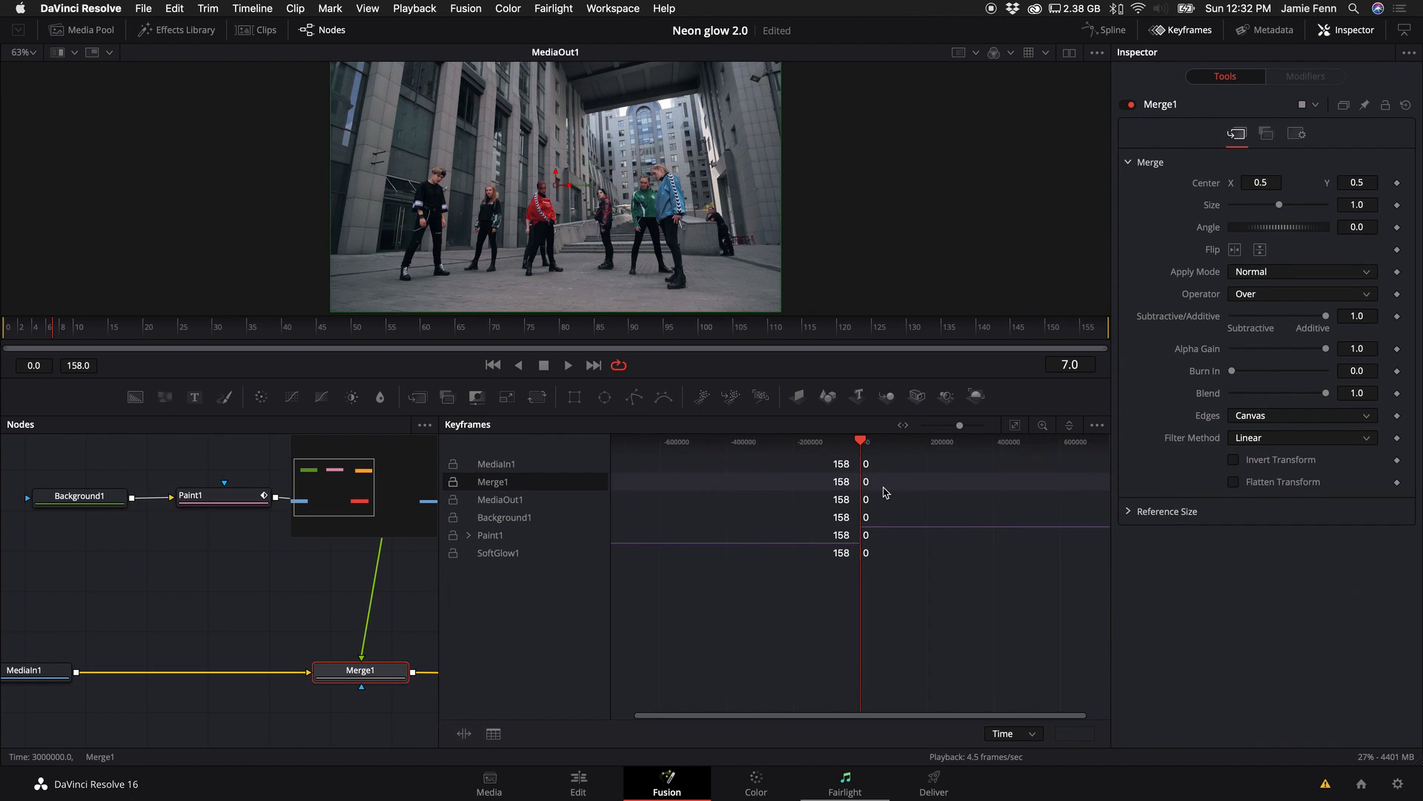
left_click(467, 535)
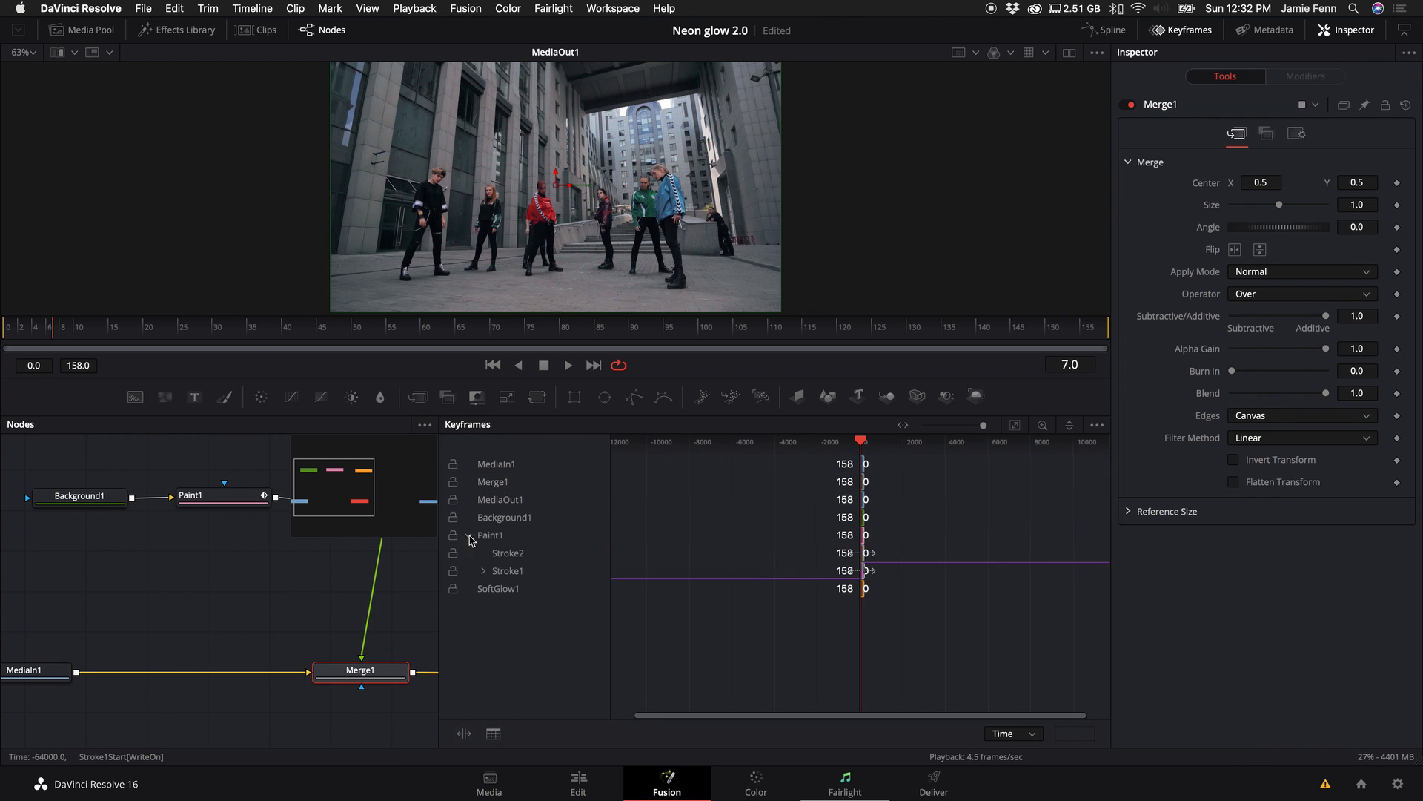
left_click(484, 570)
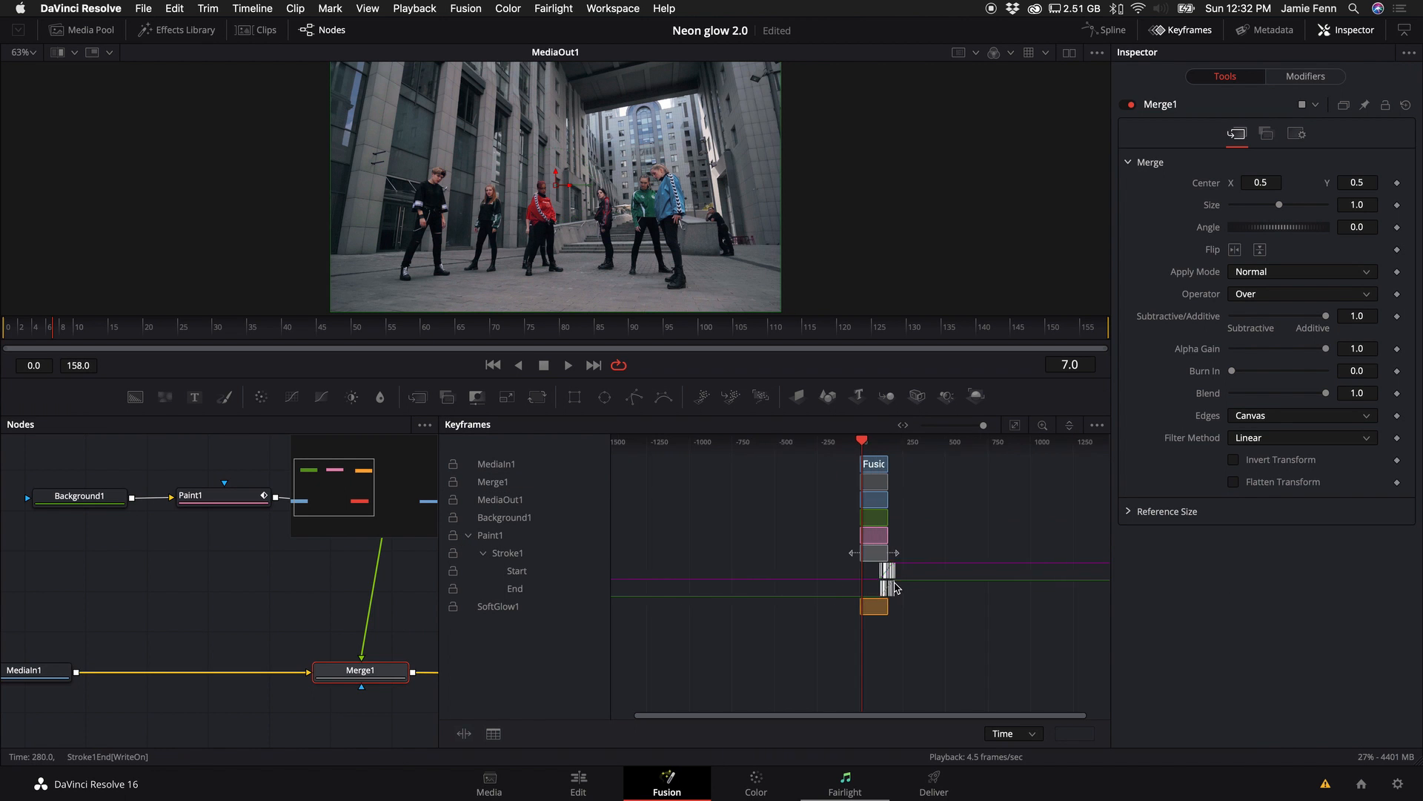
scroll(895, 588, "up", 10)
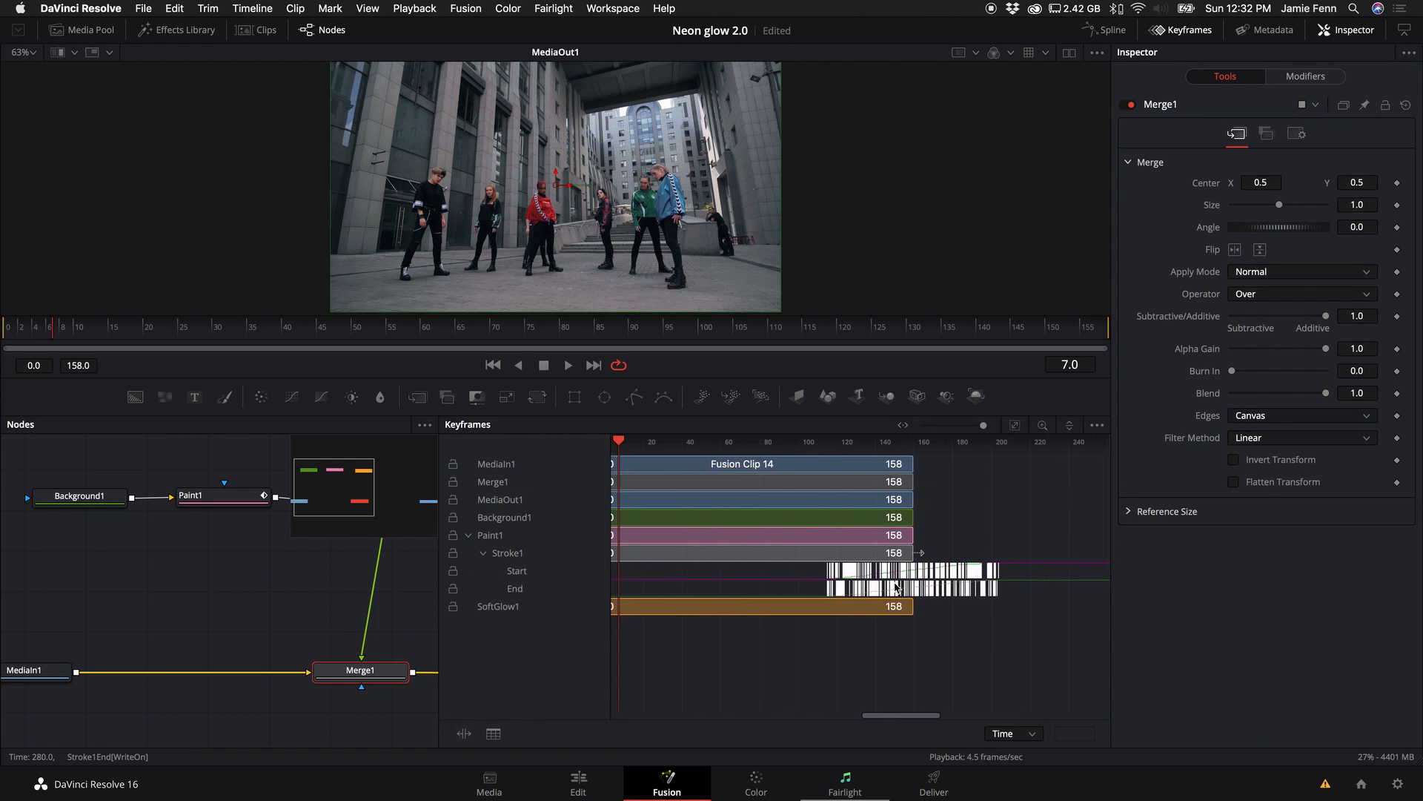
scroll(894, 588, "left", 2)
Shift Stroke1's Start and End keyframes so both sets begin at frame 0, and play the result.
left_click_drag(1048, 575, 662, 582)
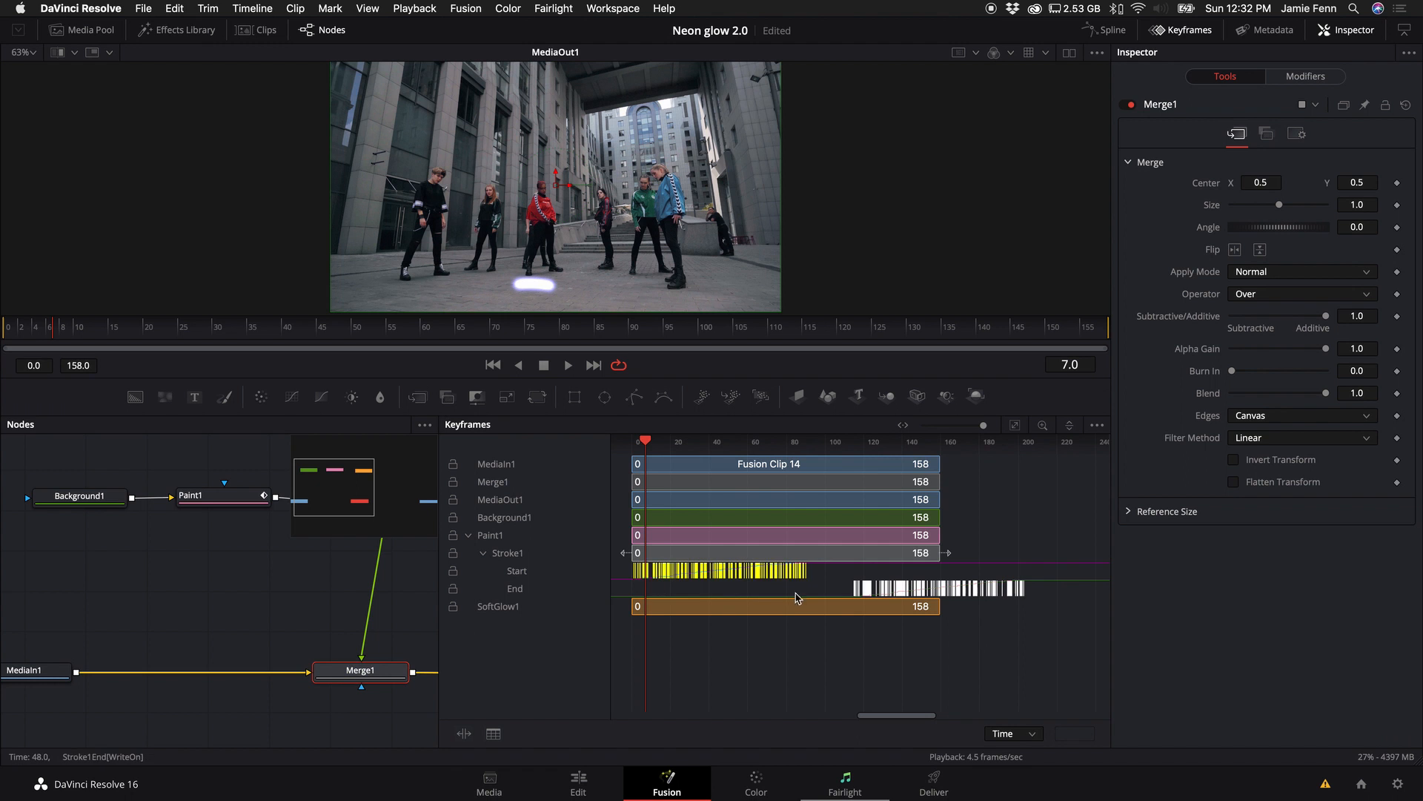
left_click_drag(1074, 589, 819, 595)
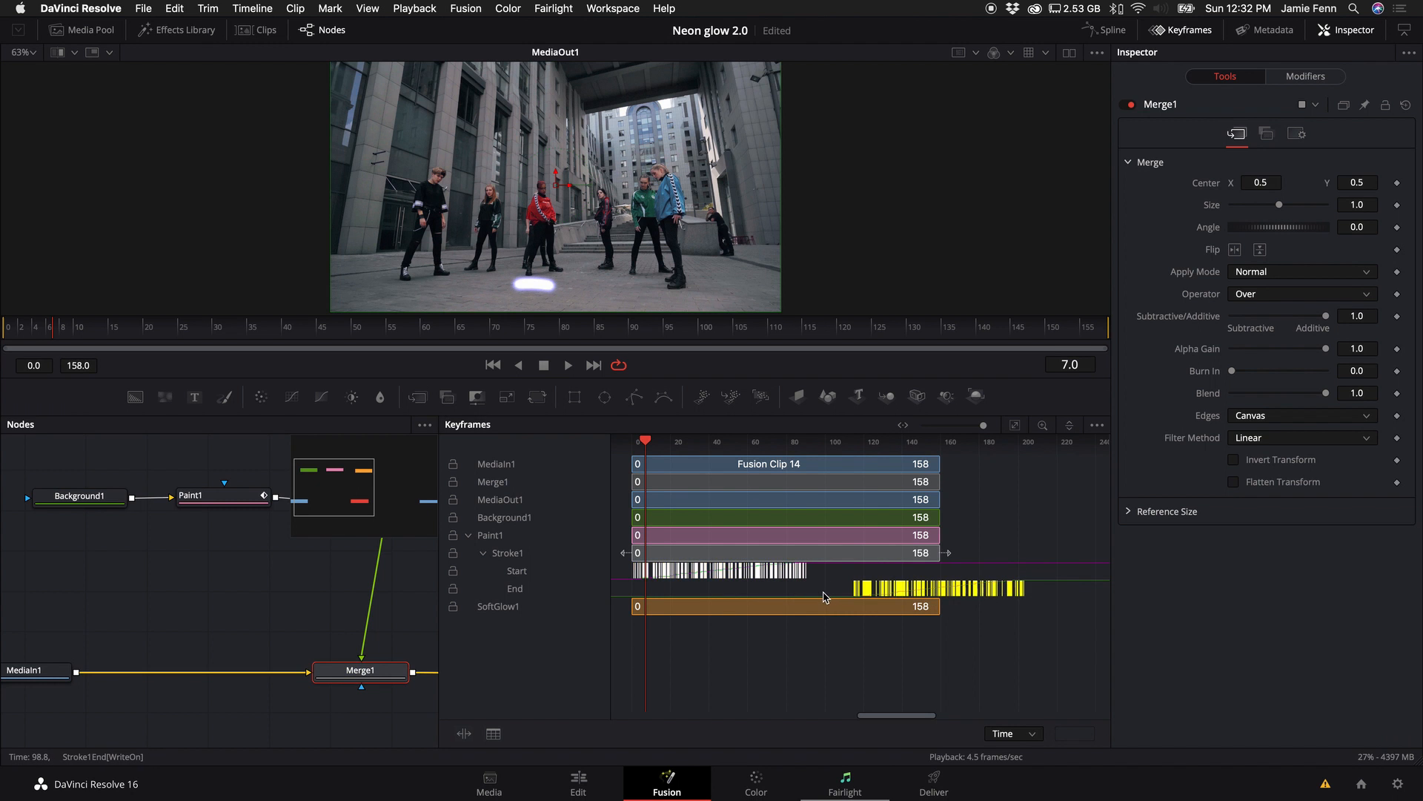
key("space")
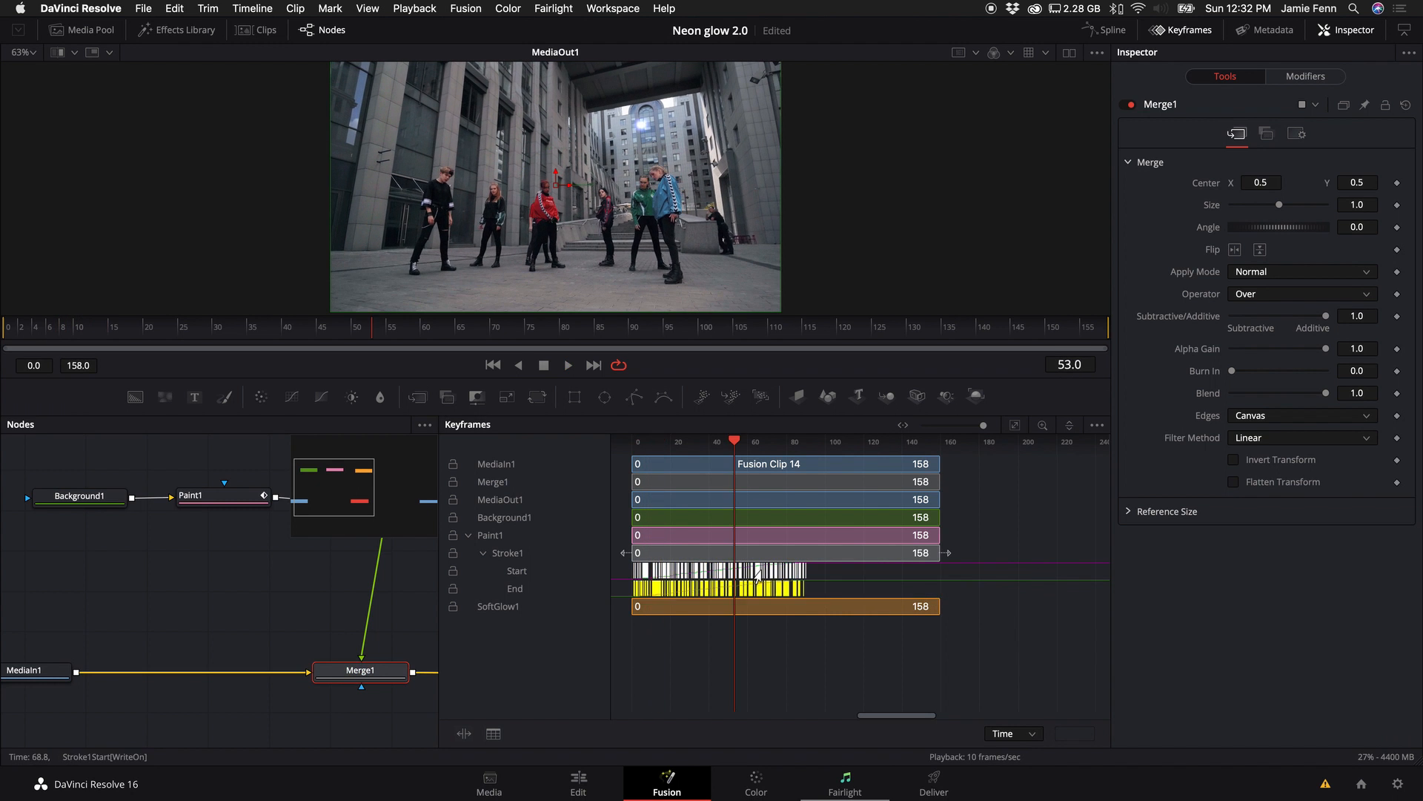
Enable Time Stretching for Stroke1's Start and End keyframes and extend them to the clip's end at frame 158.
scroll(716, 576, "left", 3)
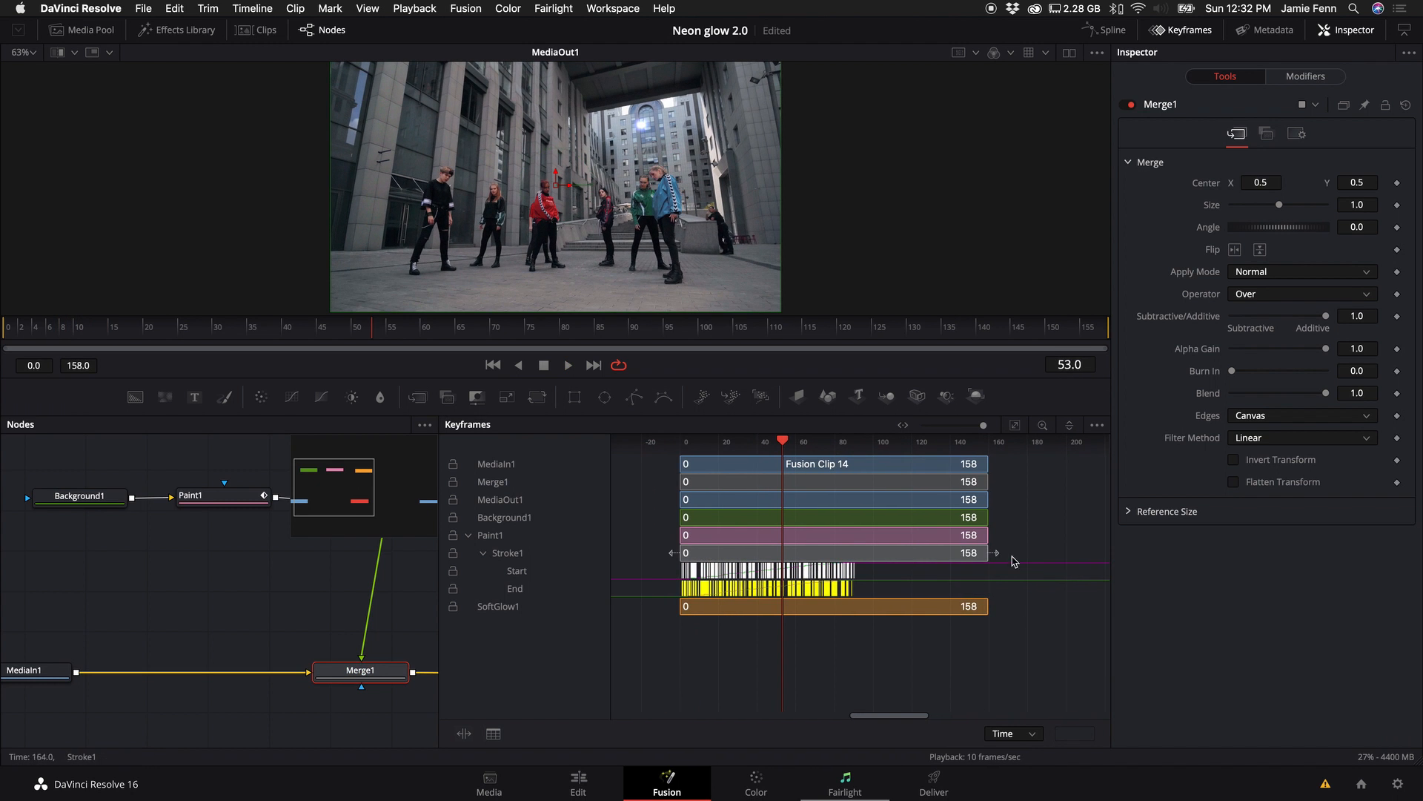
mouse_move(1010, 572)
left_mouse_down()
mouse_move(801, 580)
mouse_move(1026, 593)
mouse_move(671, 572)
left_mouse_up()
right_click(710, 574)
left_click(771, 391)
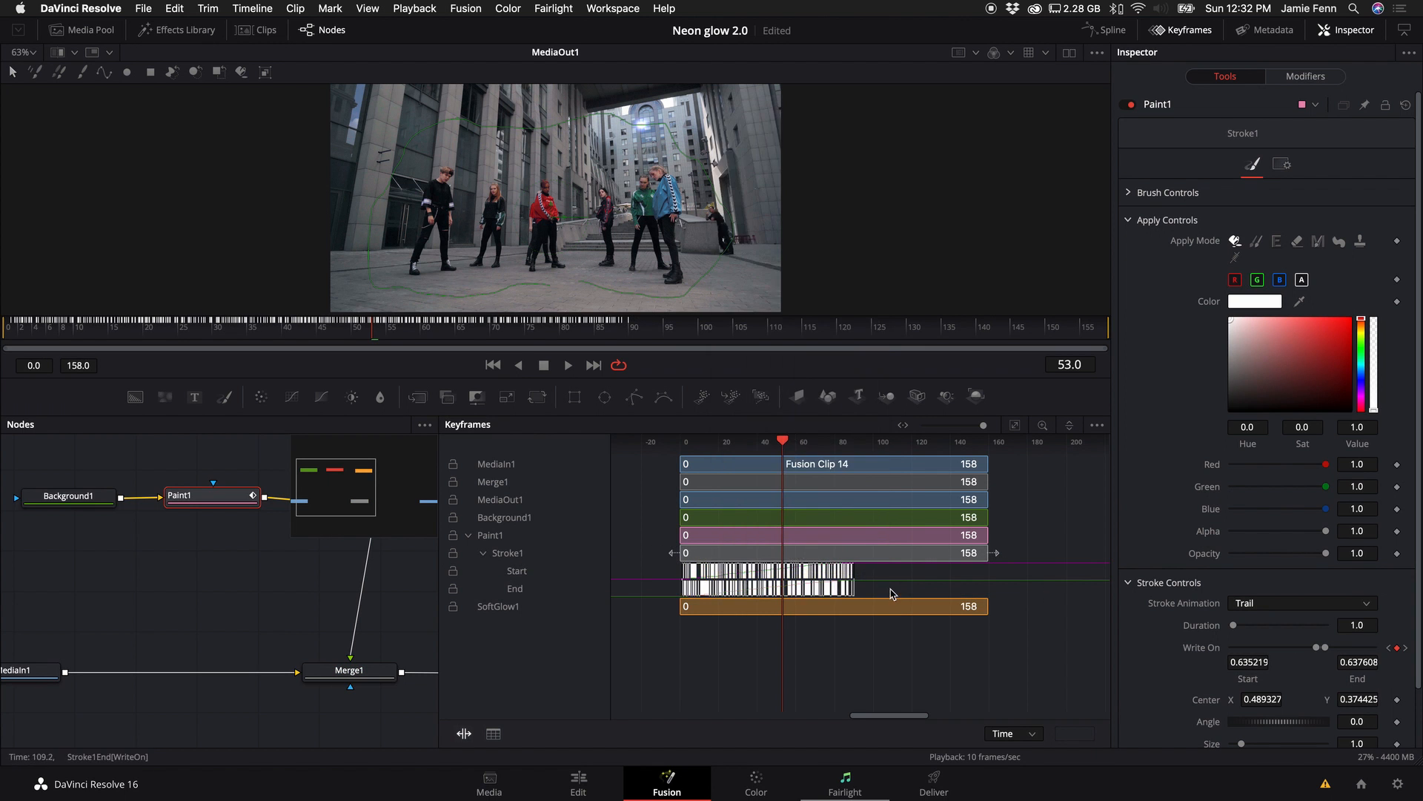
left_click_drag(854, 579, 989, 584)
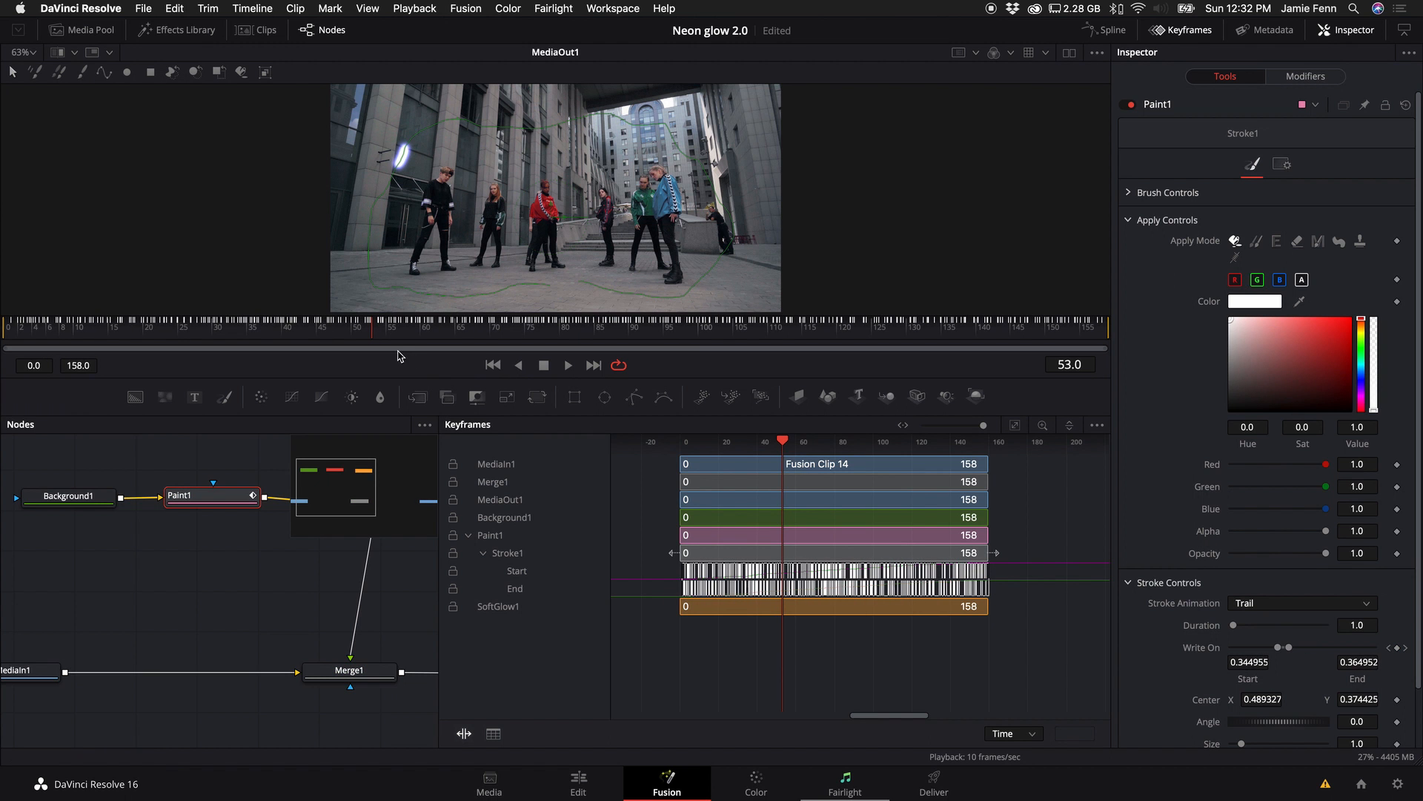
Play the trail animation from frame 0 to check how it travels around the dancers.
left_click(6, 326)
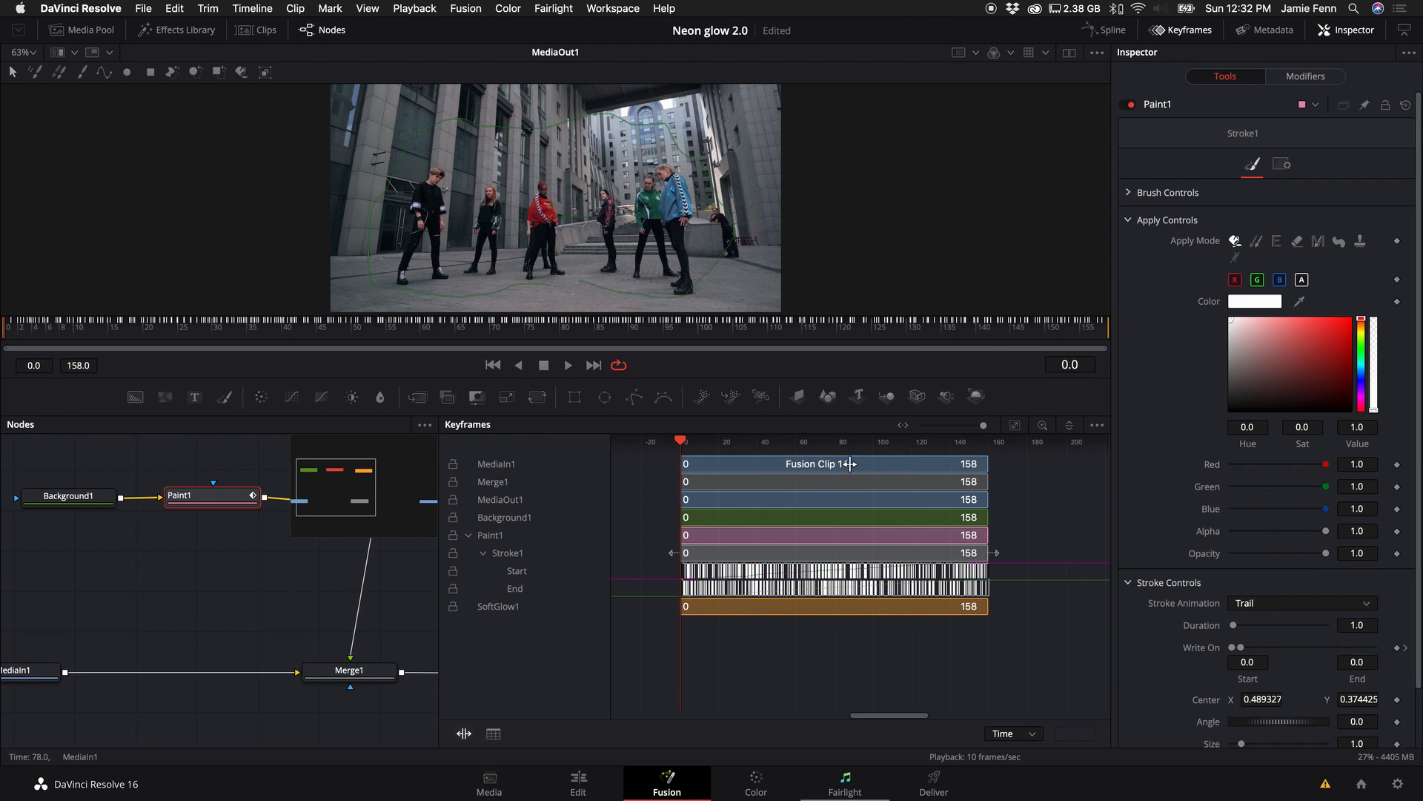
key("space")
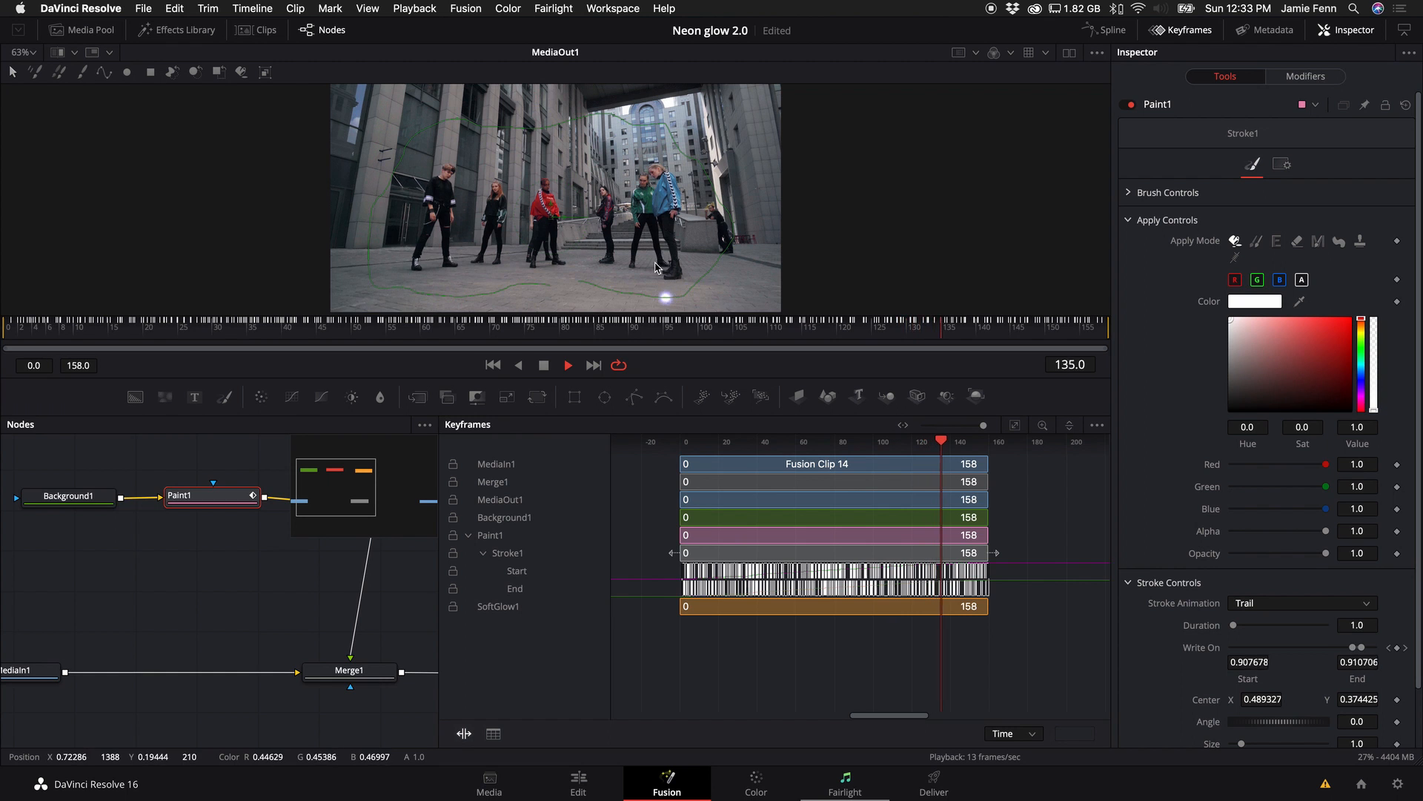
key("space")
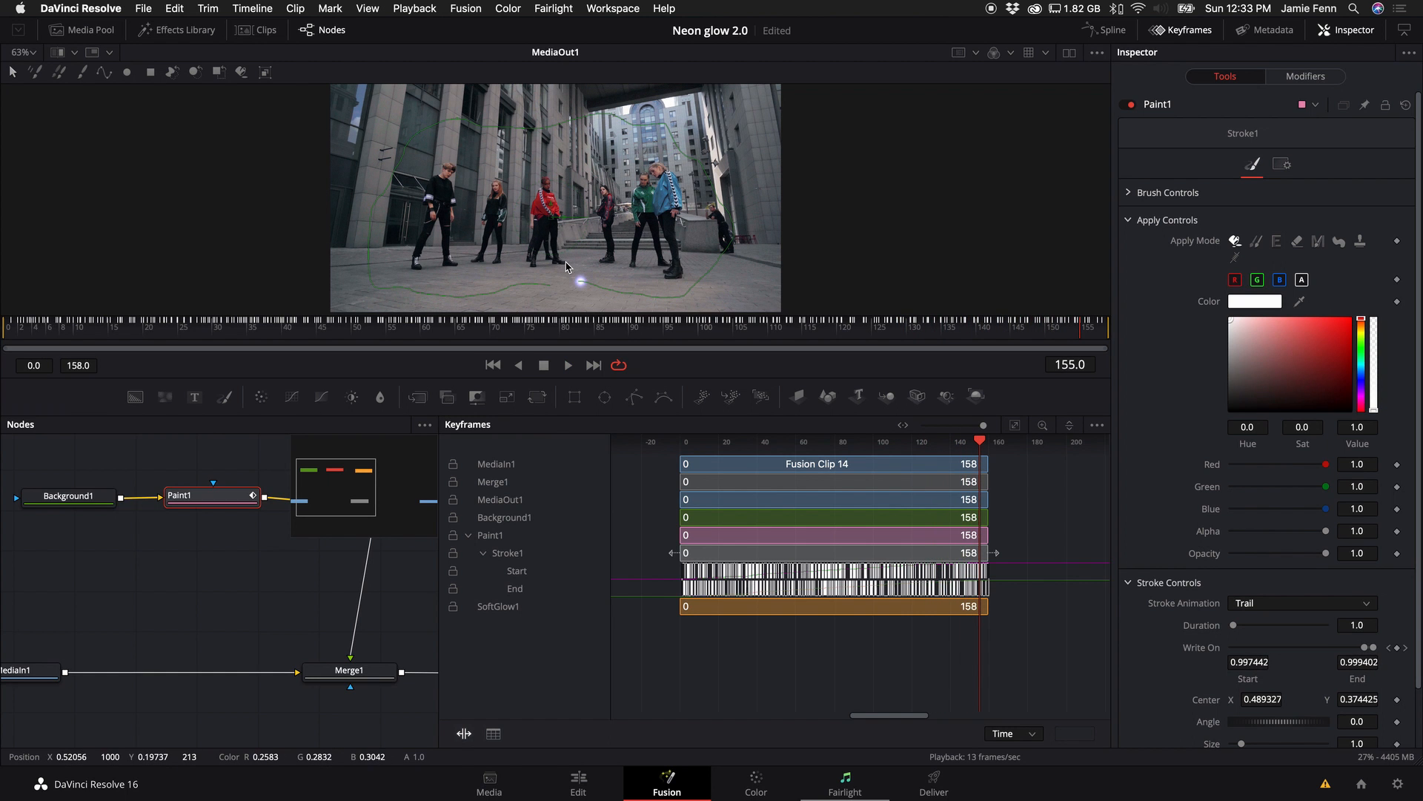
Save the project and return to the Edit page.
key("super+s")
key("shift+4")
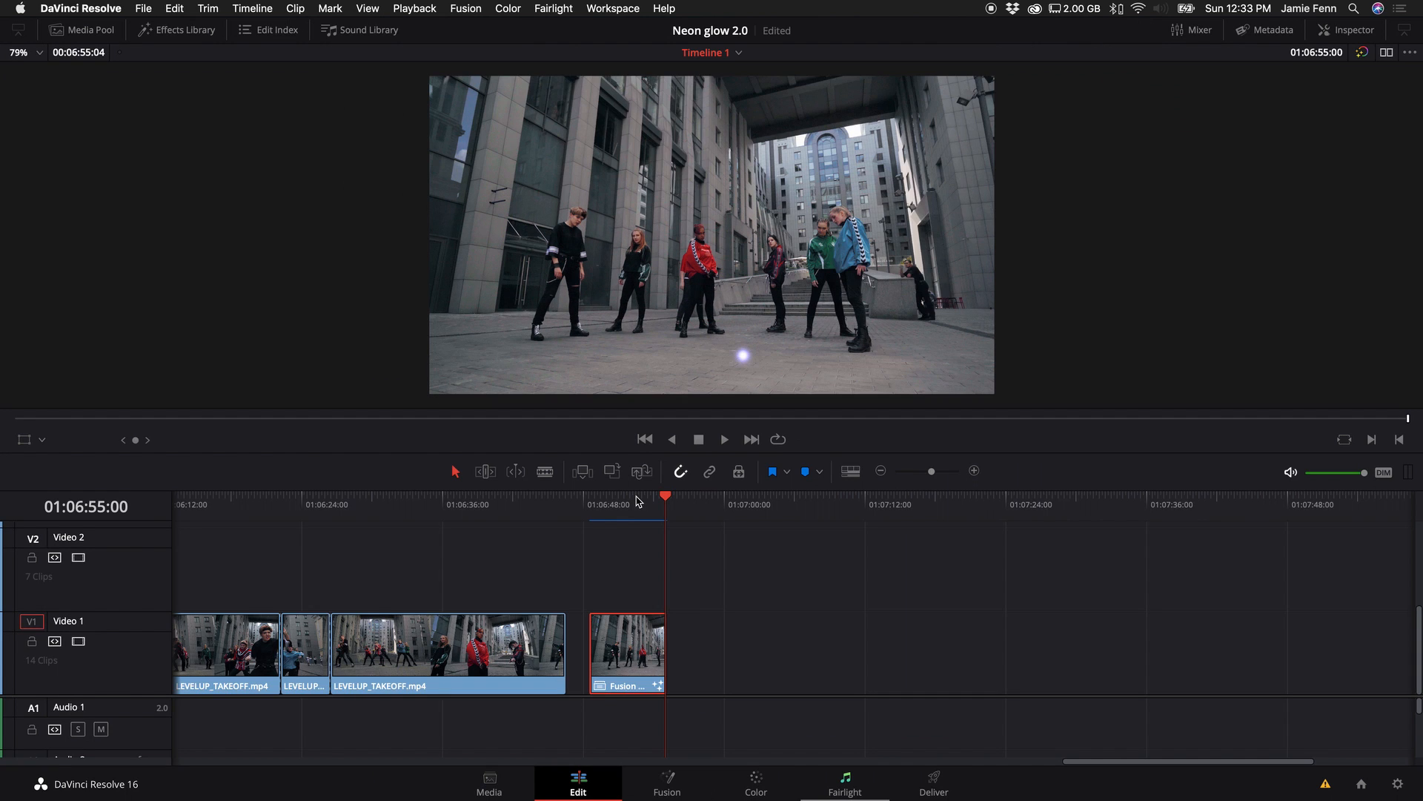